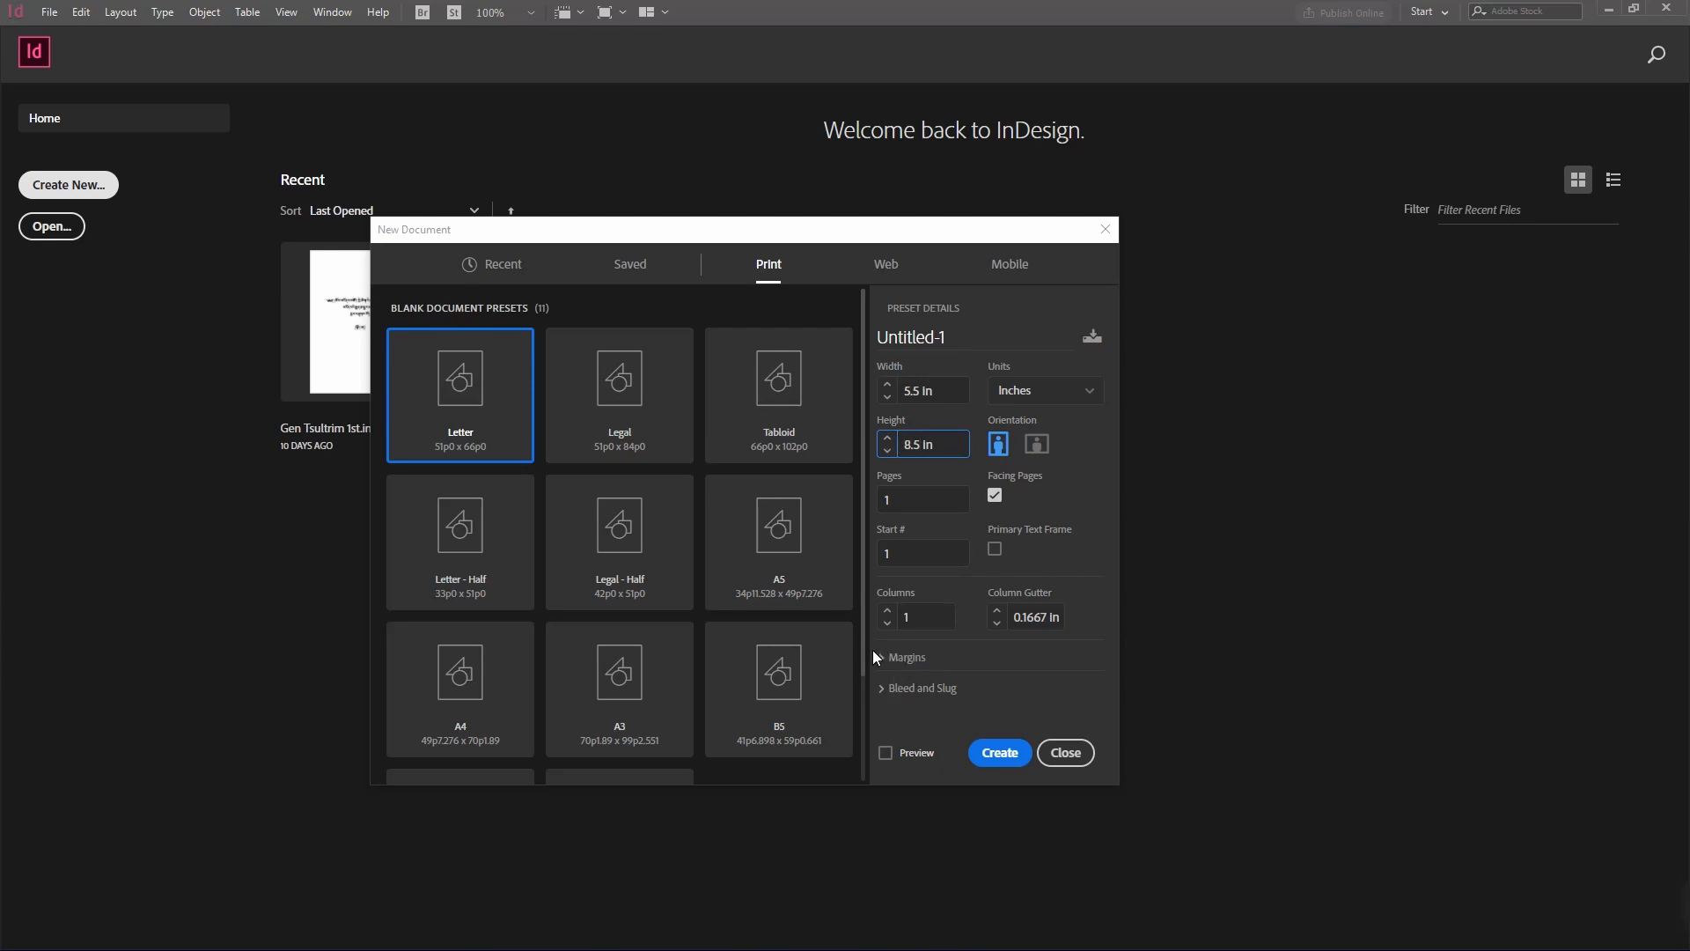
Step: Unlink the page margins, set the top and bottom margins to 1 in, and create the document
{"action": "left_click", "coordinate": [883, 657]}
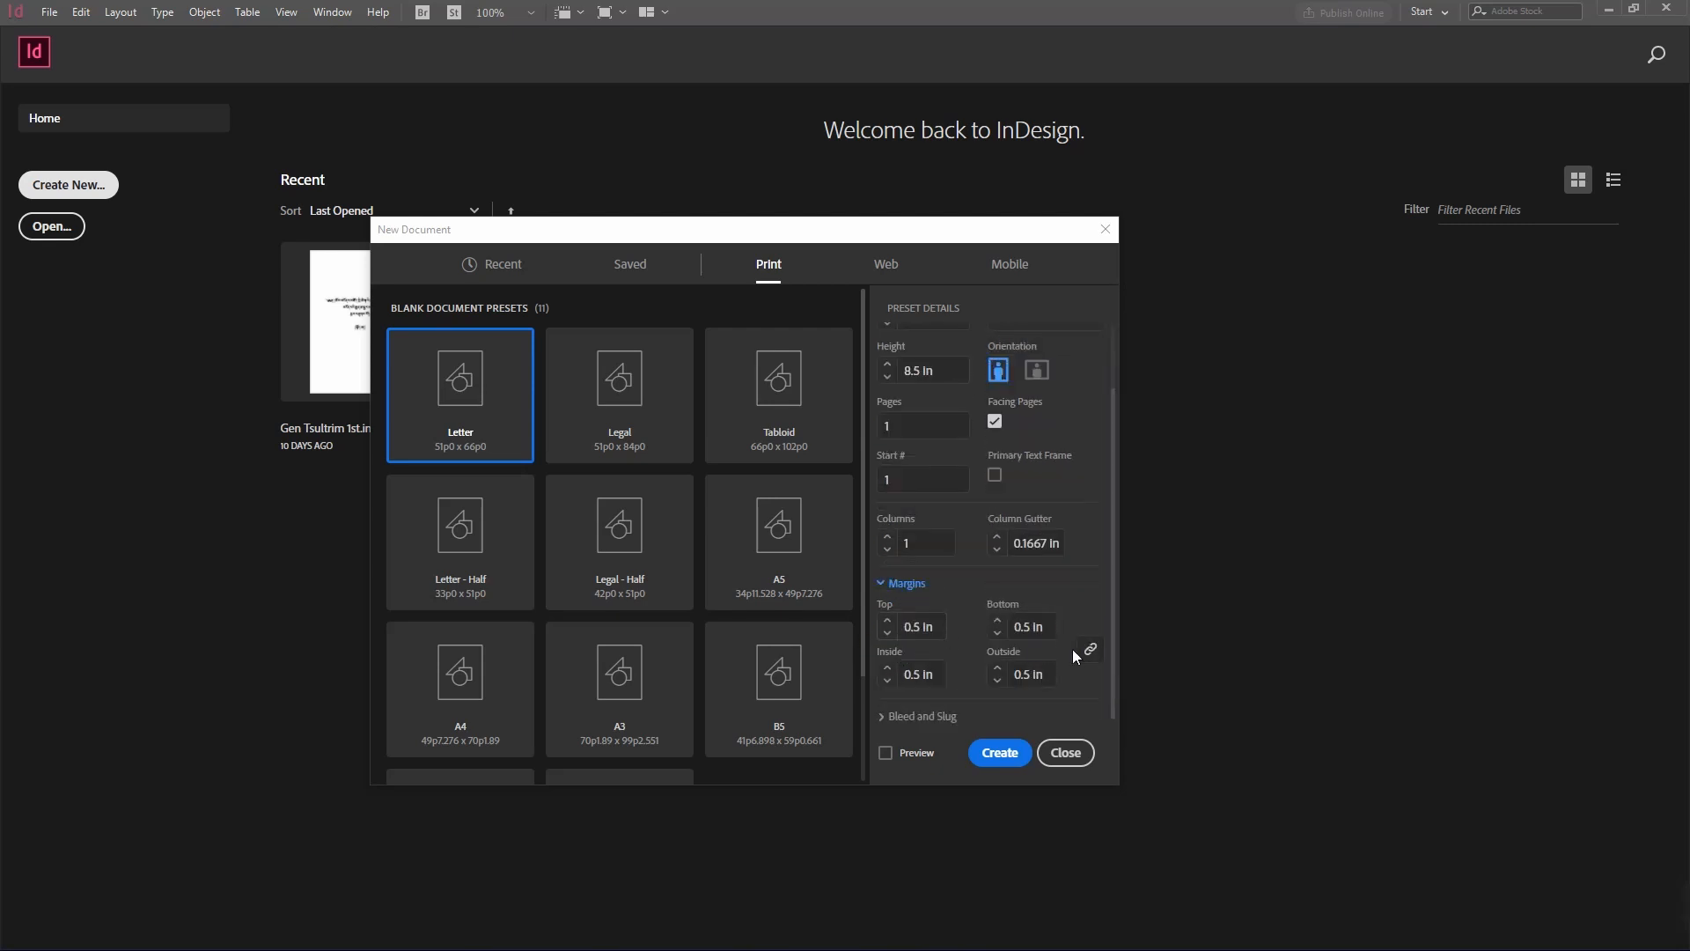
{"action": "left_click", "coordinate": [1091, 648]}
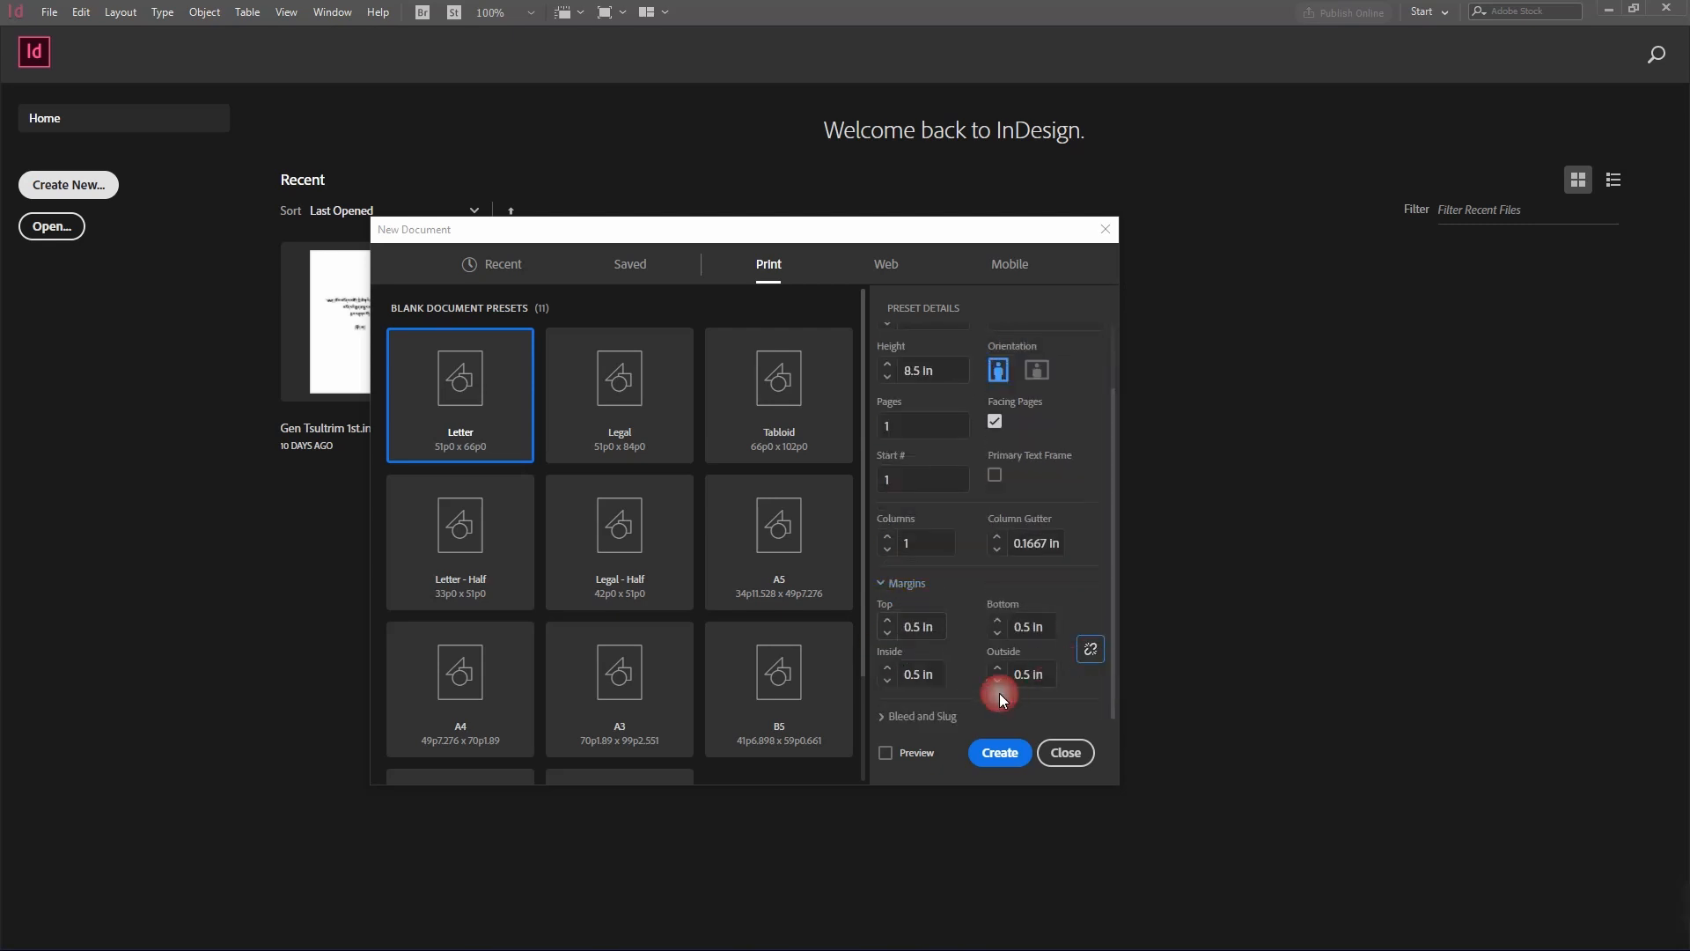
{"action": "left_click", "coordinate": [927, 633]}
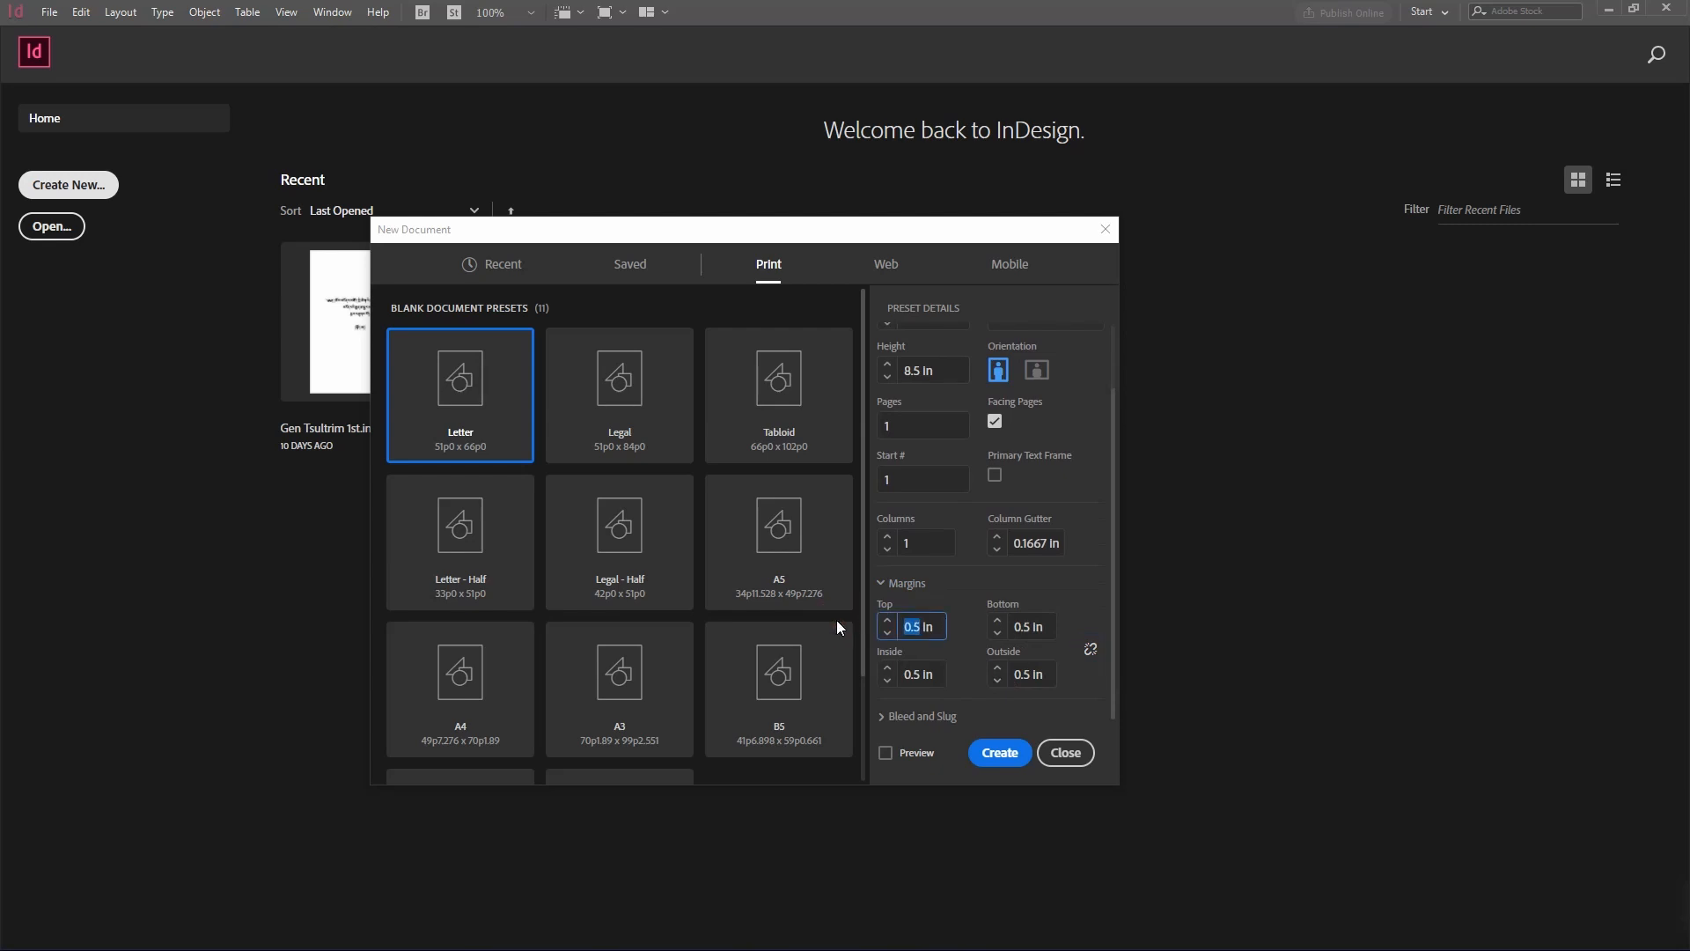
{"action": "type", "text": "1"}
{"action": "left_click", "coordinate": [1037, 634]}
{"action": "type", "text": "1"}
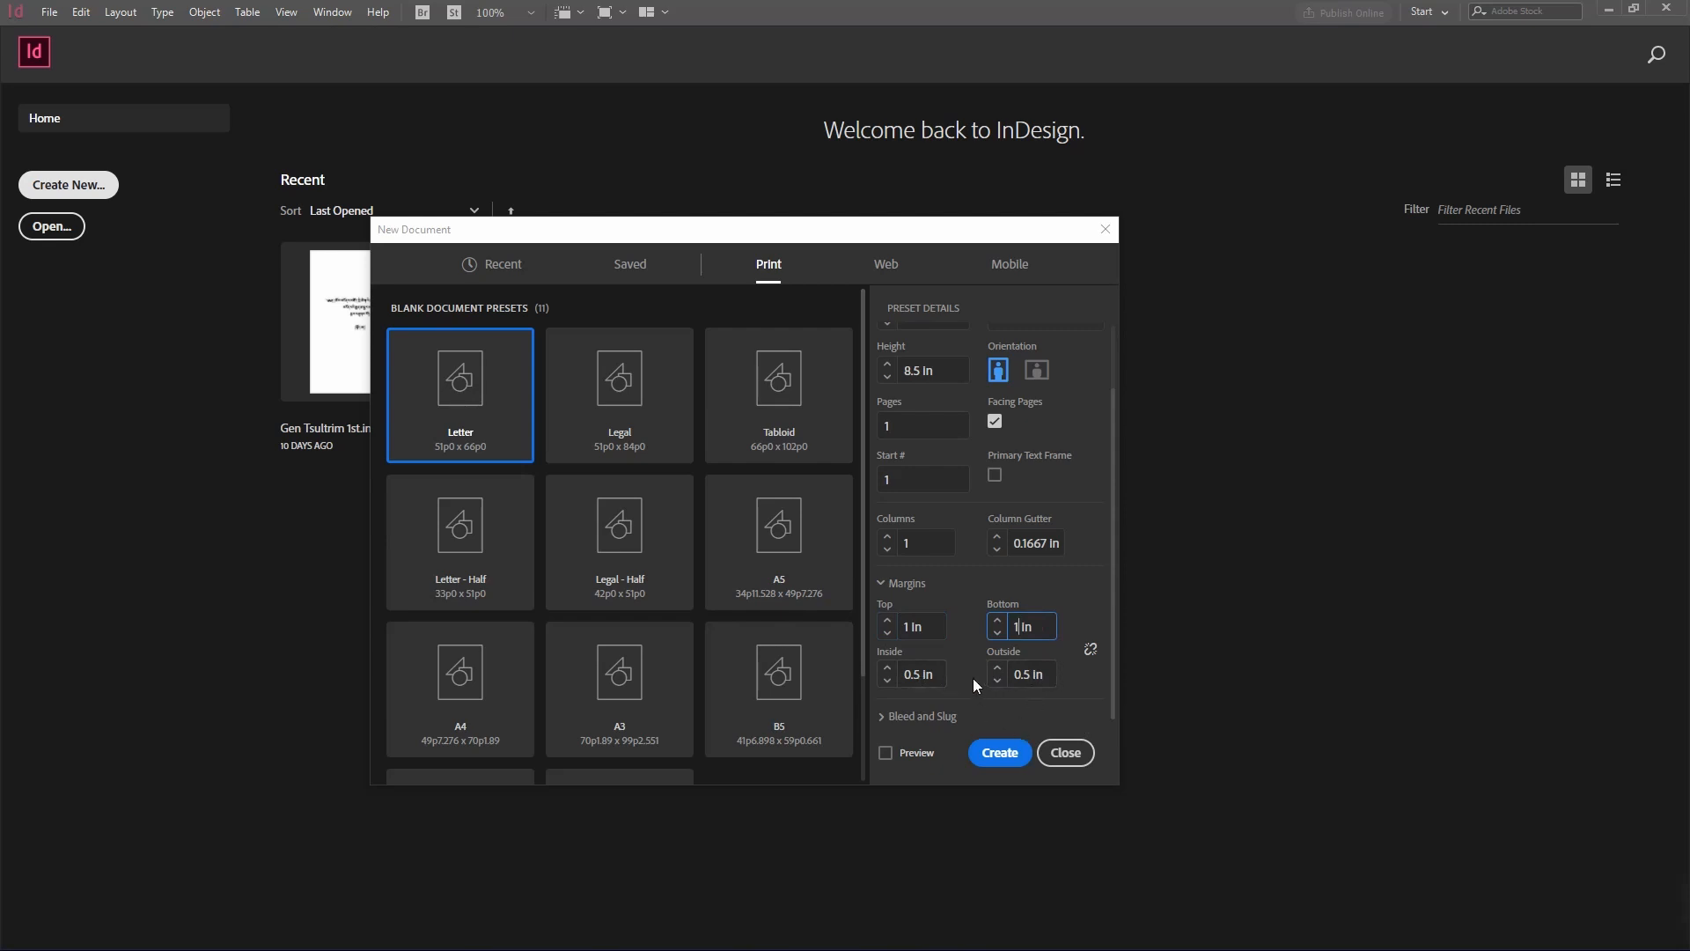
{"action": "left_click", "coordinate": [1003, 753]}
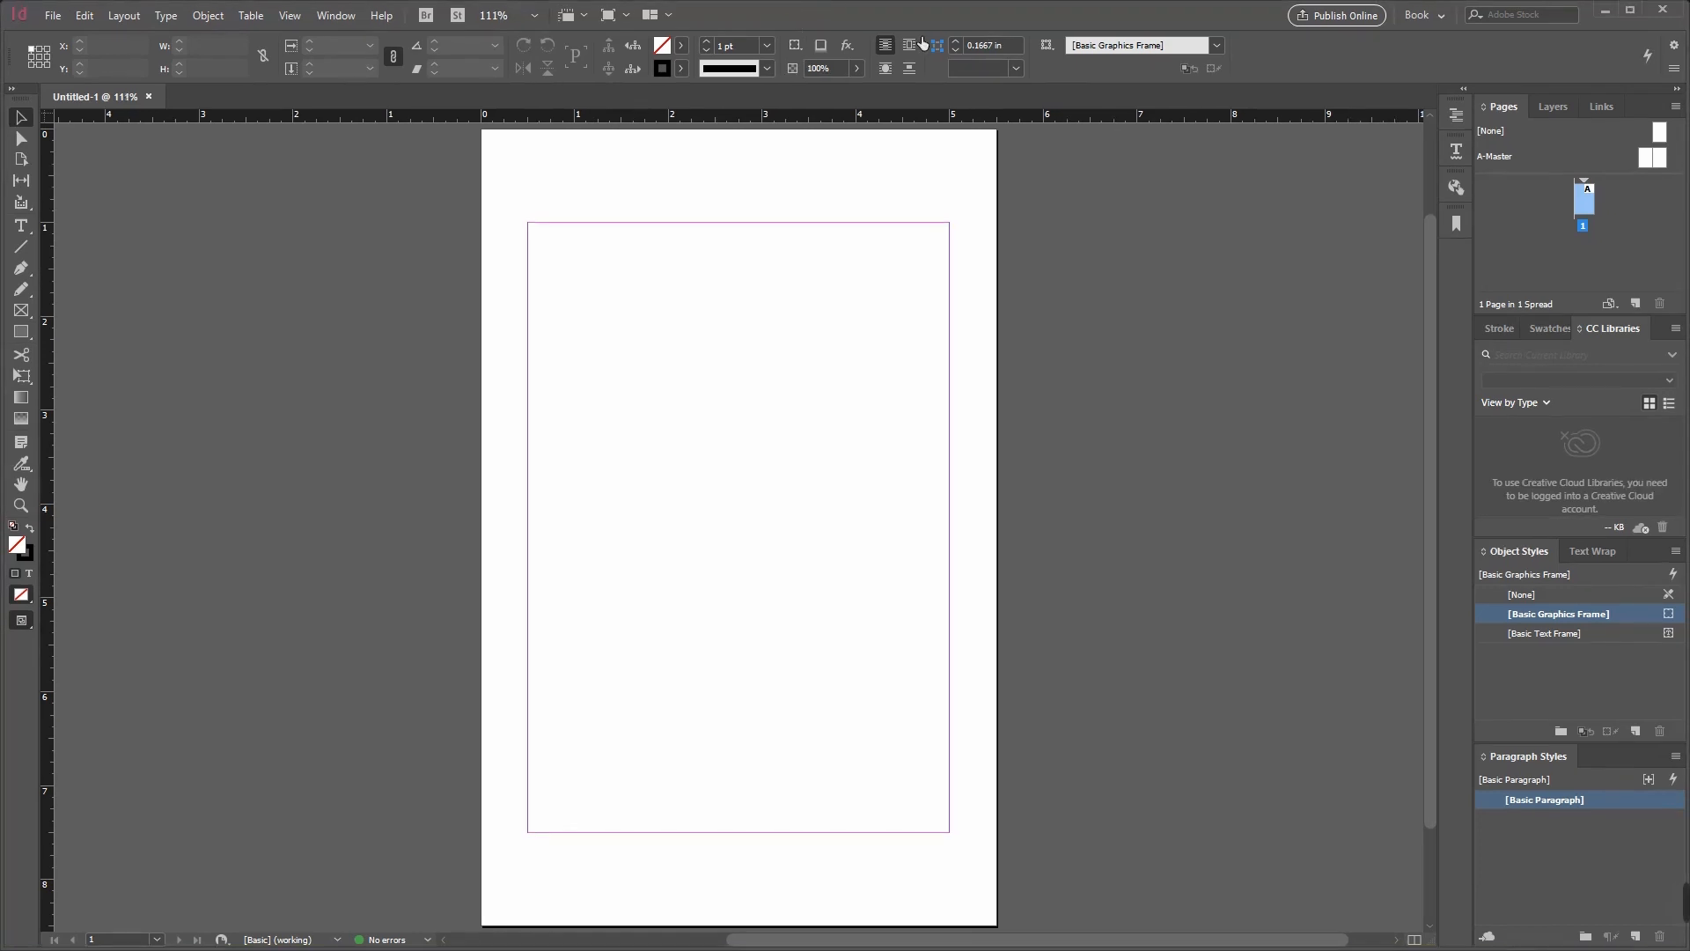
Step: Switch to File Explorer and open Import 1.docx from the Exercise 1 folder on the Desktop in Word
{"action": "left_click", "coordinate": [1606, 9]}
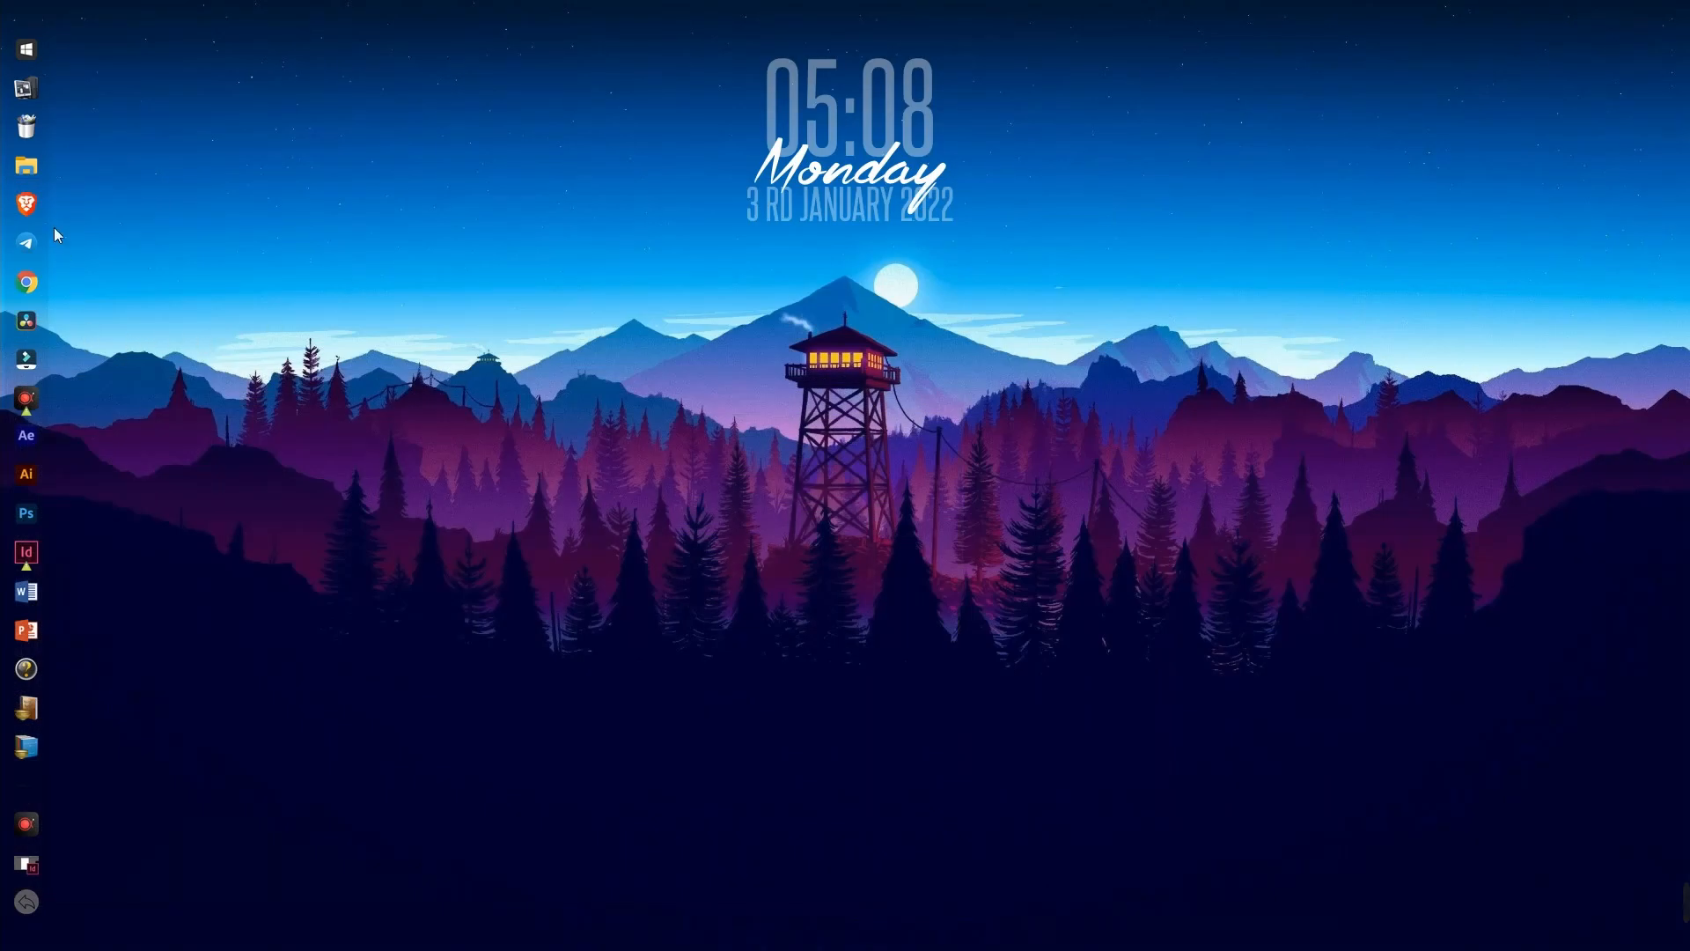
{"action": "left_click", "coordinate": [26, 164]}
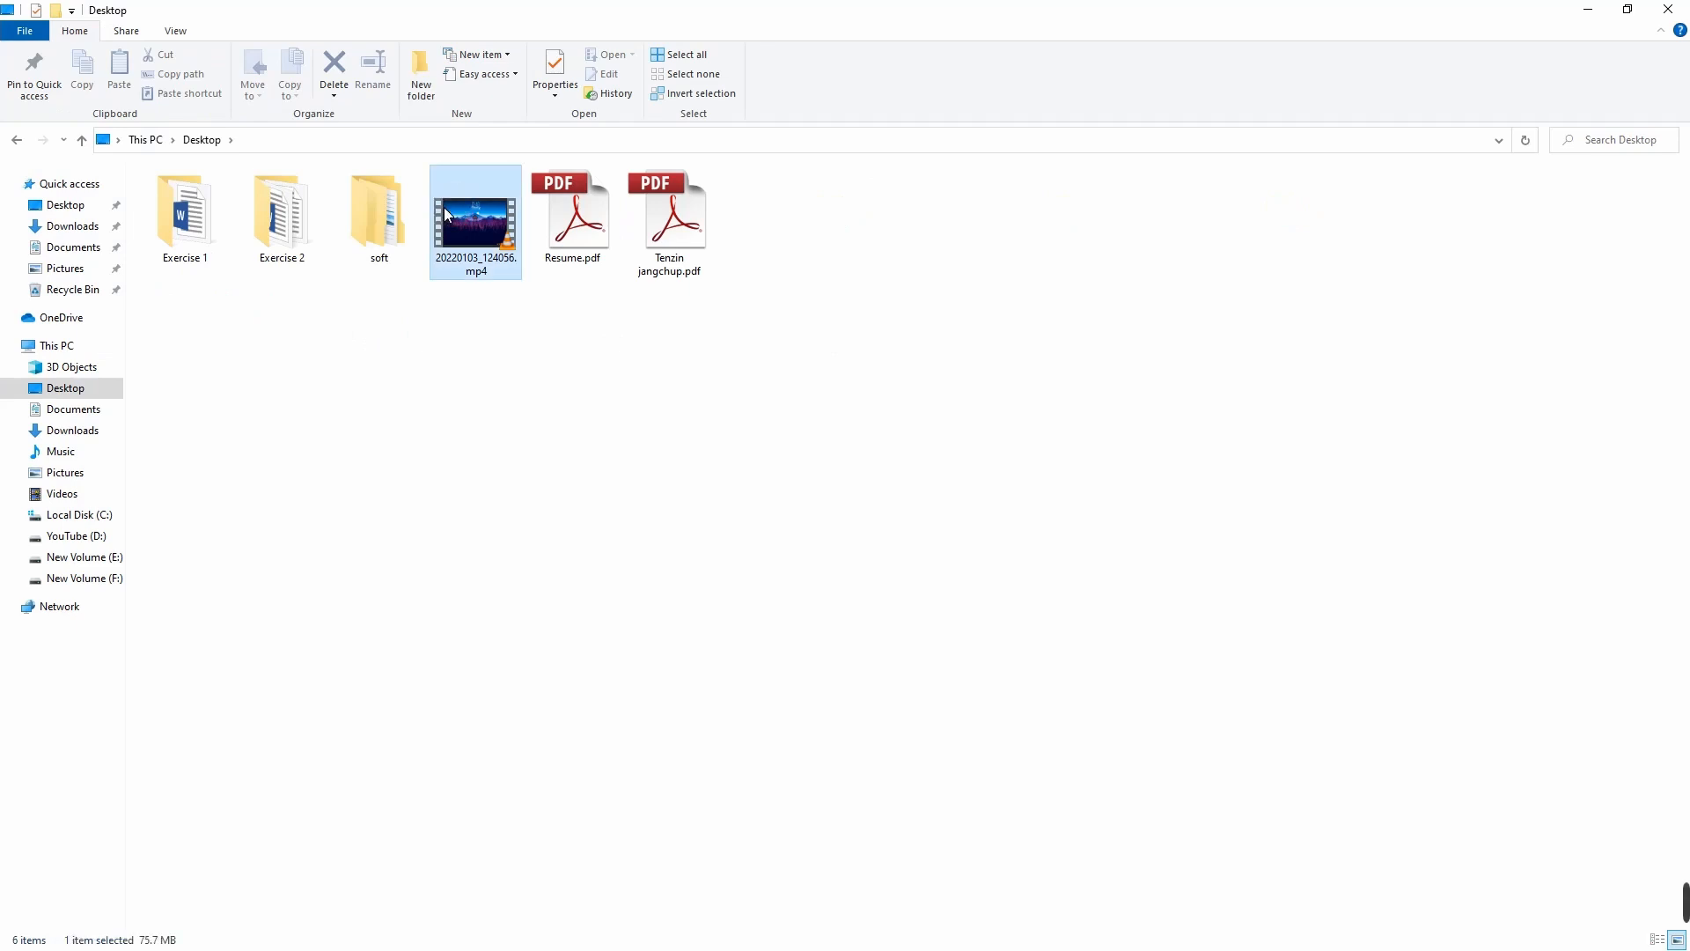
{"action": "double_click", "coordinate": [181, 220]}
{"action": "double_click", "coordinate": [259, 207]}
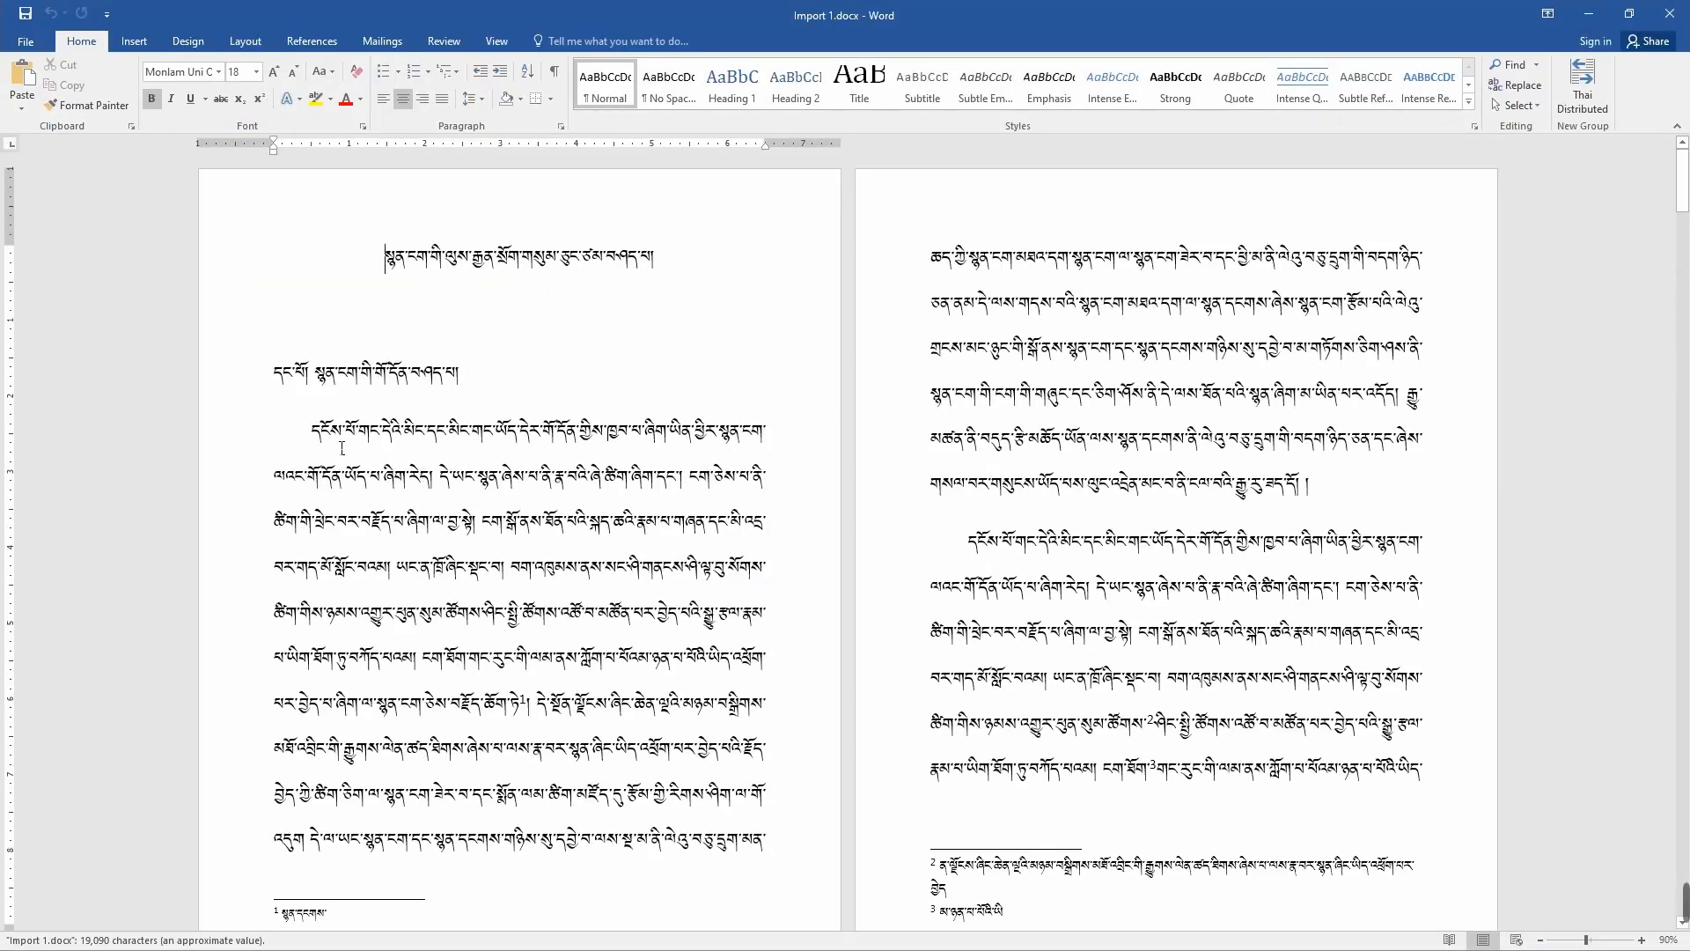
Step: Copy the entire text of the Word document to the clipboard
{"action": "left_click_drag", "start_coordinate": [360, 279], "coordinate": [1047, 823]}
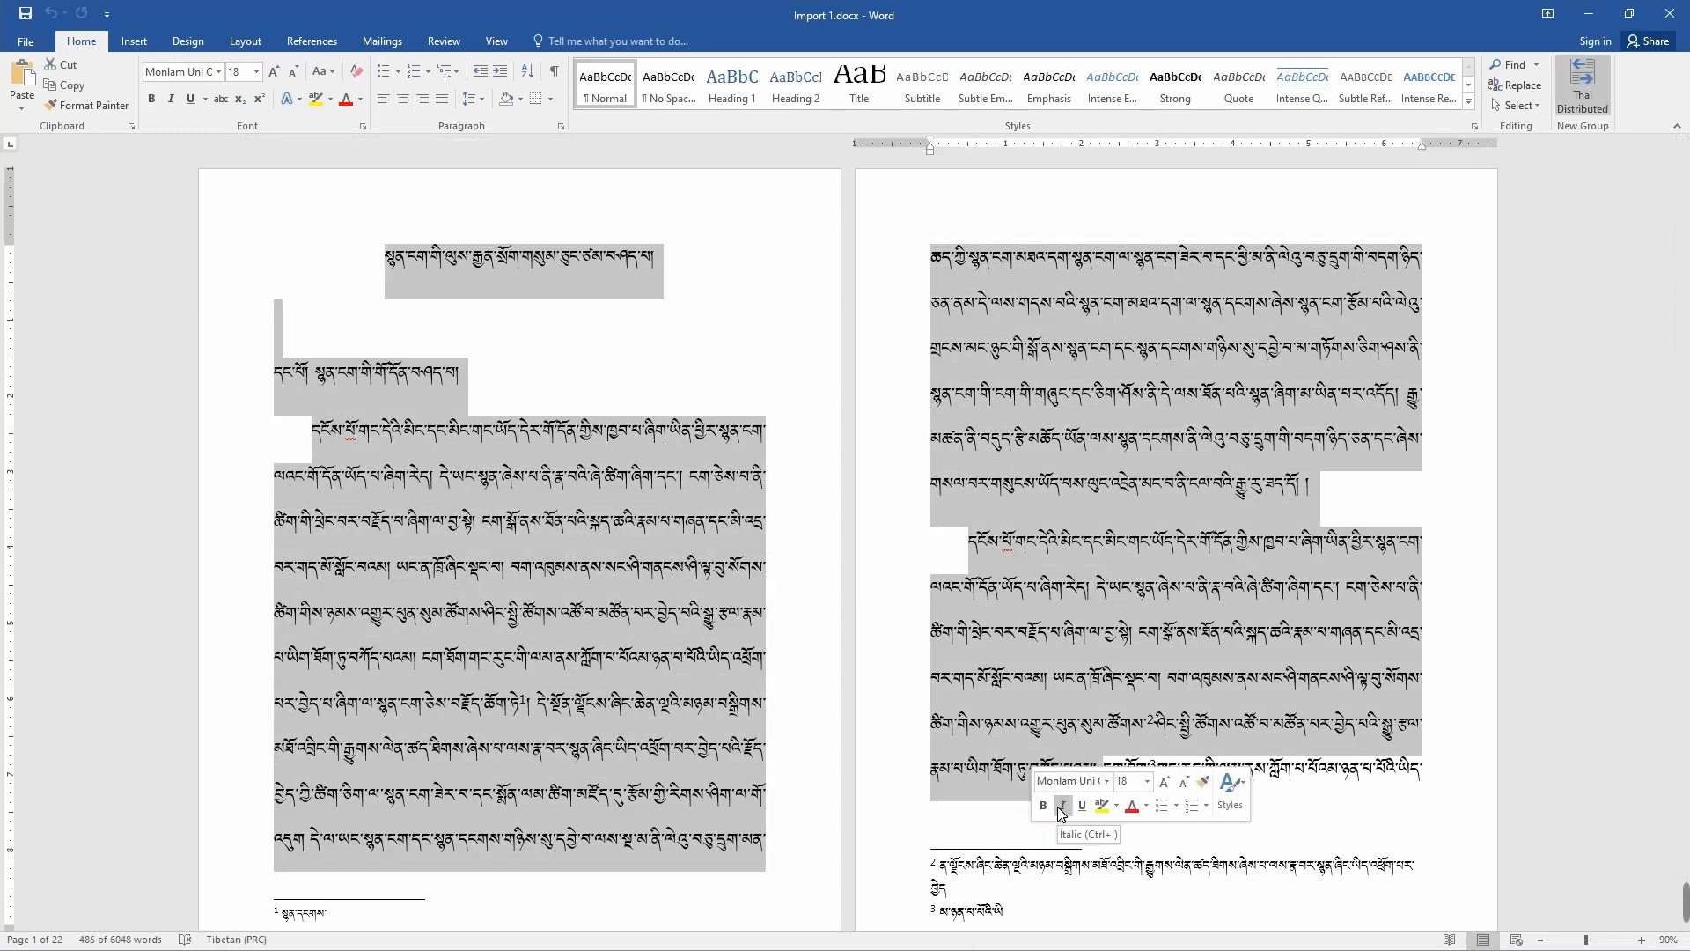
{"action": "key", "text": "ctrl+a"}
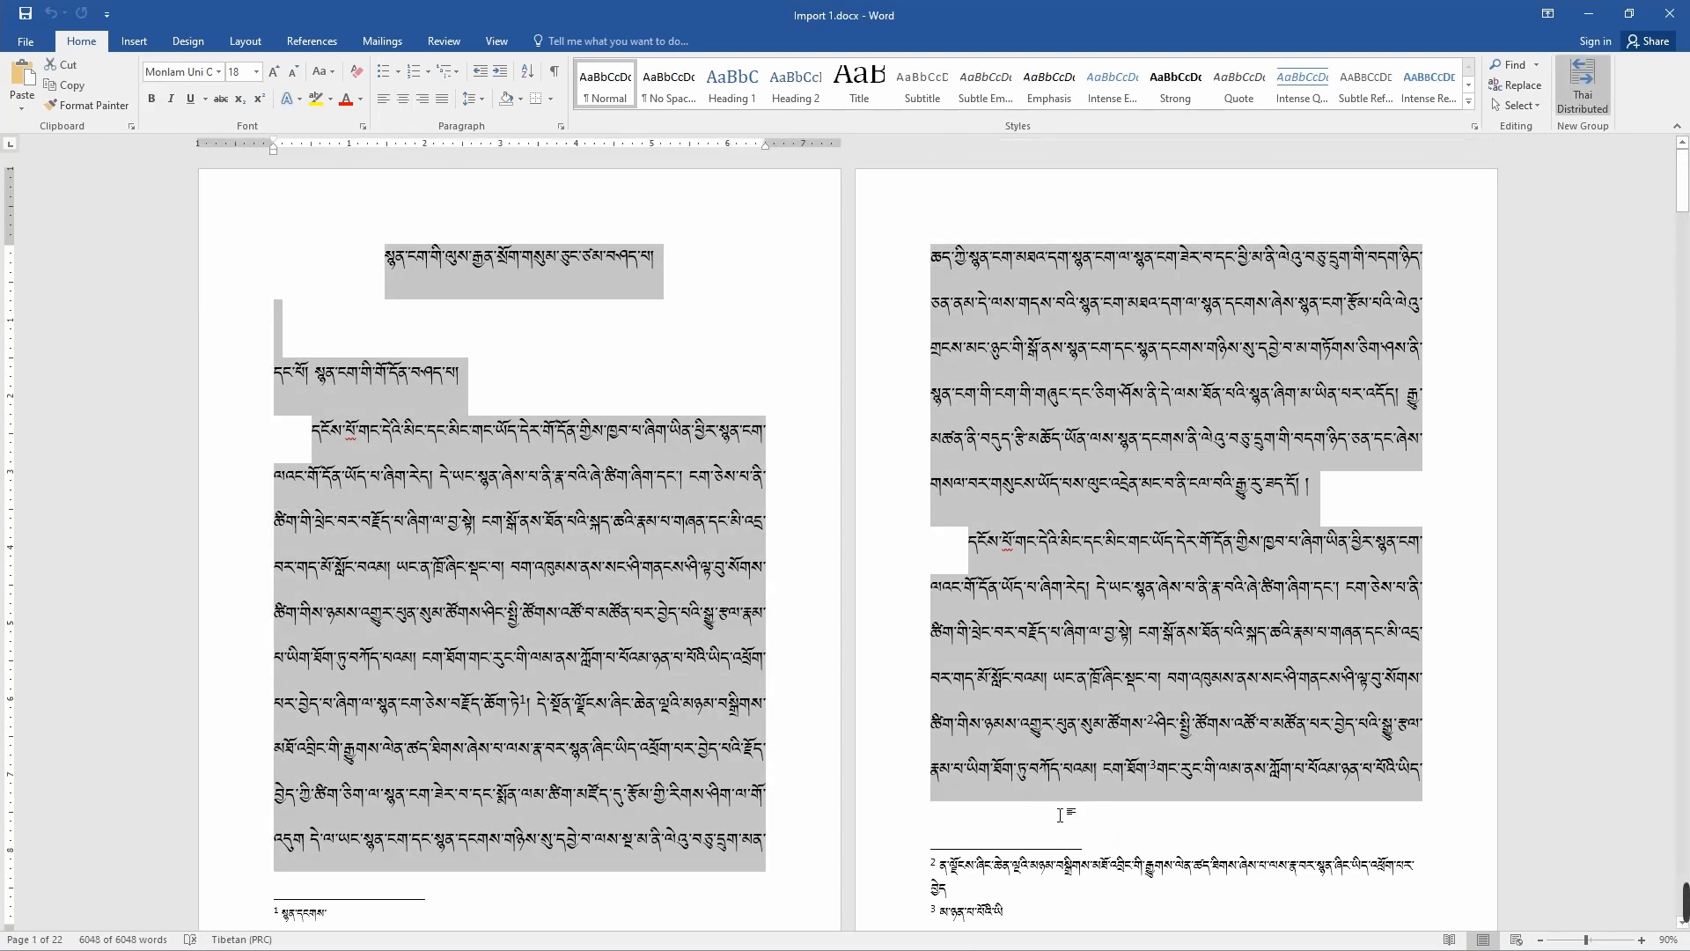
{"action": "mouse_move", "coordinate": [1049, 771]}
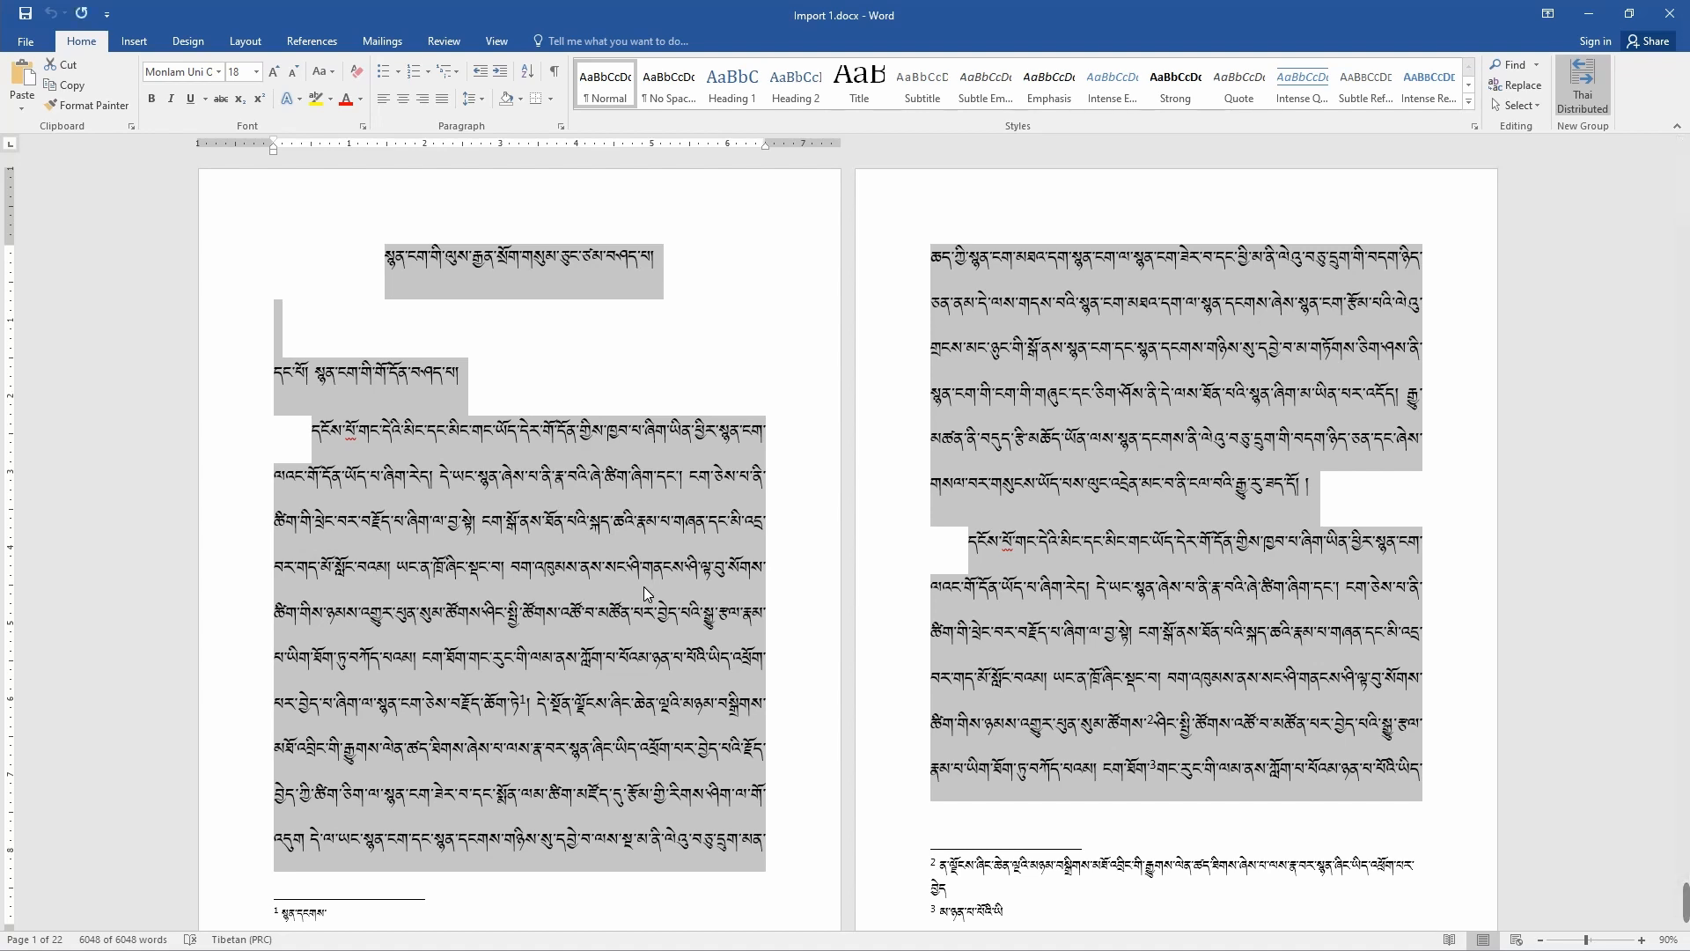
{"action": "right_click", "coordinate": [618, 529]}
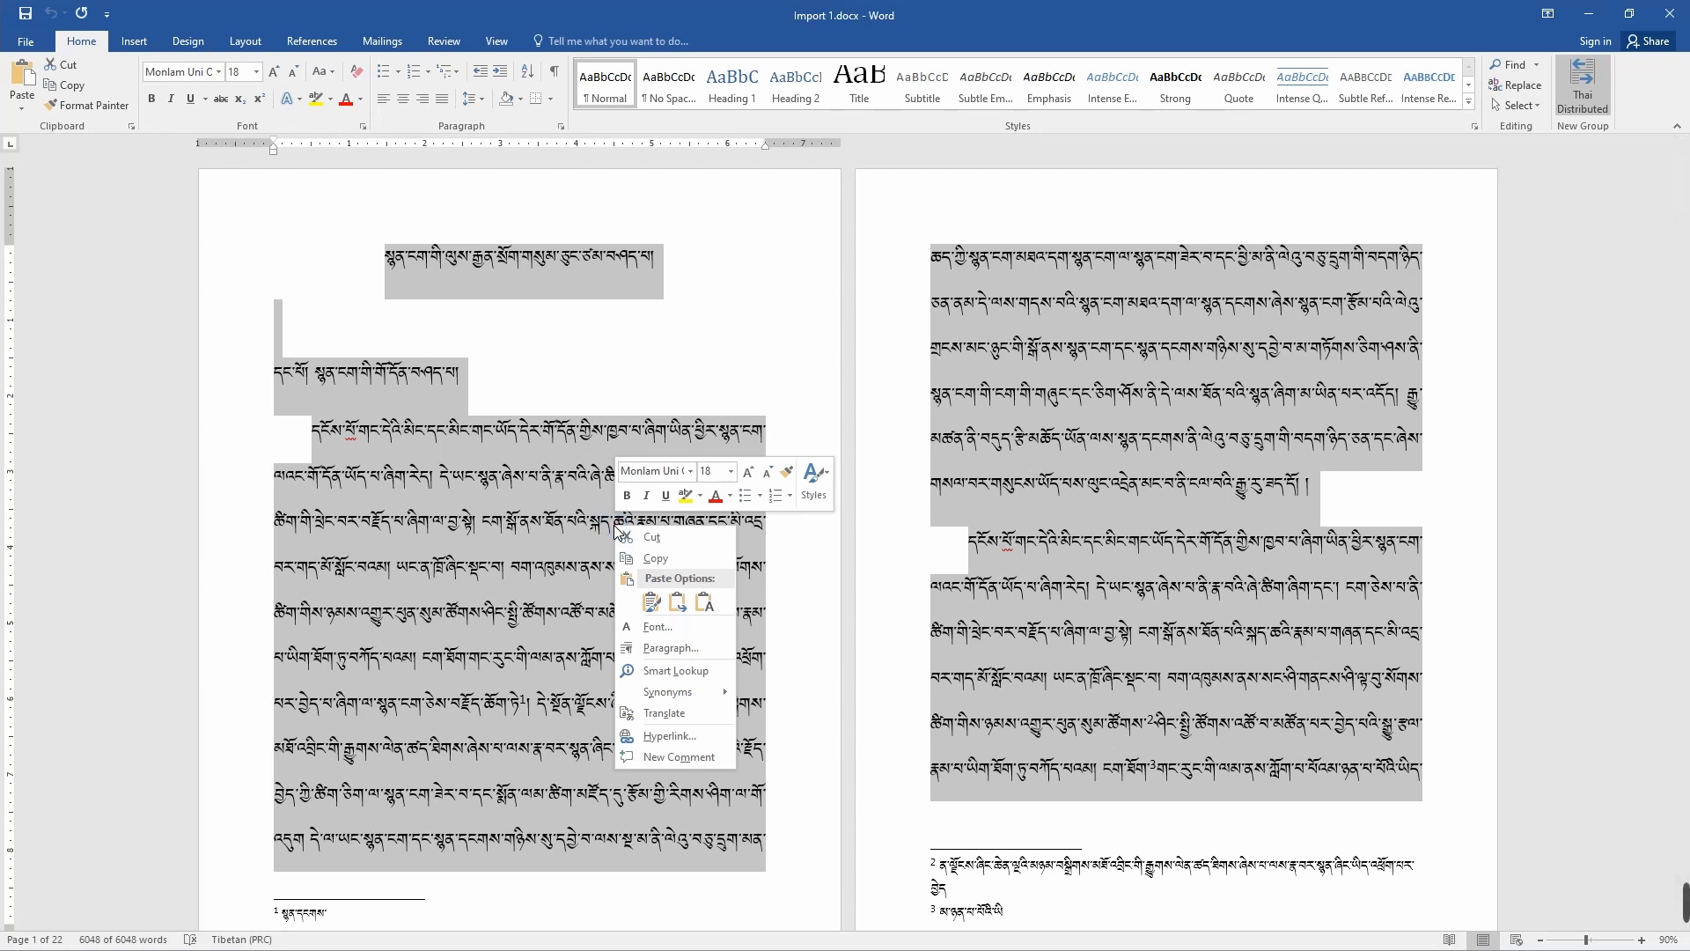
{"action": "left_click", "coordinate": [680, 559]}
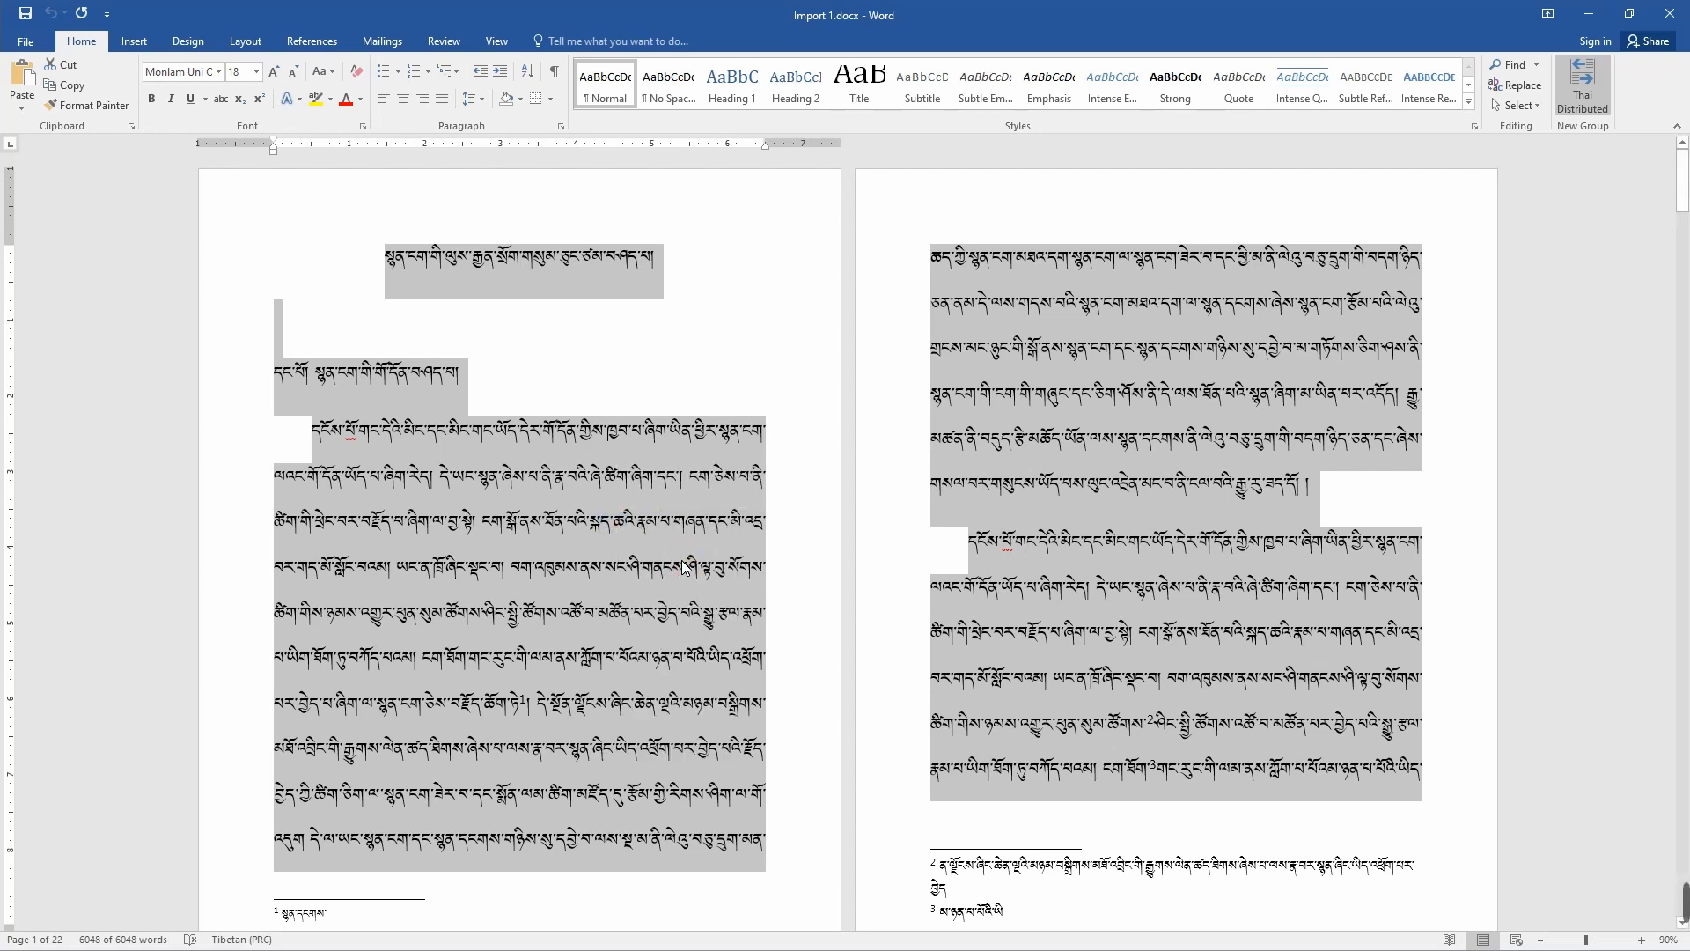
Step: Close the Word document and its program window, and return to the blank InDesign page
{"action": "left_click", "coordinate": [1661, 22]}
{"action": "left_click", "coordinate": [802, 540]}
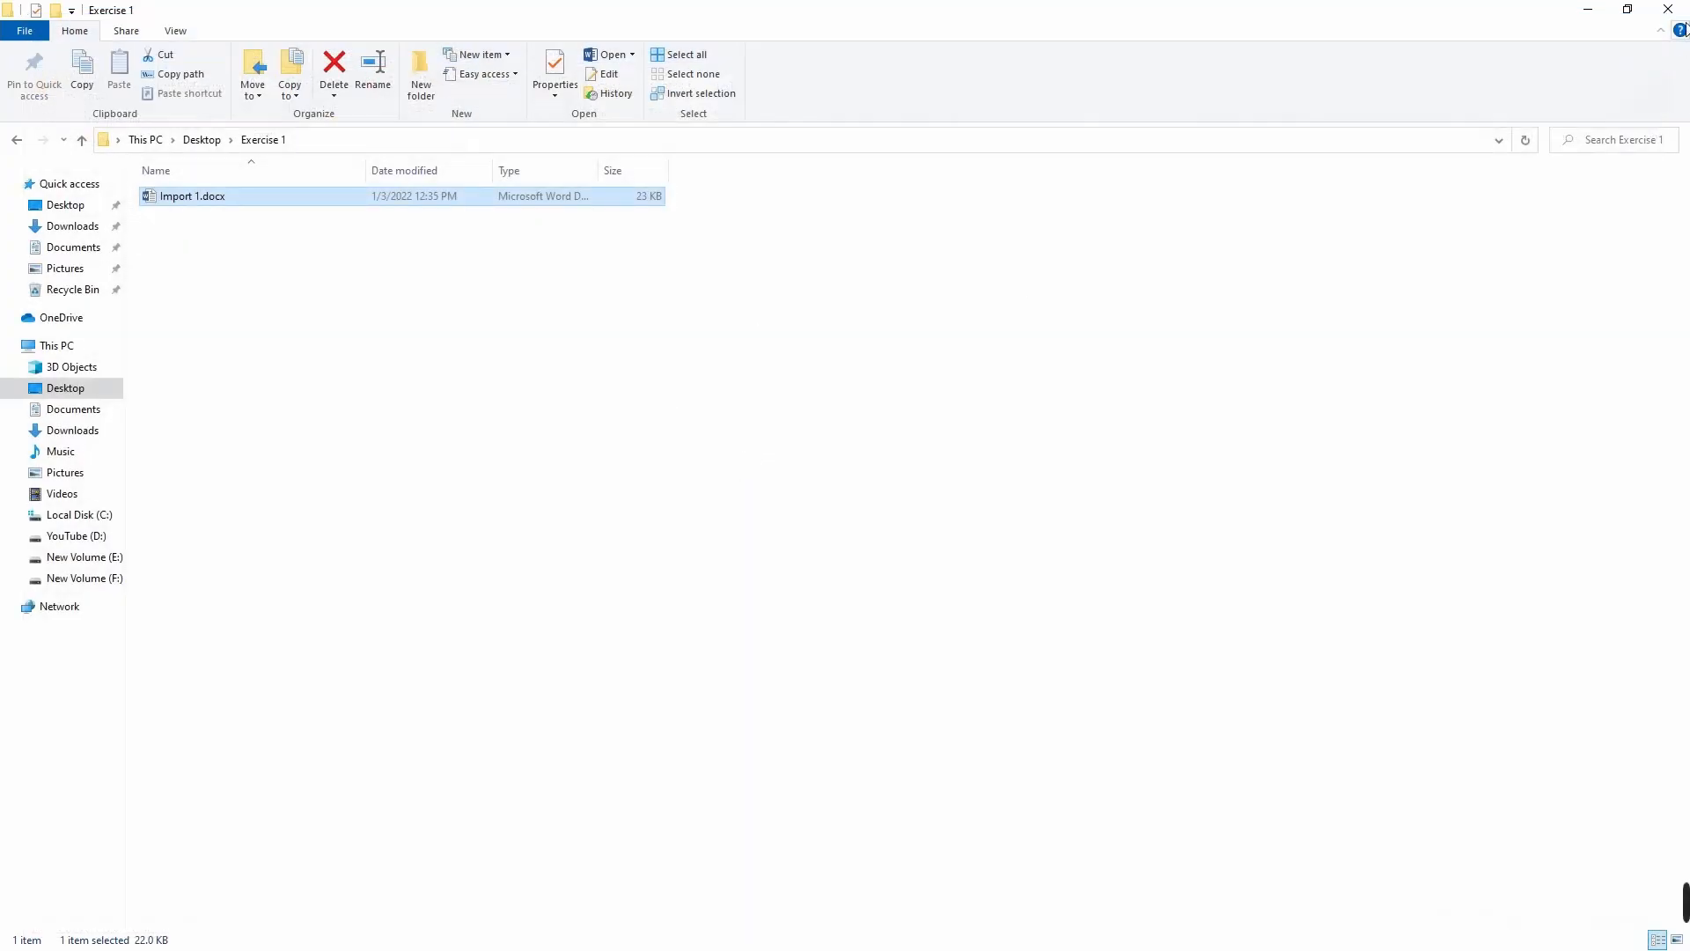
{"action": "left_click", "coordinate": [1672, 19]}
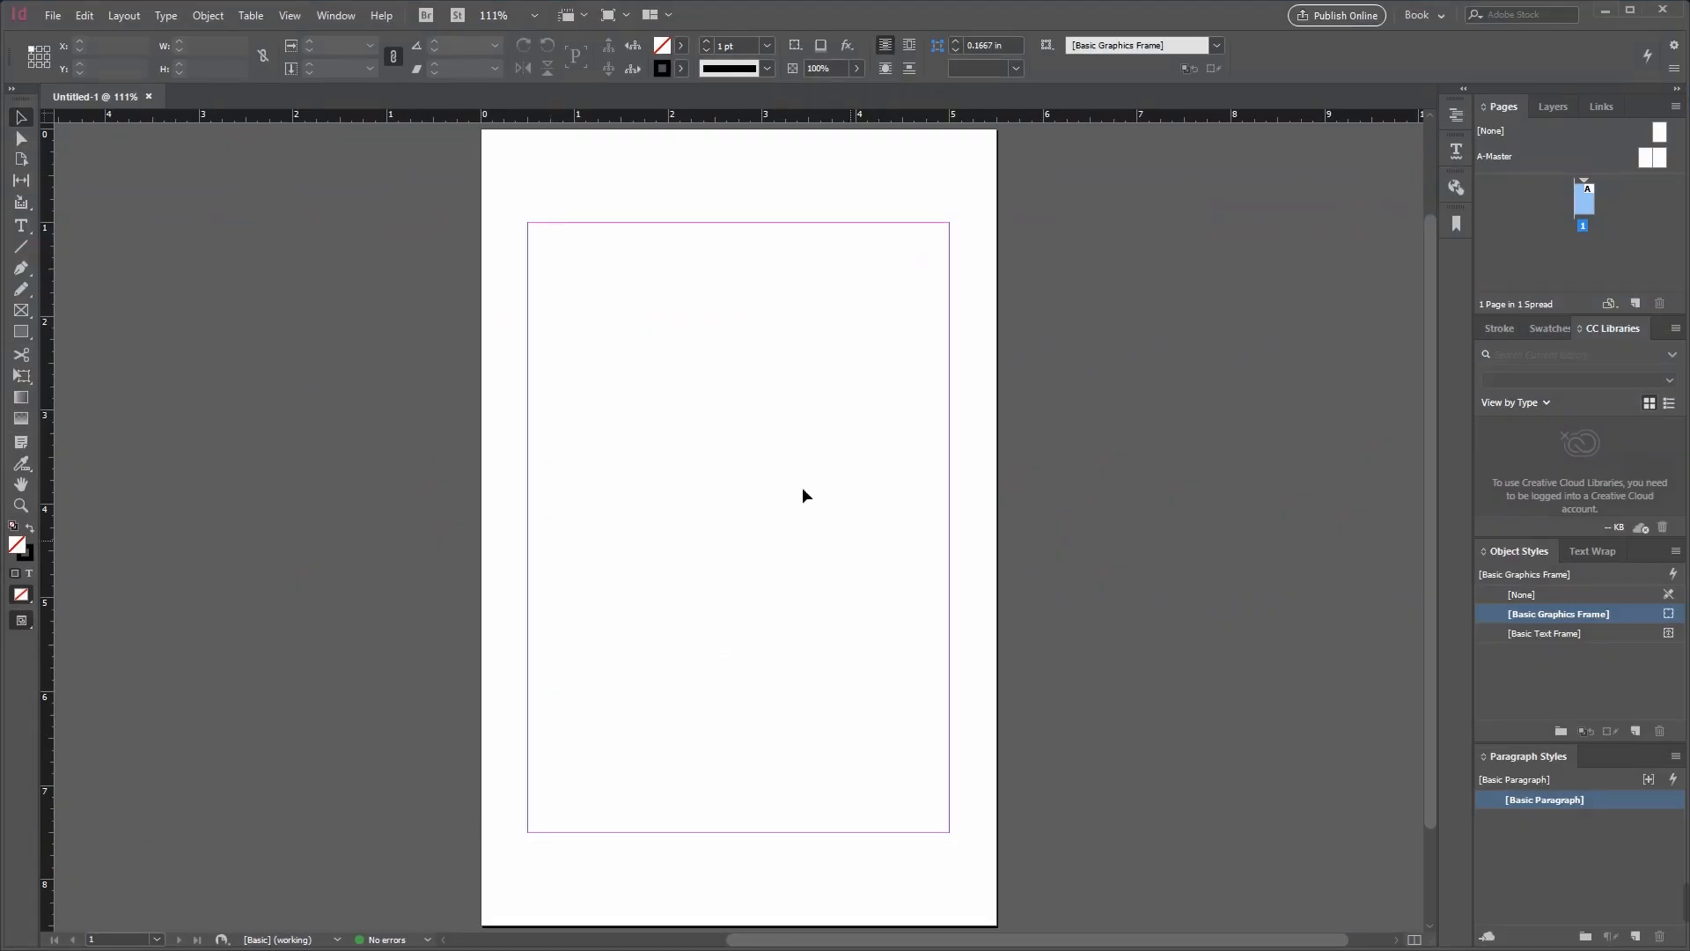
Step: Paste the copied text in place on page 1 and fit its frame to the page margins, 4.5 in wide
{"action": "right_click", "coordinate": [549, 244]}
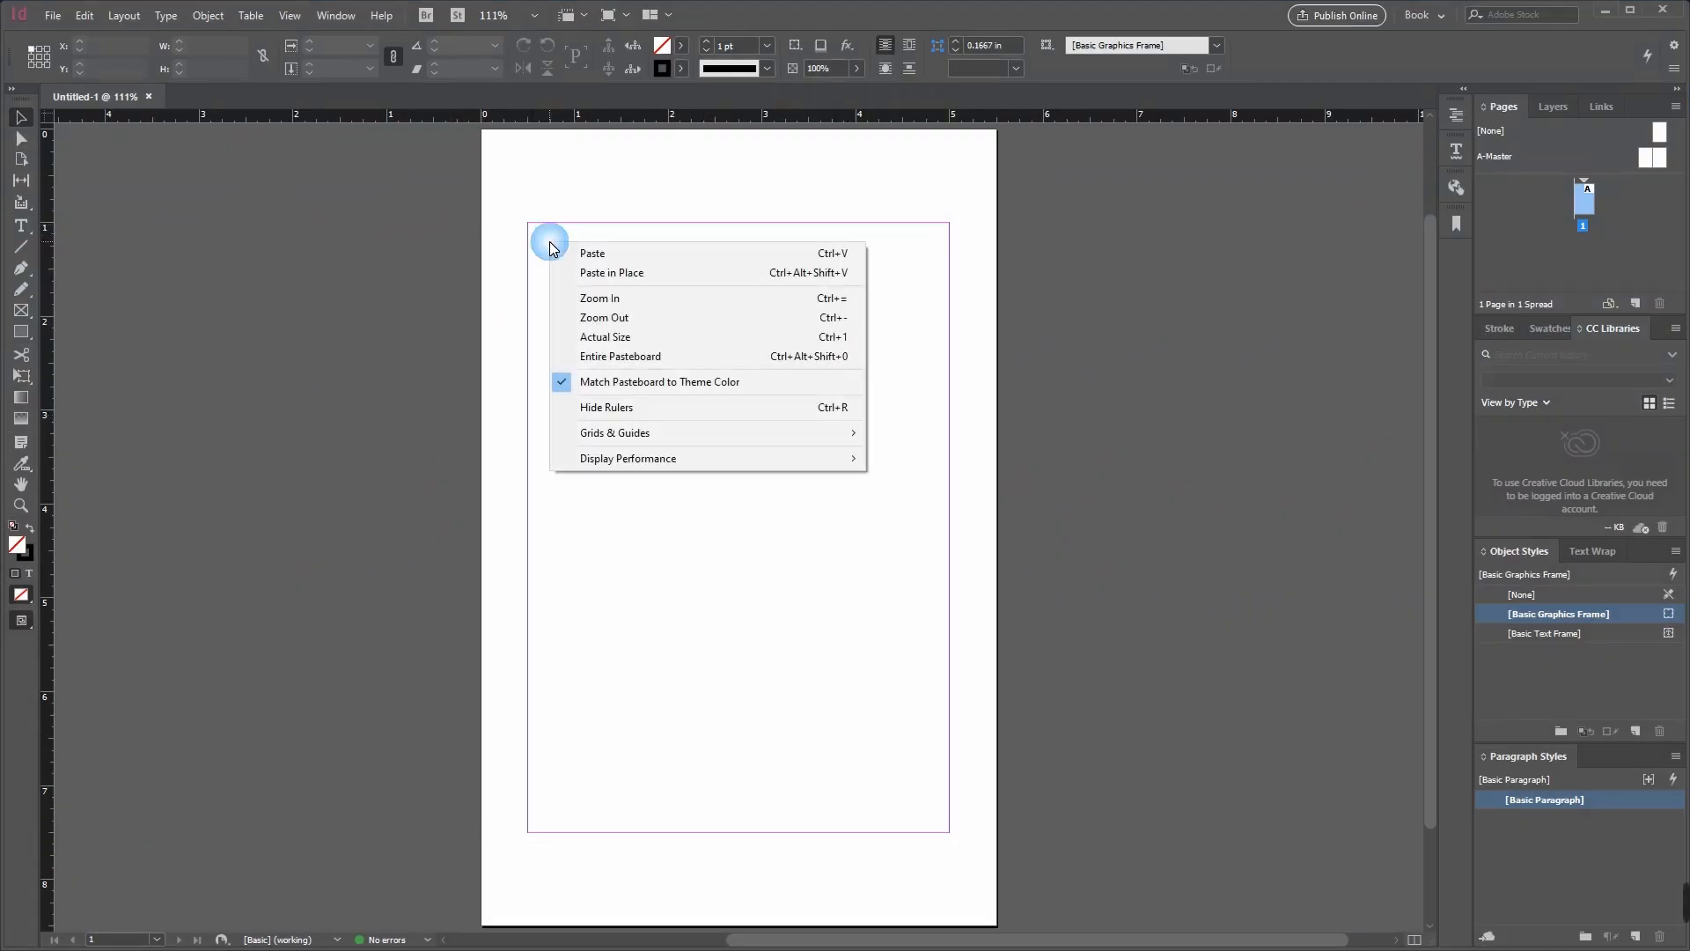
{"action": "left_click", "coordinate": [626, 272]}
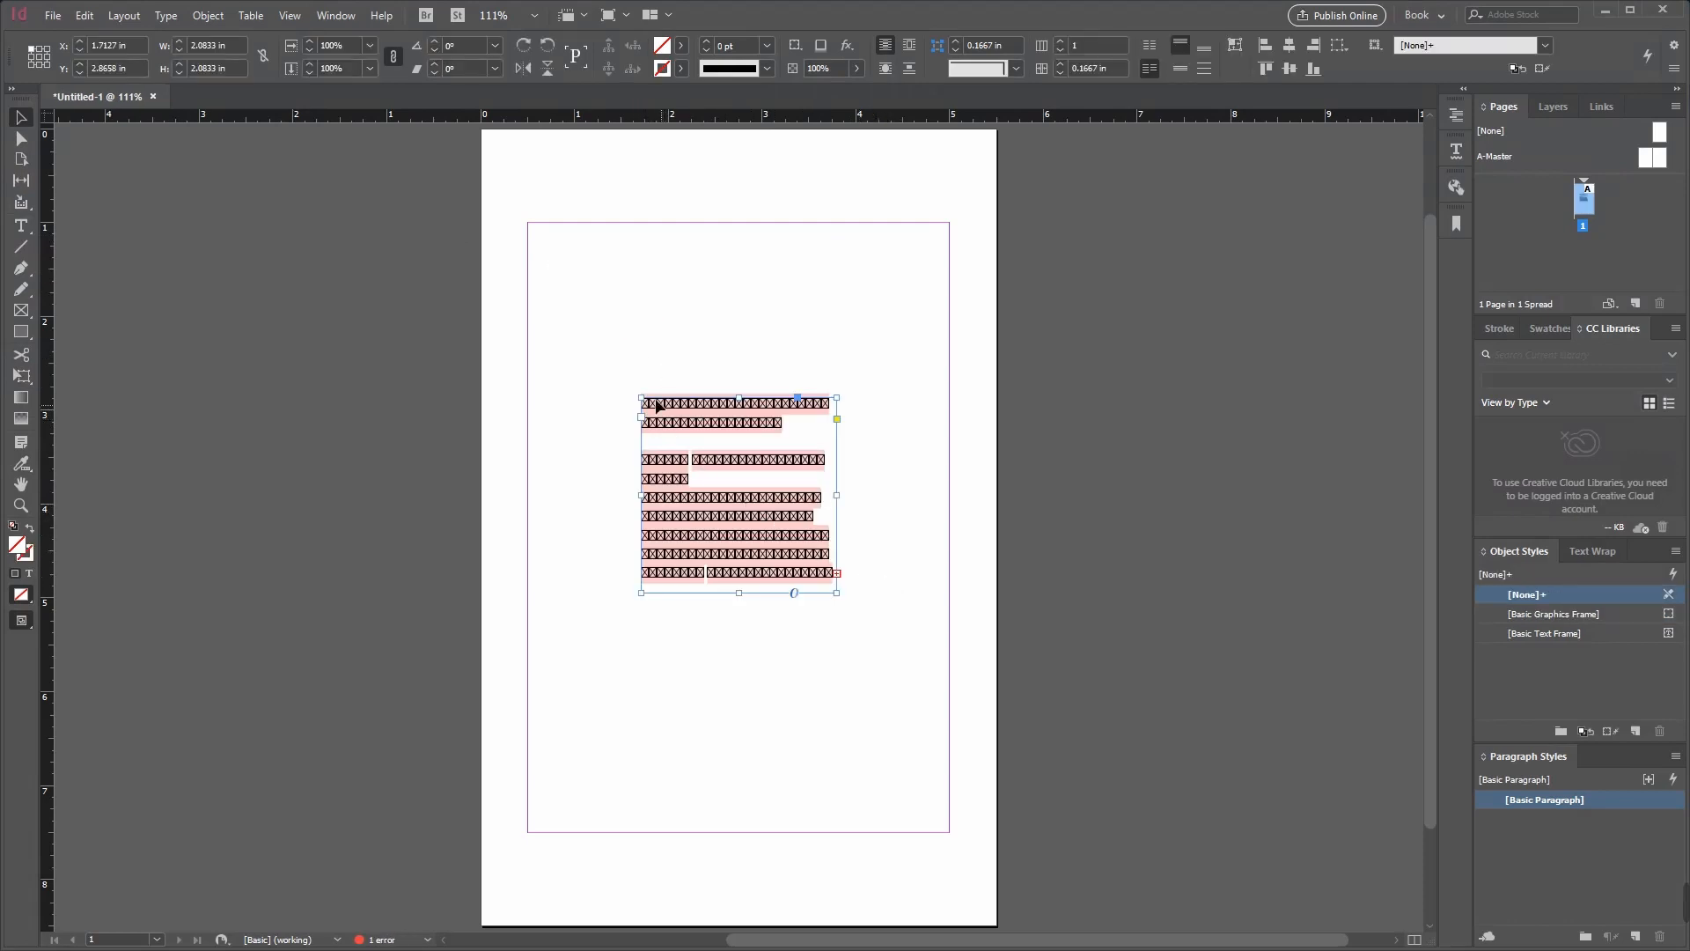
{"action": "left_click_drag", "start_coordinate": [648, 404], "coordinate": [528, 223]}
{"action": "left_click_drag", "start_coordinate": [836, 575], "coordinate": [948, 825]}
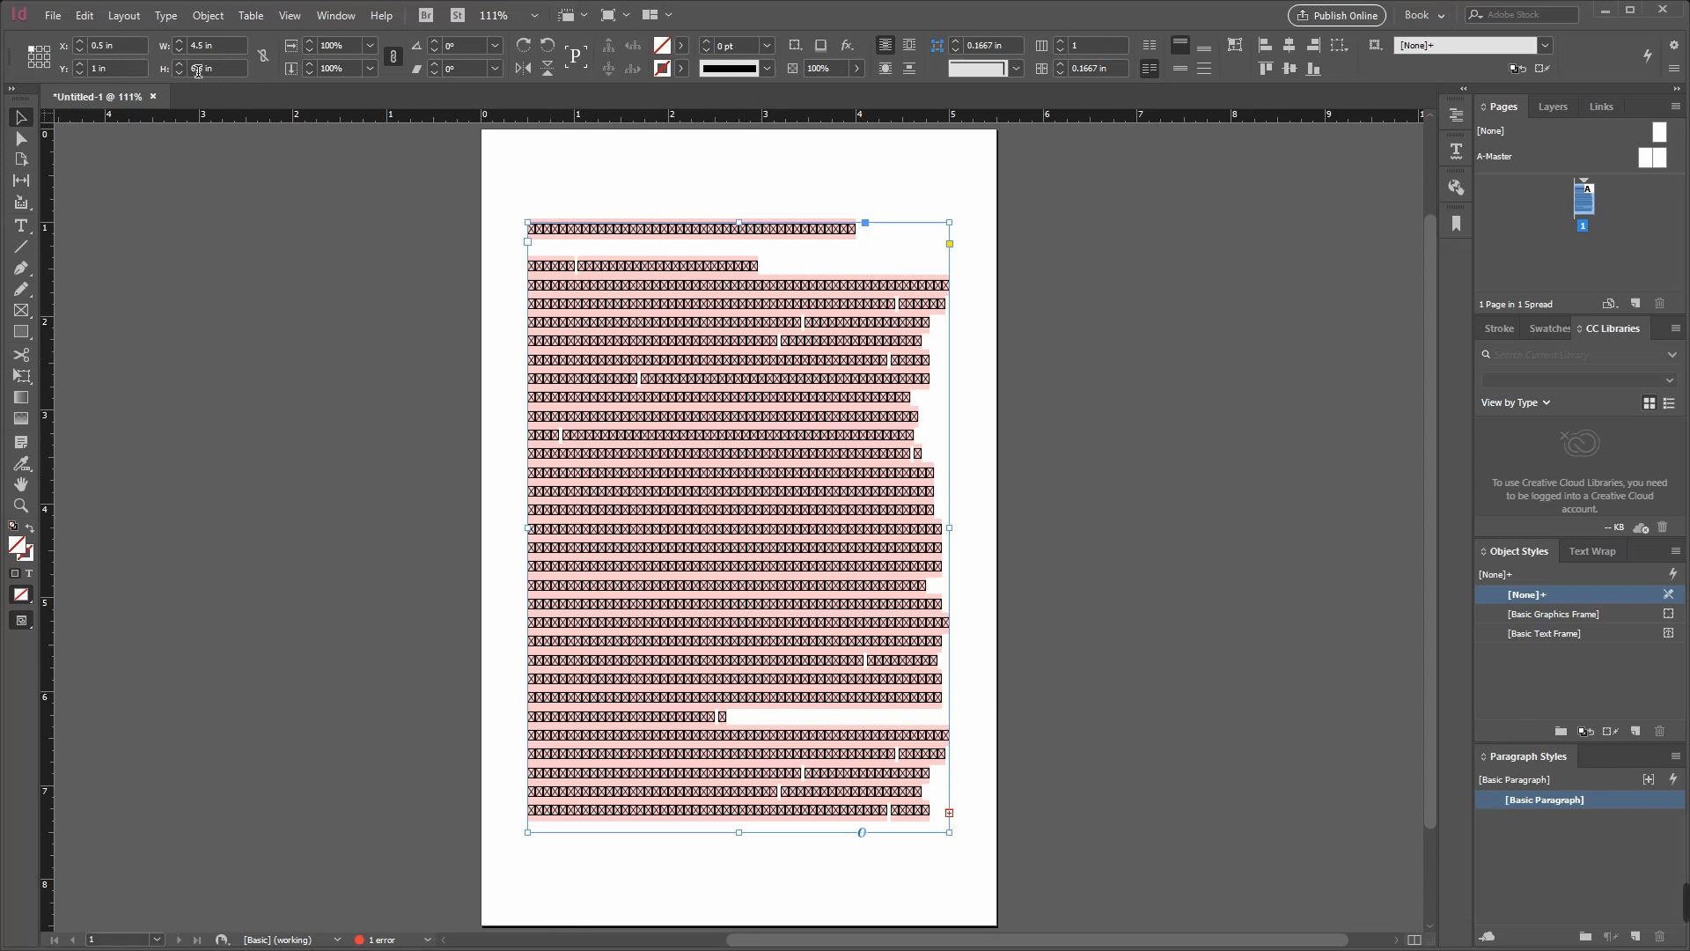
Step: Set the font of all text in the frame to Monlam Uni OuChan2
{"action": "double_click", "coordinate": [785, 361]}
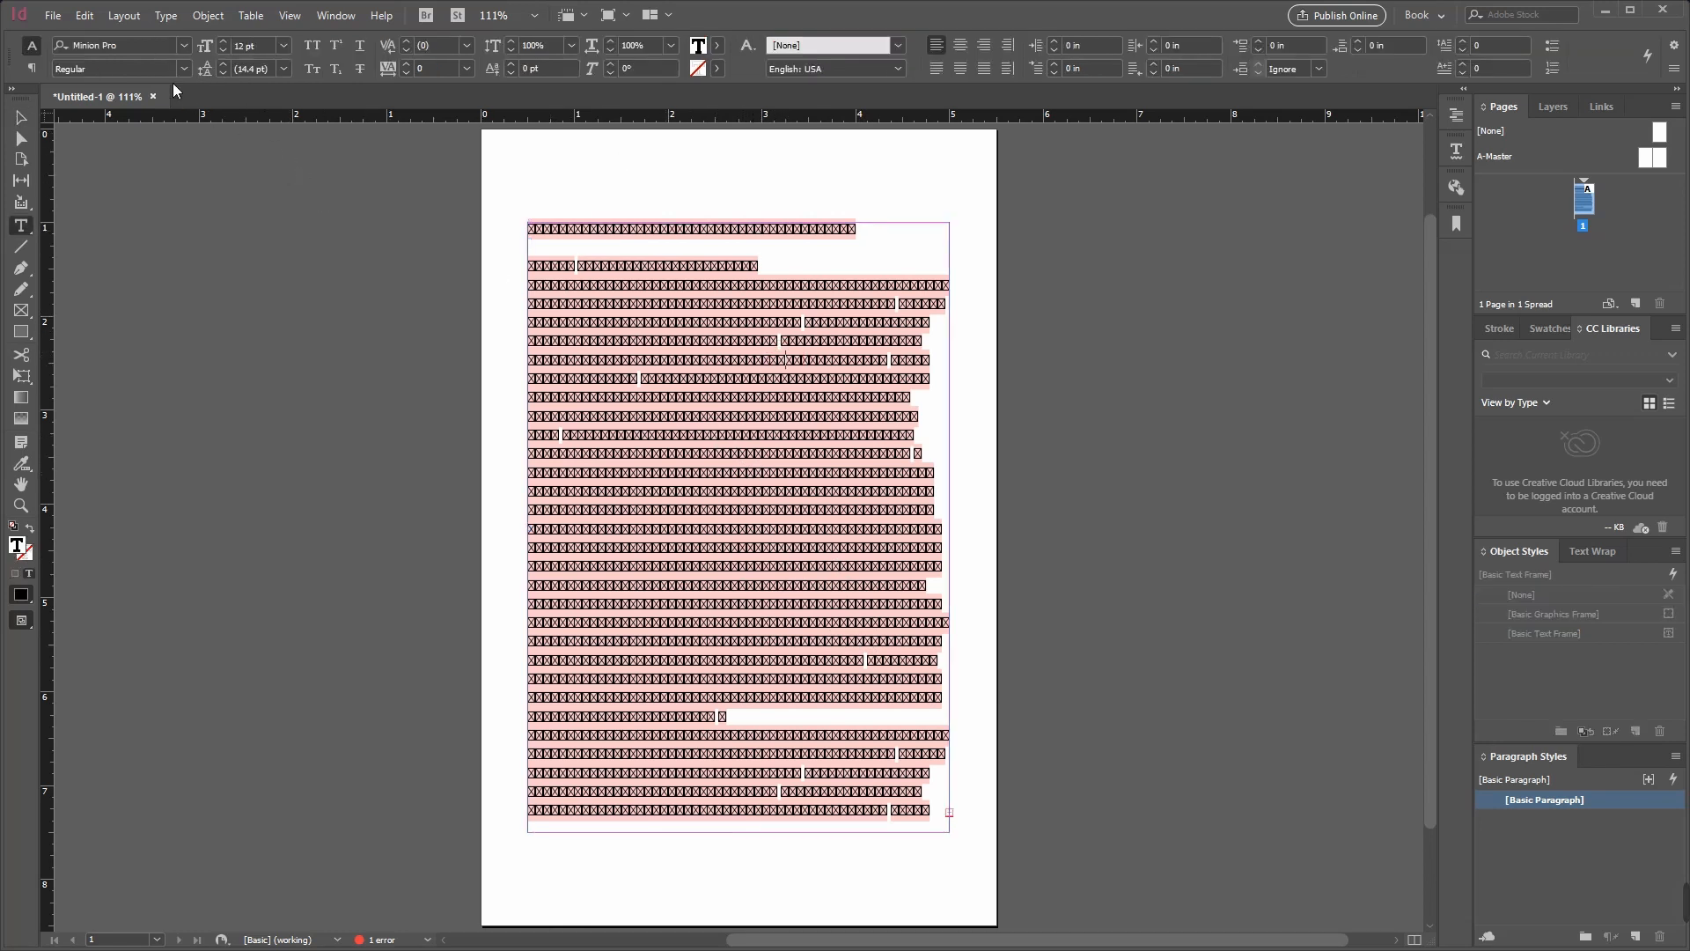
{"action": "left_click", "coordinate": [87, 48]}
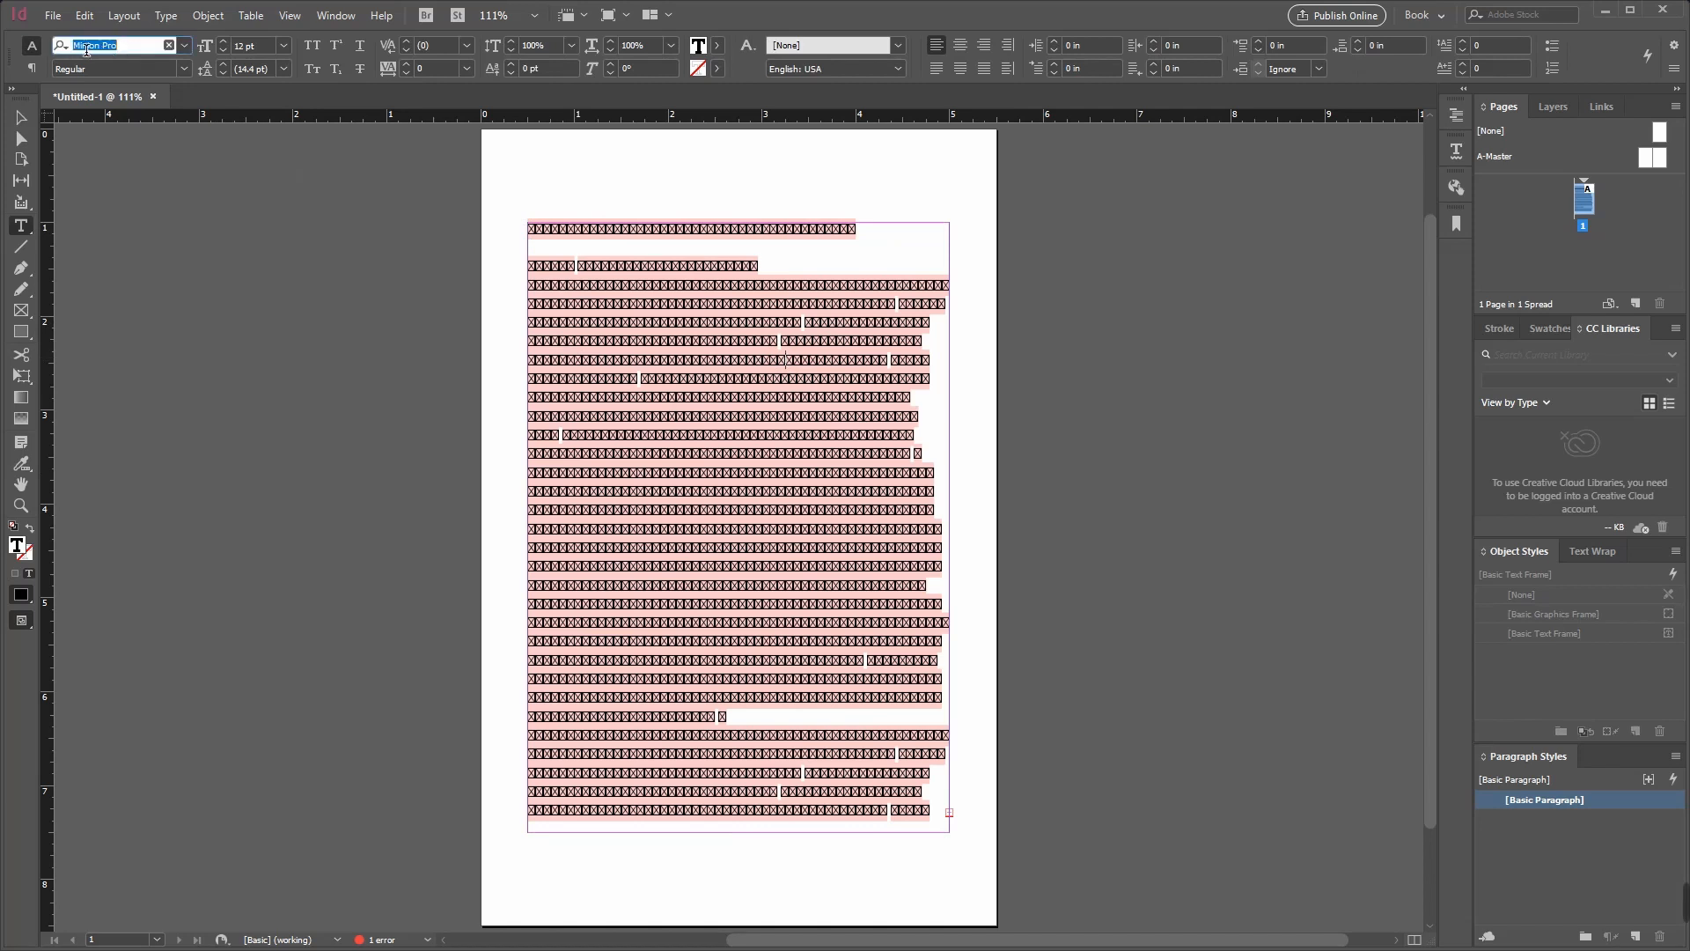
{"action": "left_click", "coordinate": [136, 49]}
{"action": "left_click", "coordinate": [655, 308]}
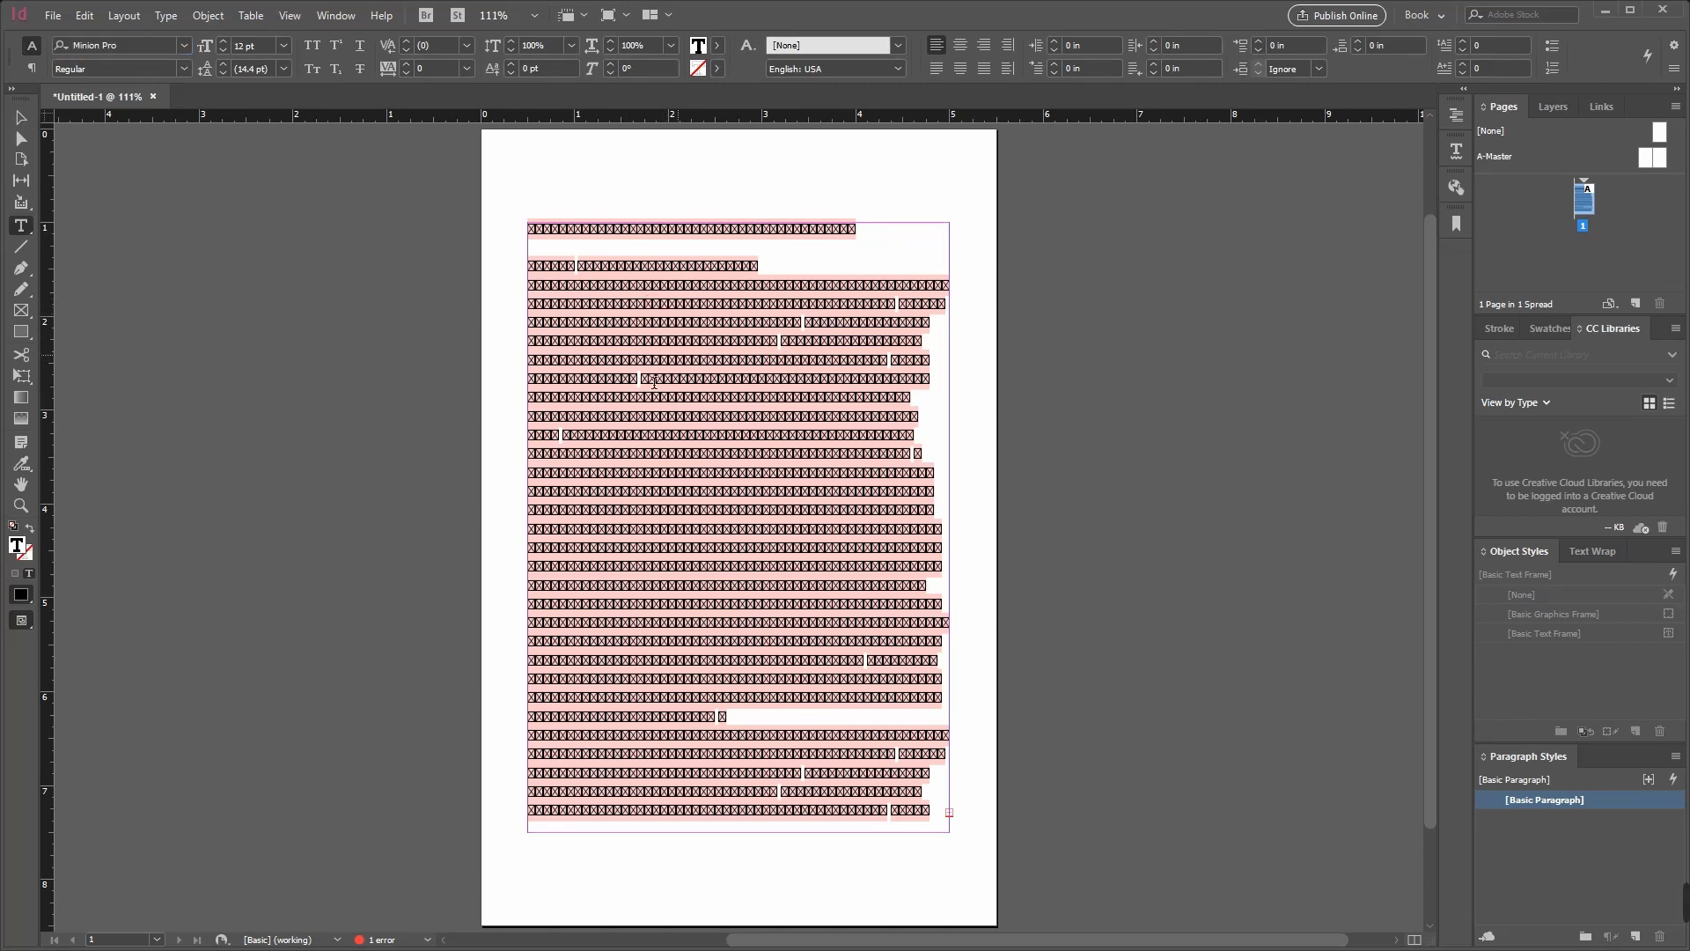
{"action": "left_click", "coordinate": [675, 318]}
{"action": "key", "text": "ctrl+a"}
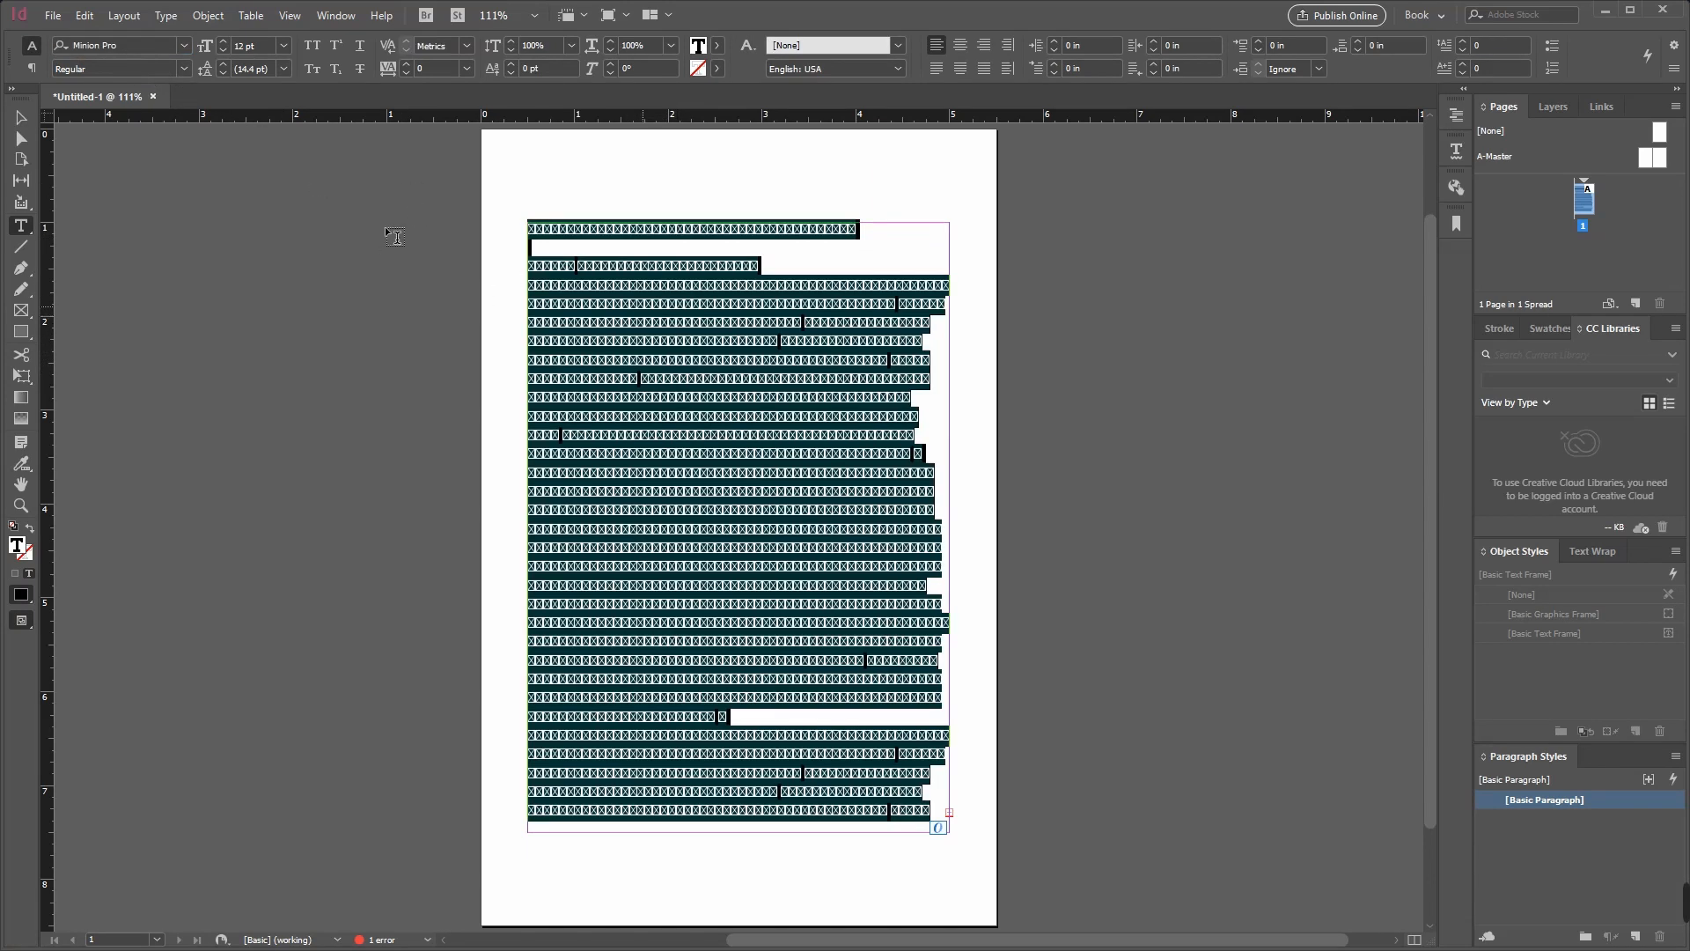
{"action": "left_click", "coordinate": [184, 45]}
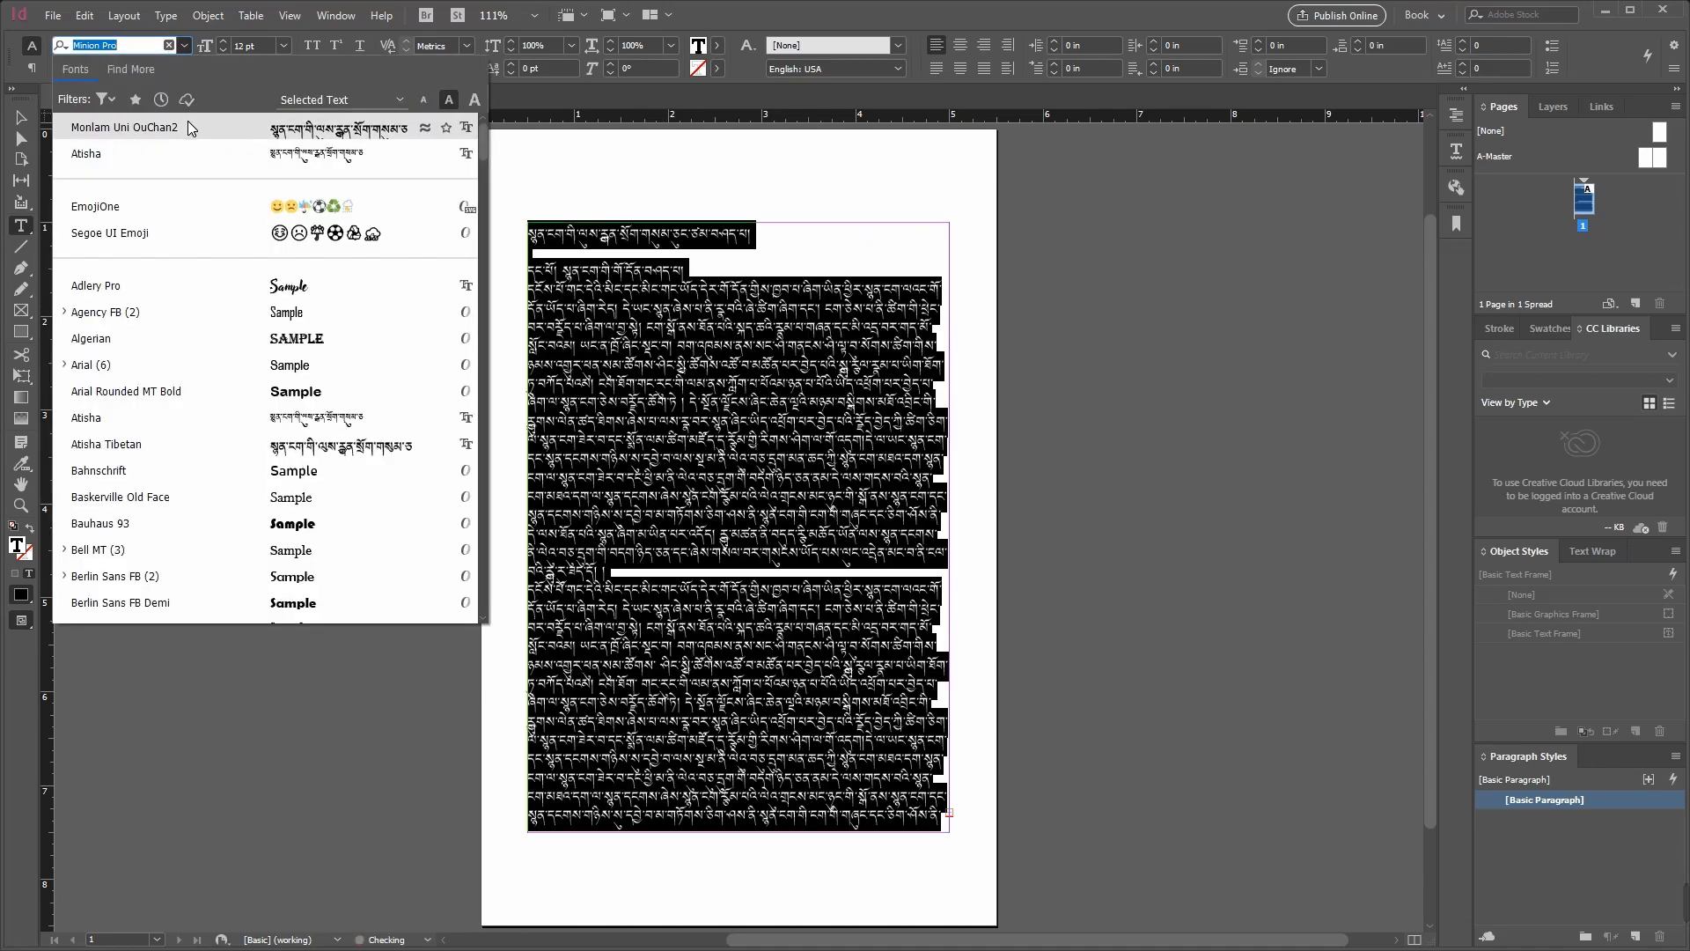
{"action": "left_click", "coordinate": [187, 123]}
{"action": "left_click", "coordinate": [759, 531]}
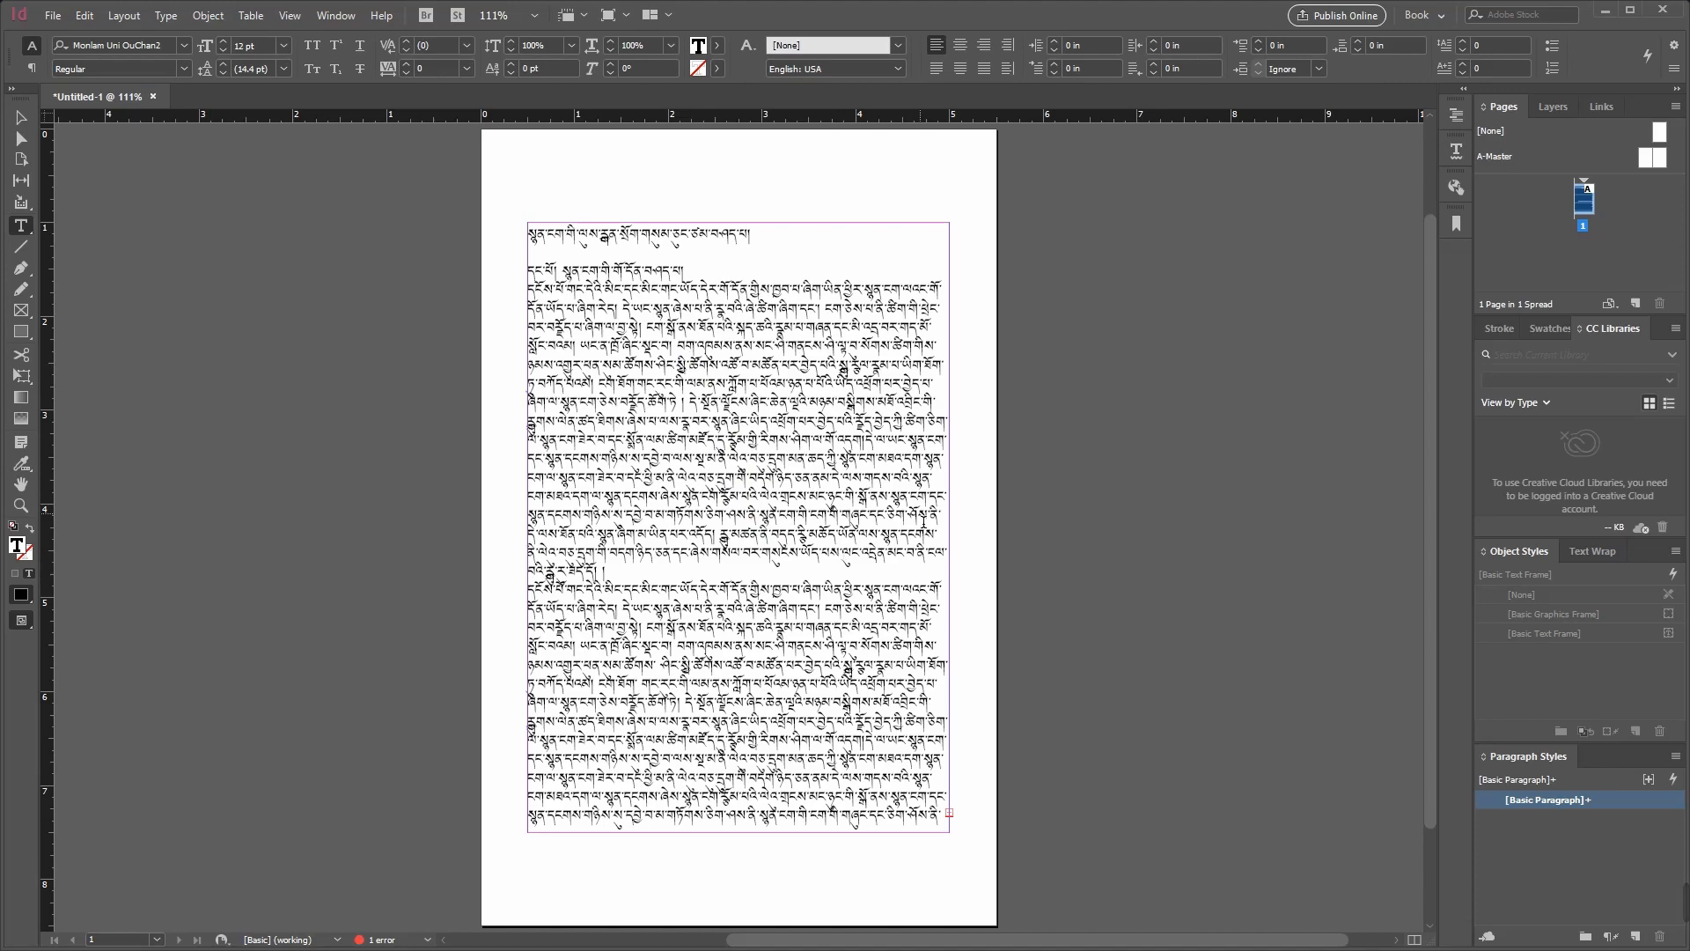
Step: Examine the stacked Tibetan letters in the body text up close, and review the paragraph layout of the whole page
{"action": "key", "text": "ctrl+equal"}
{"action": "key", "text": "ctrl+equal"}
{"action": "key", "text": "ctrl+equal"}
{"action": "key", "text": "ctrl+equal"}
{"action": "key", "text": "ctrl+equal"}
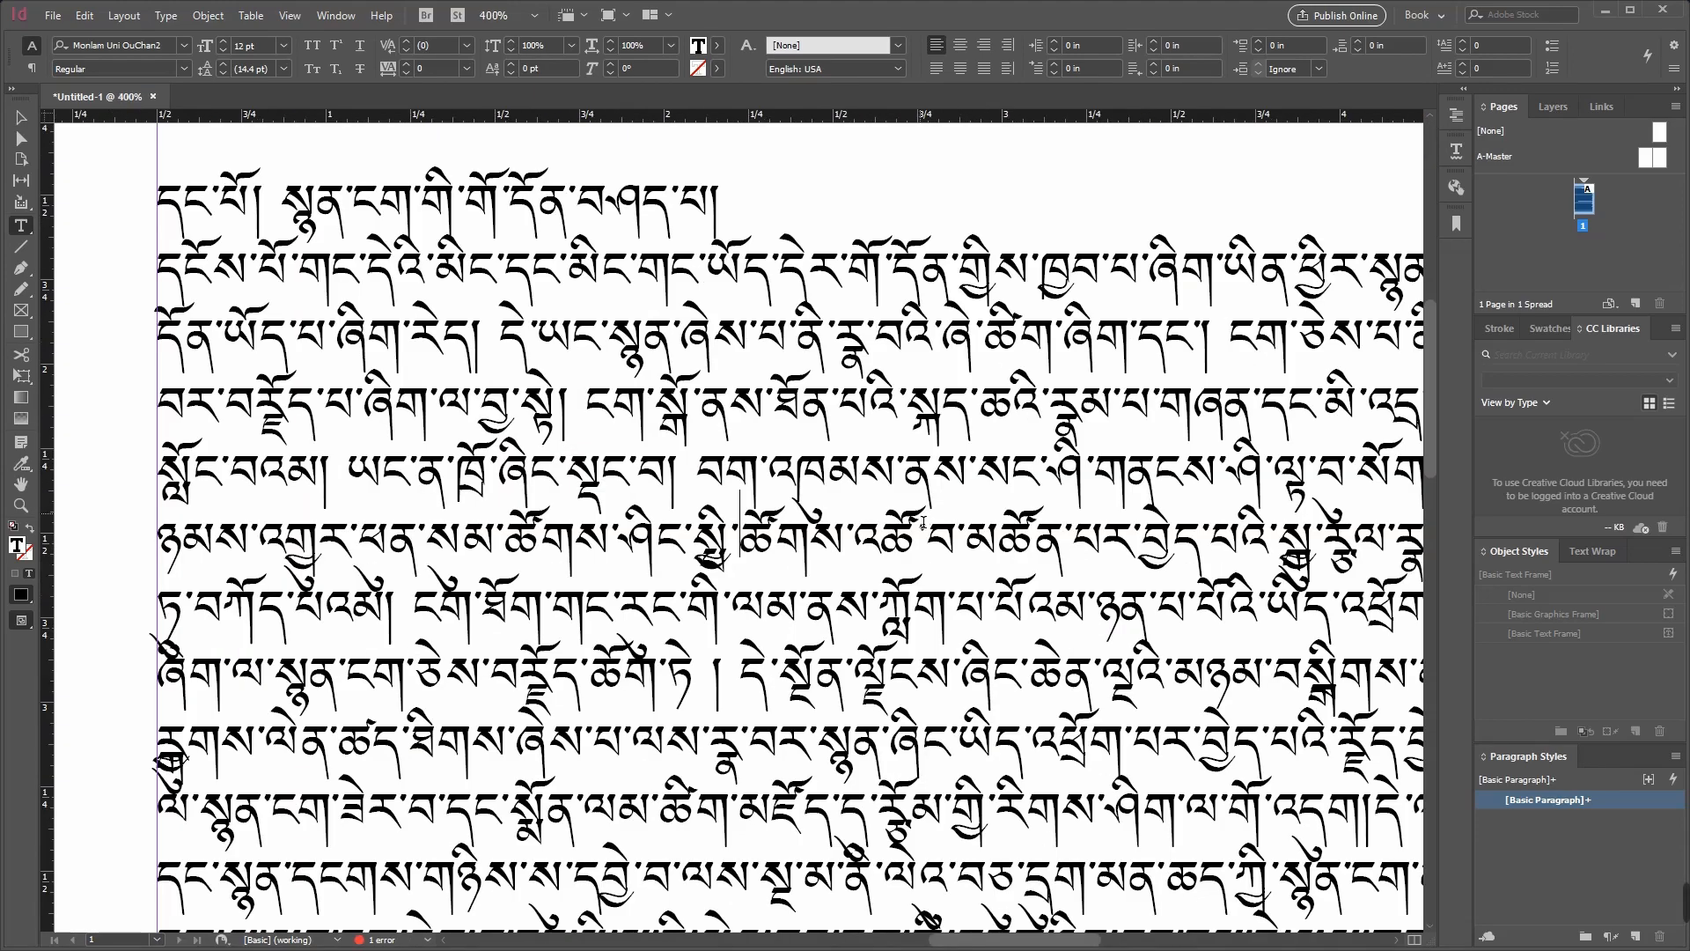
{"action": "left_click_drag", "start_coordinate": [695, 548], "coordinate": [738, 564]}
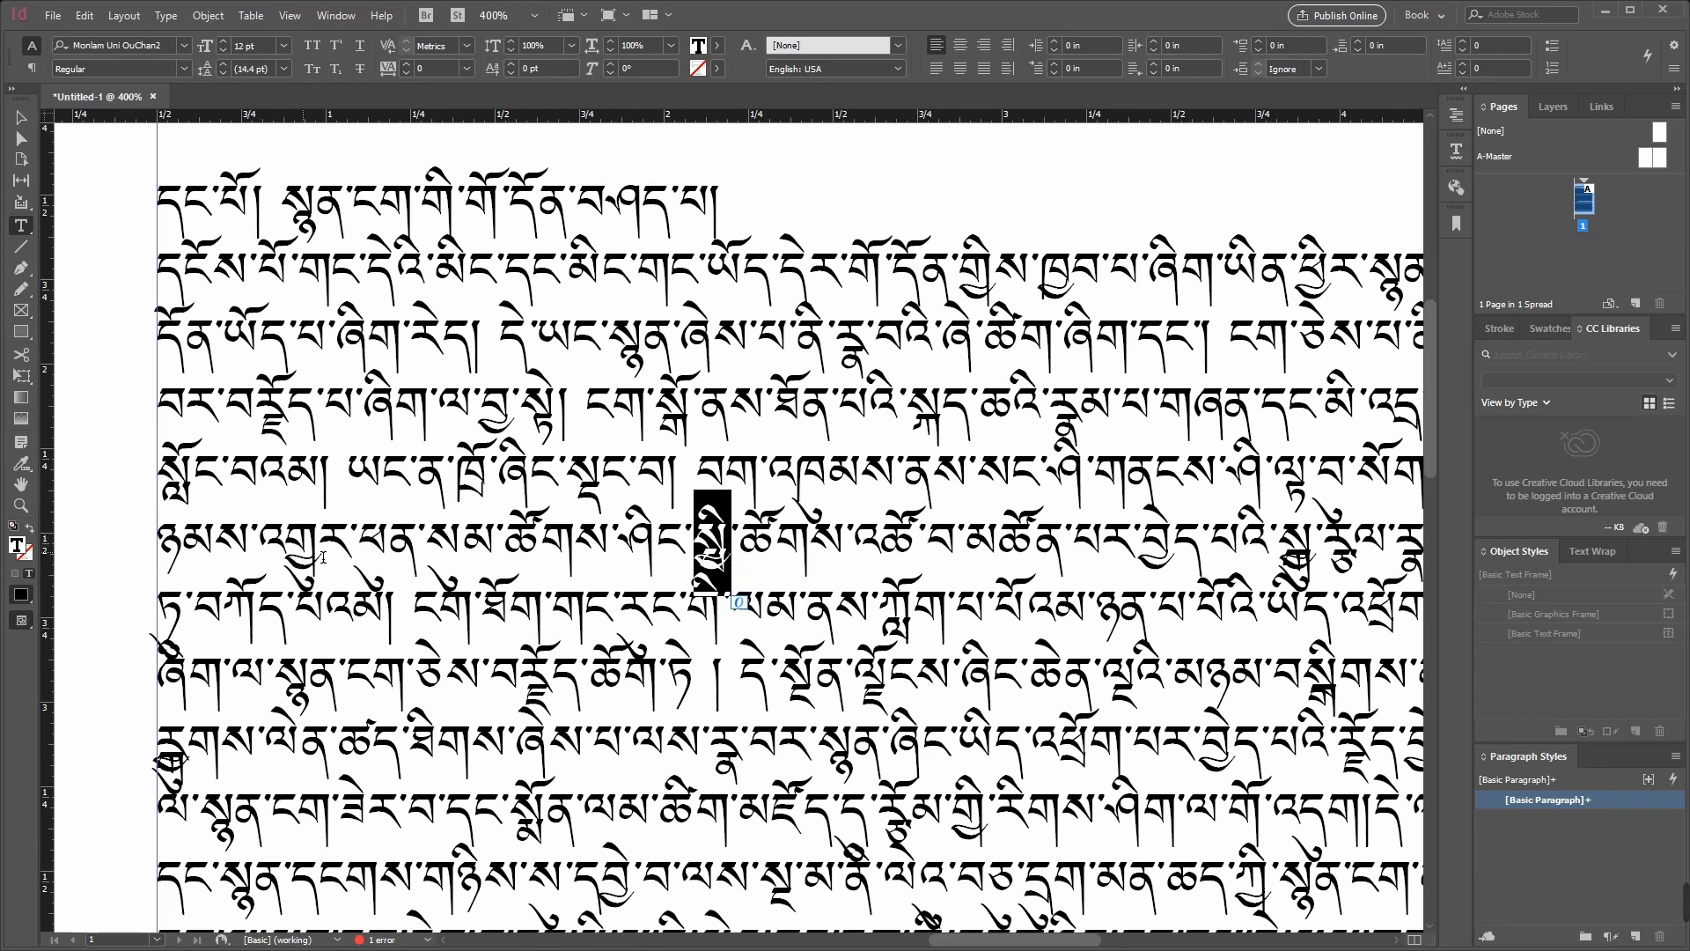
{"action": "left_click_drag", "start_coordinate": [287, 545], "coordinate": [321, 588]}
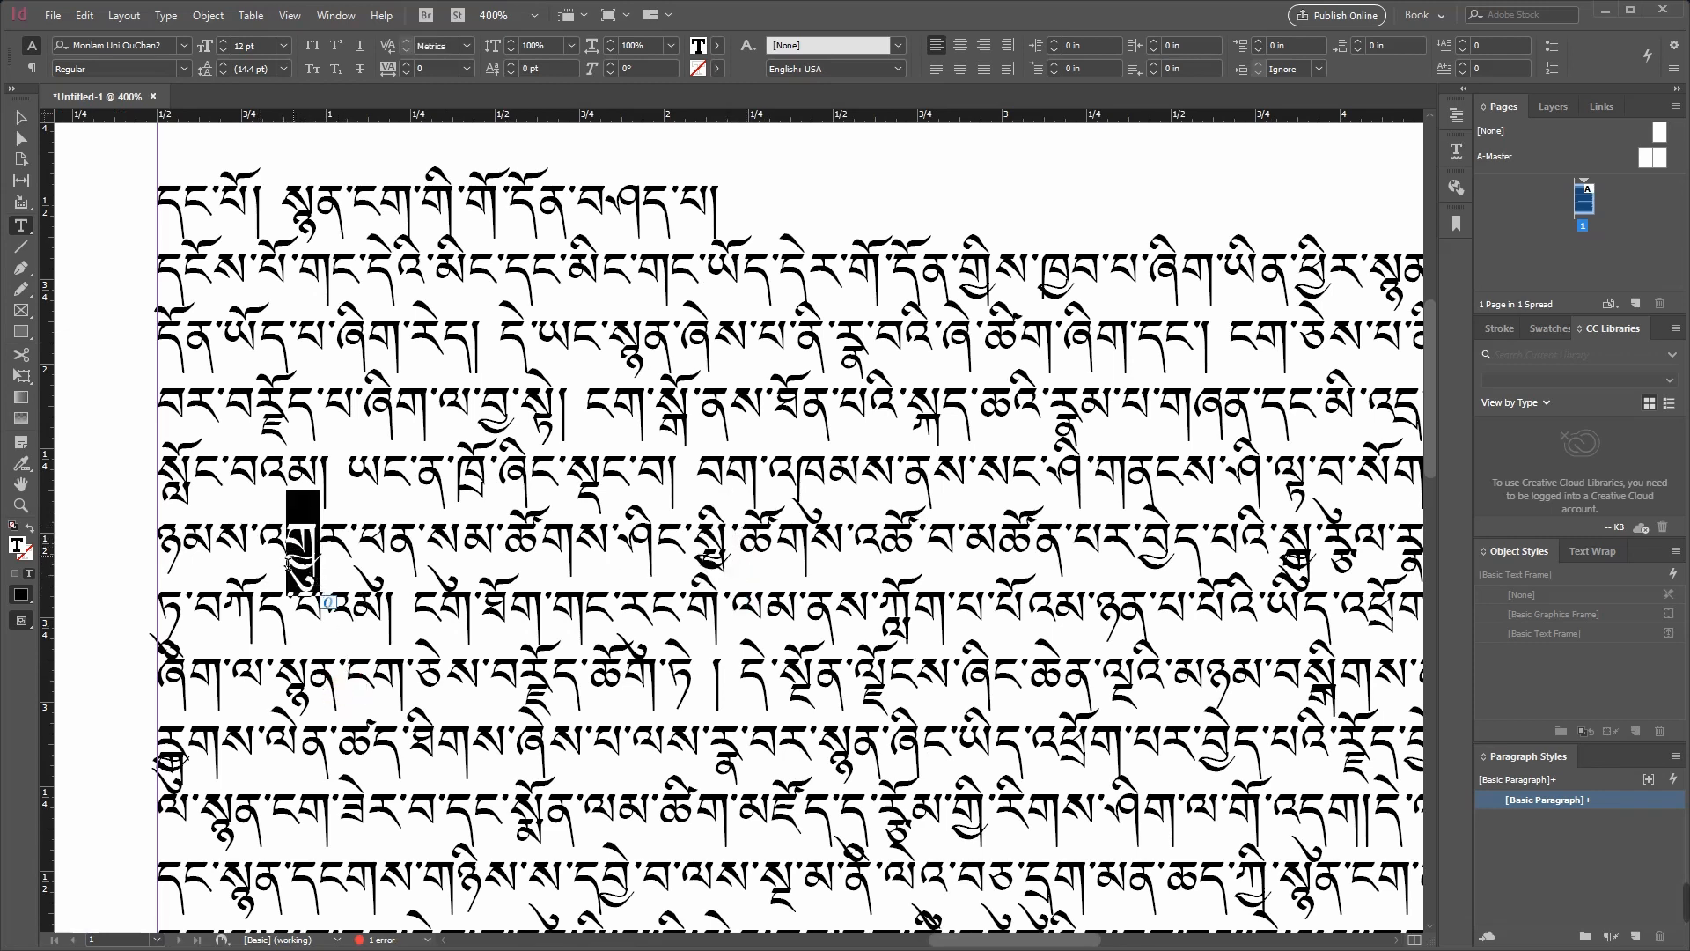
{"action": "left_click", "coordinate": [633, 548]}
{"action": "key", "text": "ctrl+0"}
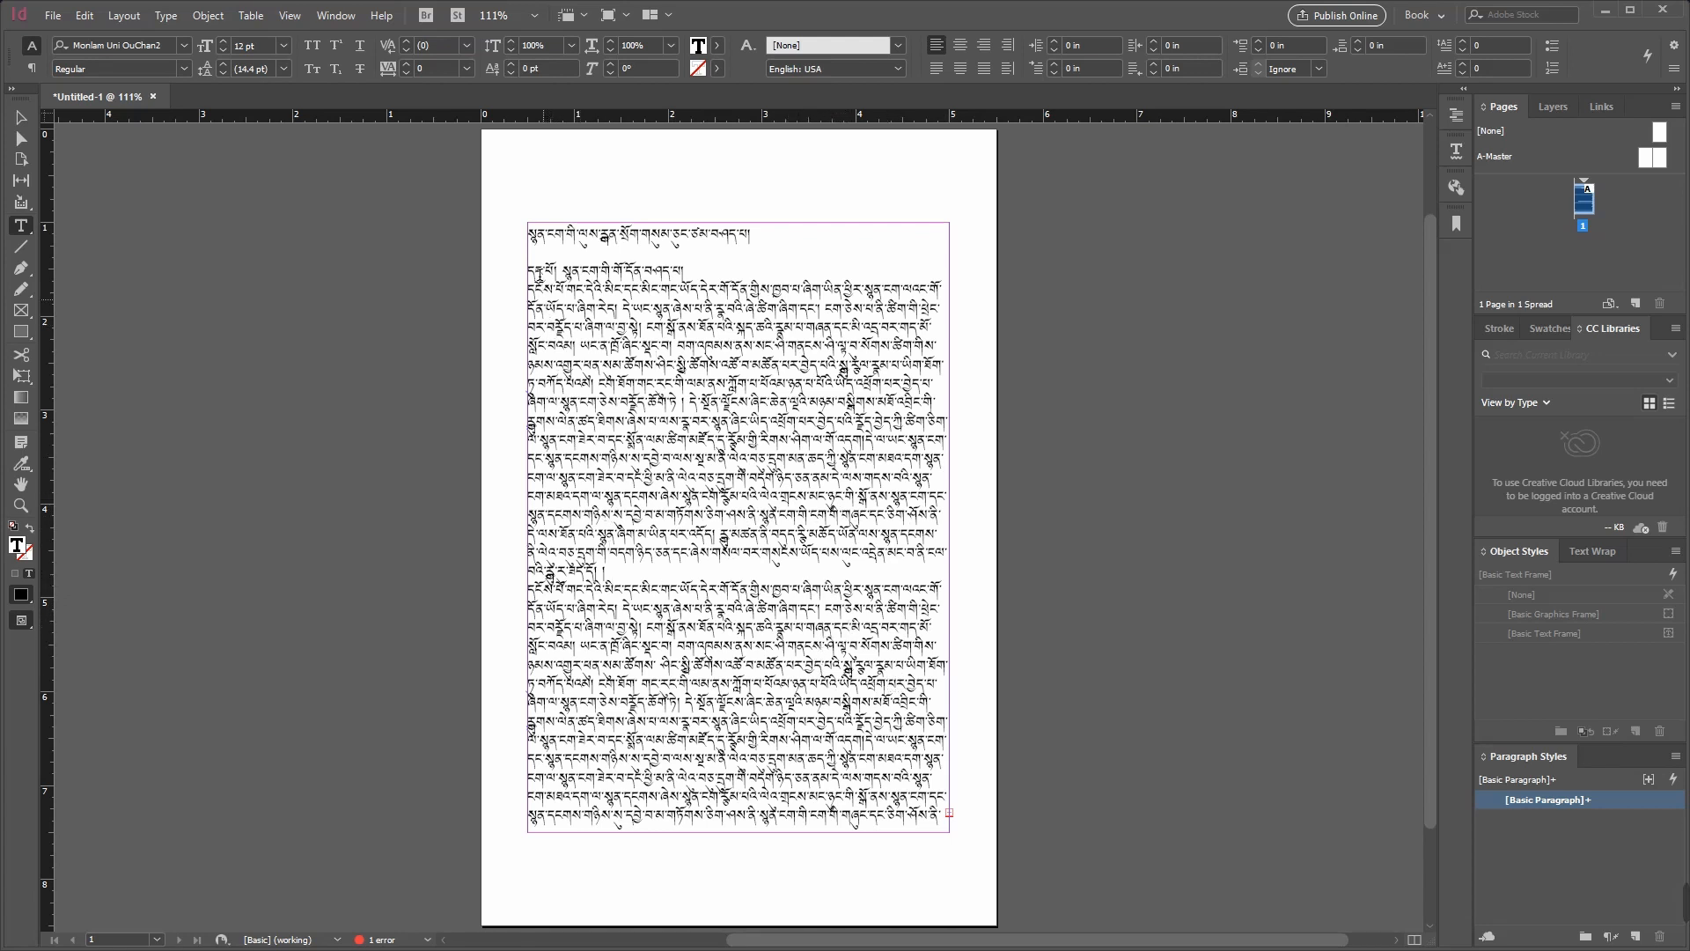
{"action": "left_click_drag", "start_coordinate": [530, 260], "coordinate": [902, 777]}
{"action": "left_click", "coordinate": [850, 739]}
Step: Reopen Import 1.docx from the Exercise 1 folder in Word, examine the footnotes on its first two pages, and return to InDesign
{"action": "mouse_move", "coordinate": [7, 359]}
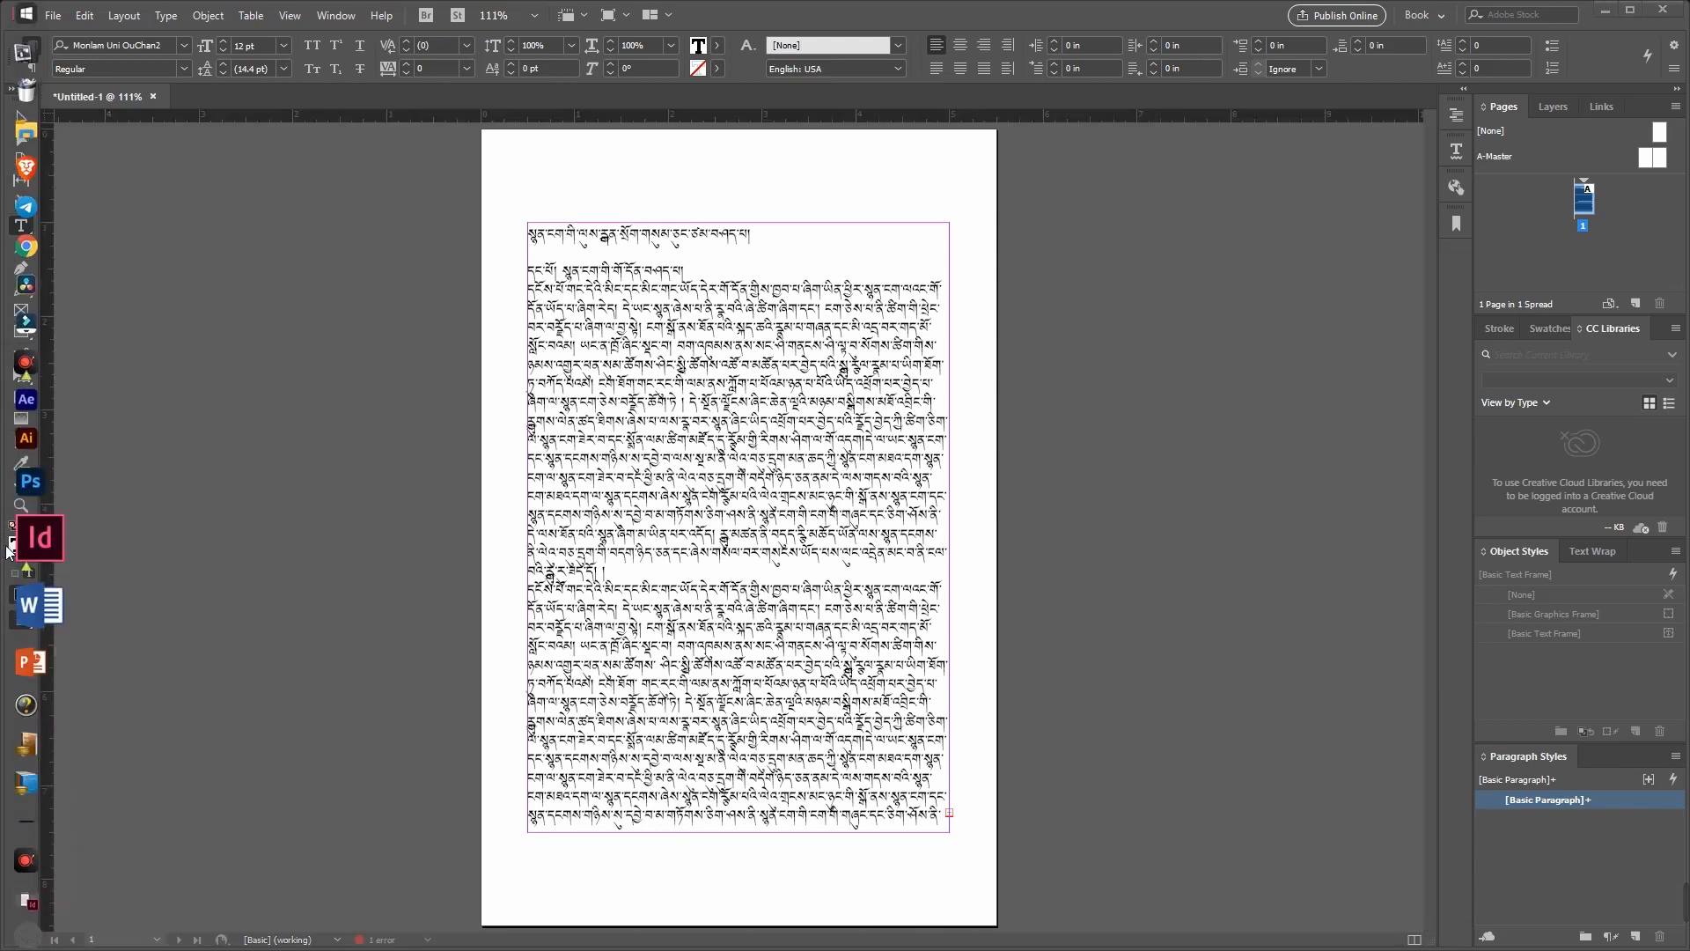
{"action": "left_click", "coordinate": [35, 157]}
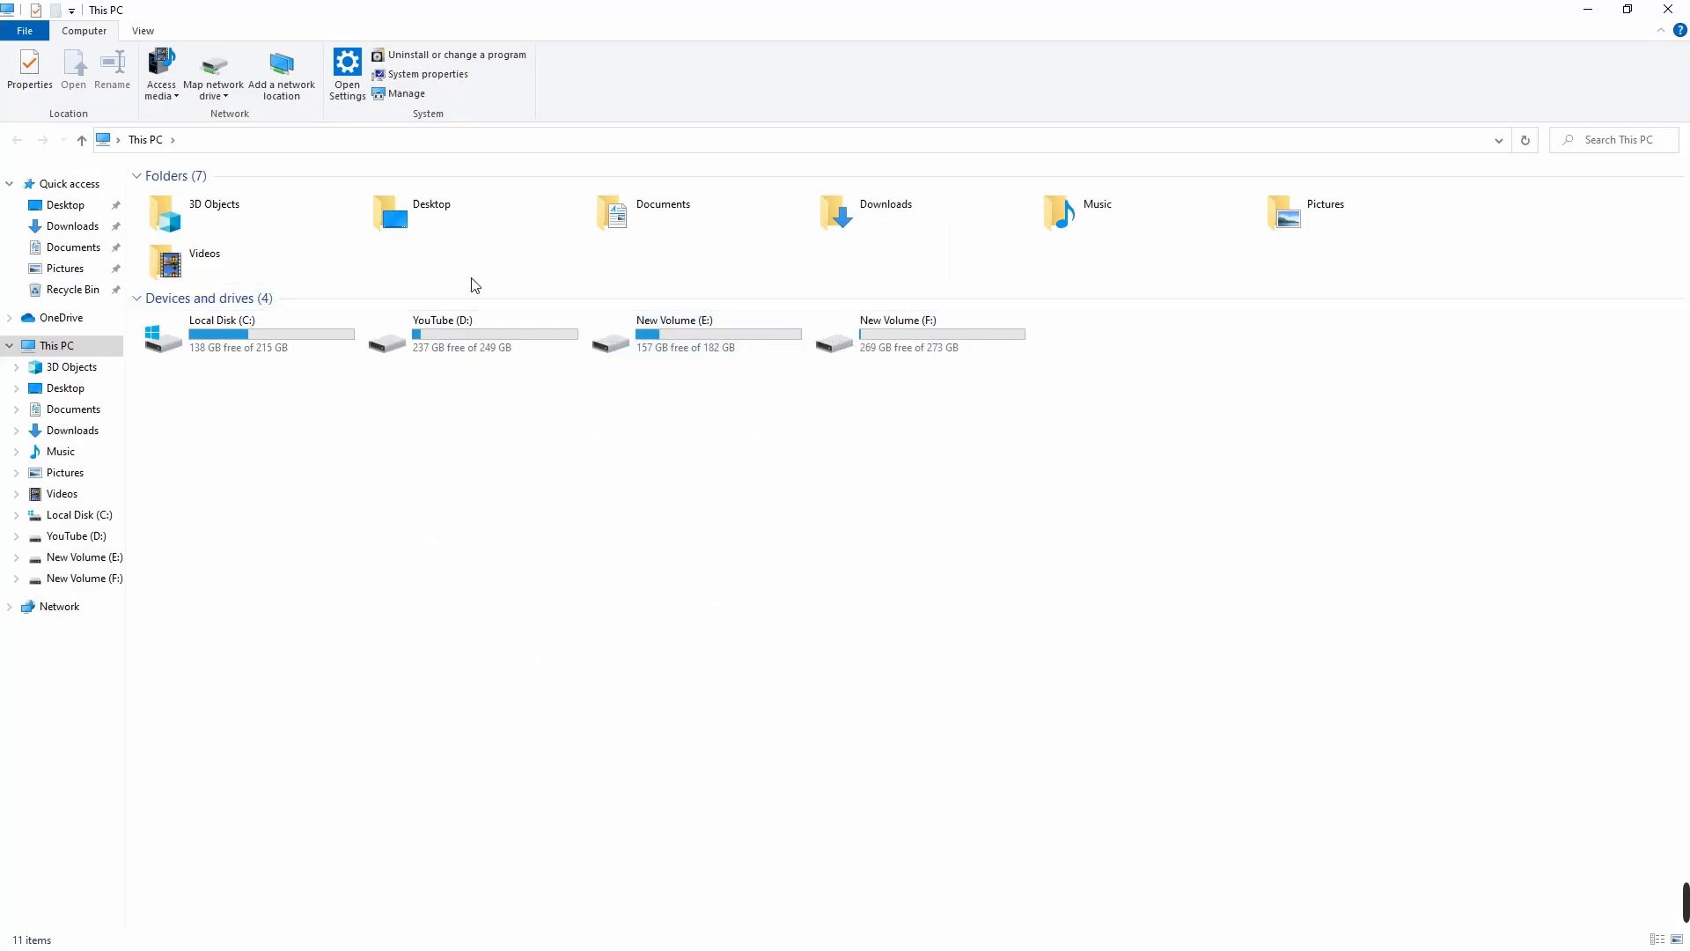
{"action": "left_click", "coordinate": [429, 214]}
{"action": "double_click", "coordinate": [428, 213]}
{"action": "double_click", "coordinate": [214, 208]}
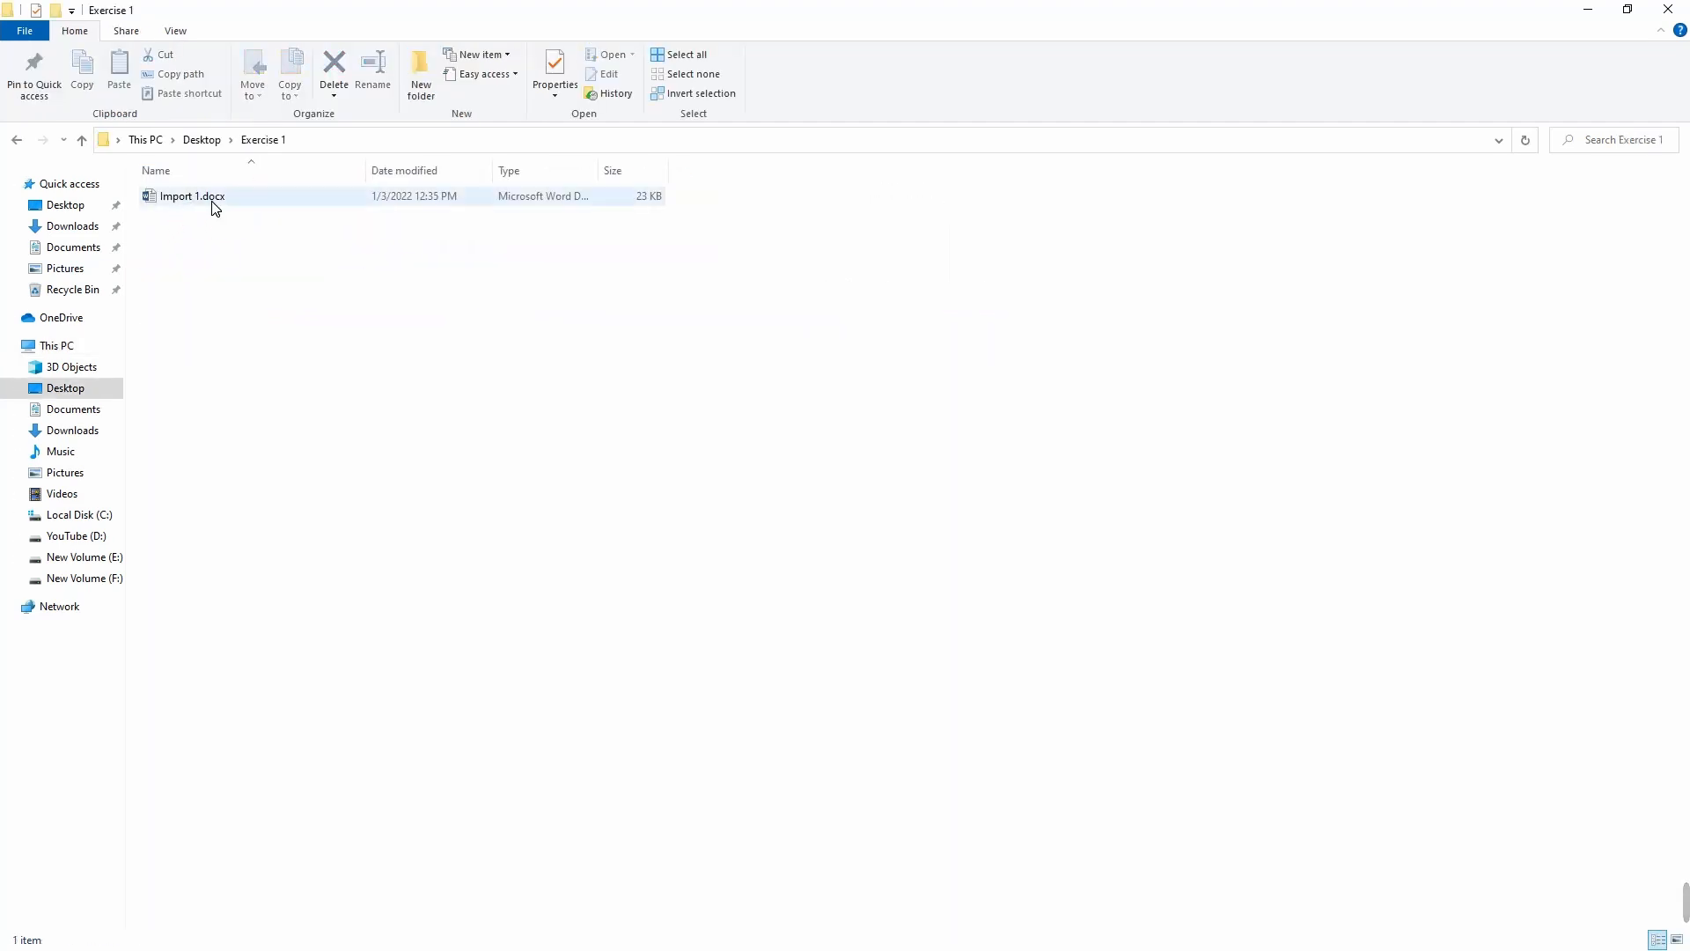
{"action": "left_click", "coordinate": [214, 207]}
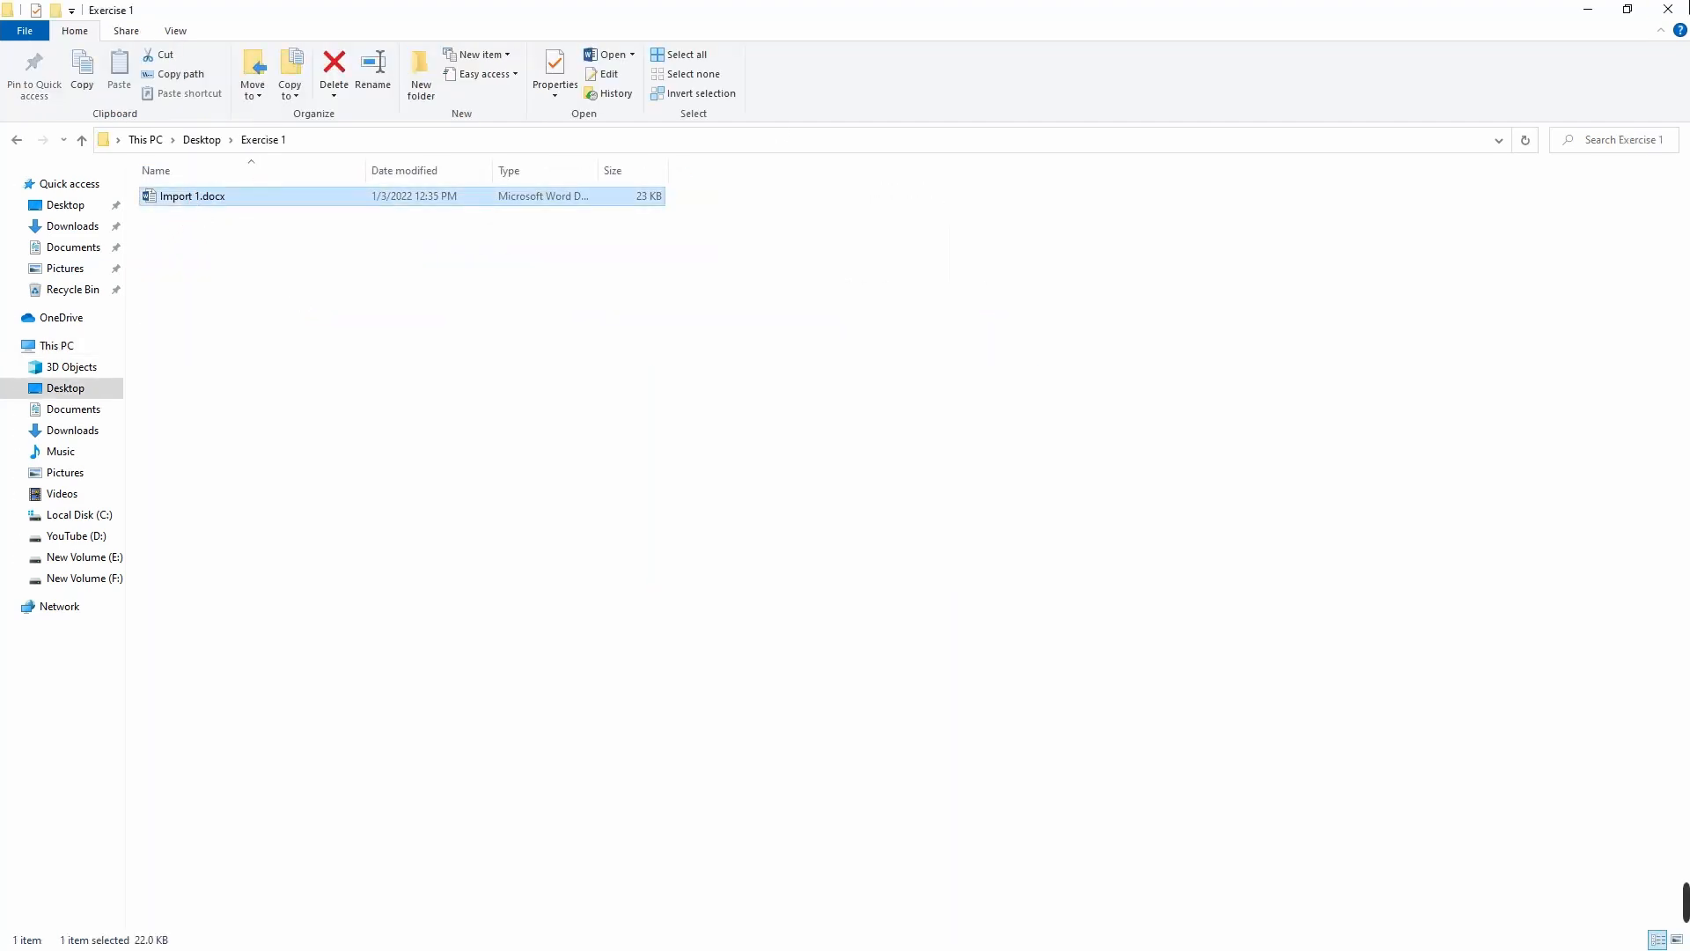
{"action": "left_click", "coordinate": [1587, 13]}
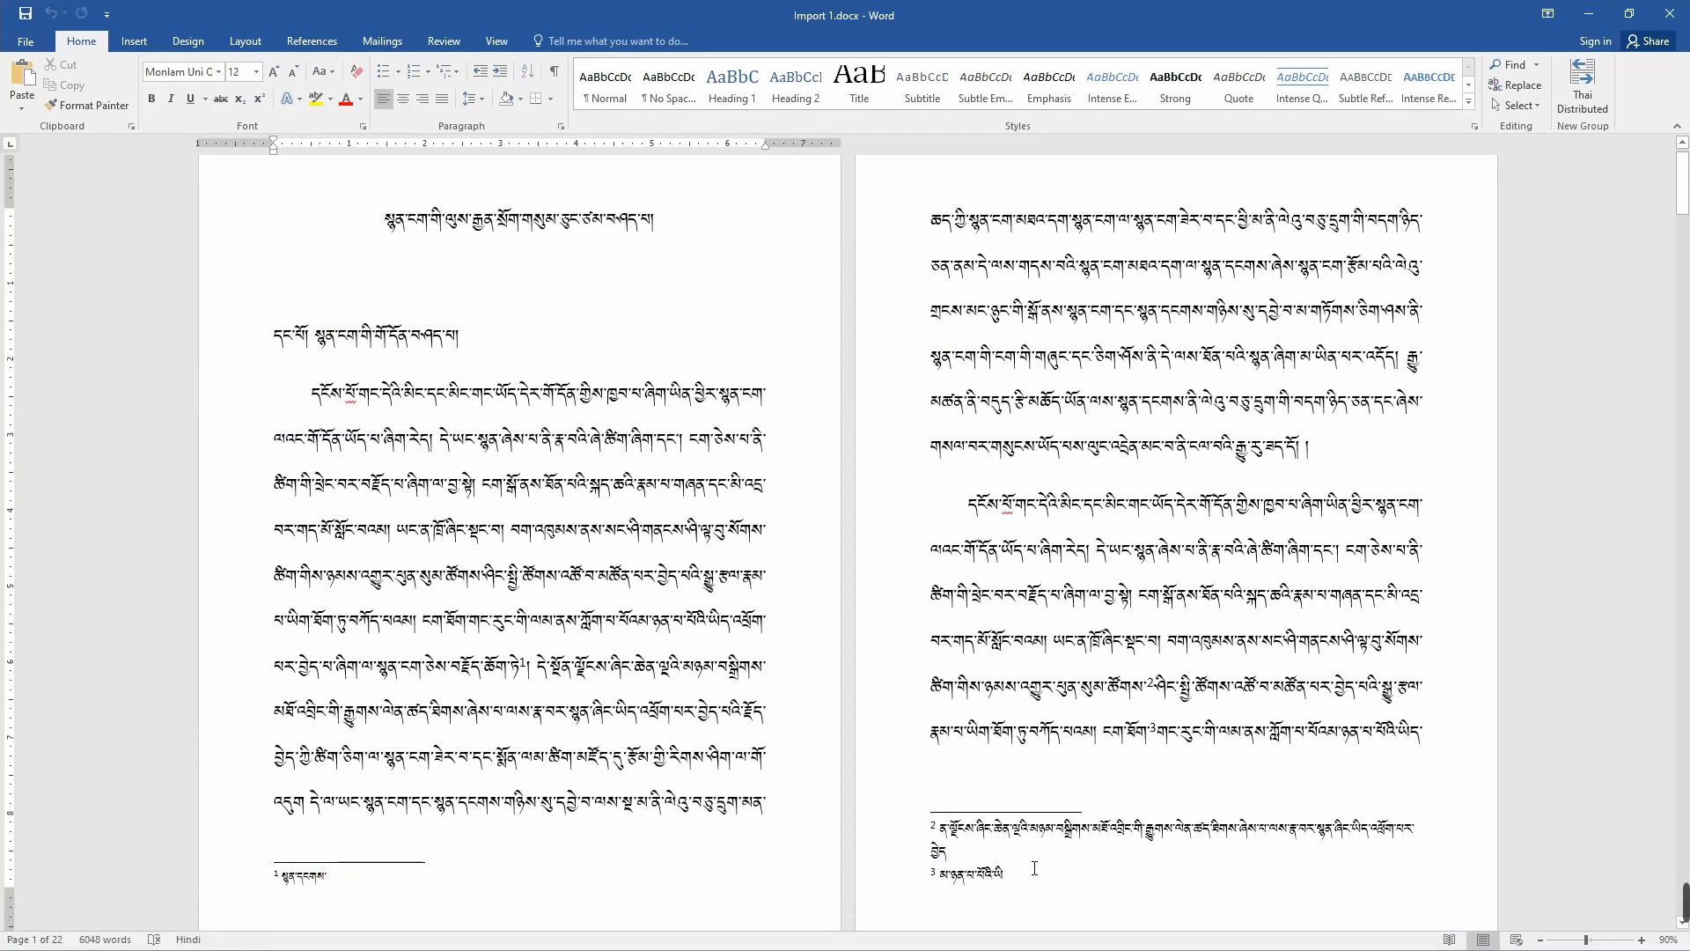
{"action": "left_click", "coordinate": [959, 844]}
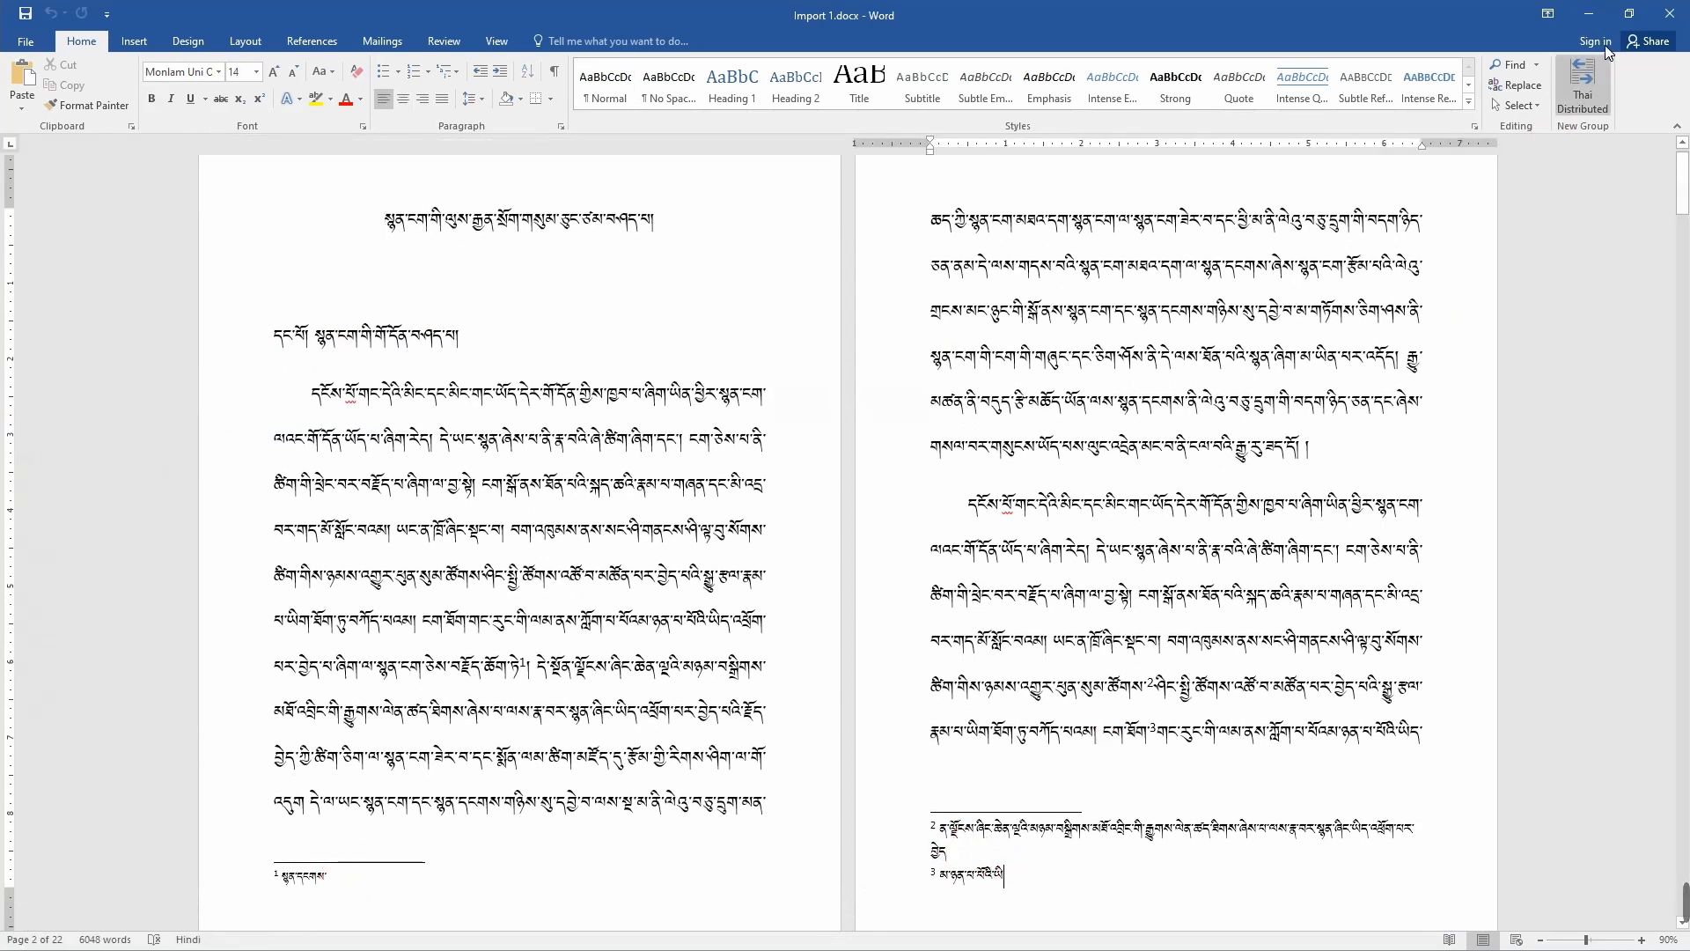
{"action": "left_click", "coordinate": [1663, 12]}
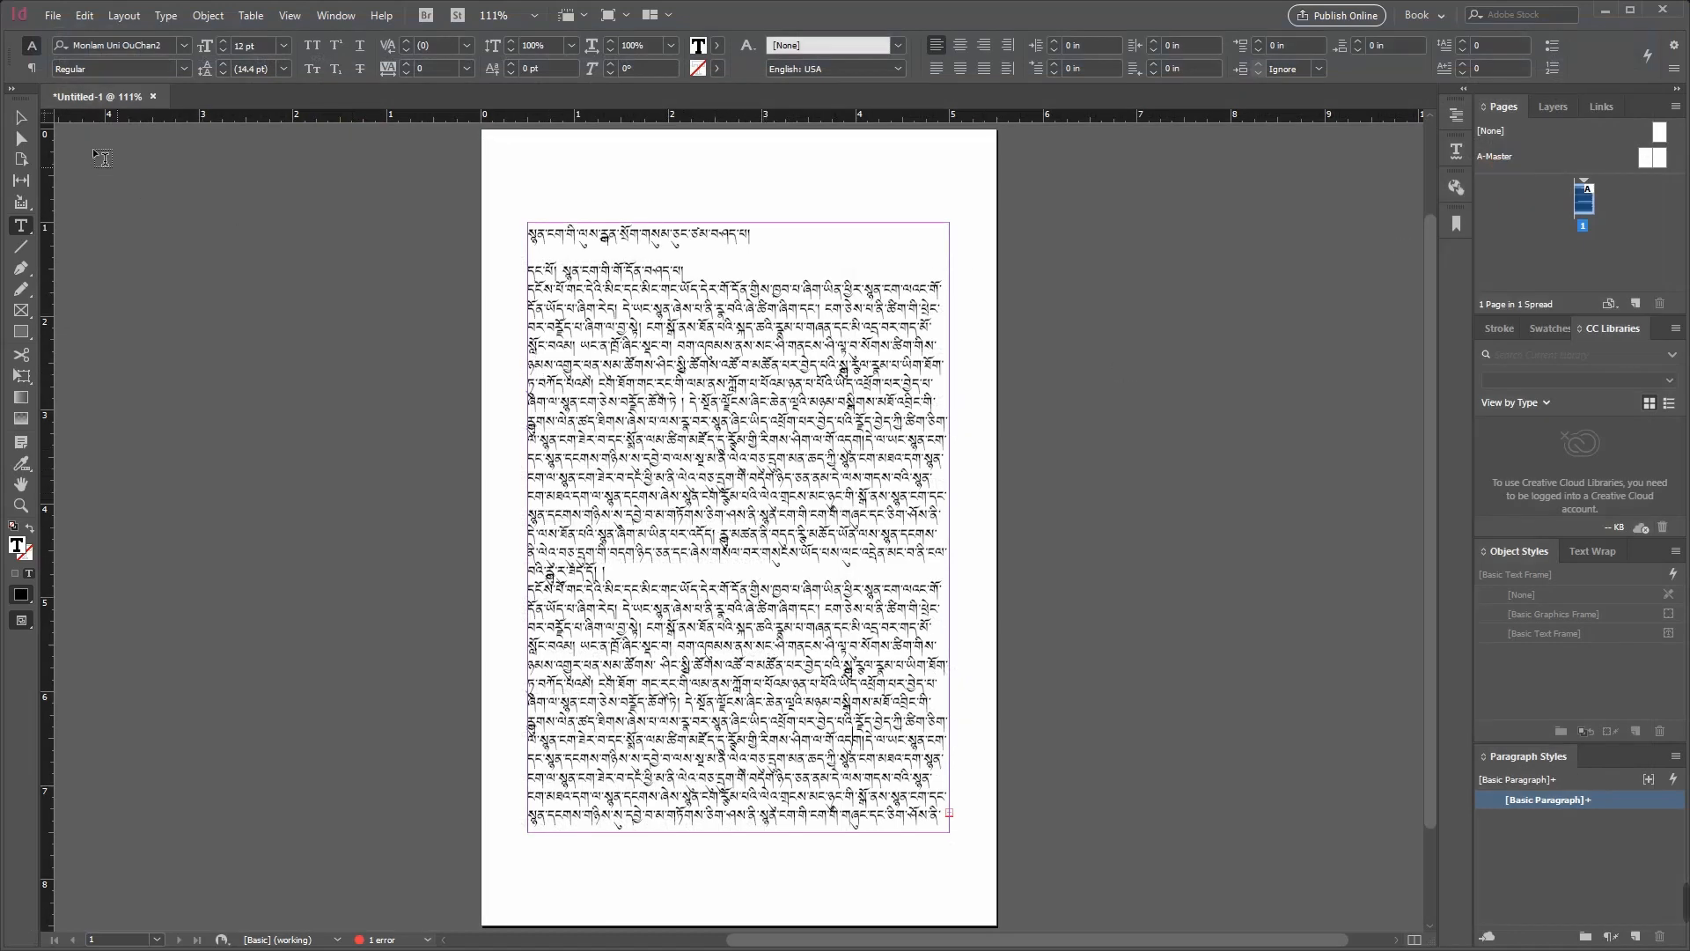
Step: Delete the pasted Tibetan text frame from page 1
{"action": "left_click", "coordinate": [21, 117]}
{"action": "left_click", "coordinate": [662, 297]}
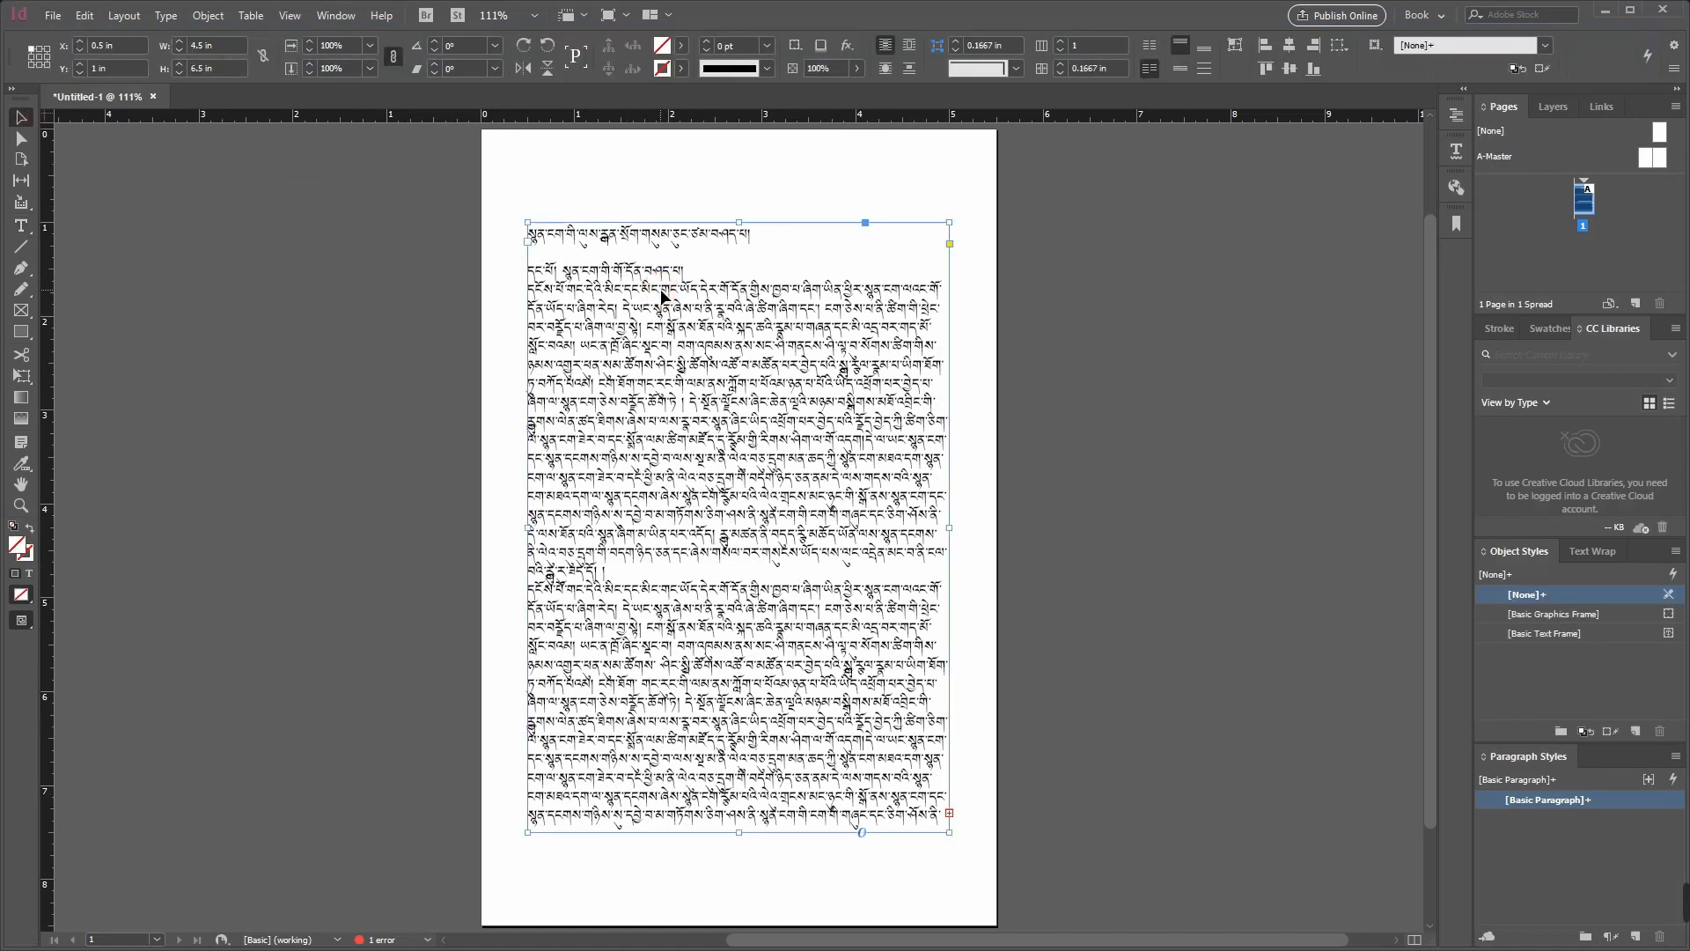
{"action": "key", "text": "Delete"}
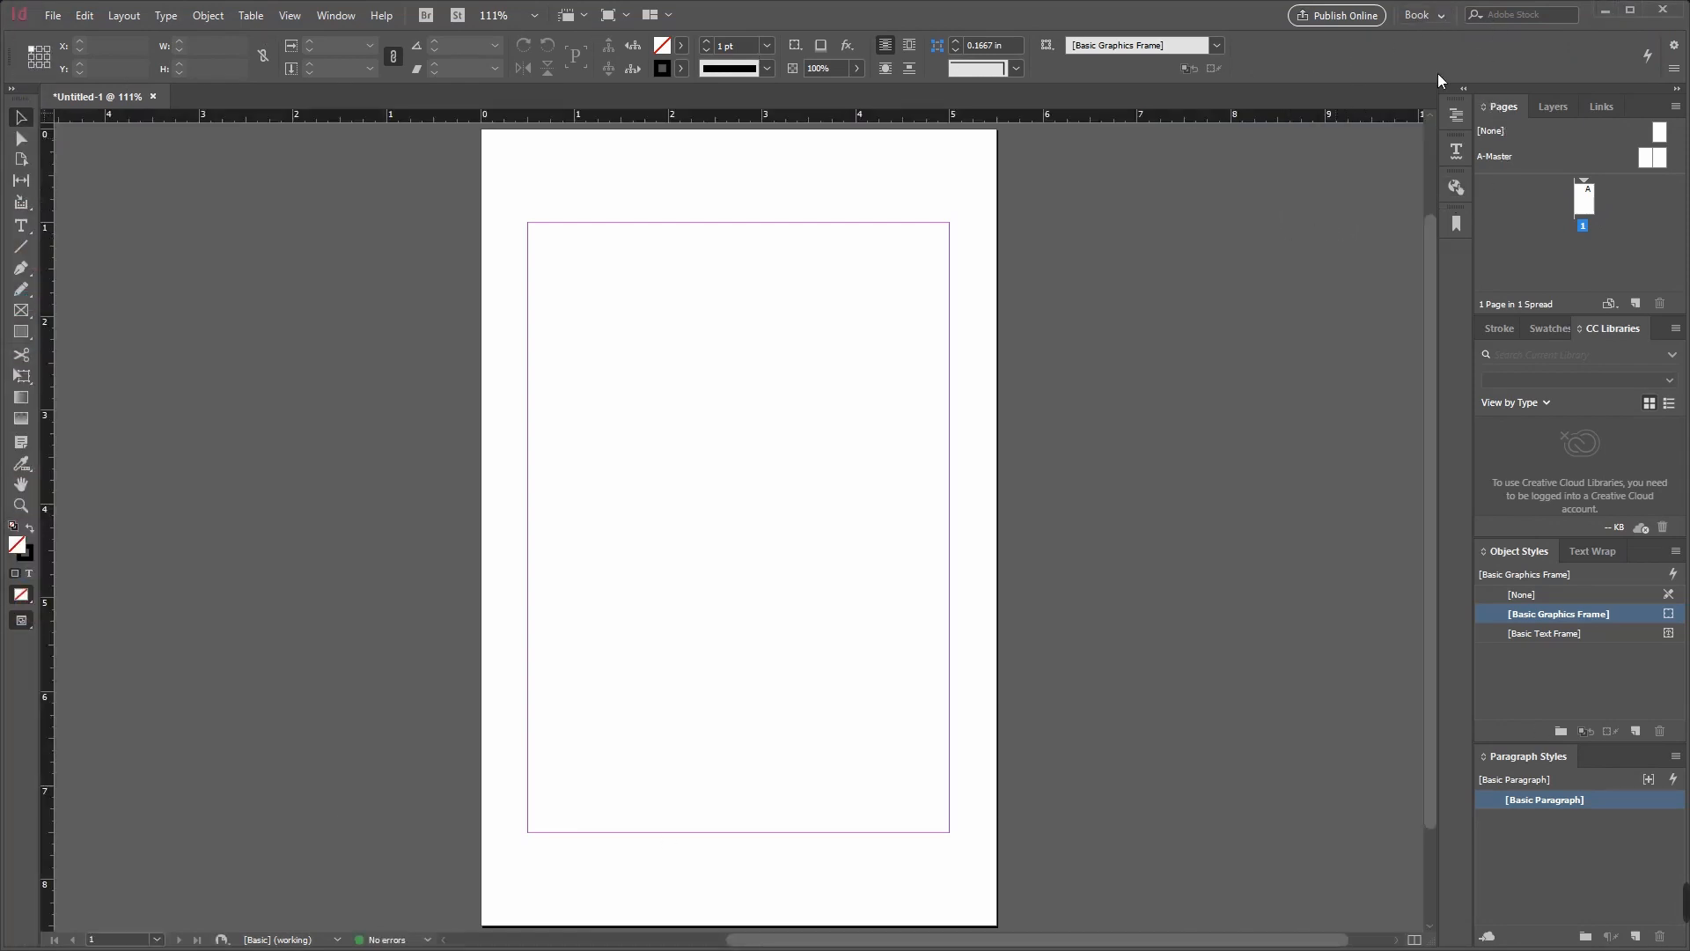
Step: Switch the workspace to Essentials and show the document's pages list with page 1 selected
{"action": "left_click", "coordinate": [1442, 15]}
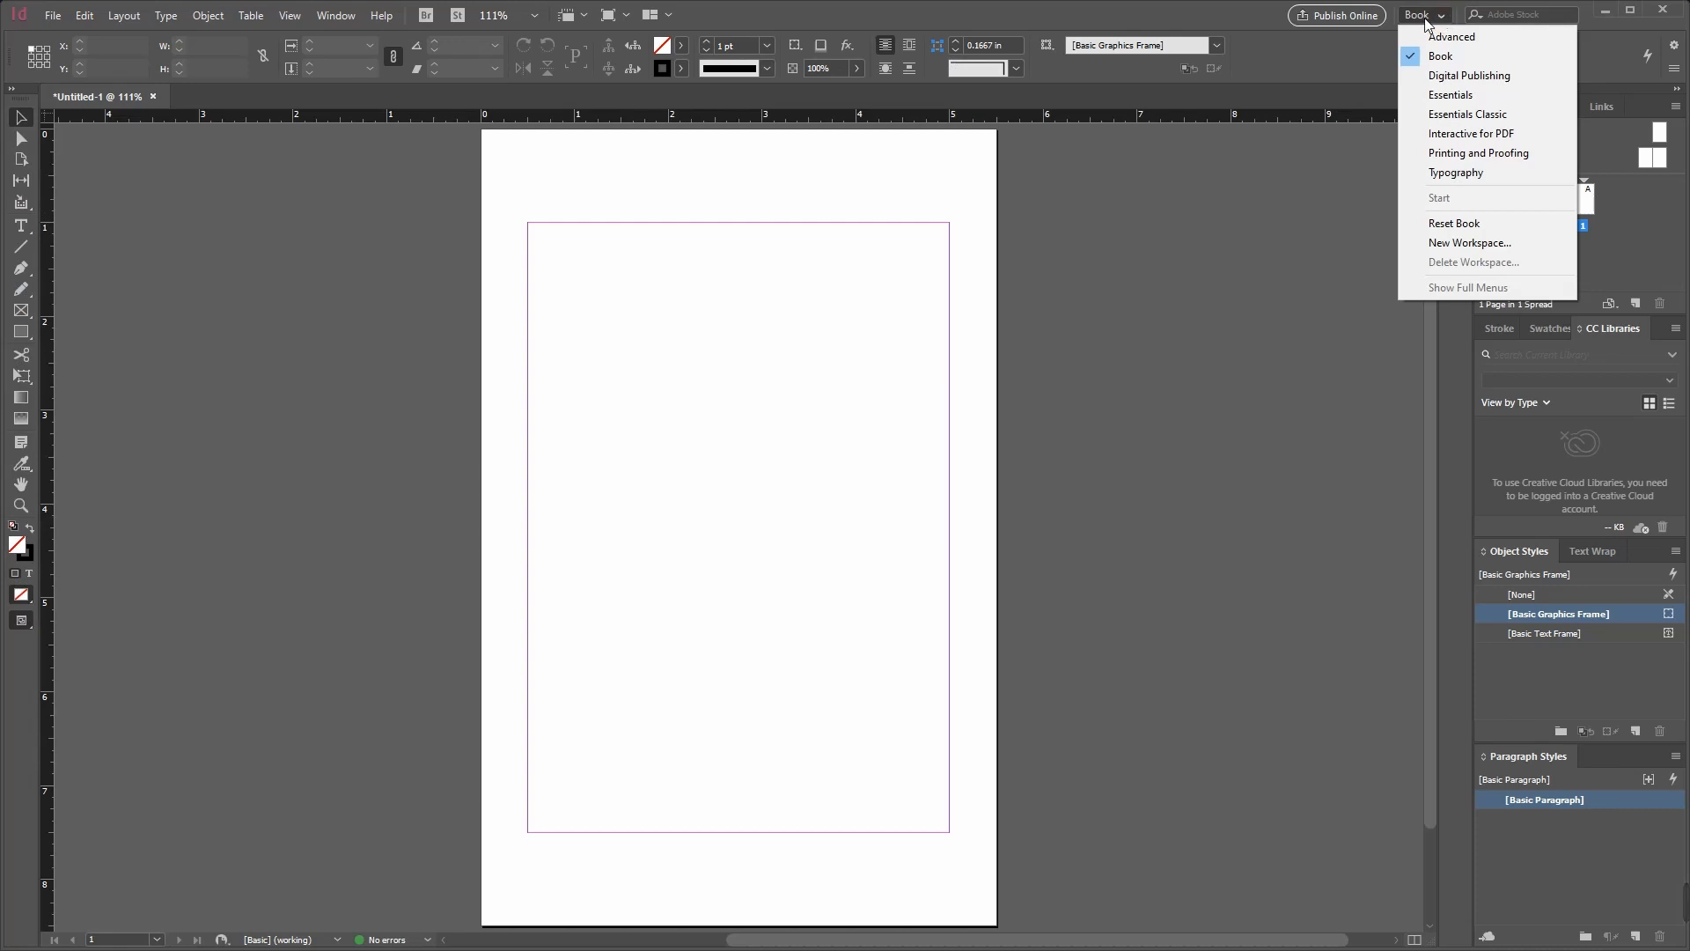
{"action": "left_click", "coordinate": [1452, 96]}
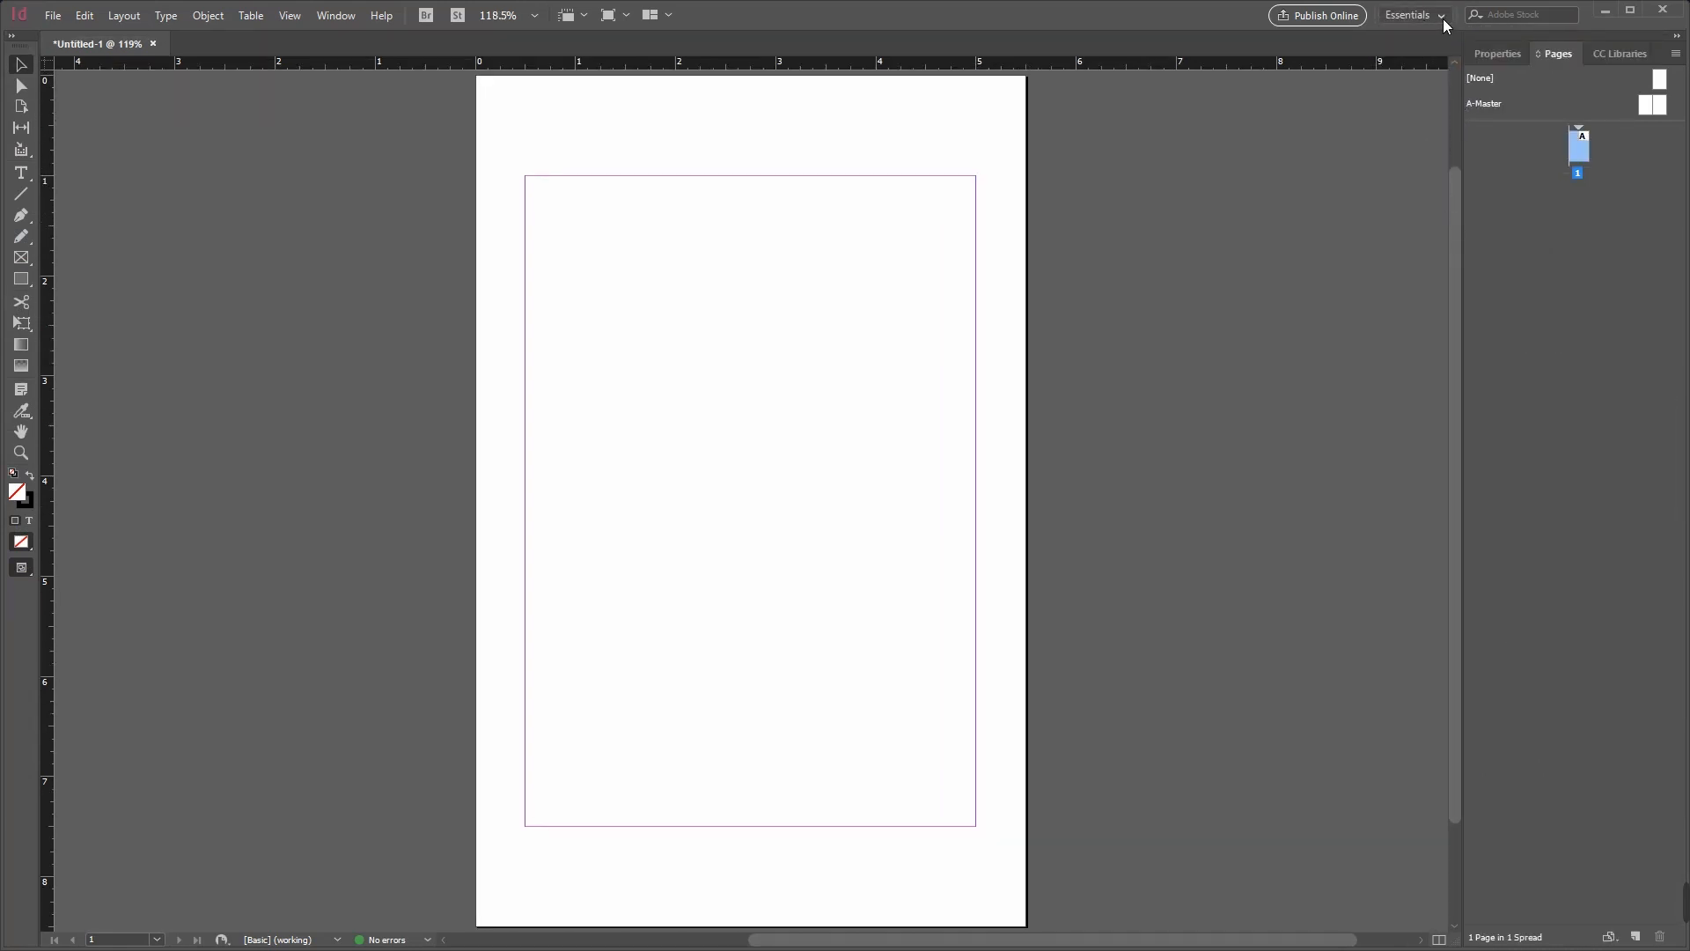
{"action": "left_click", "coordinate": [1610, 54]}
{"action": "left_click", "coordinate": [1517, 64]}
{"action": "left_click", "coordinate": [1552, 54]}
{"action": "left_click", "coordinate": [1581, 211]}
{"action": "left_click", "coordinate": [1580, 152]}
{"action": "scroll", "coordinate": [1384, 599], "scroll_direction": "down", "scroll_amount": 2}
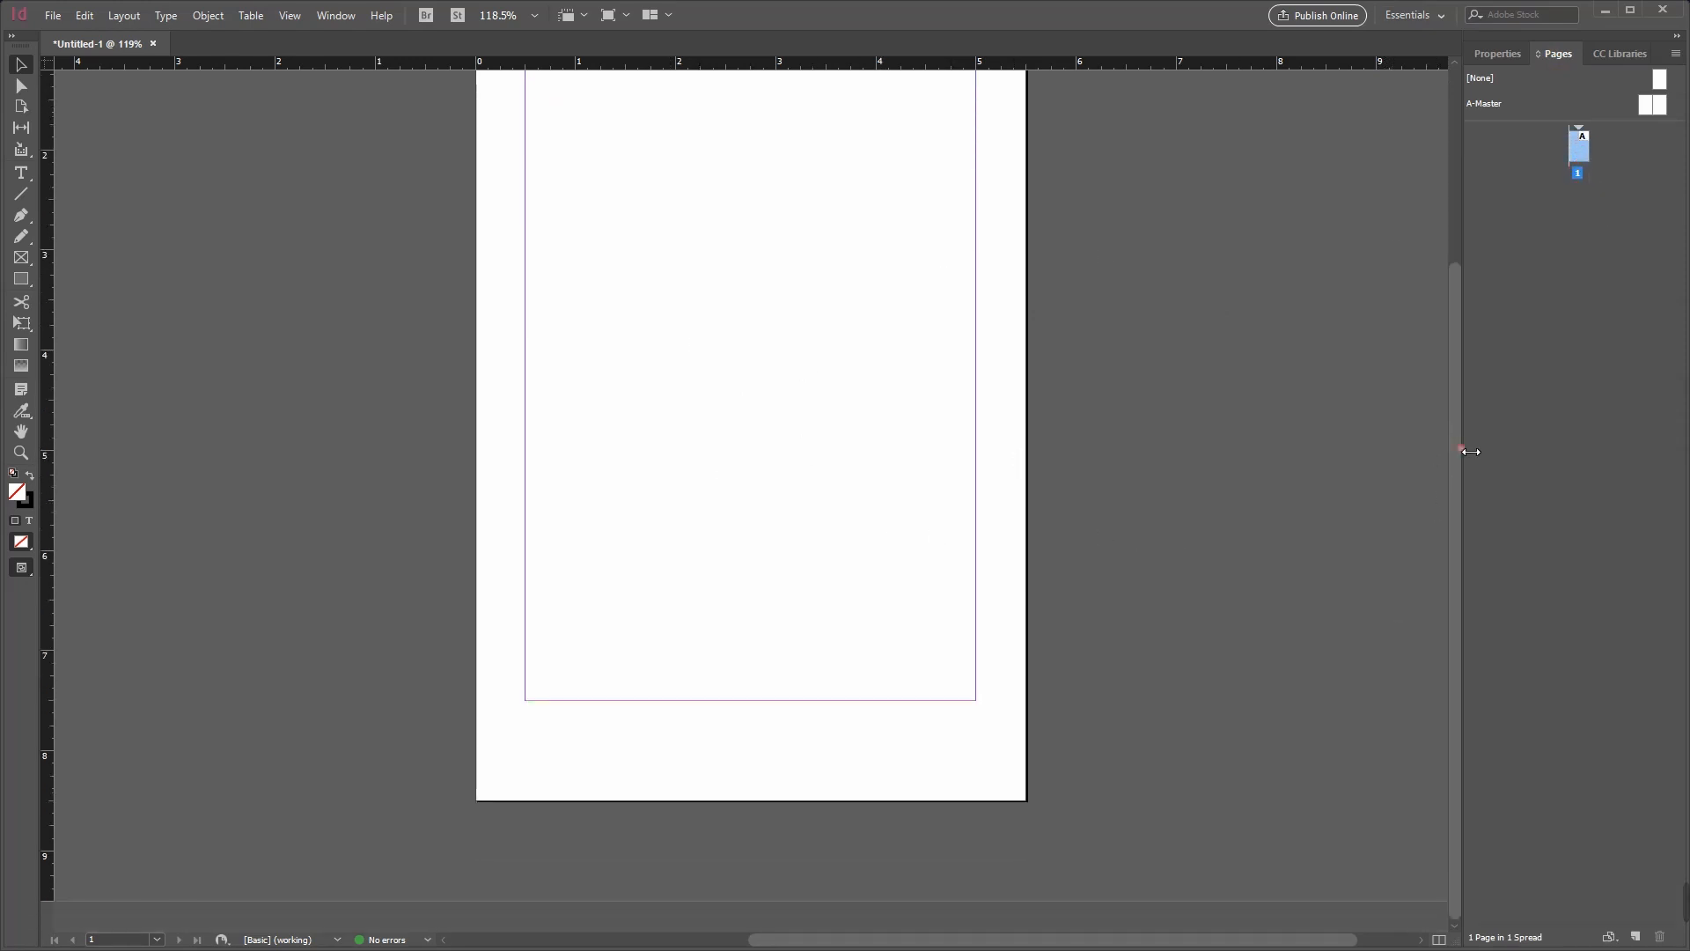
{"action": "left_click_drag", "start_coordinate": [1454, 444], "coordinate": [1450, 263]}
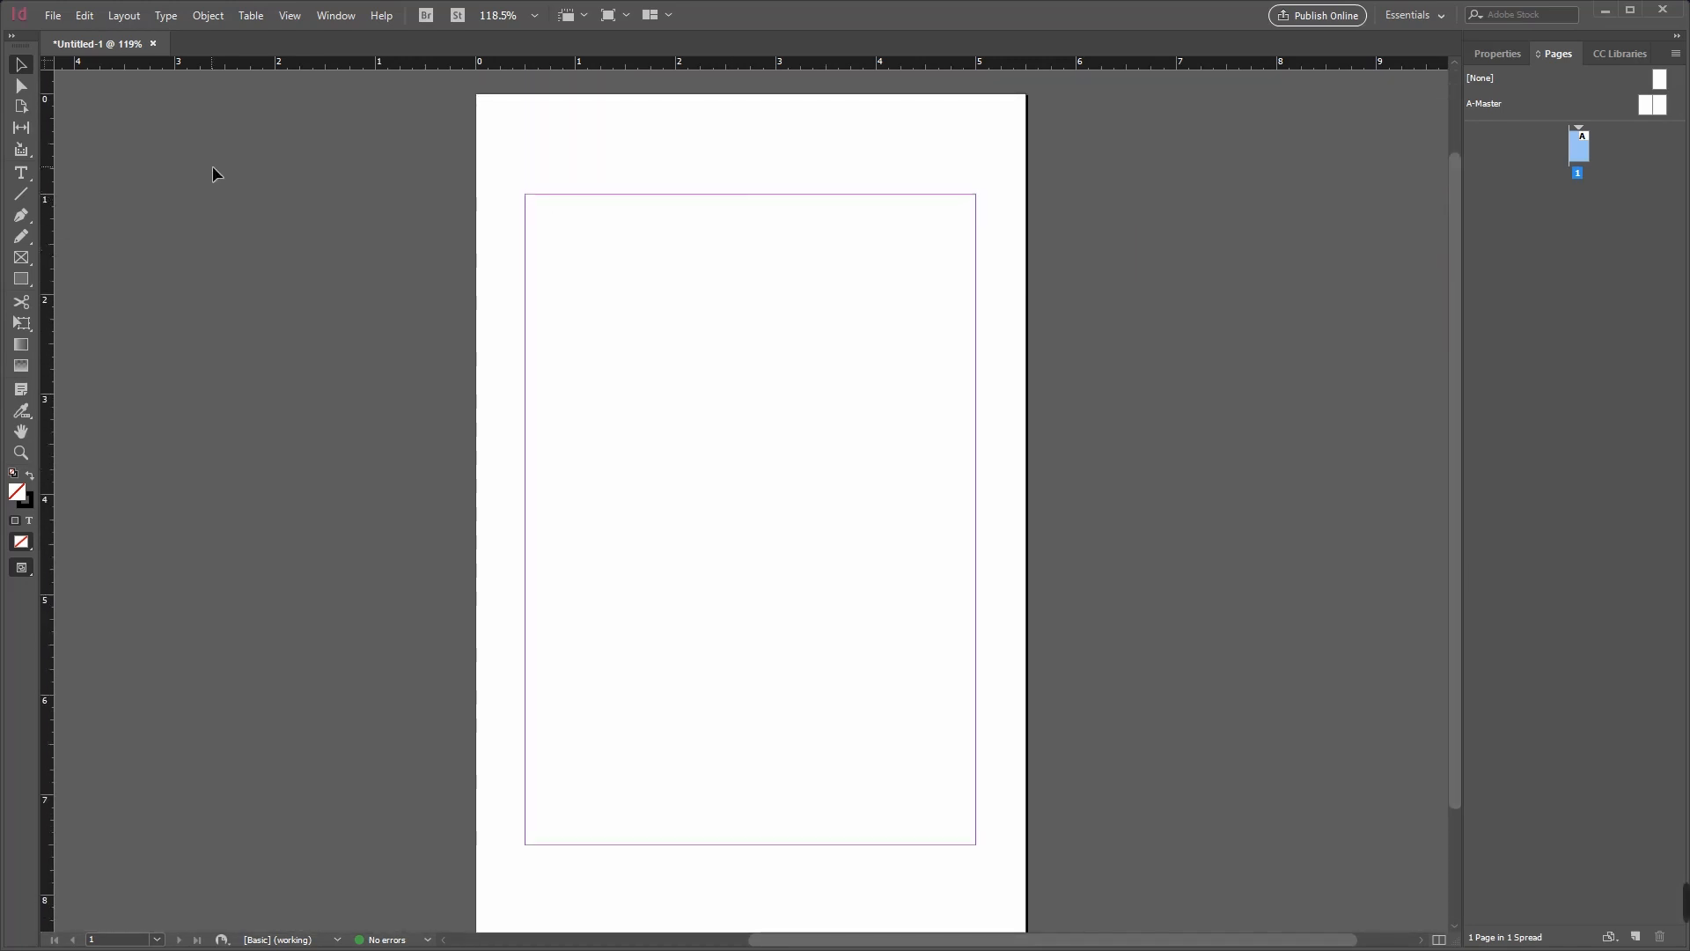
Step: Place Import 1.docx from the Exercise 1 folder on the Desktop into the margins of page 1
{"action": "left_click", "coordinate": [54, 19]}
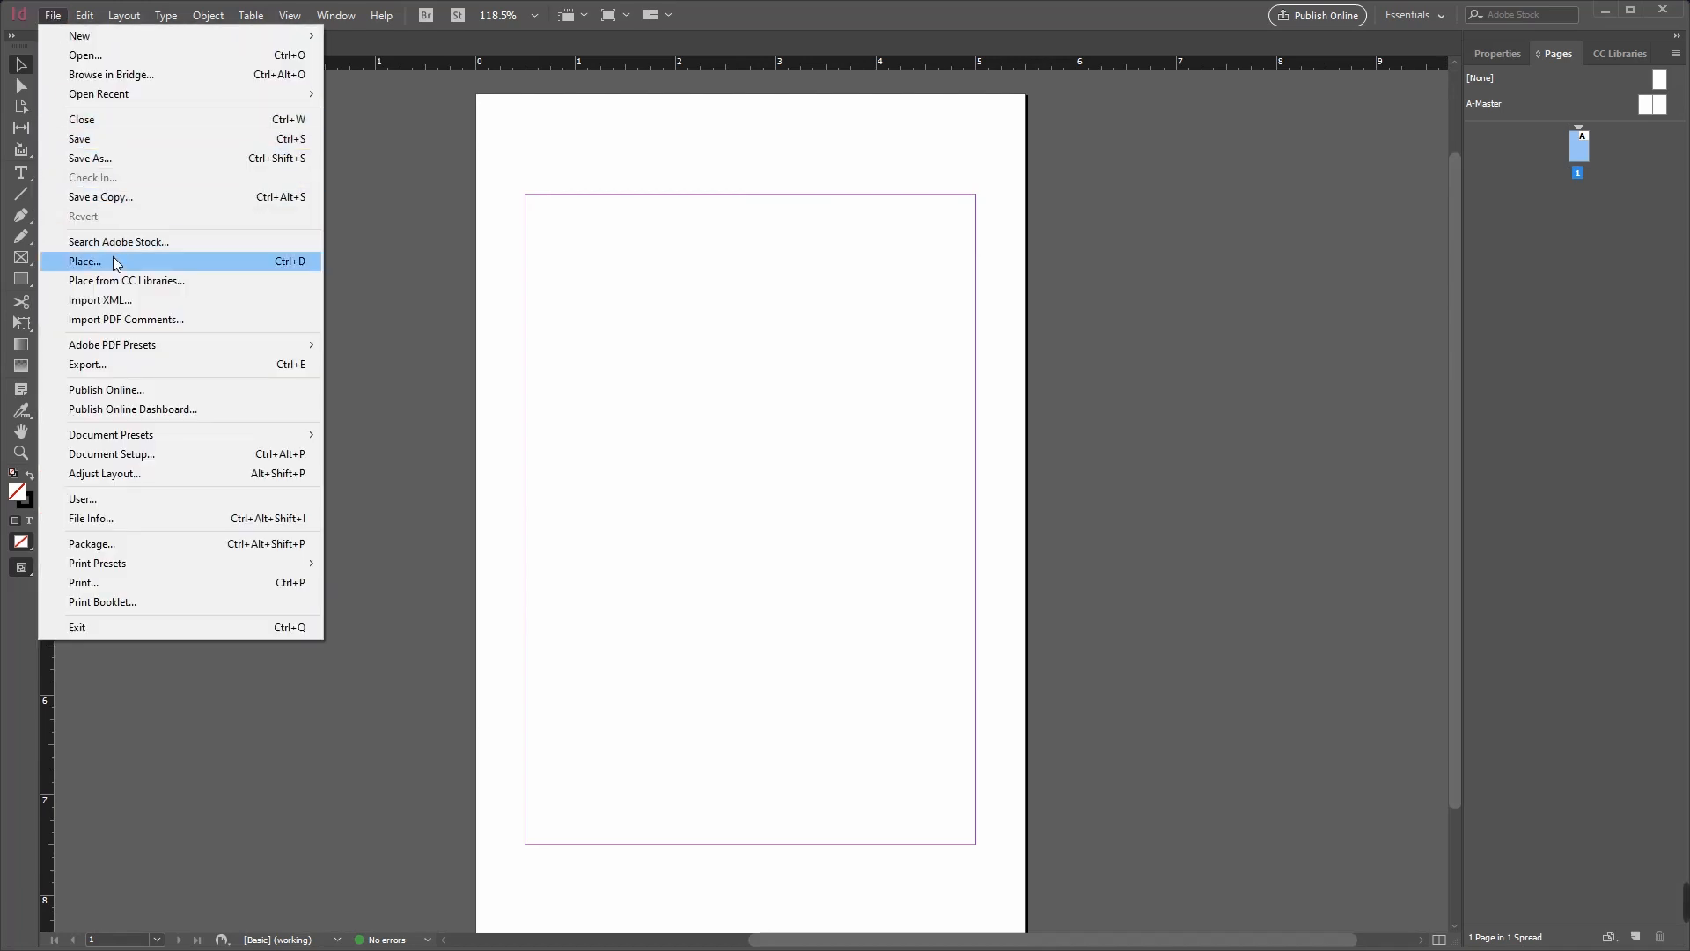
{"action": "key", "text": "F4"}
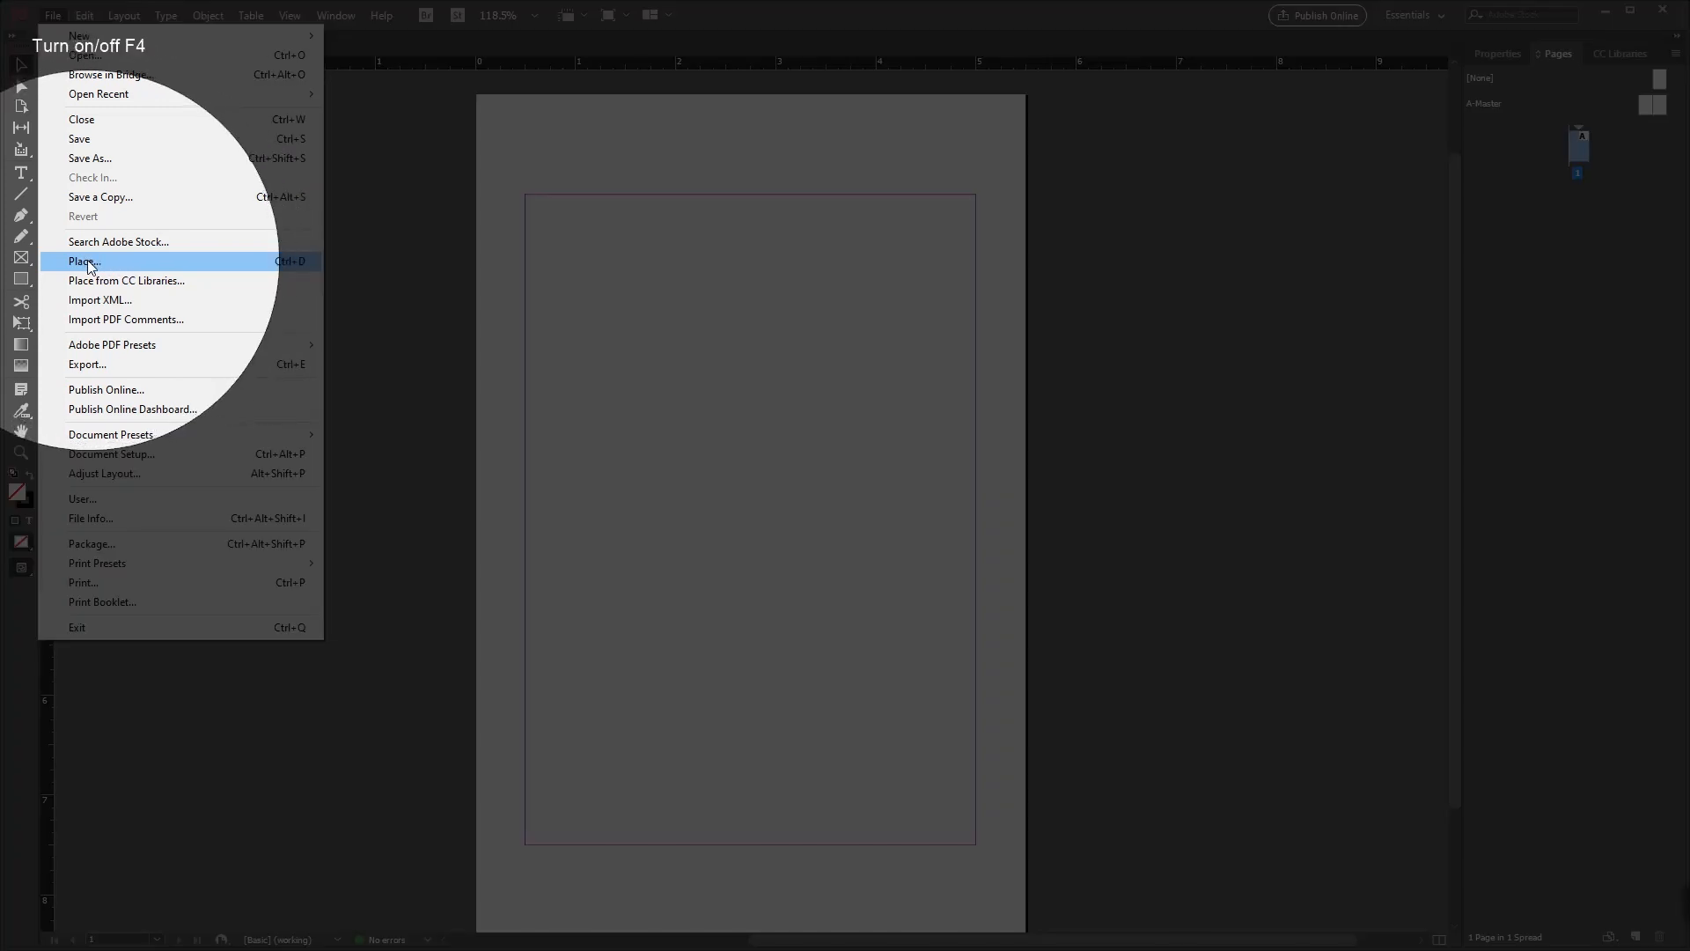
{"action": "key", "text": "F4"}
{"action": "left_click", "coordinate": [91, 266]}
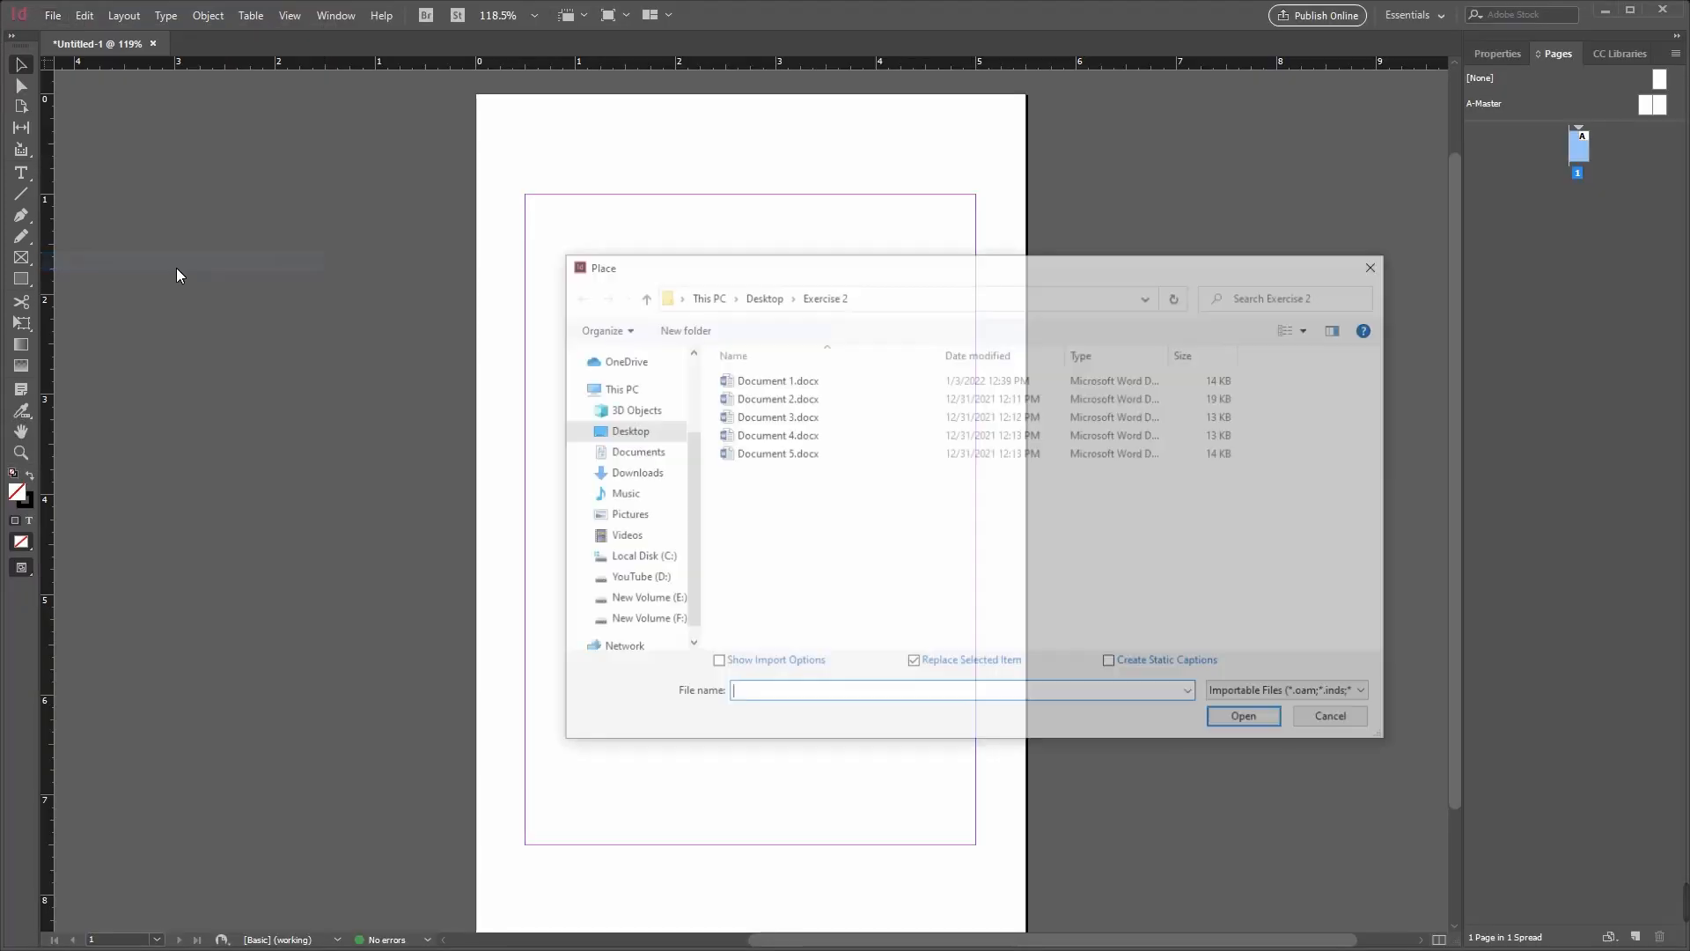
{"action": "left_click", "coordinate": [762, 294]}
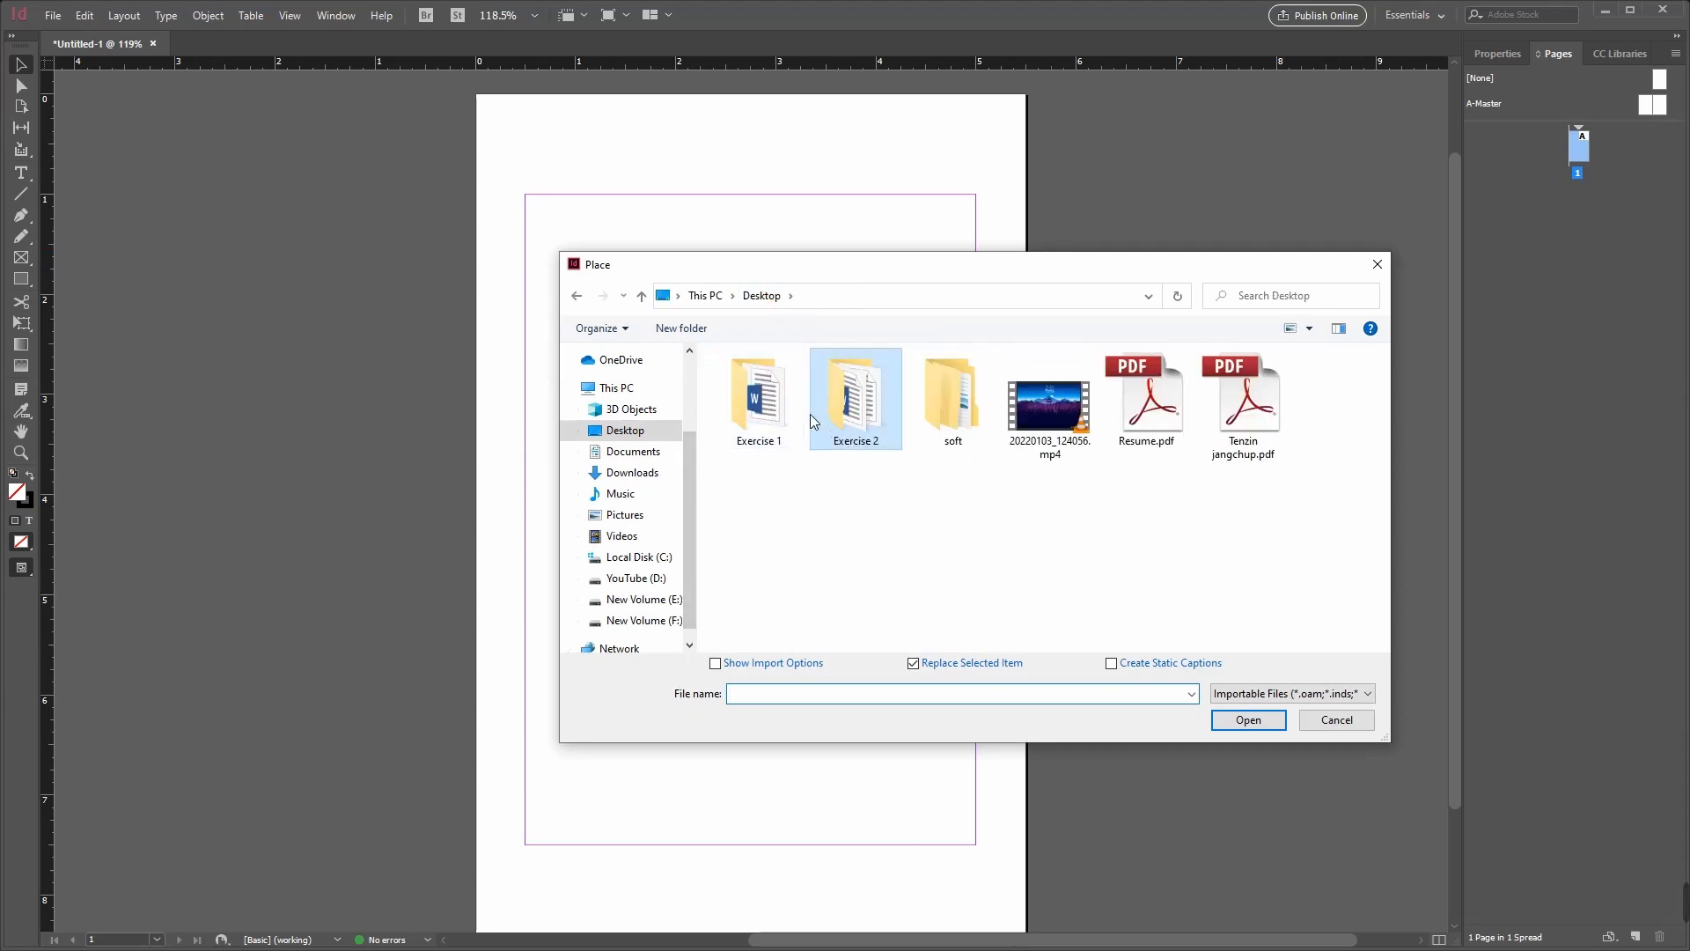
{"action": "double_click", "coordinate": [766, 405]}
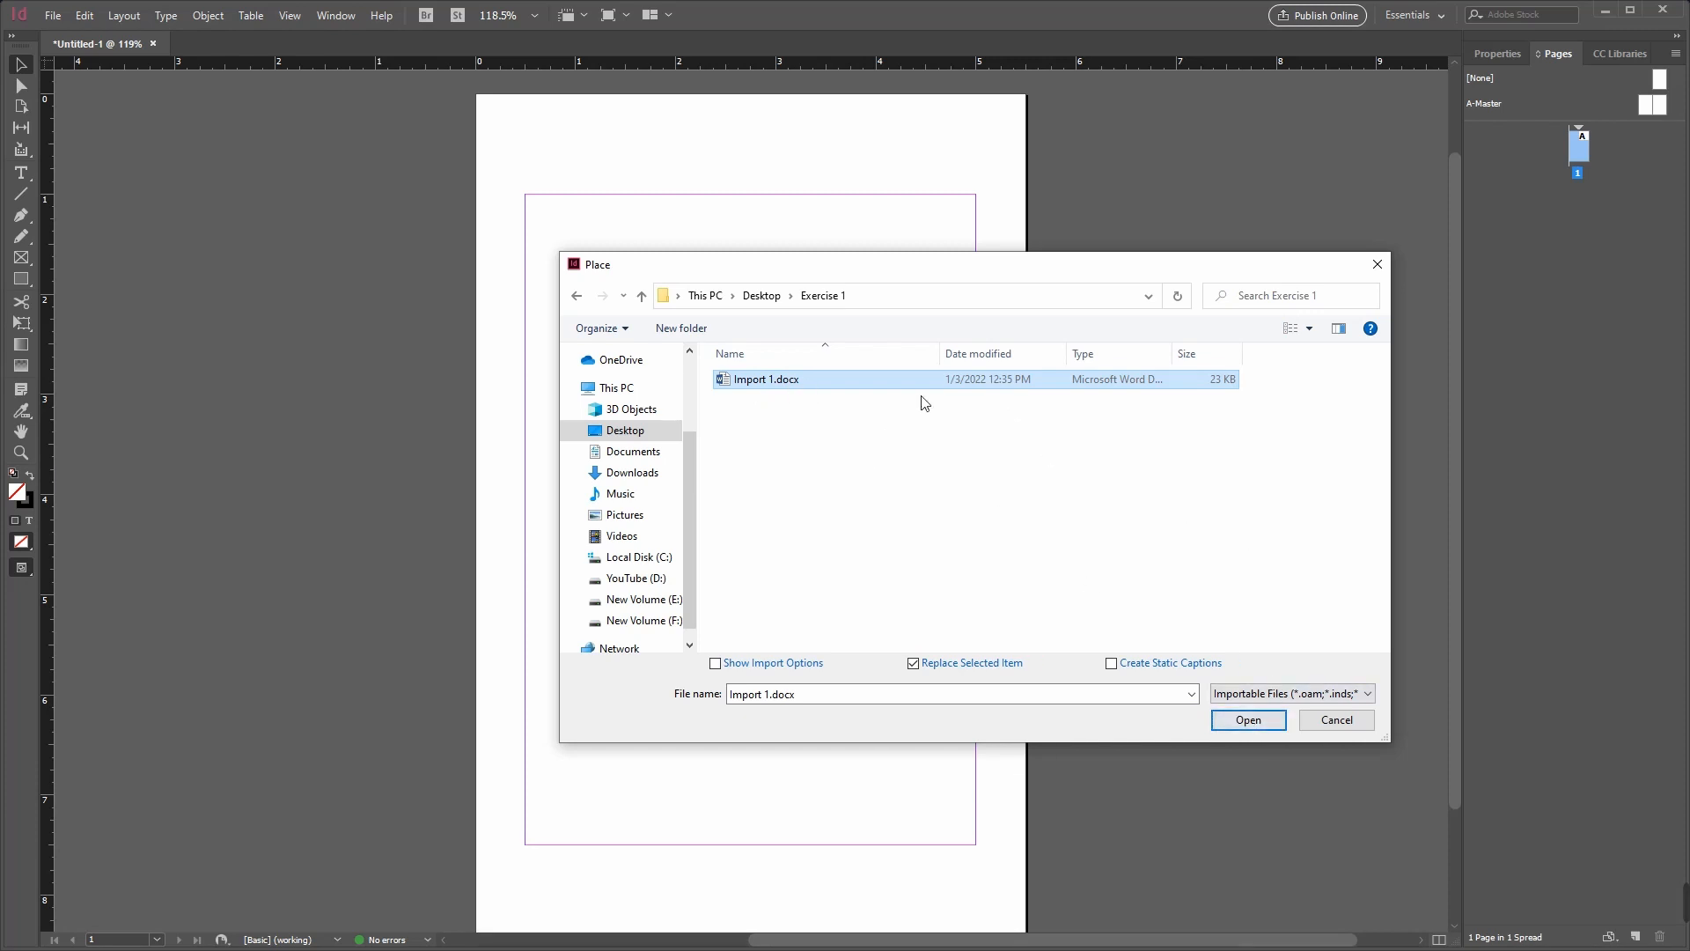
{"action": "left_click", "coordinate": [1254, 722]}
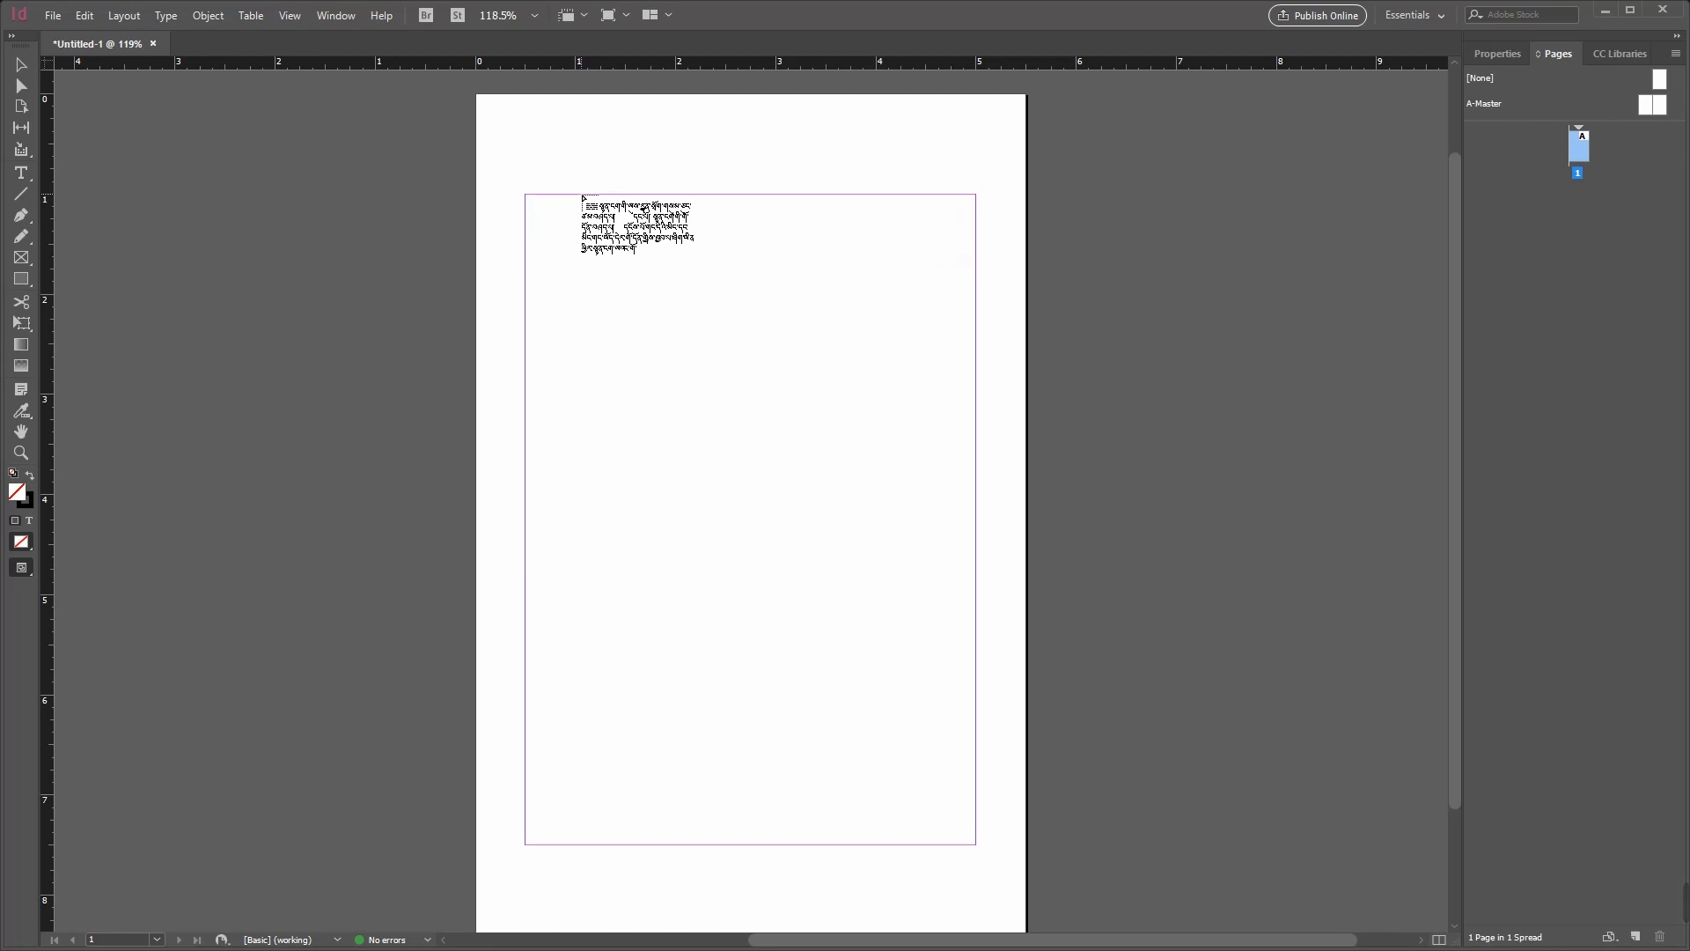
{"action": "left_click", "coordinate": [581, 198]}
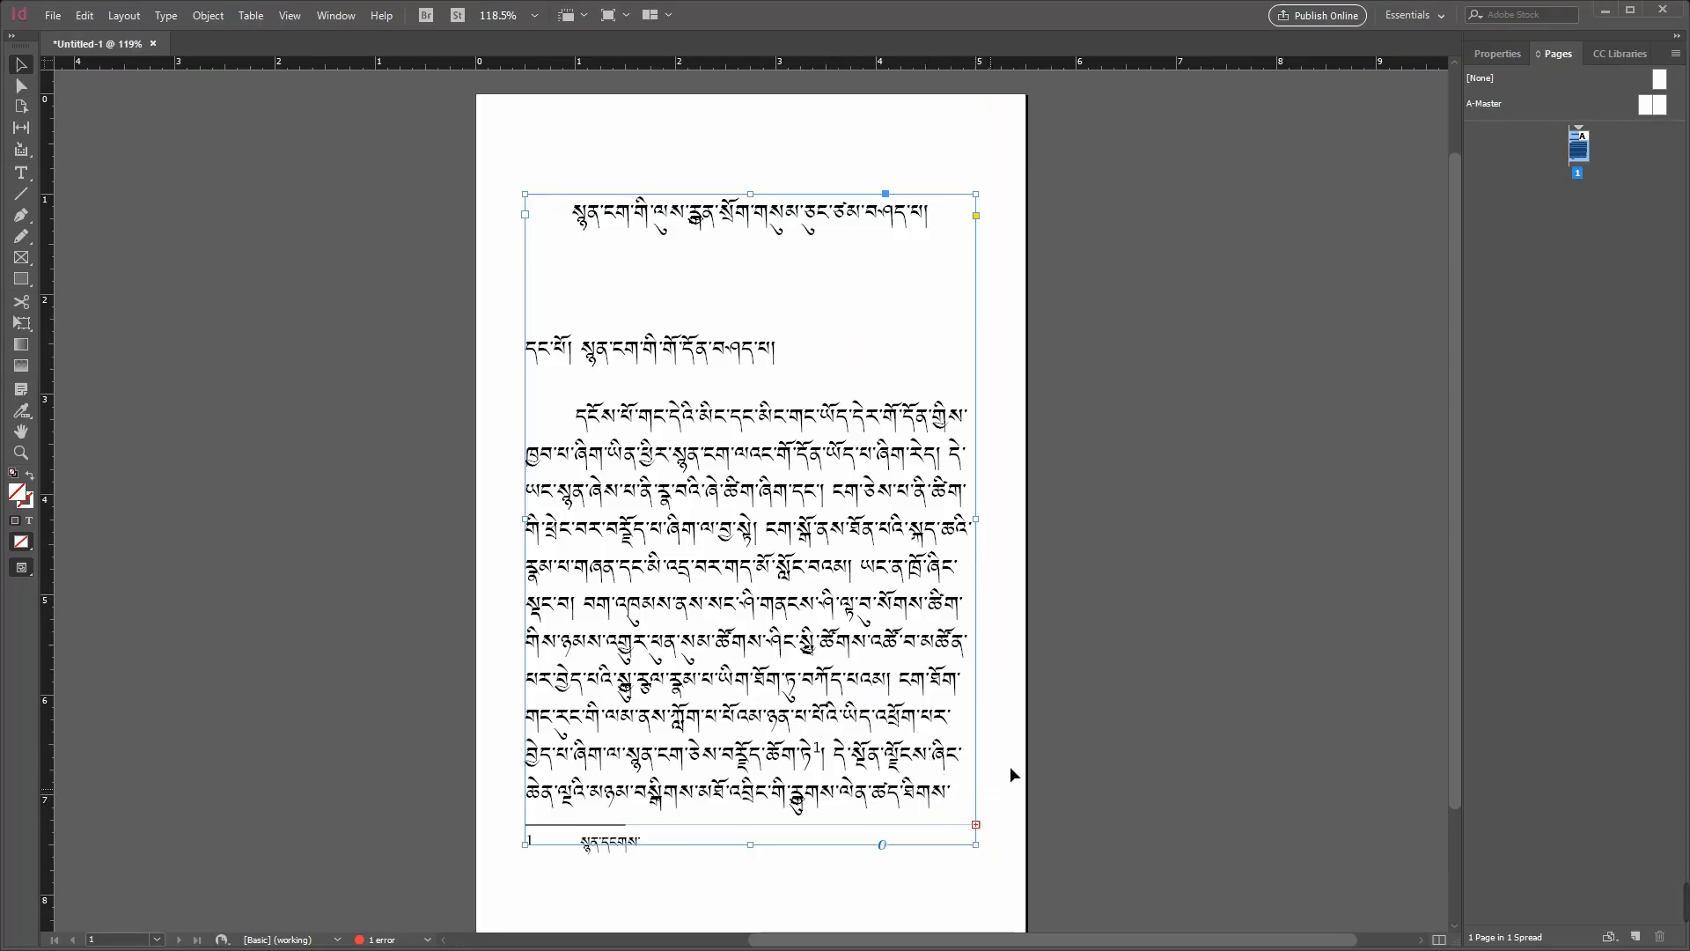
Step: Insert one page after page 1, based on A-Master
{"action": "right_click", "coordinate": [1580, 159]}
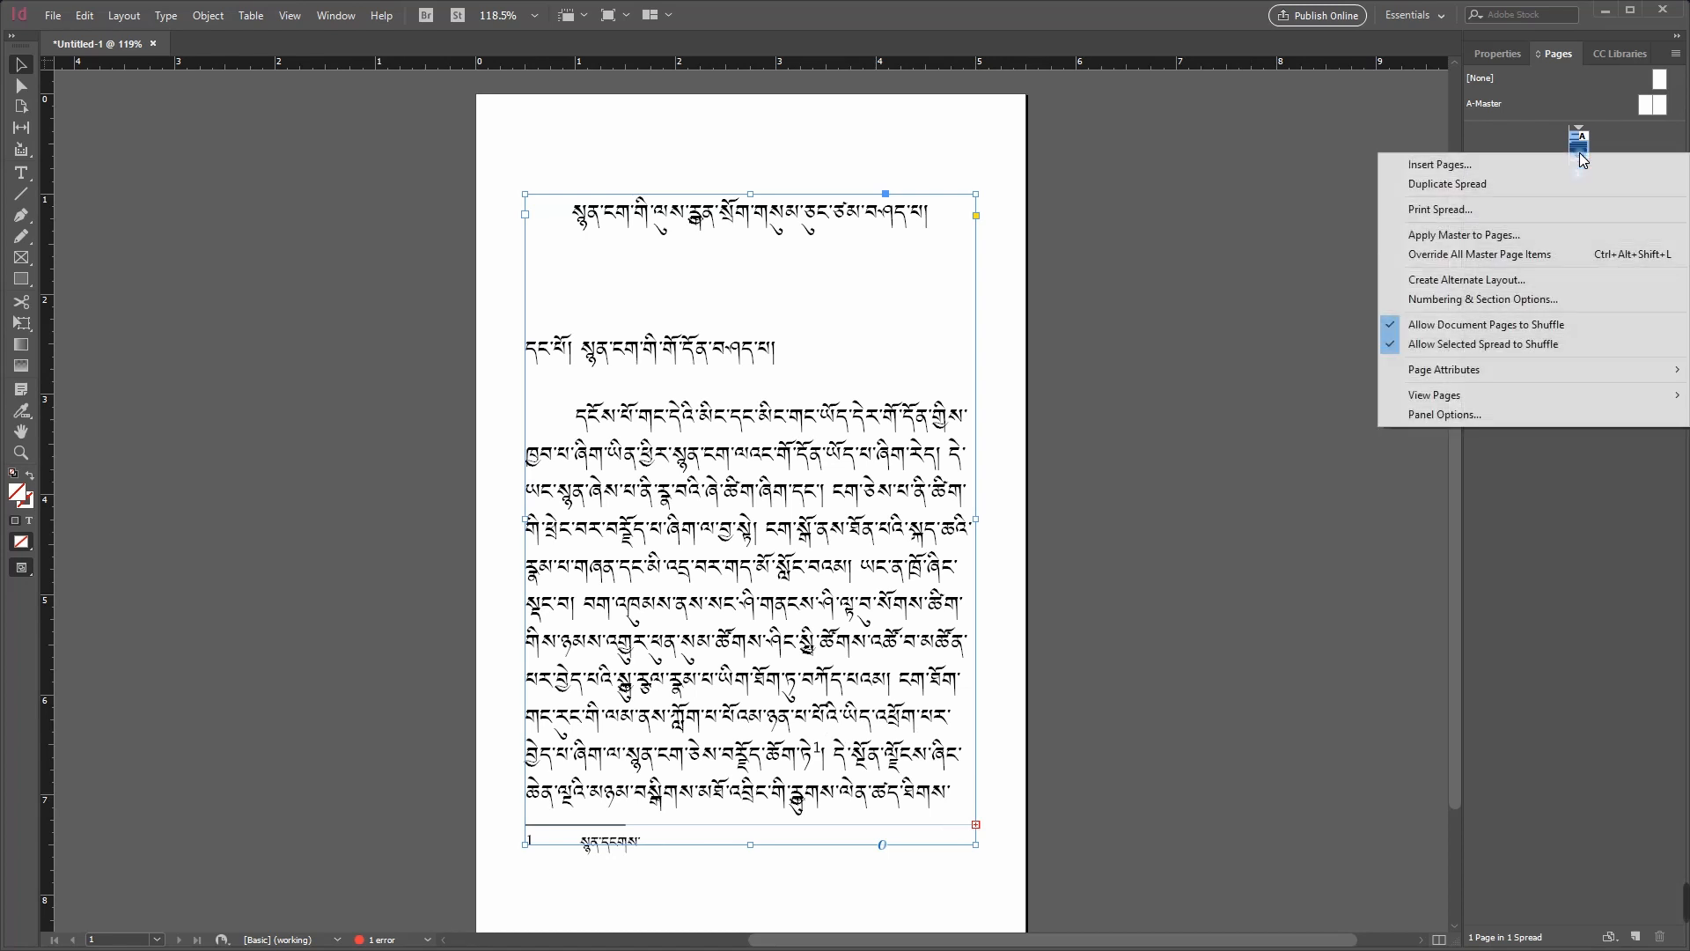
{"action": "left_click", "coordinate": [1626, 152]}
{"action": "left_click", "coordinate": [1577, 148]}
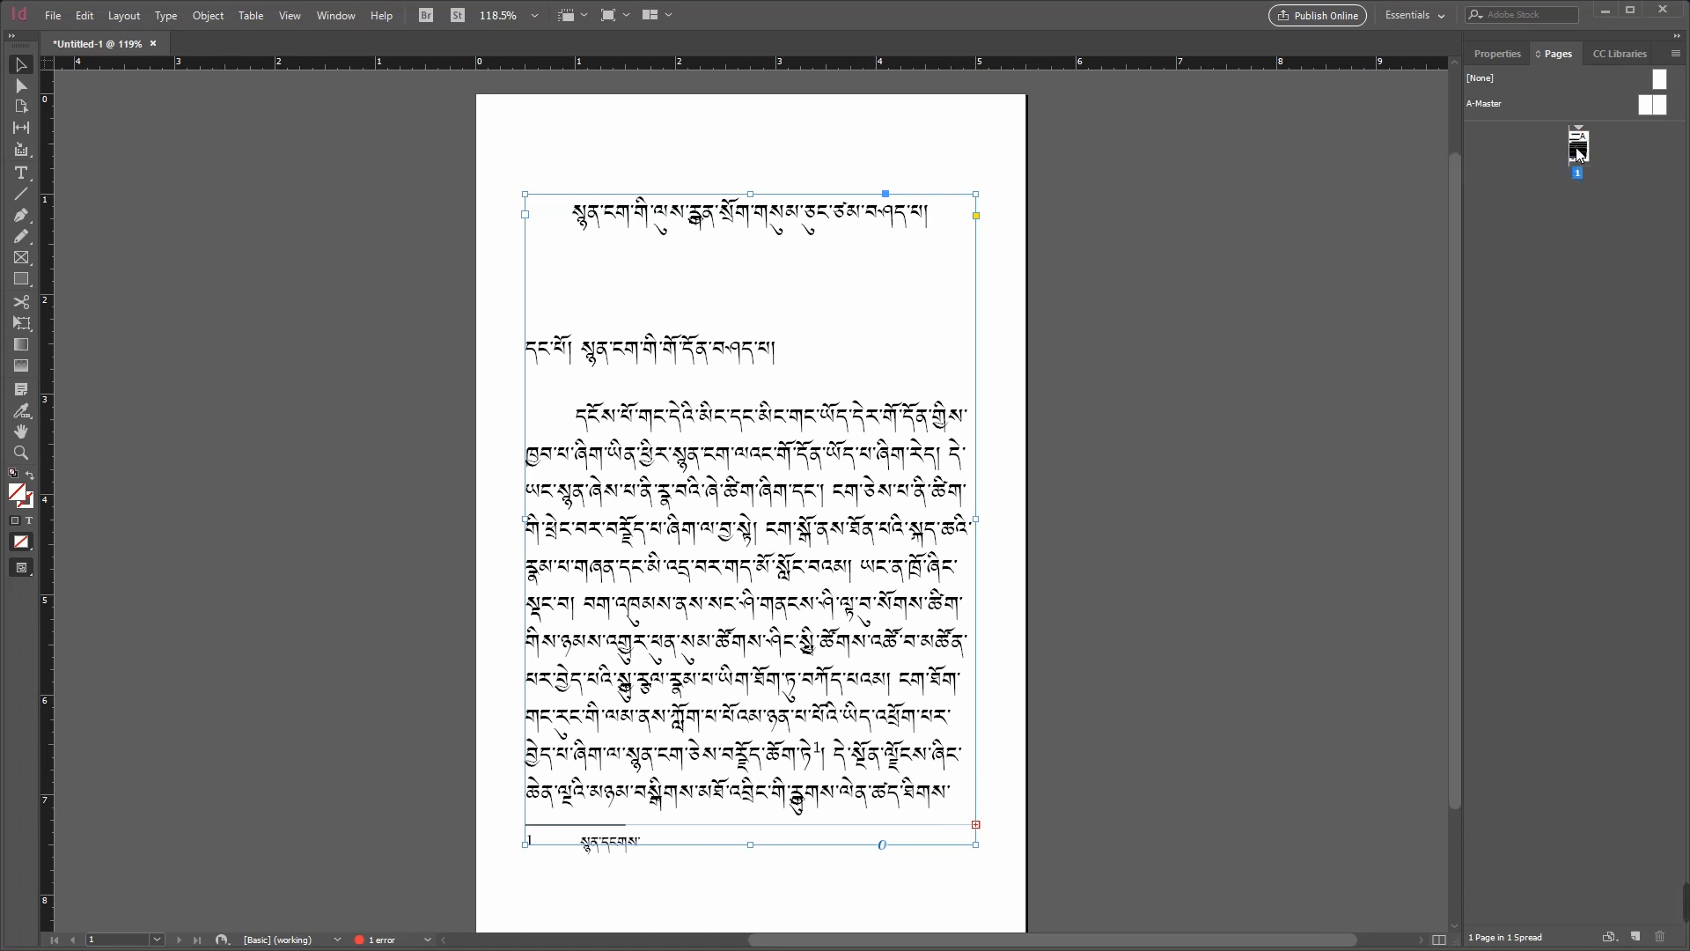
{"action": "double_click", "coordinate": [1579, 151]}
{"action": "right_click", "coordinate": [1580, 155]}
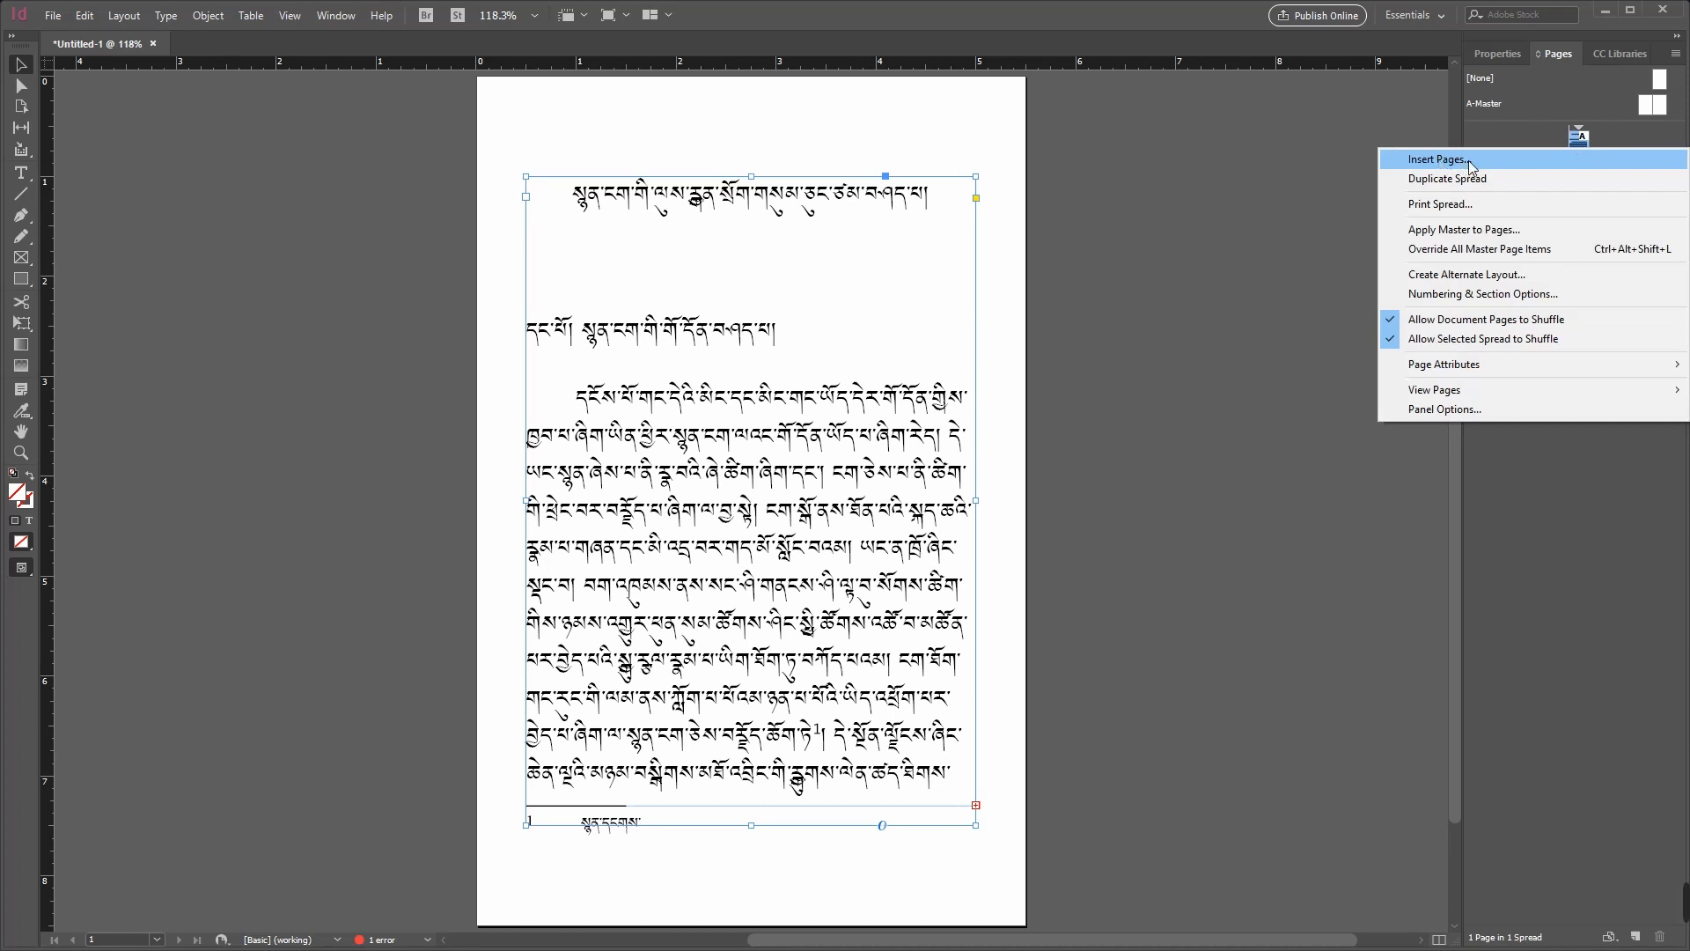
{"action": "left_click", "coordinate": [1468, 161]}
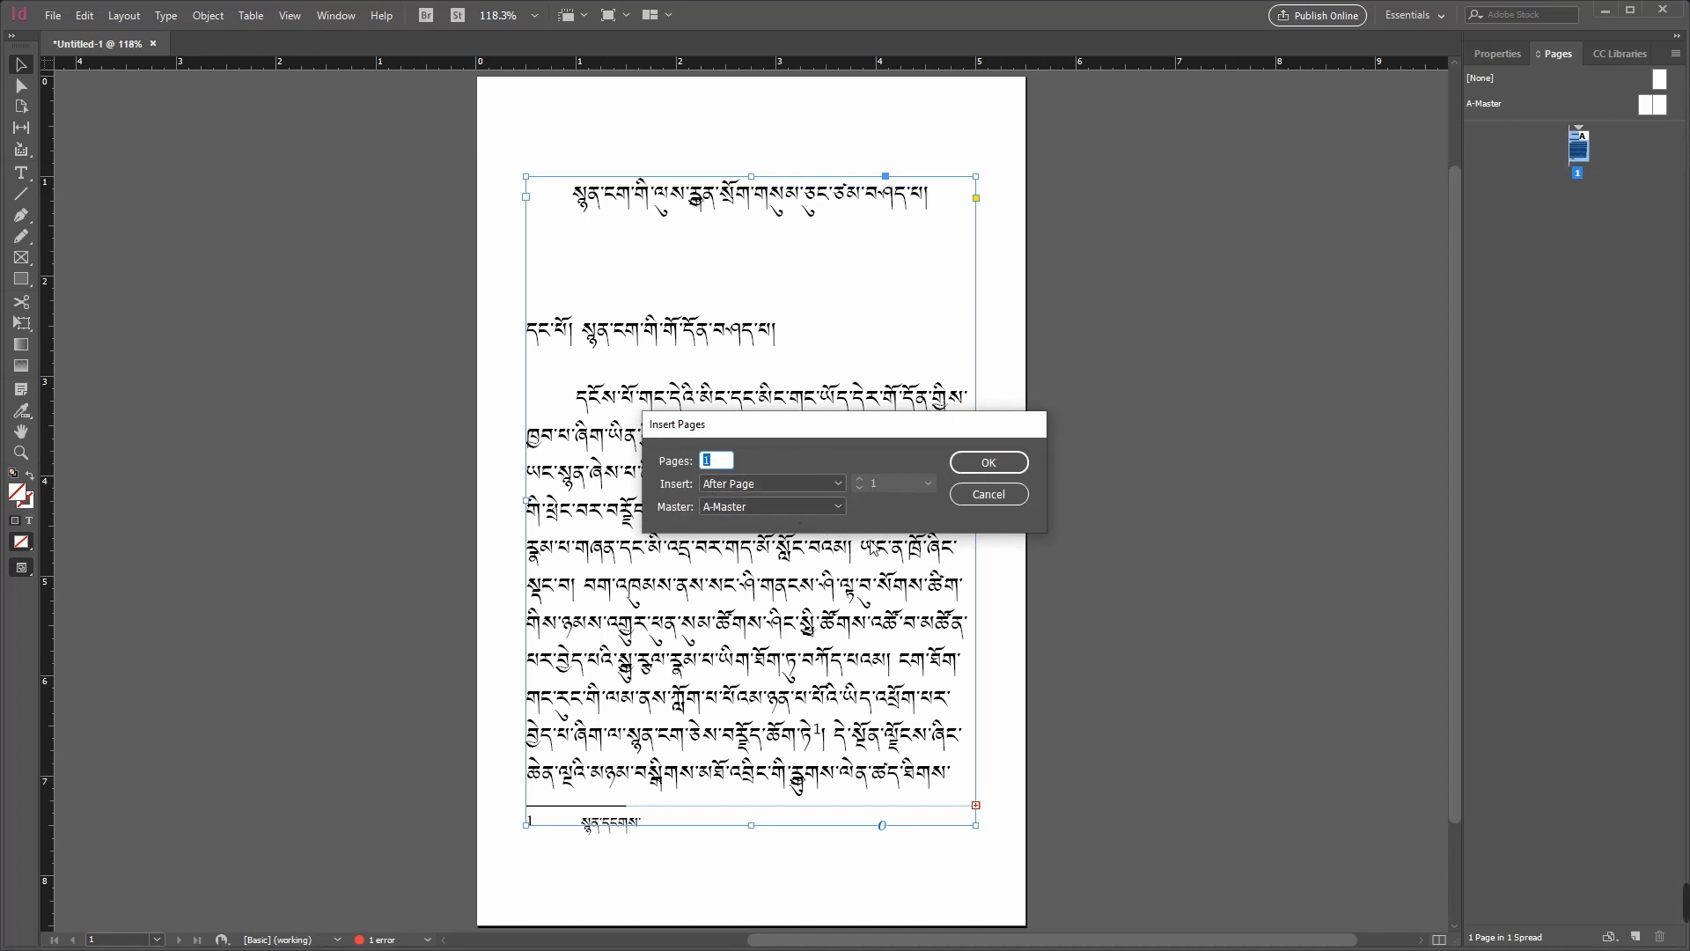
{"action": "left_click", "coordinate": [987, 465]}
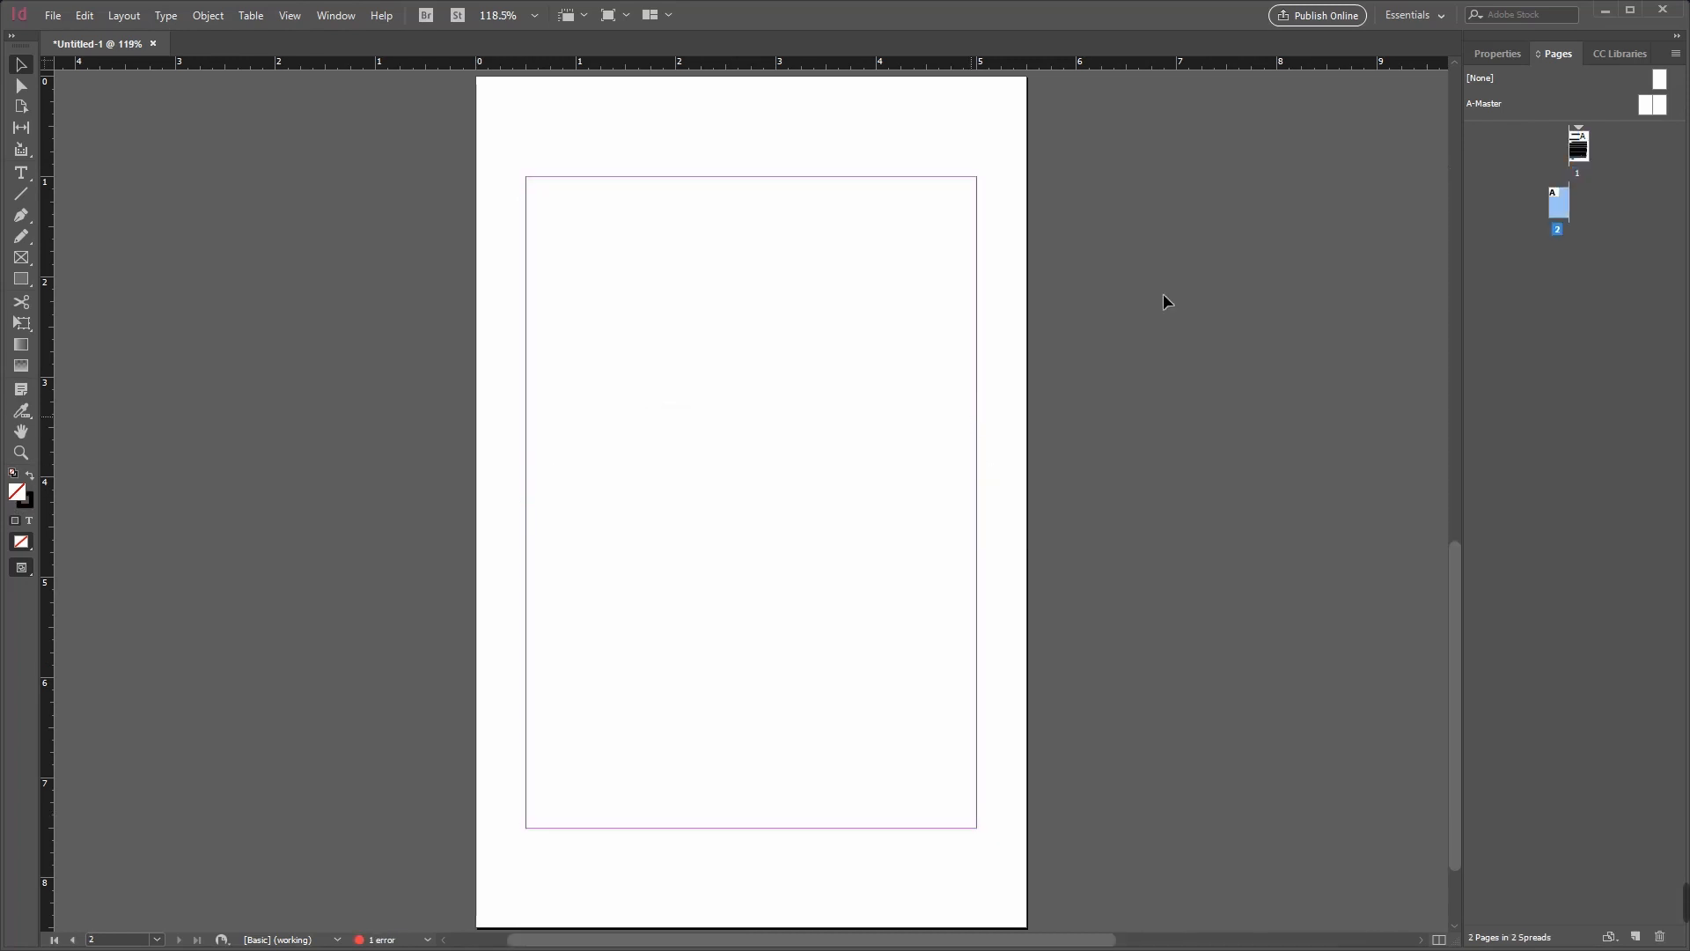
Step: Load the overset text from the page 1 frame and autoflow it from the top margin of page 2, adding pages until the story ends
{"action": "double_click", "coordinate": [1580, 148]}
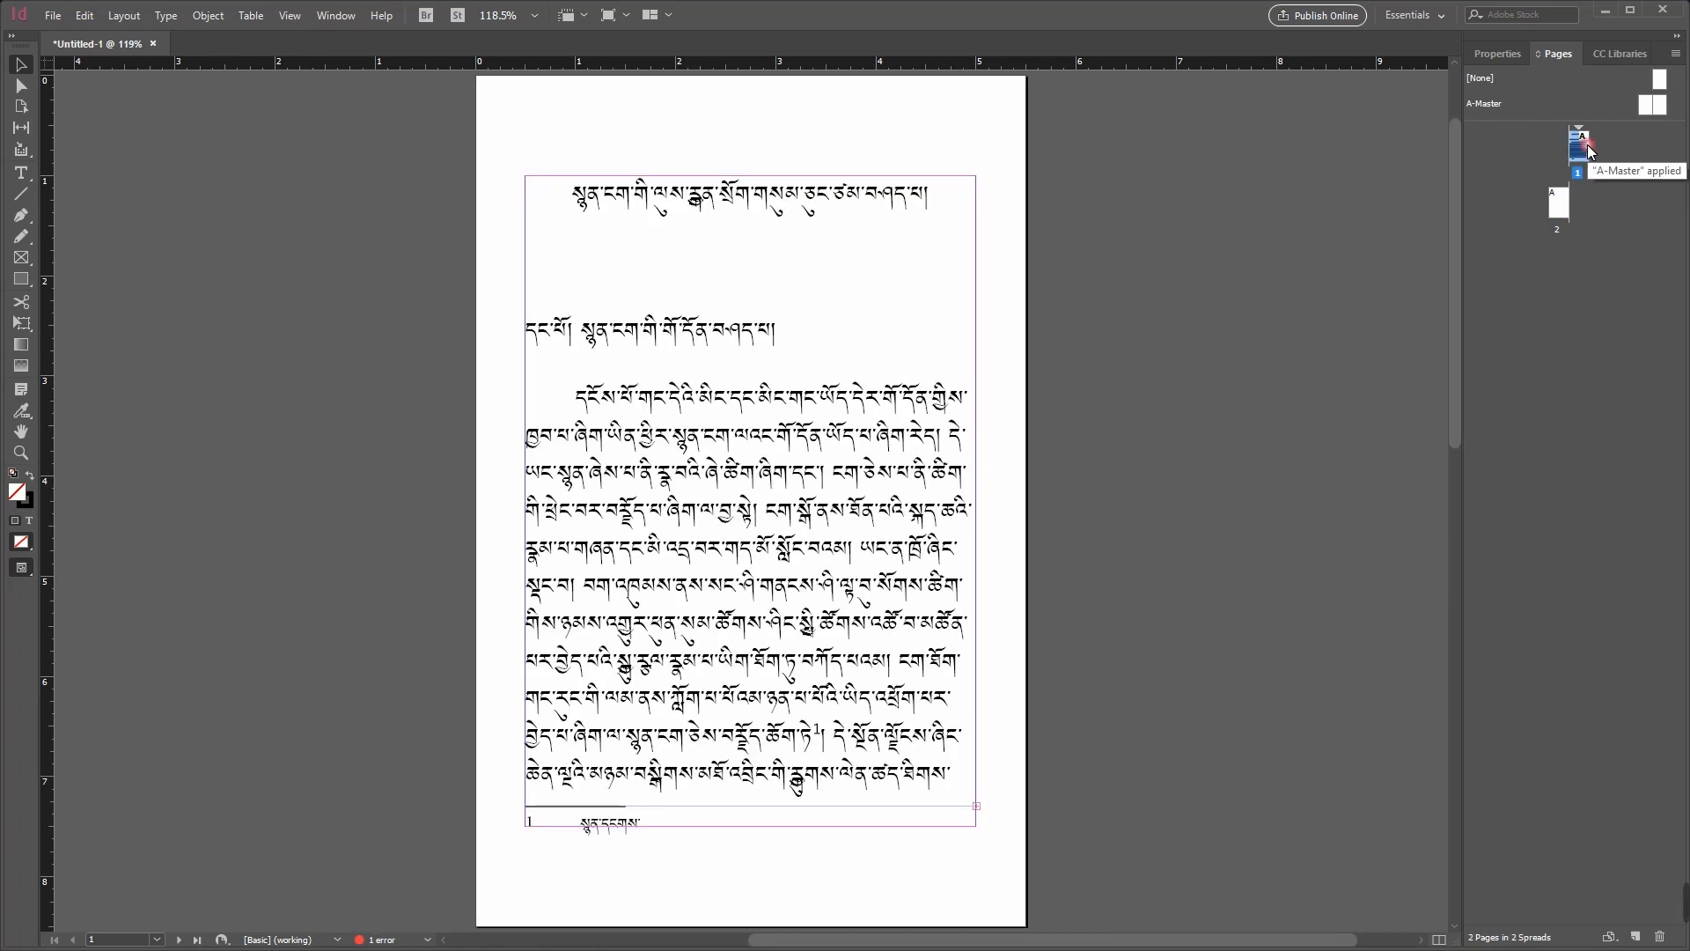
{"action": "double_click", "coordinate": [1560, 204]}
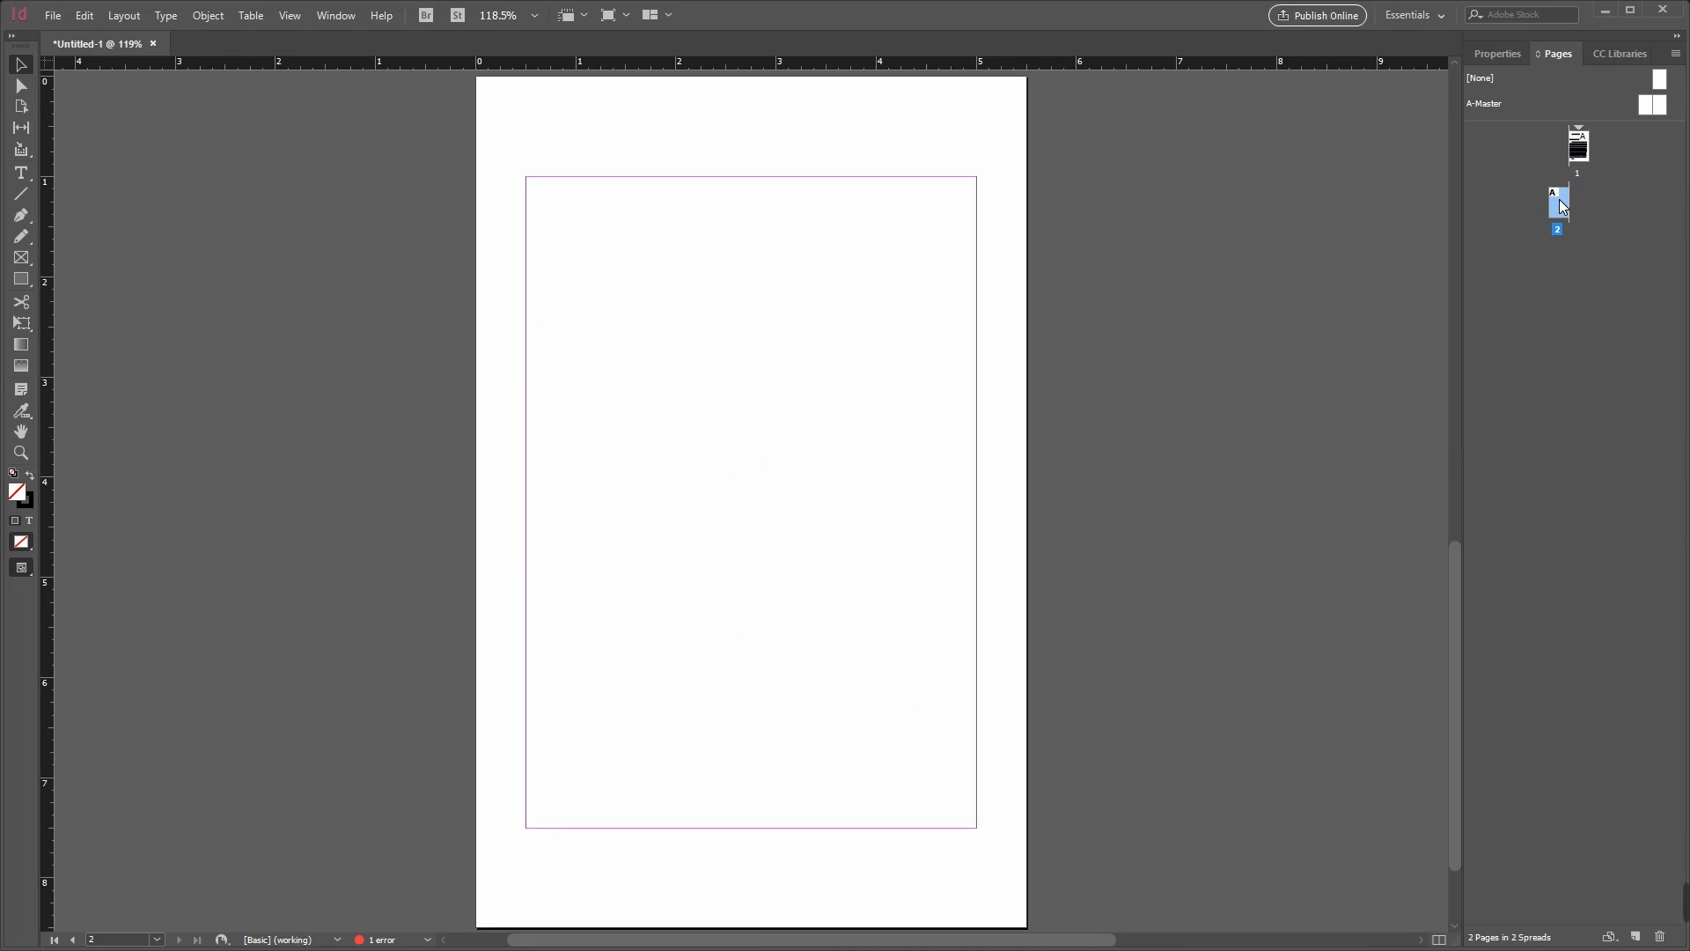
{"action": "double_click", "coordinate": [1580, 148]}
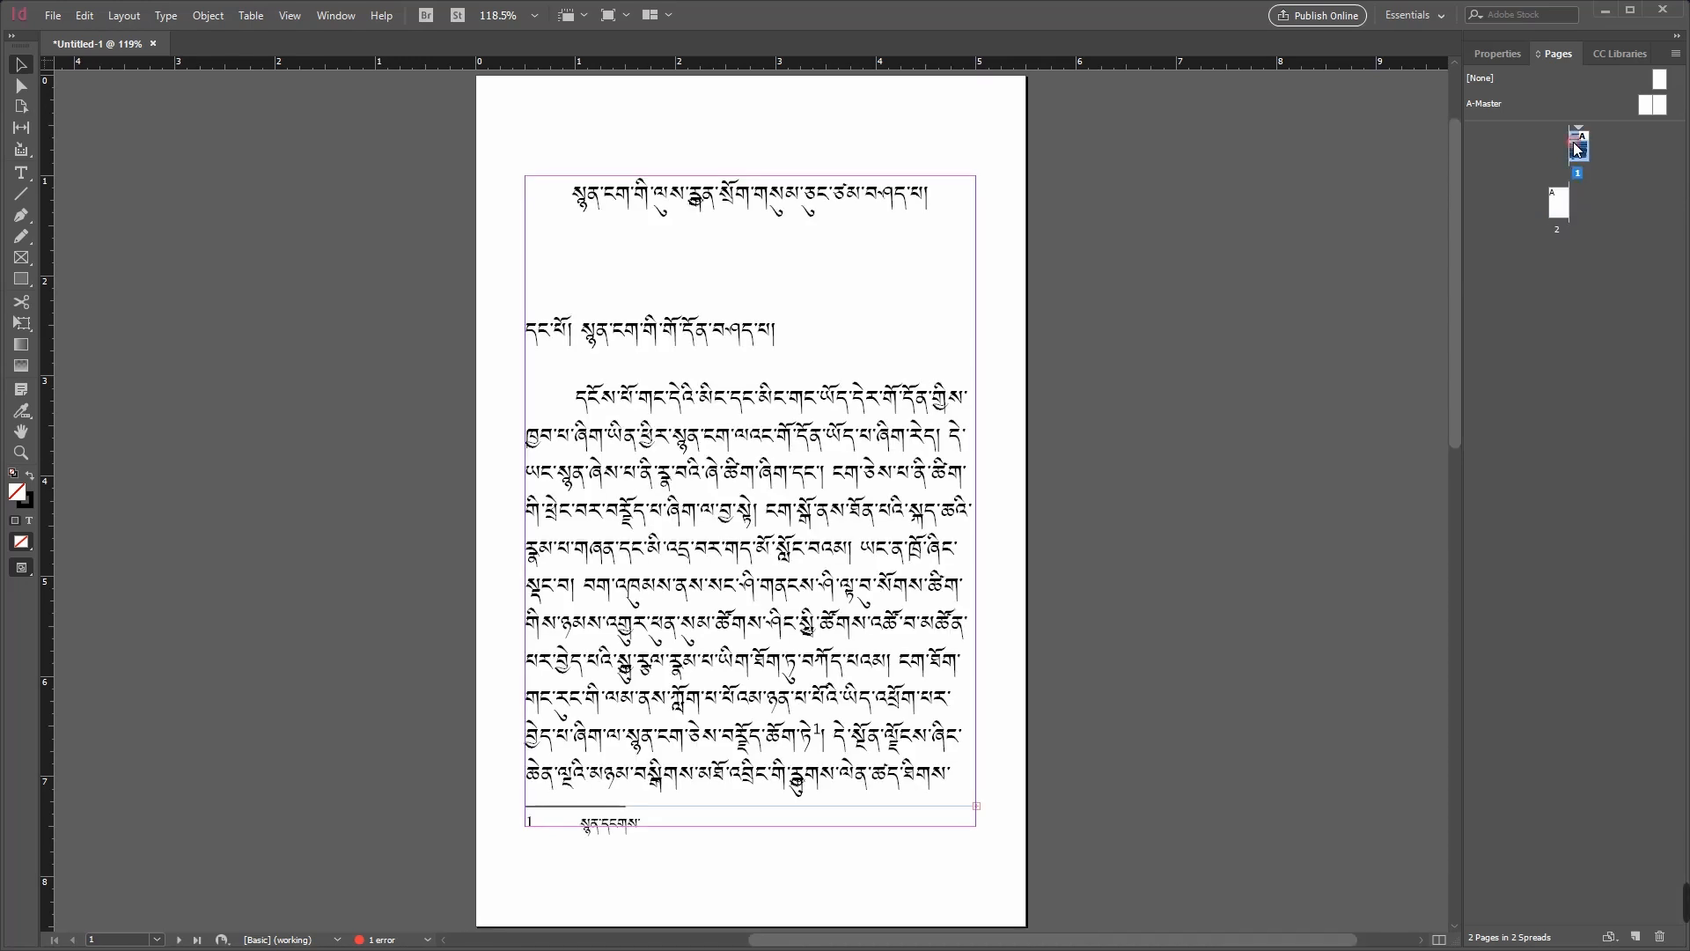
{"action": "left_click", "coordinate": [976, 807]}
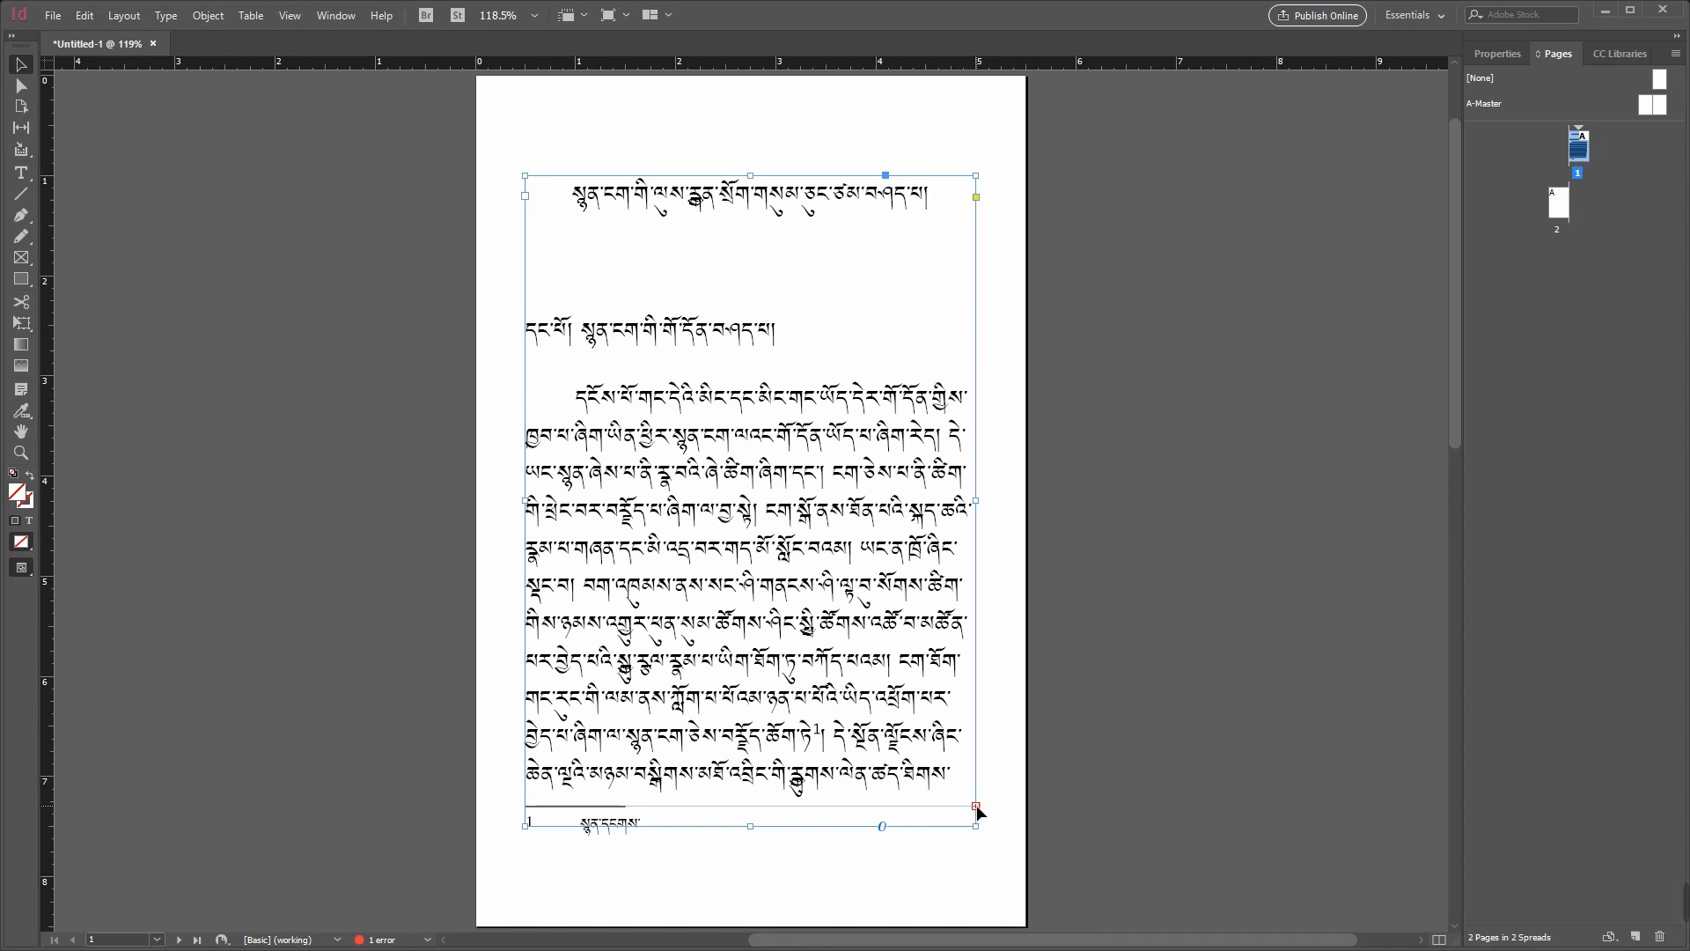
{"action": "left_click", "coordinate": [976, 806]}
{"action": "left_click_drag", "start_coordinate": [1455, 396], "coordinate": [1434, 832]}
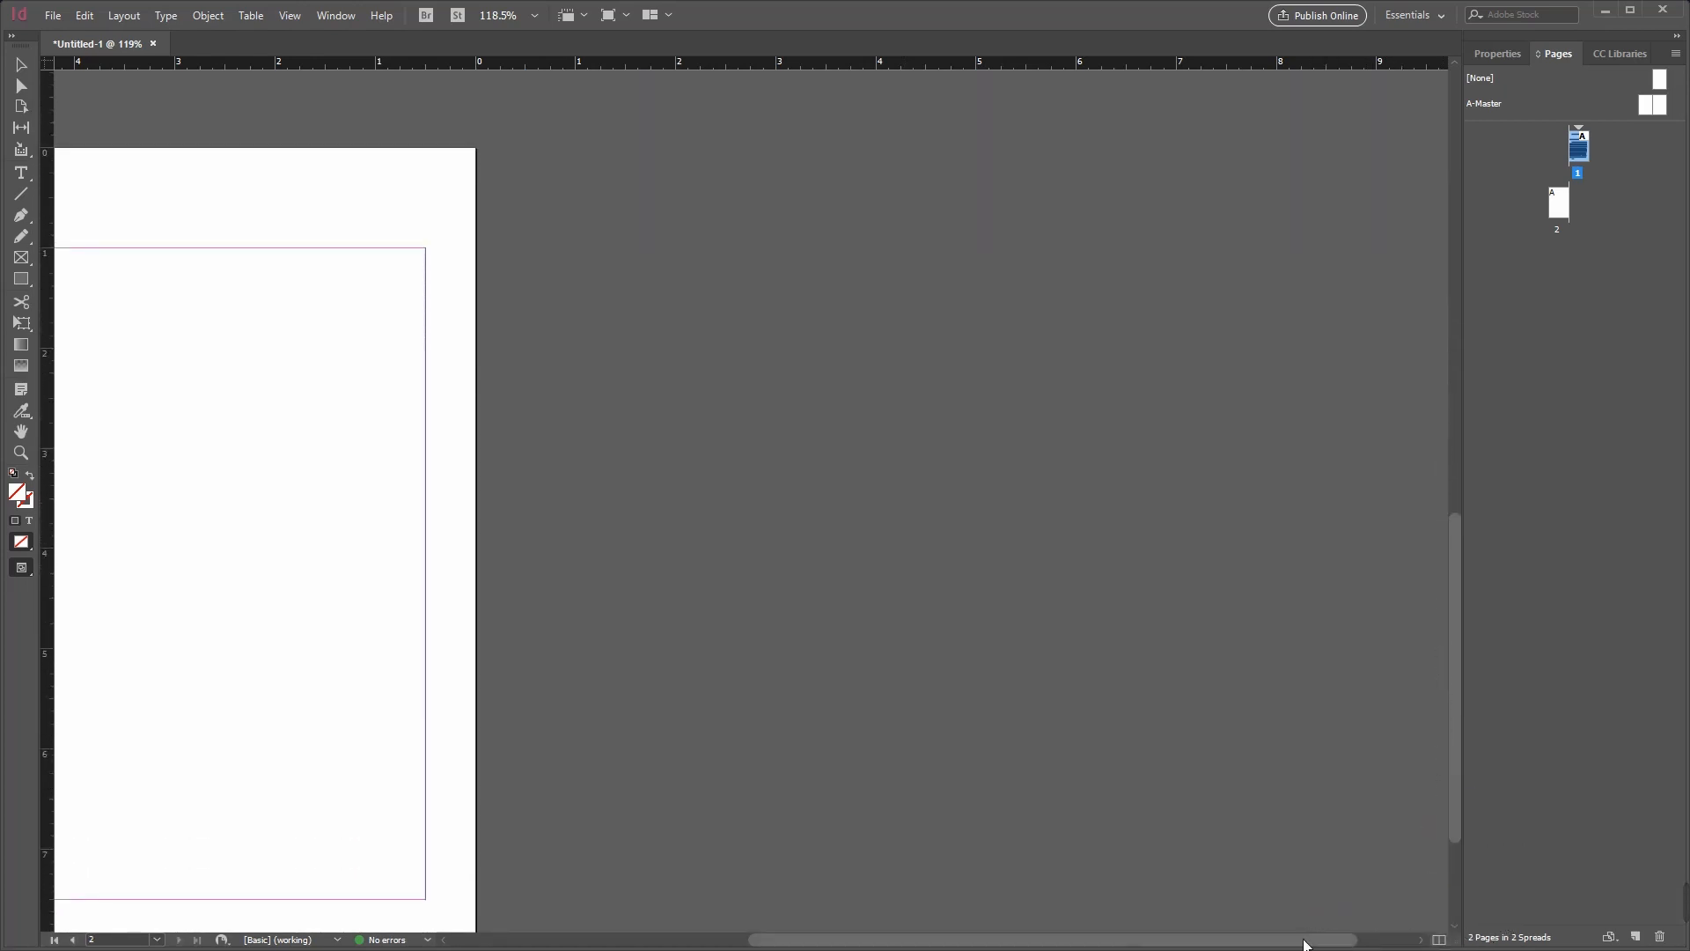
{"action": "left_click_drag", "start_coordinate": [1304, 941], "coordinate": [1084, 936]}
{"action": "left_click", "coordinate": [525, 248]}
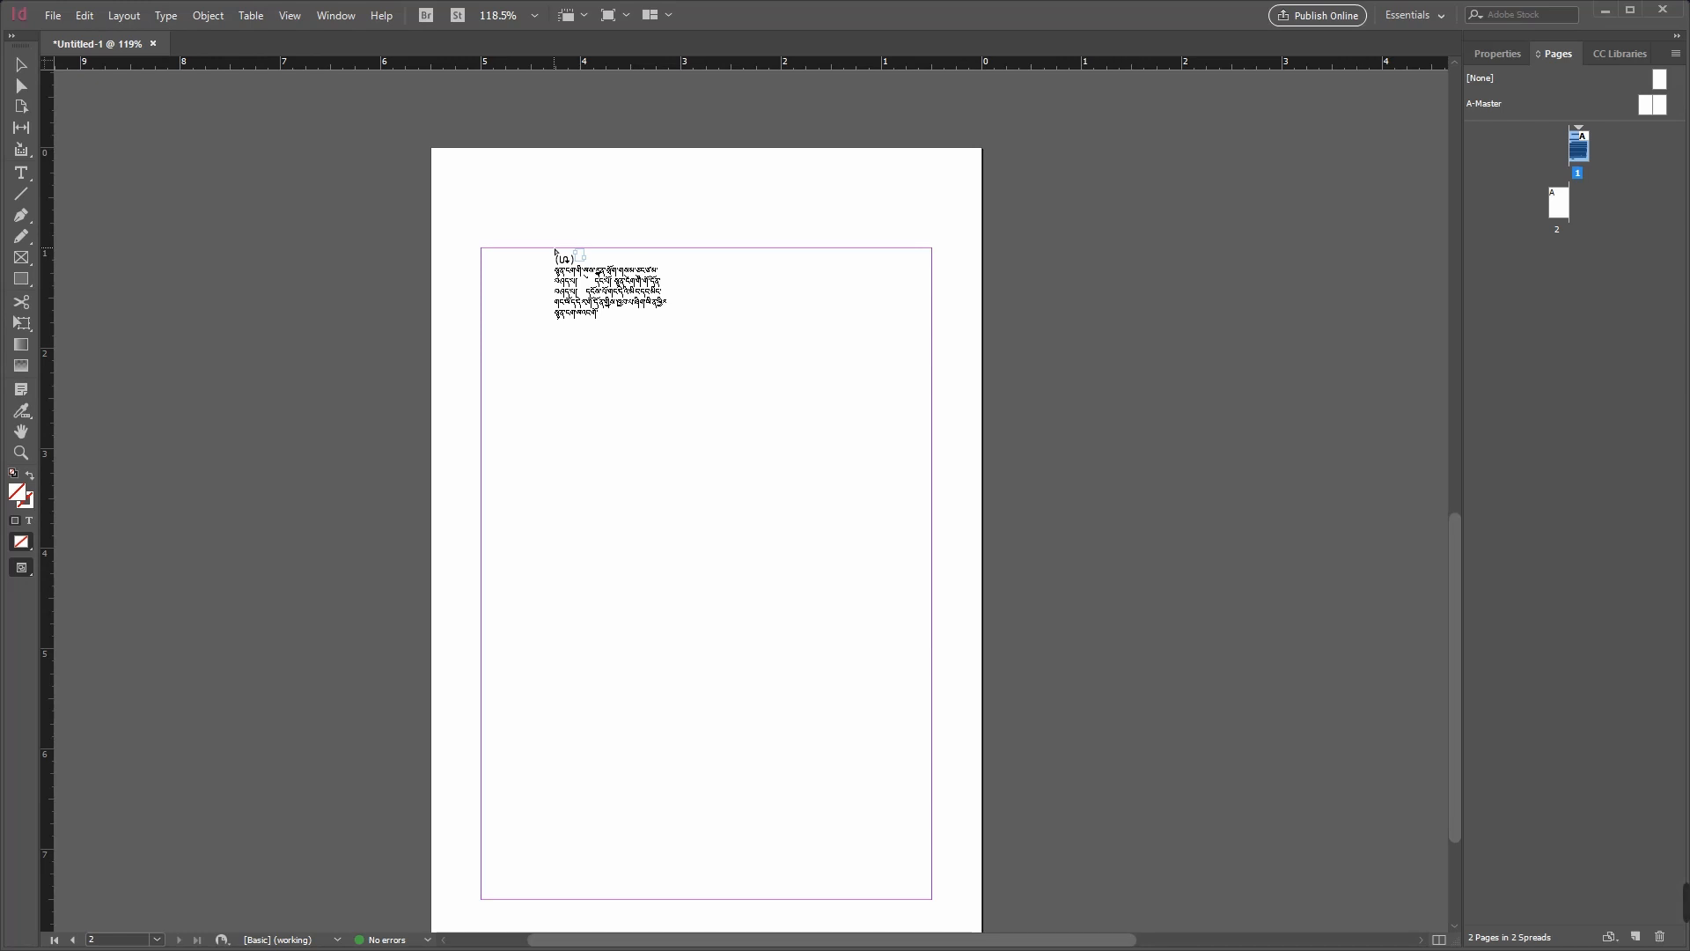
{"action": "left_click", "coordinate": [552, 250], "text": "shift"}
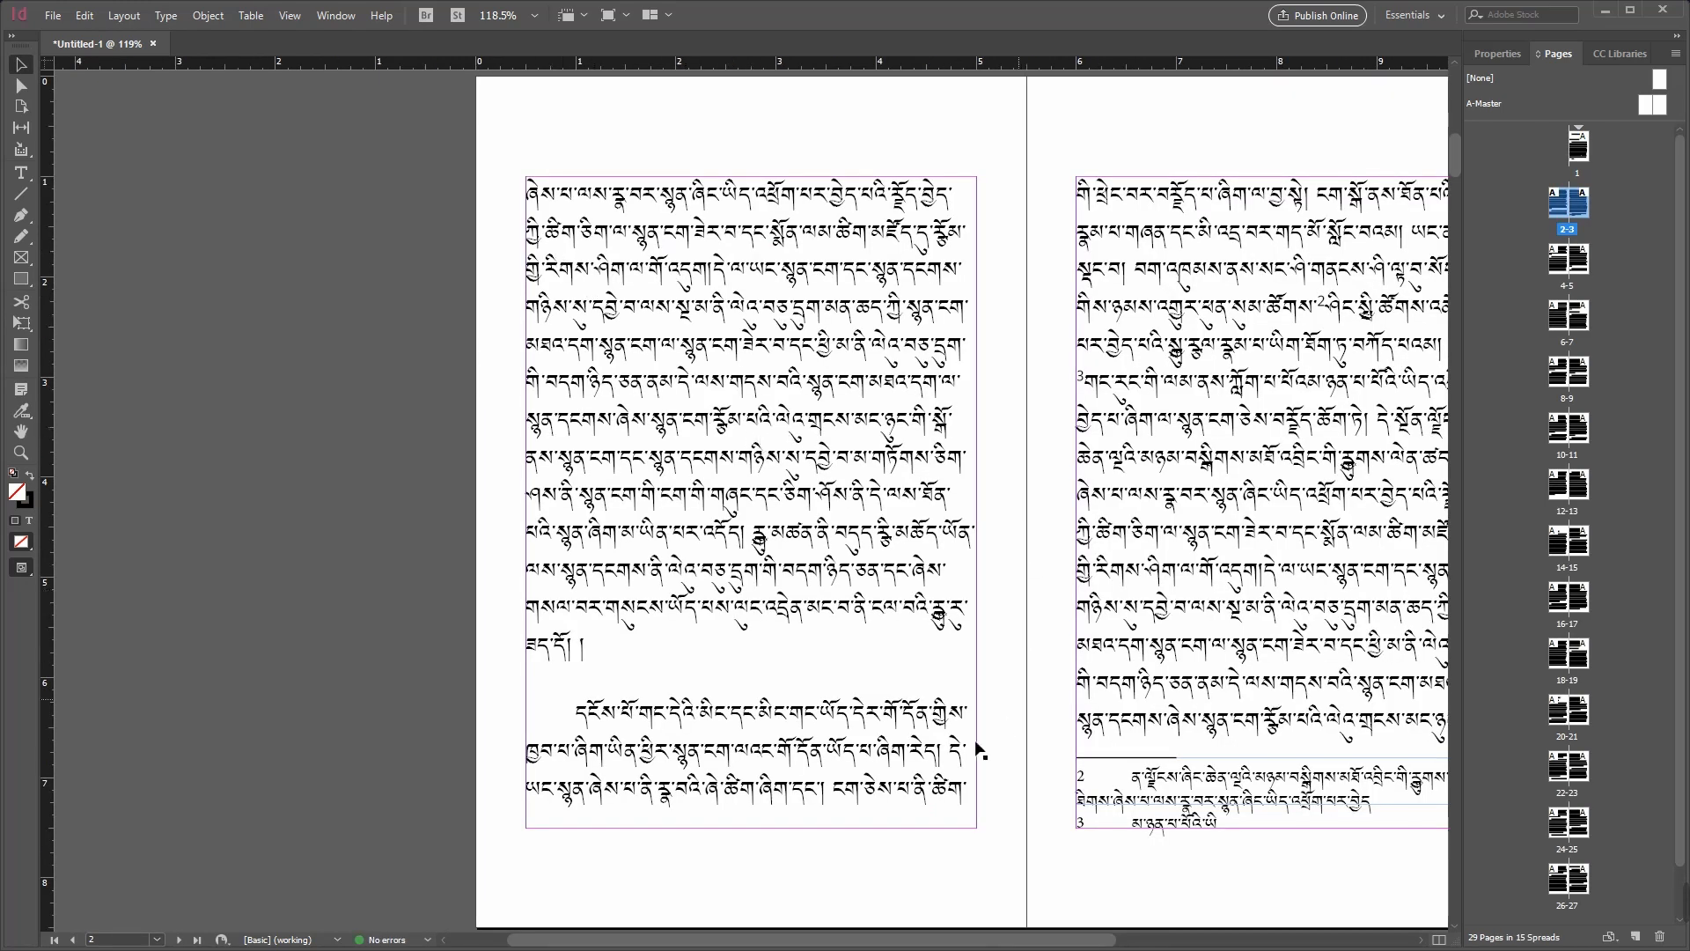
Step: Review the flowed text and footnotes on spread 2-3, and inspect the linked text frames on the last spread, pages 28-29
{"action": "scroll", "coordinate": [836, 939], "scroll_direction": "right", "scroll_amount": 3}
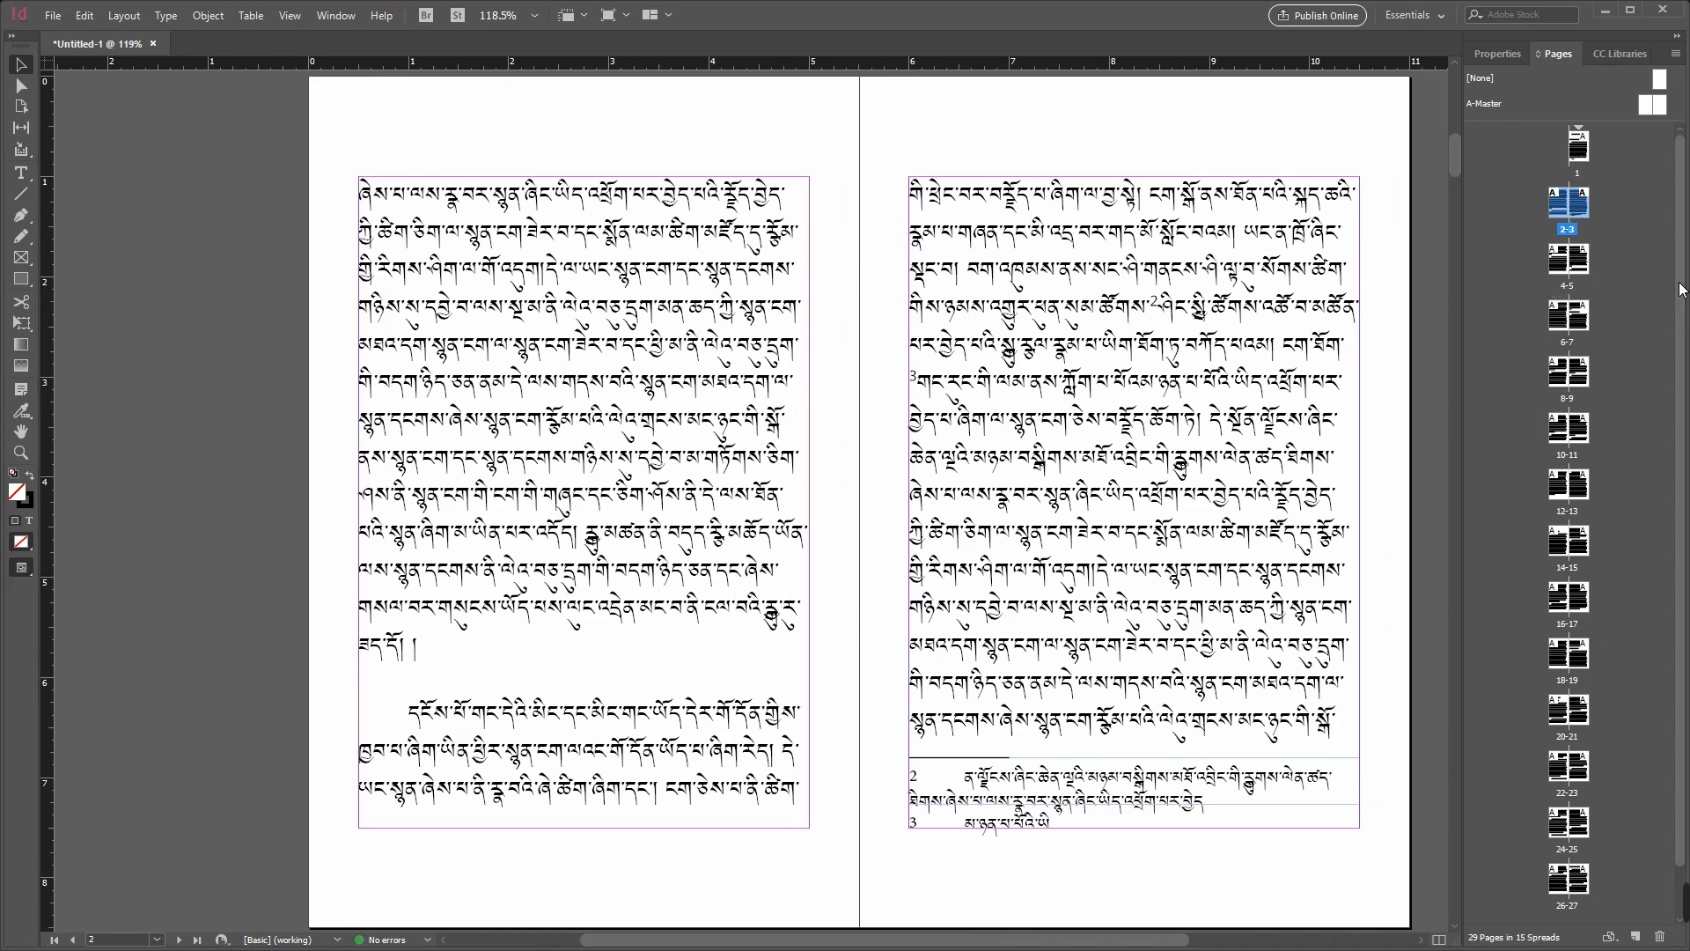
{"action": "left_click_drag", "start_coordinate": [1680, 285], "coordinate": [1688, 407]}
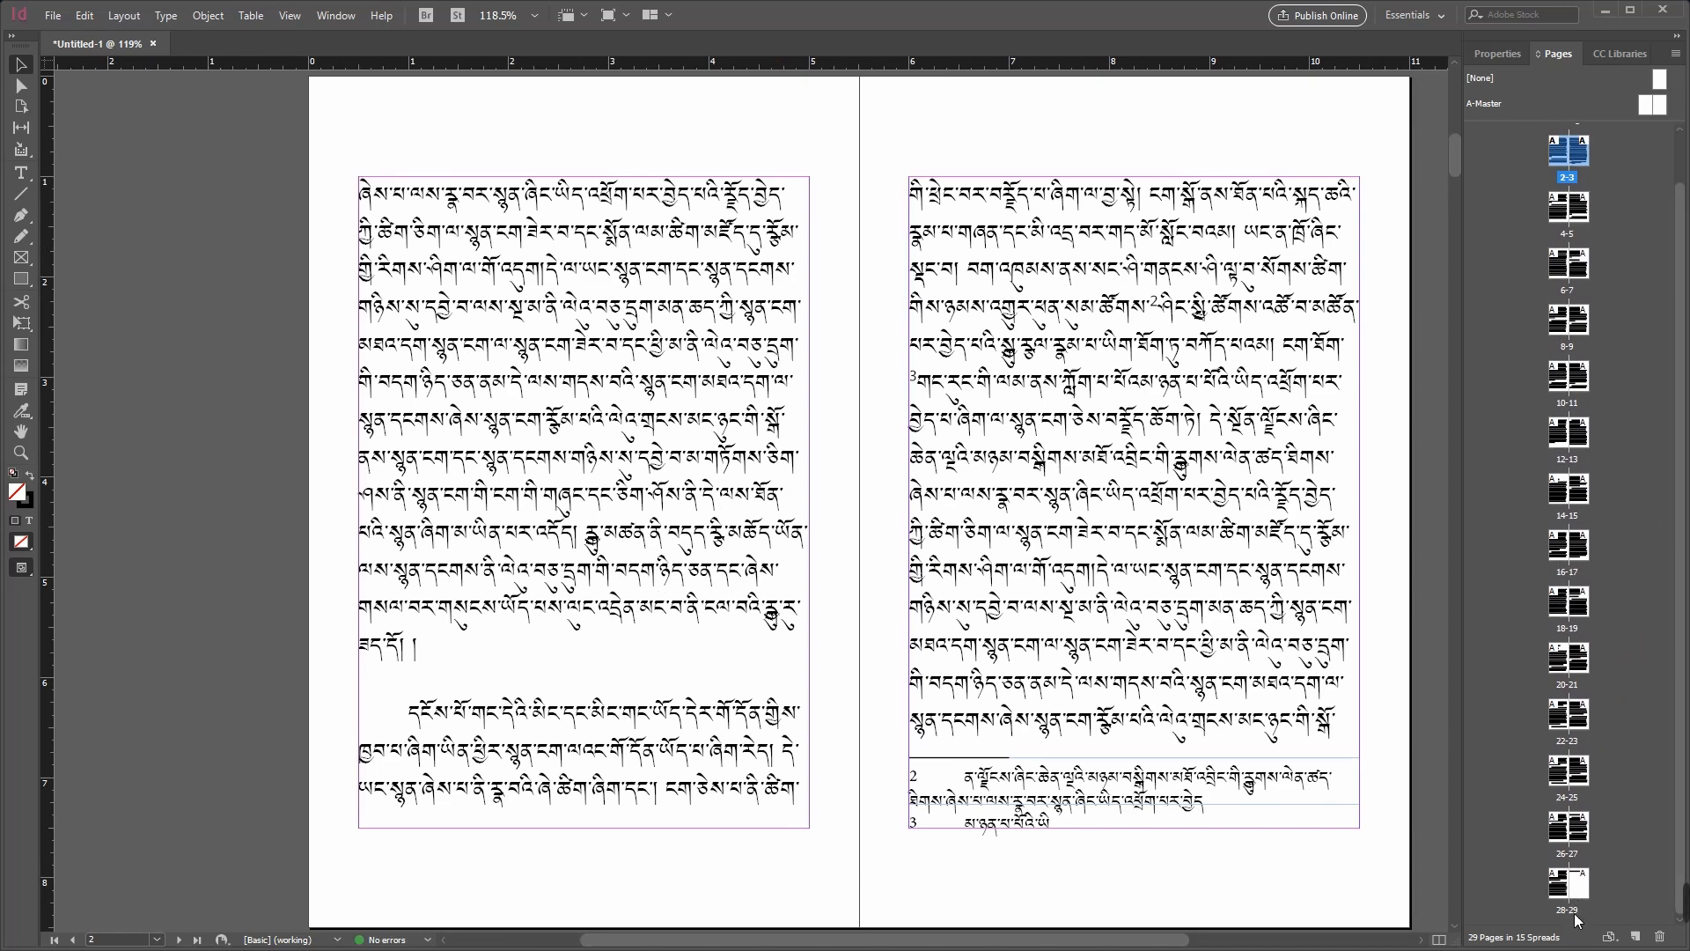
{"action": "double_click", "coordinate": [1582, 880]}
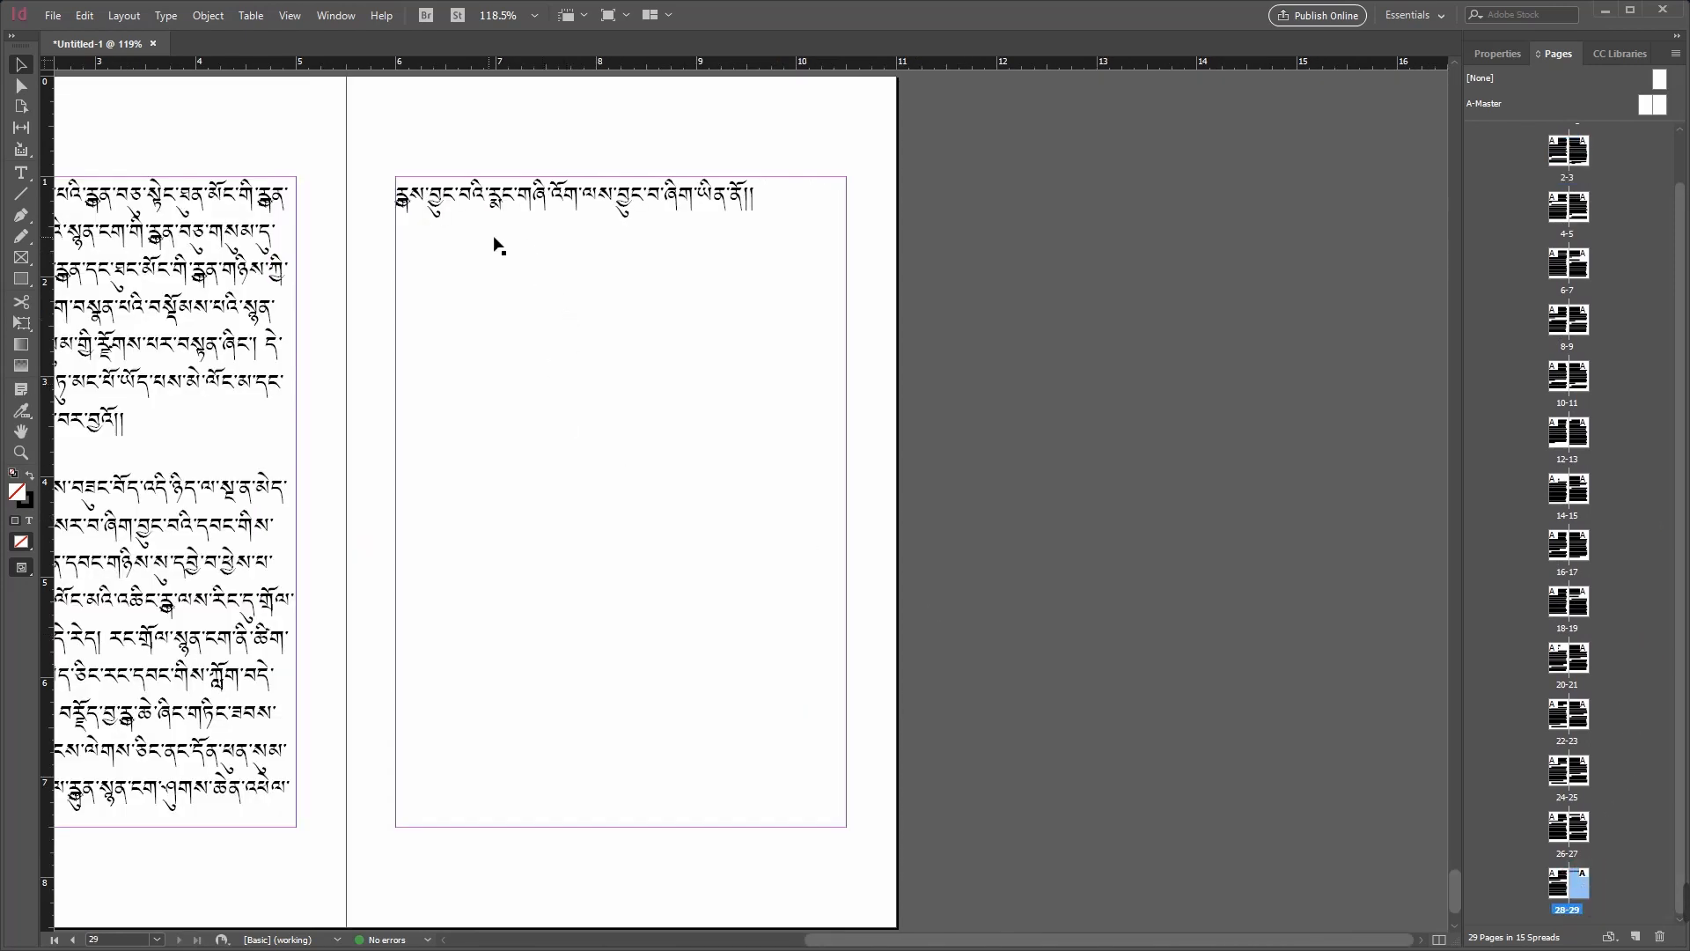
{"action": "left_click_drag", "start_coordinate": [1024, 944], "coordinate": [896, 940]}
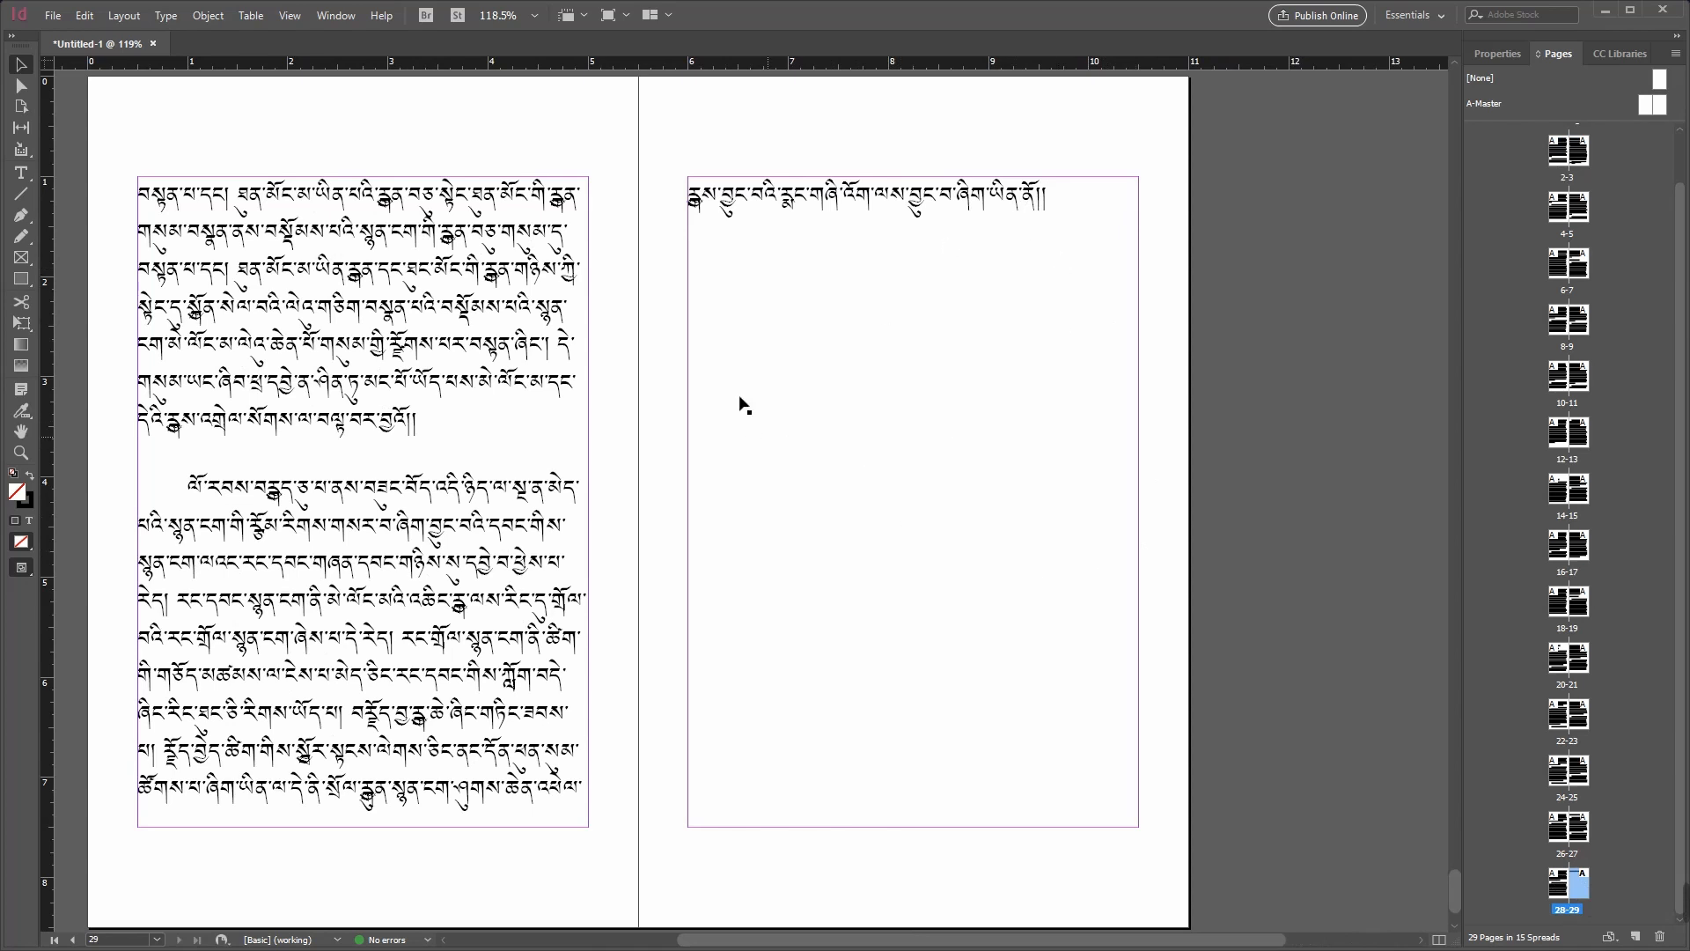
{"action": "left_click", "coordinate": [877, 231]}
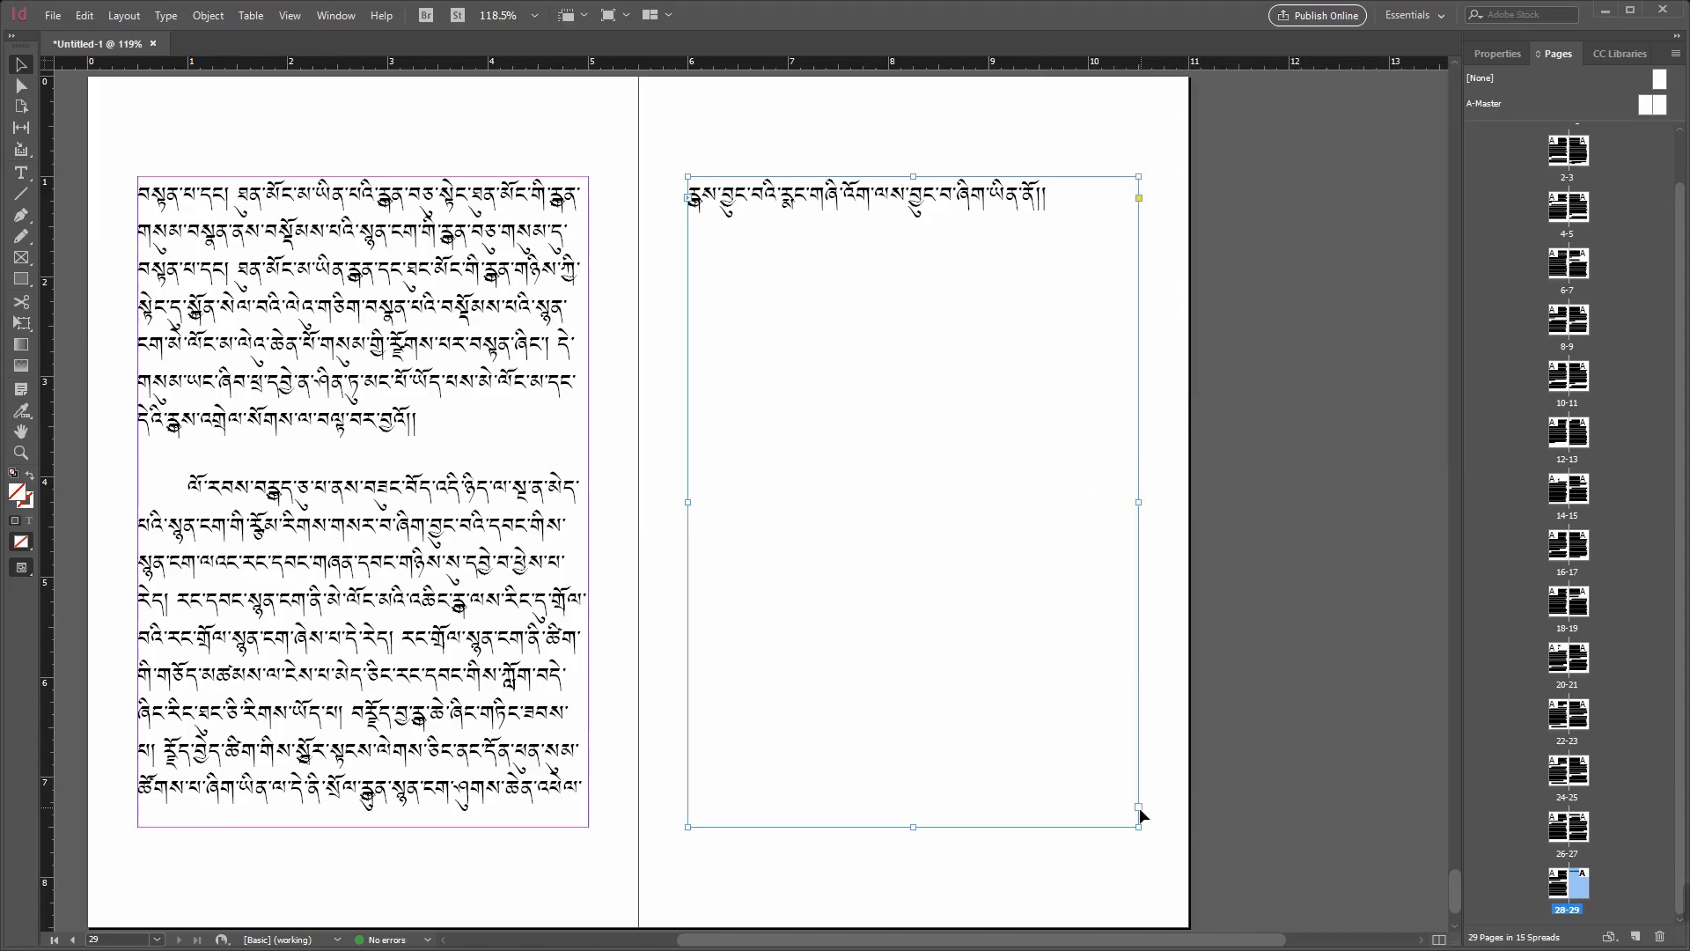
{"action": "left_click", "coordinate": [379, 556]}
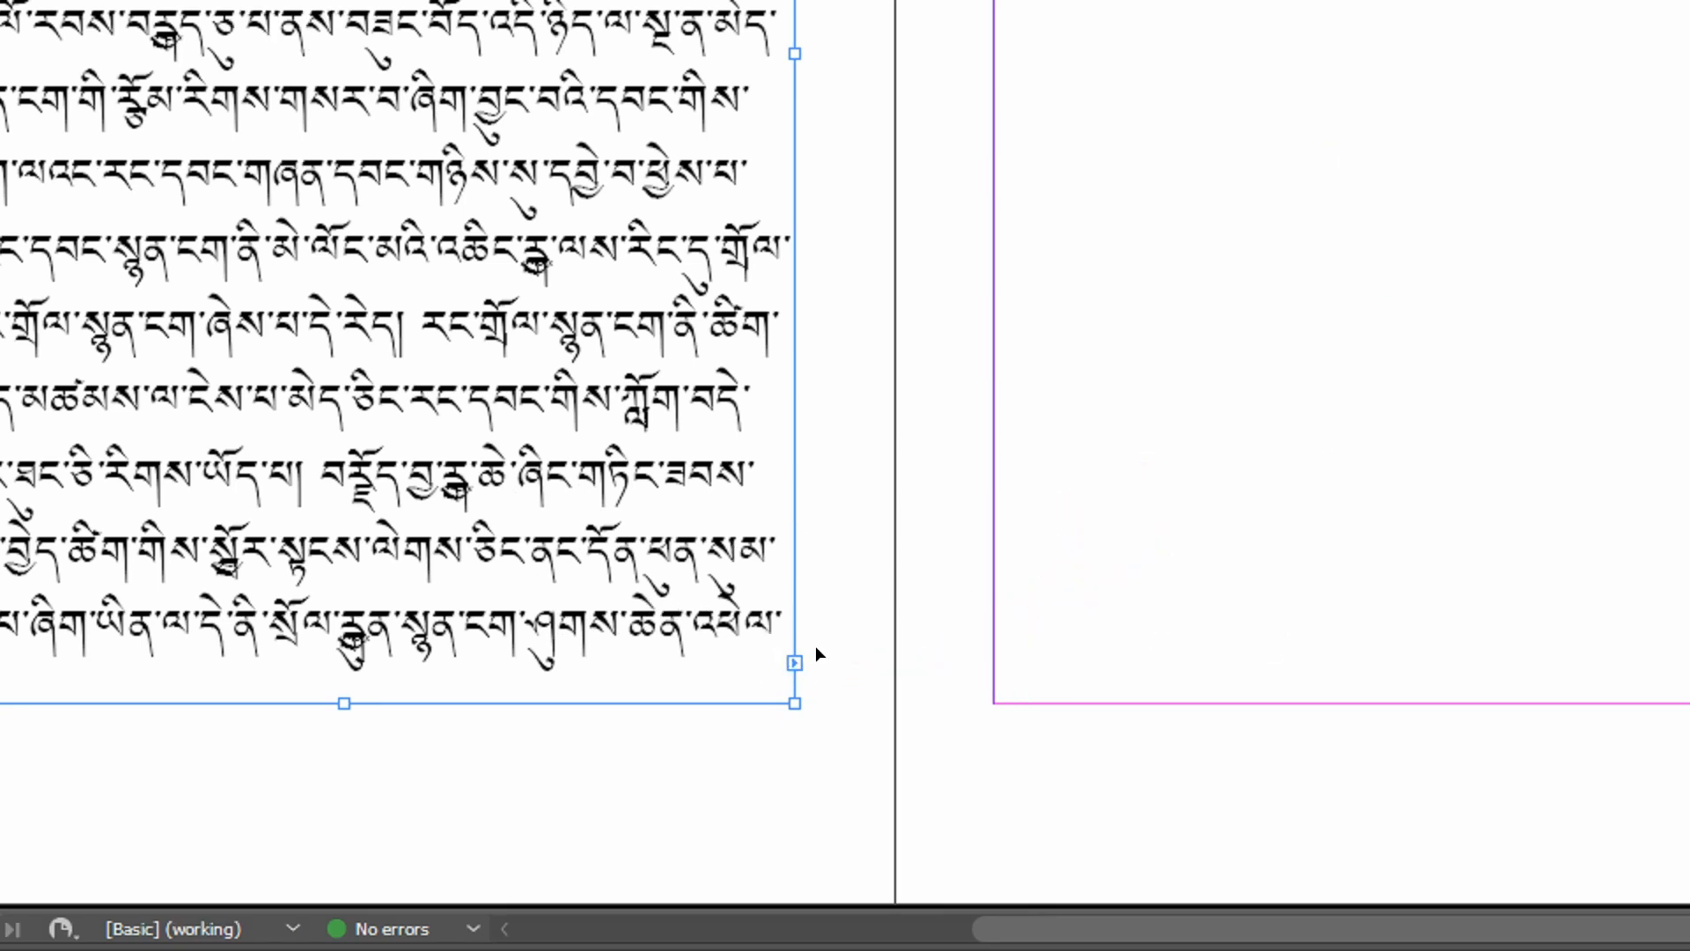
{"action": "left_click", "coordinate": [1168, 612]}
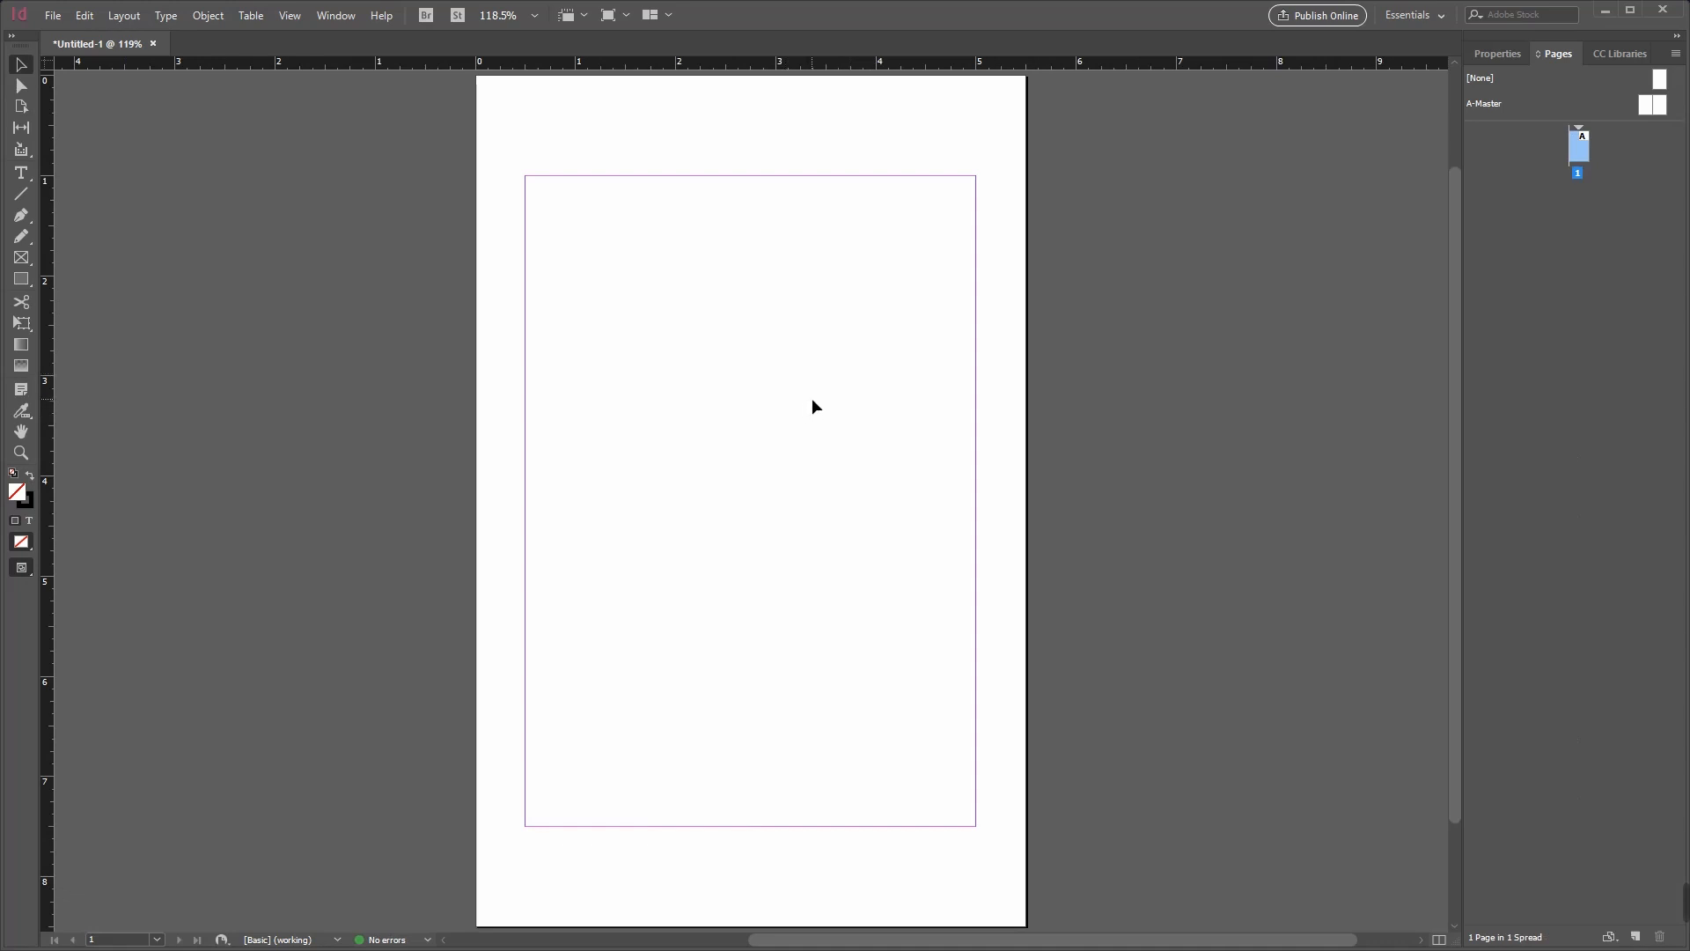
{"action": "left_click", "coordinate": [53, 16]}
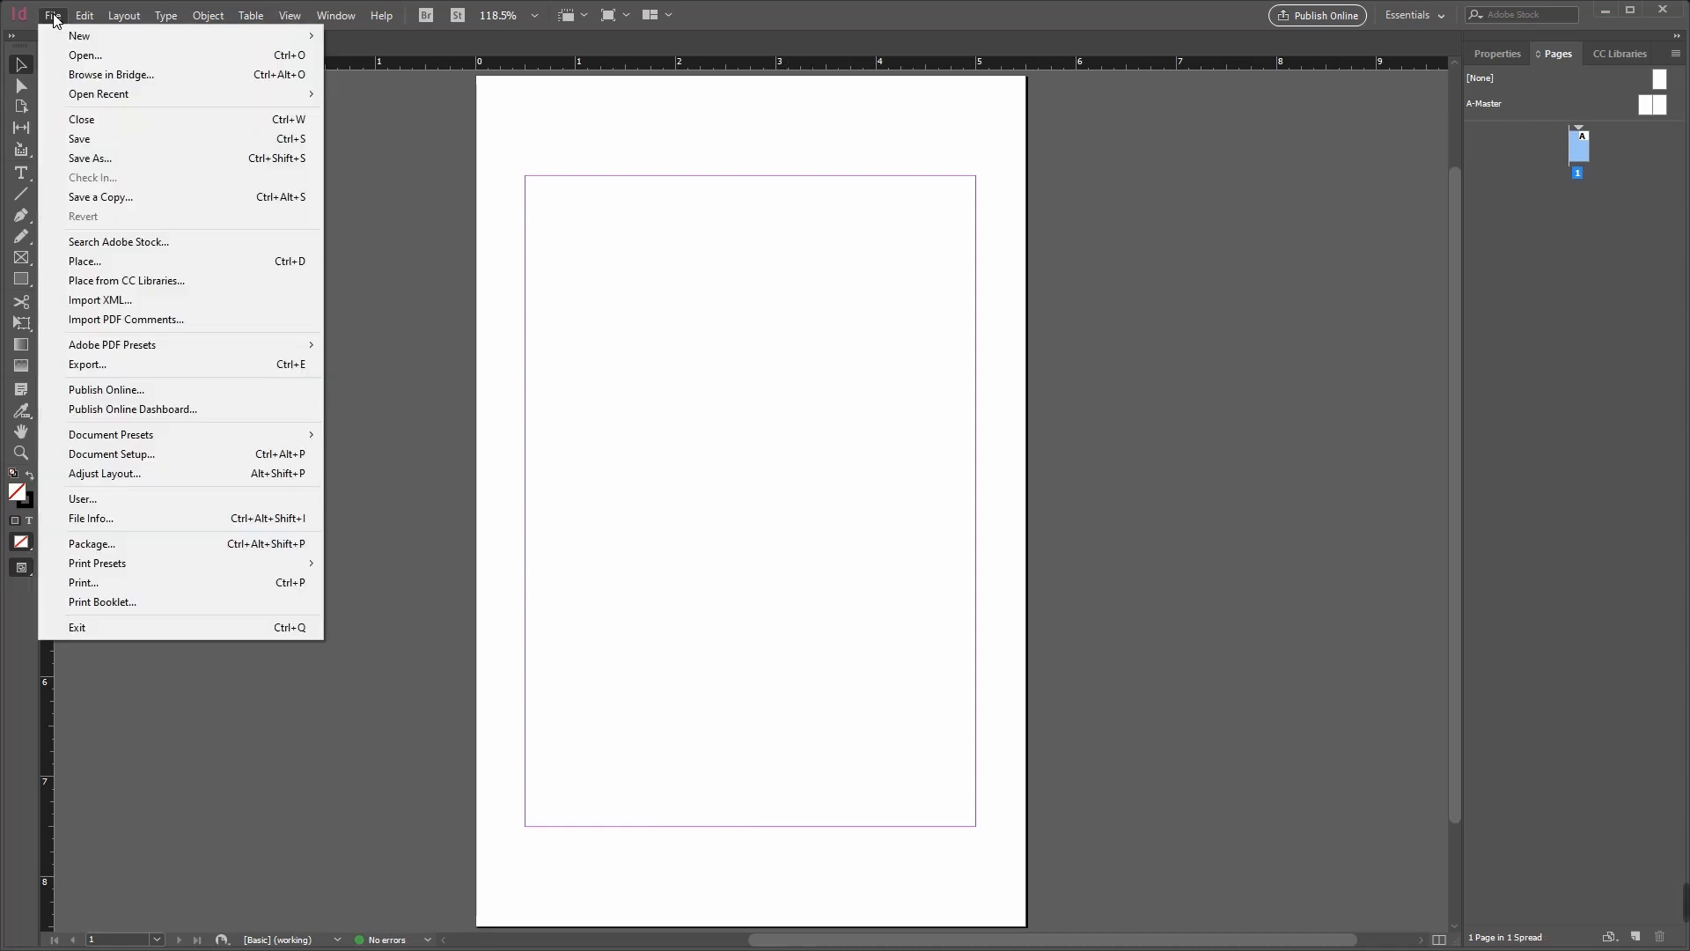
{"action": "left_click", "coordinate": [54, 15]}
{"action": "mouse_move", "coordinate": [8, 616]}
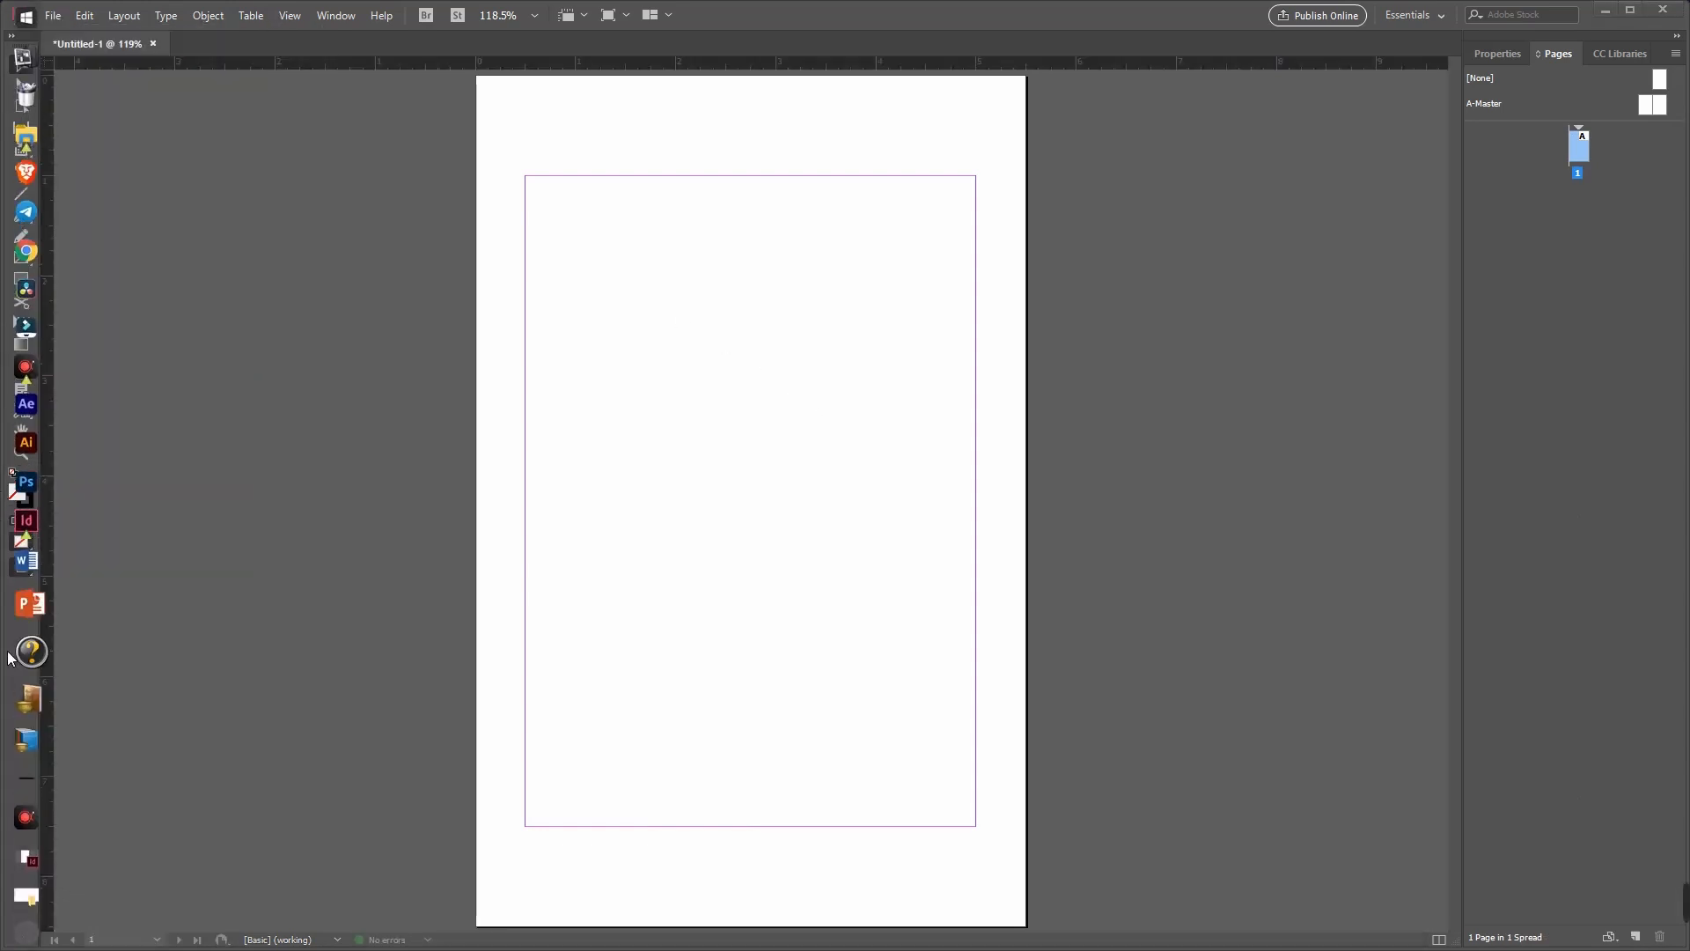
Step: Switch to File Explorer and examine the Import 1.docx file in the Exercise 1 folder on the Desktop
{"action": "left_click", "coordinate": [38, 892]}
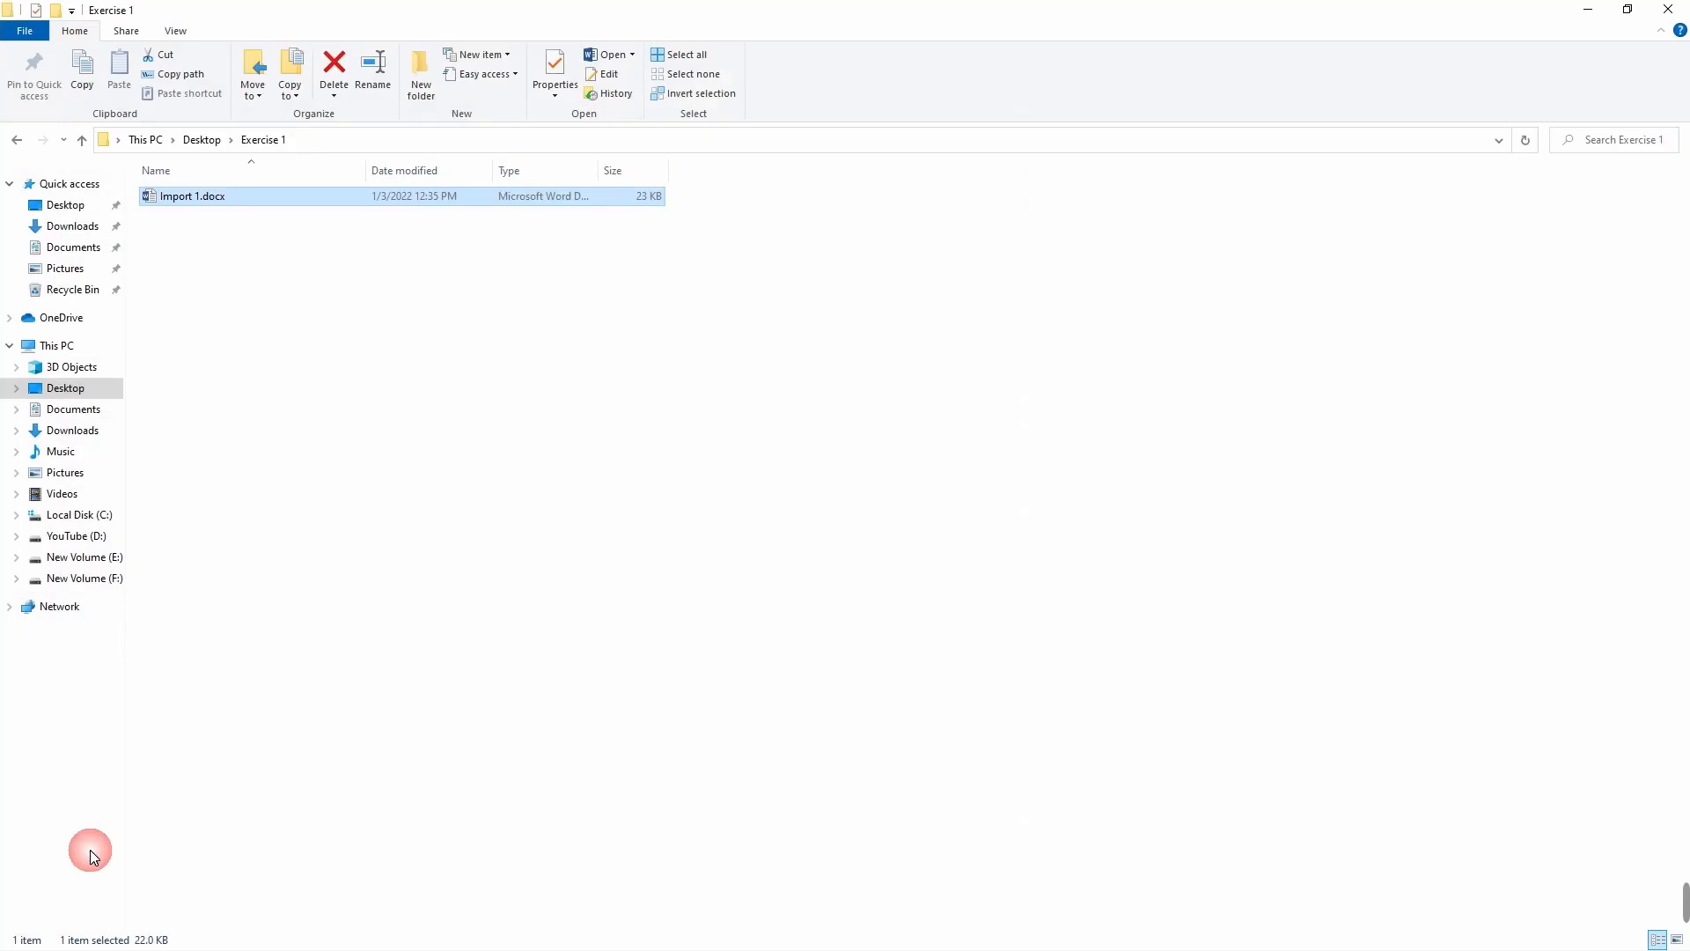
{"action": "left_click", "coordinate": [15, 140]}
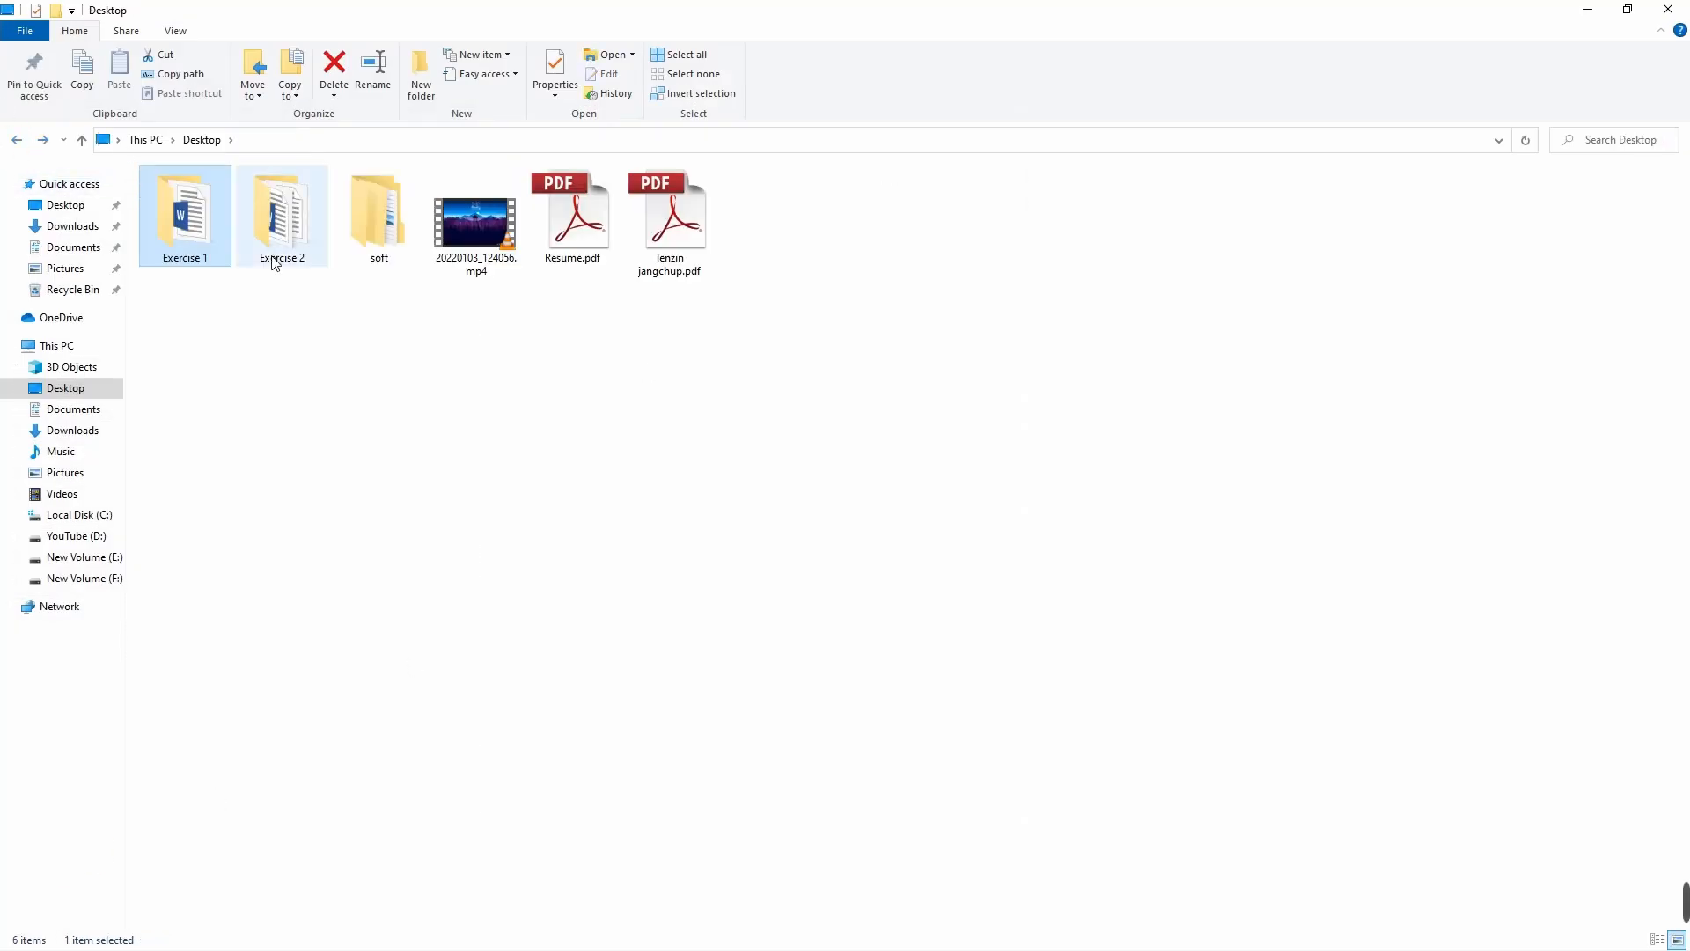
{"action": "left_click", "coordinate": [260, 301]}
{"action": "left_click_drag", "start_coordinate": [293, 289], "coordinate": [171, 233]}
{"action": "double_click", "coordinate": [198, 225]}
{"action": "left_click", "coordinate": [199, 197]}
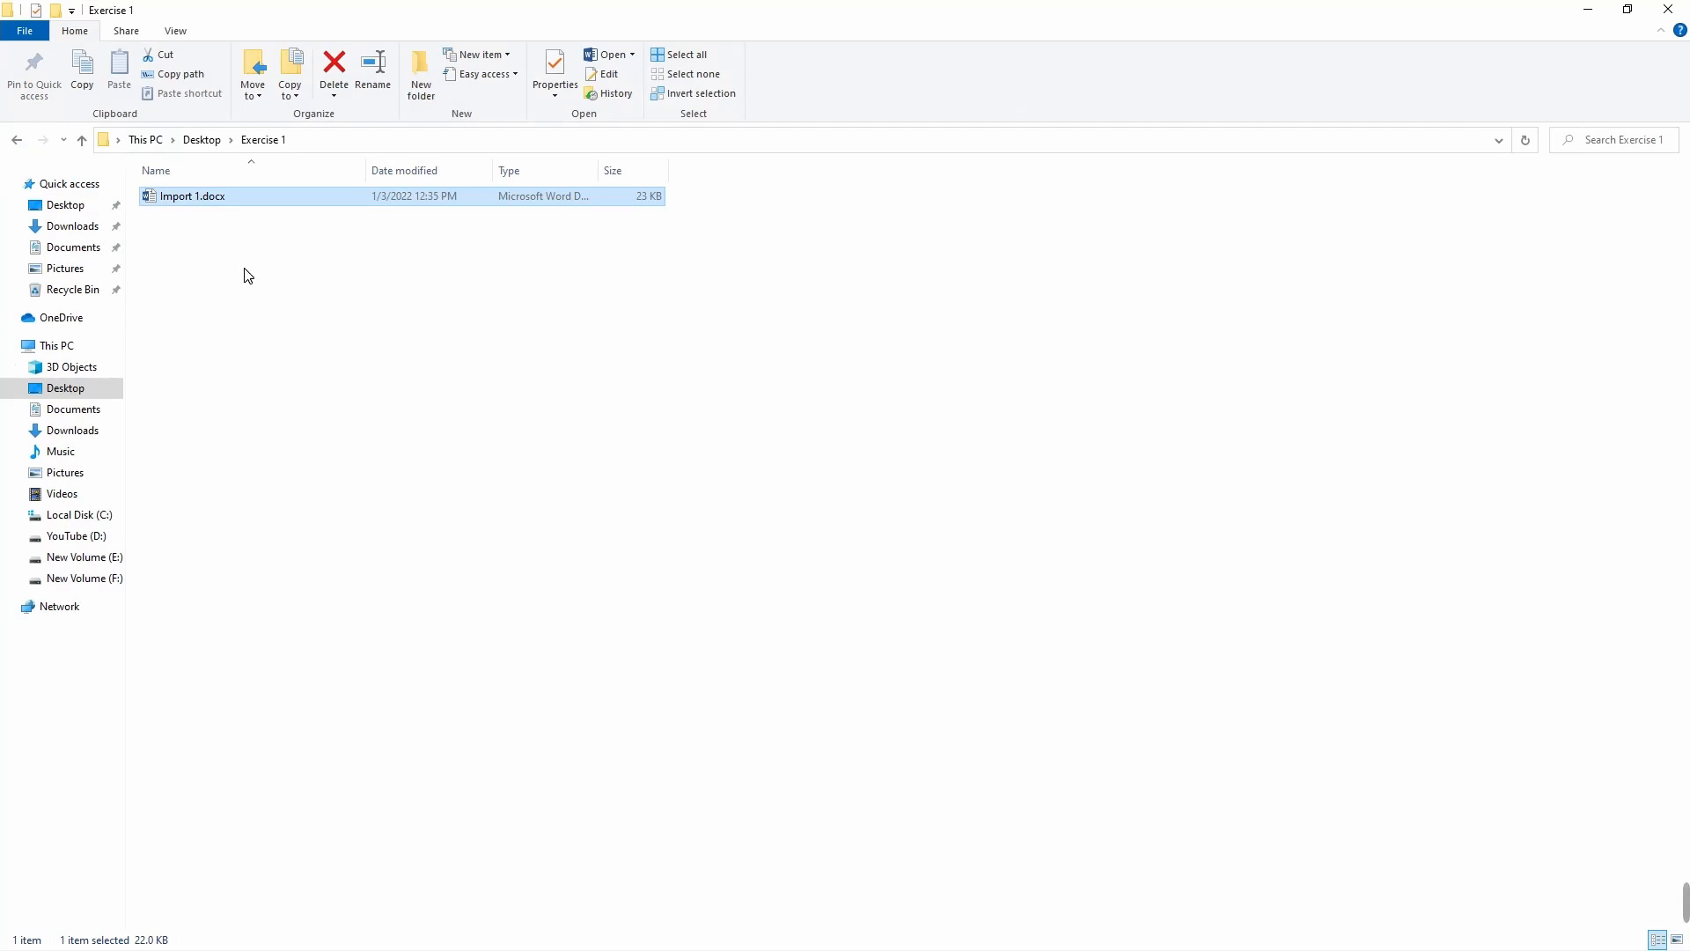
{"action": "left_click", "coordinate": [250, 241]}
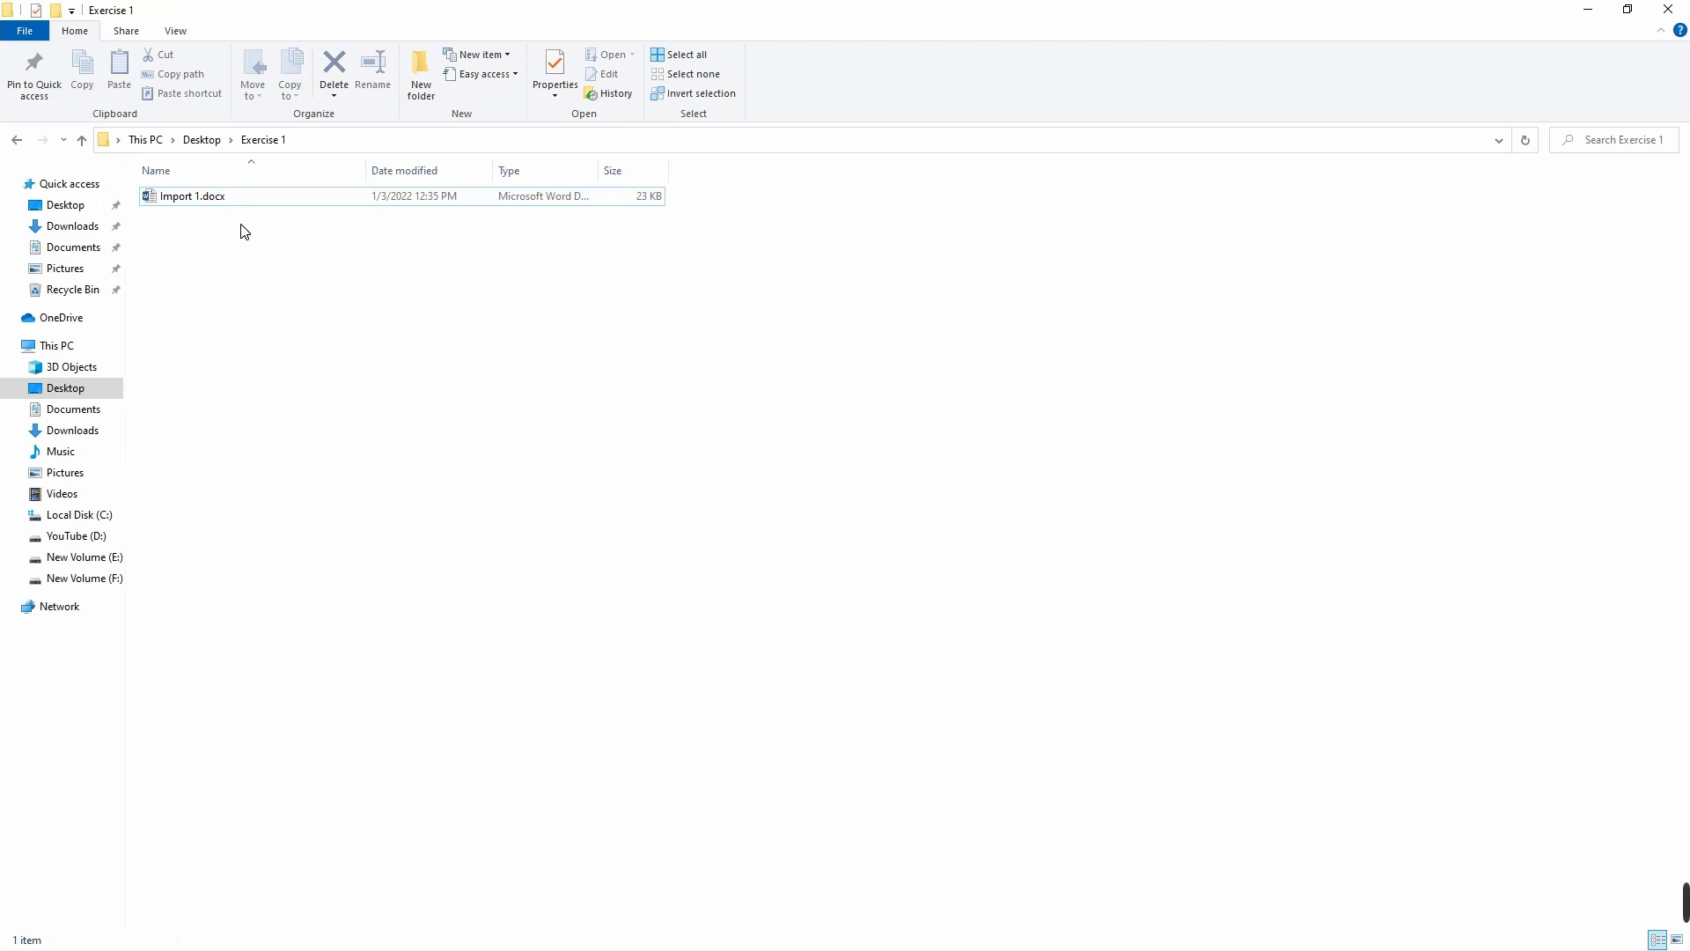
{"action": "left_click", "coordinate": [234, 197]}
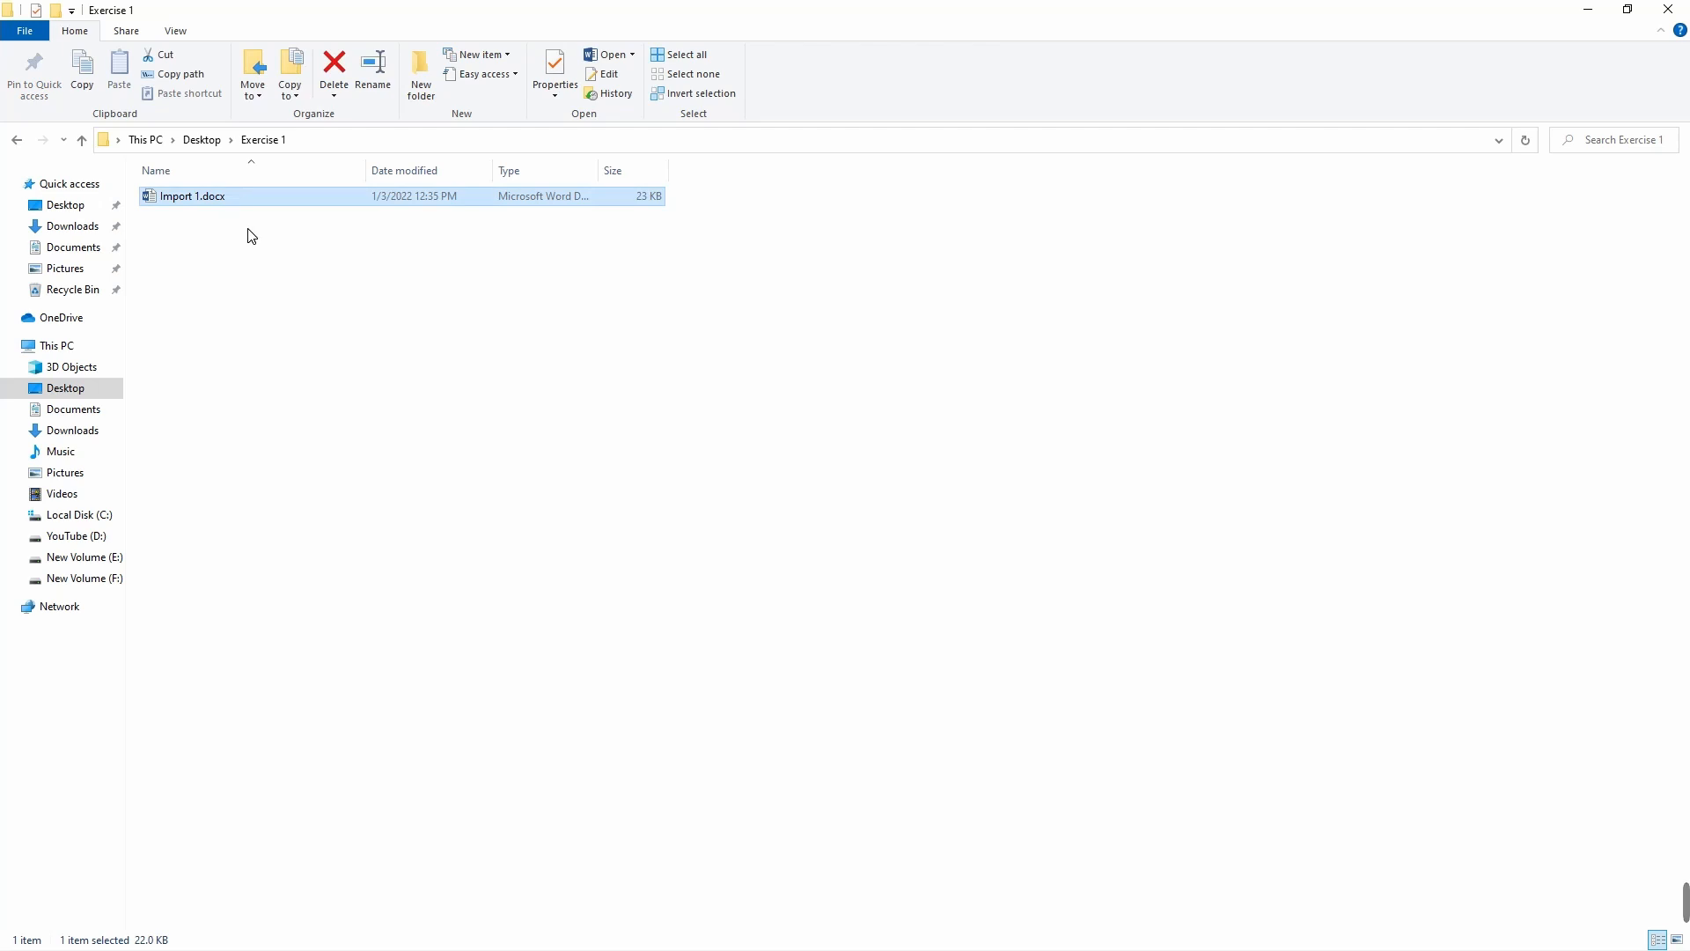
{"action": "left_click", "coordinate": [248, 236]}
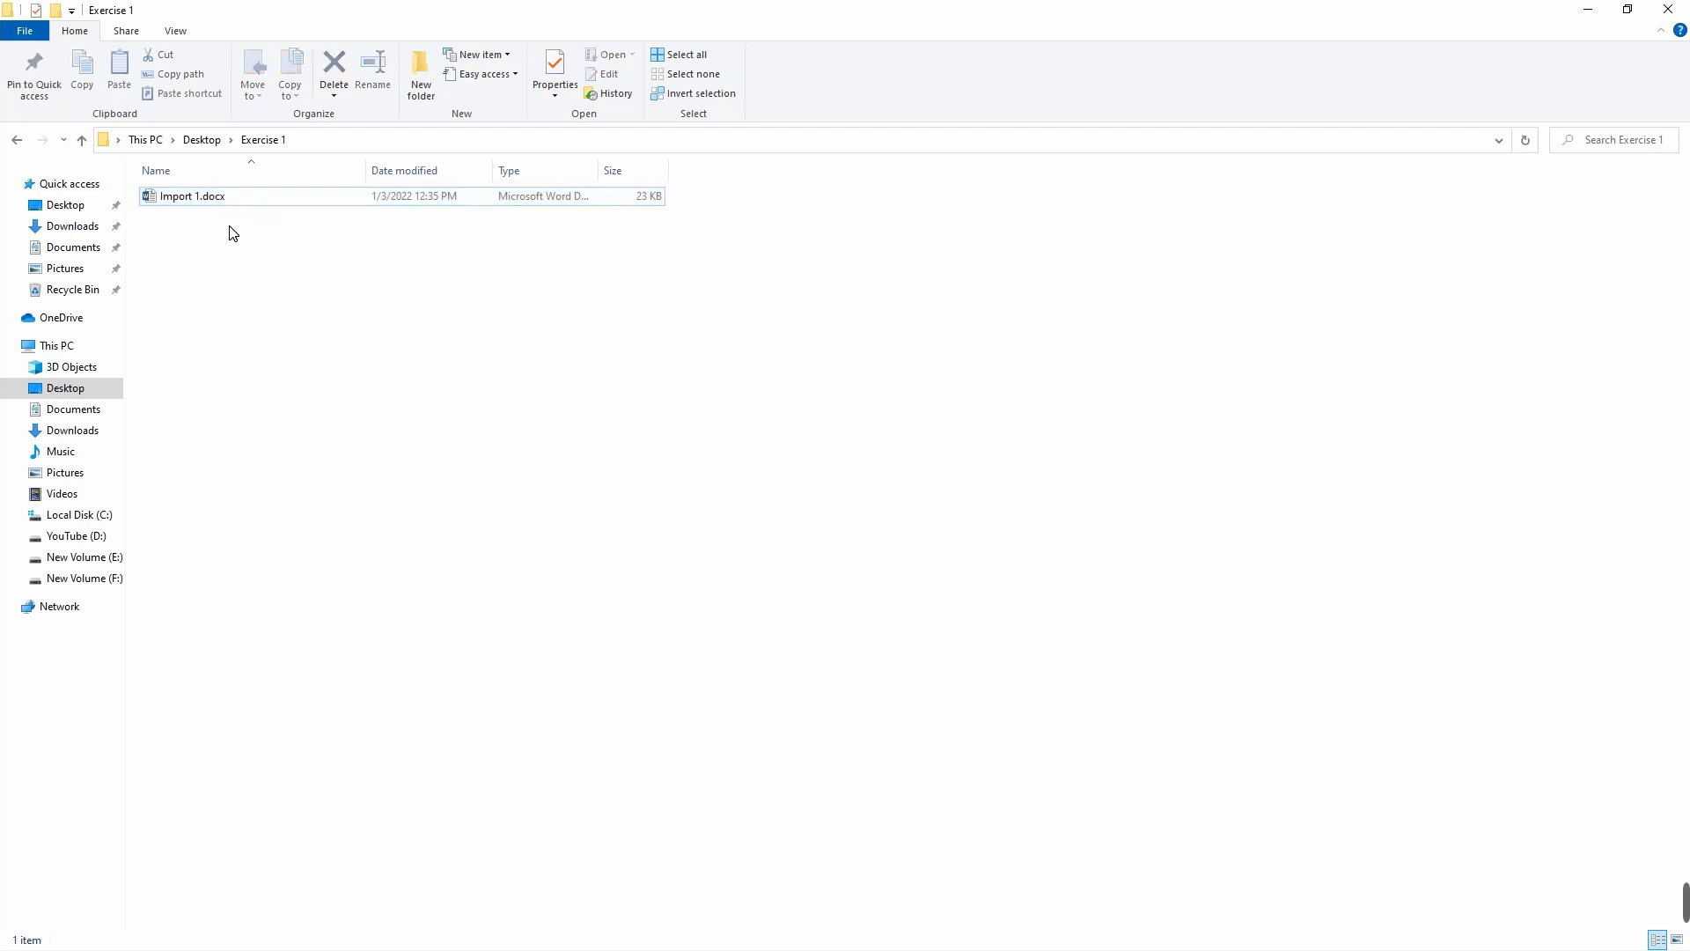
{"action": "left_click", "coordinate": [241, 198]}
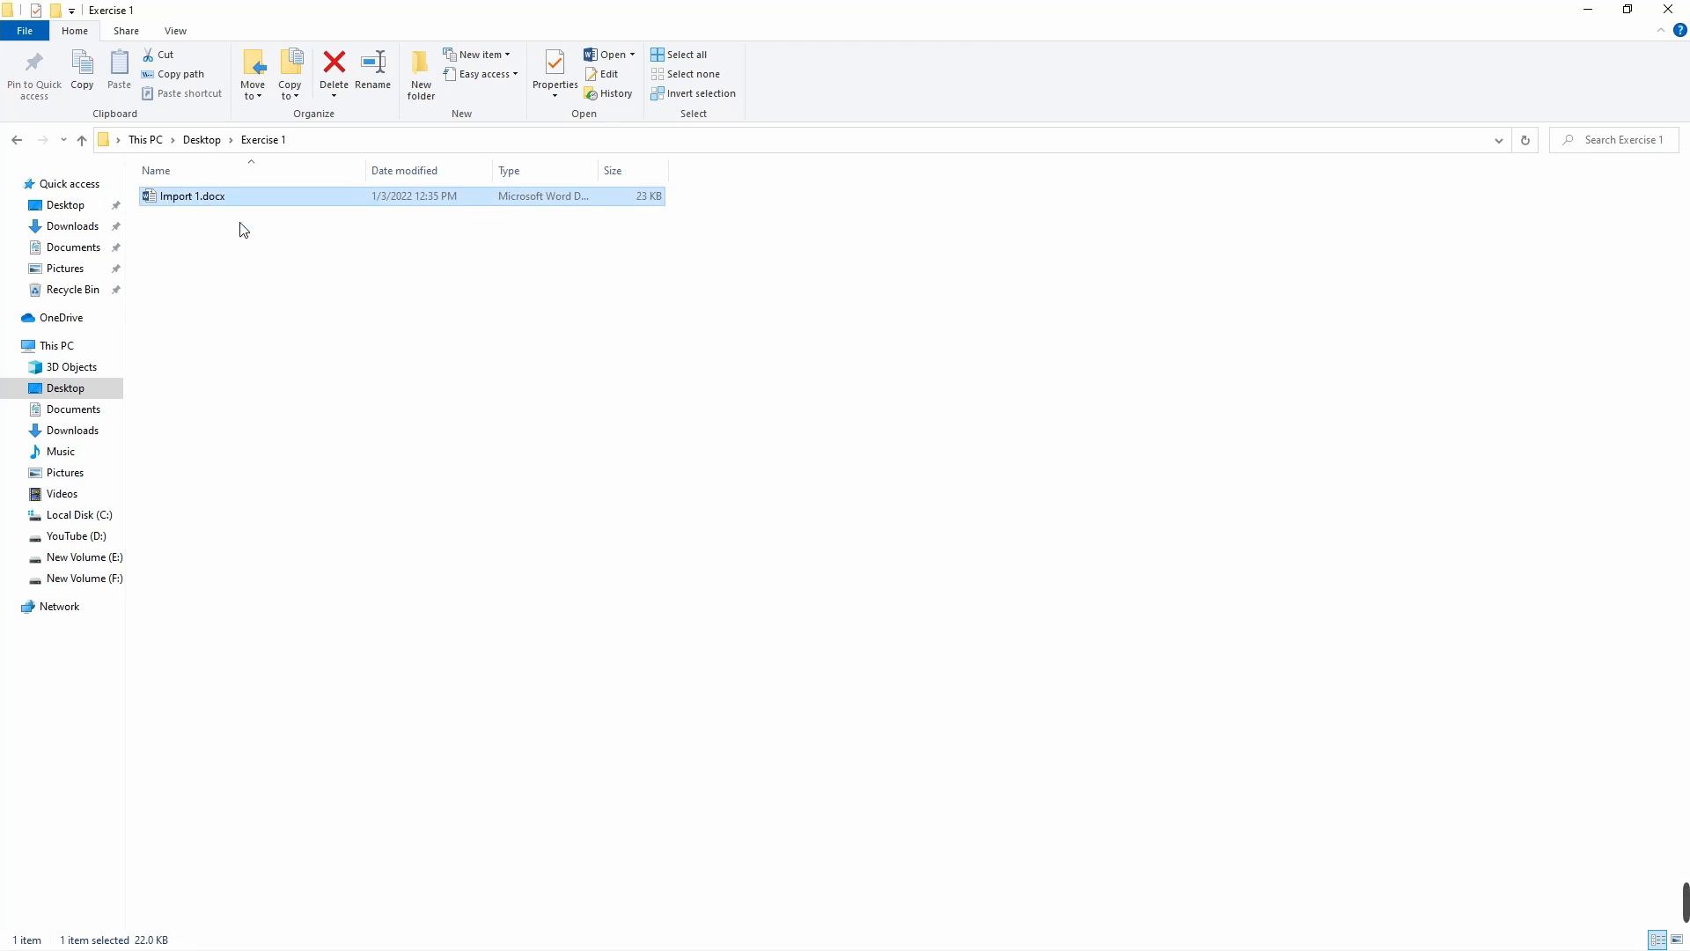
{"action": "left_click", "coordinate": [189, 219]}
Step: Look over the Word files Document 1.docx to Document 5.docx in the Desktop's Exercise 2 folder, then close File Explorer
{"action": "left_click", "coordinate": [19, 141]}
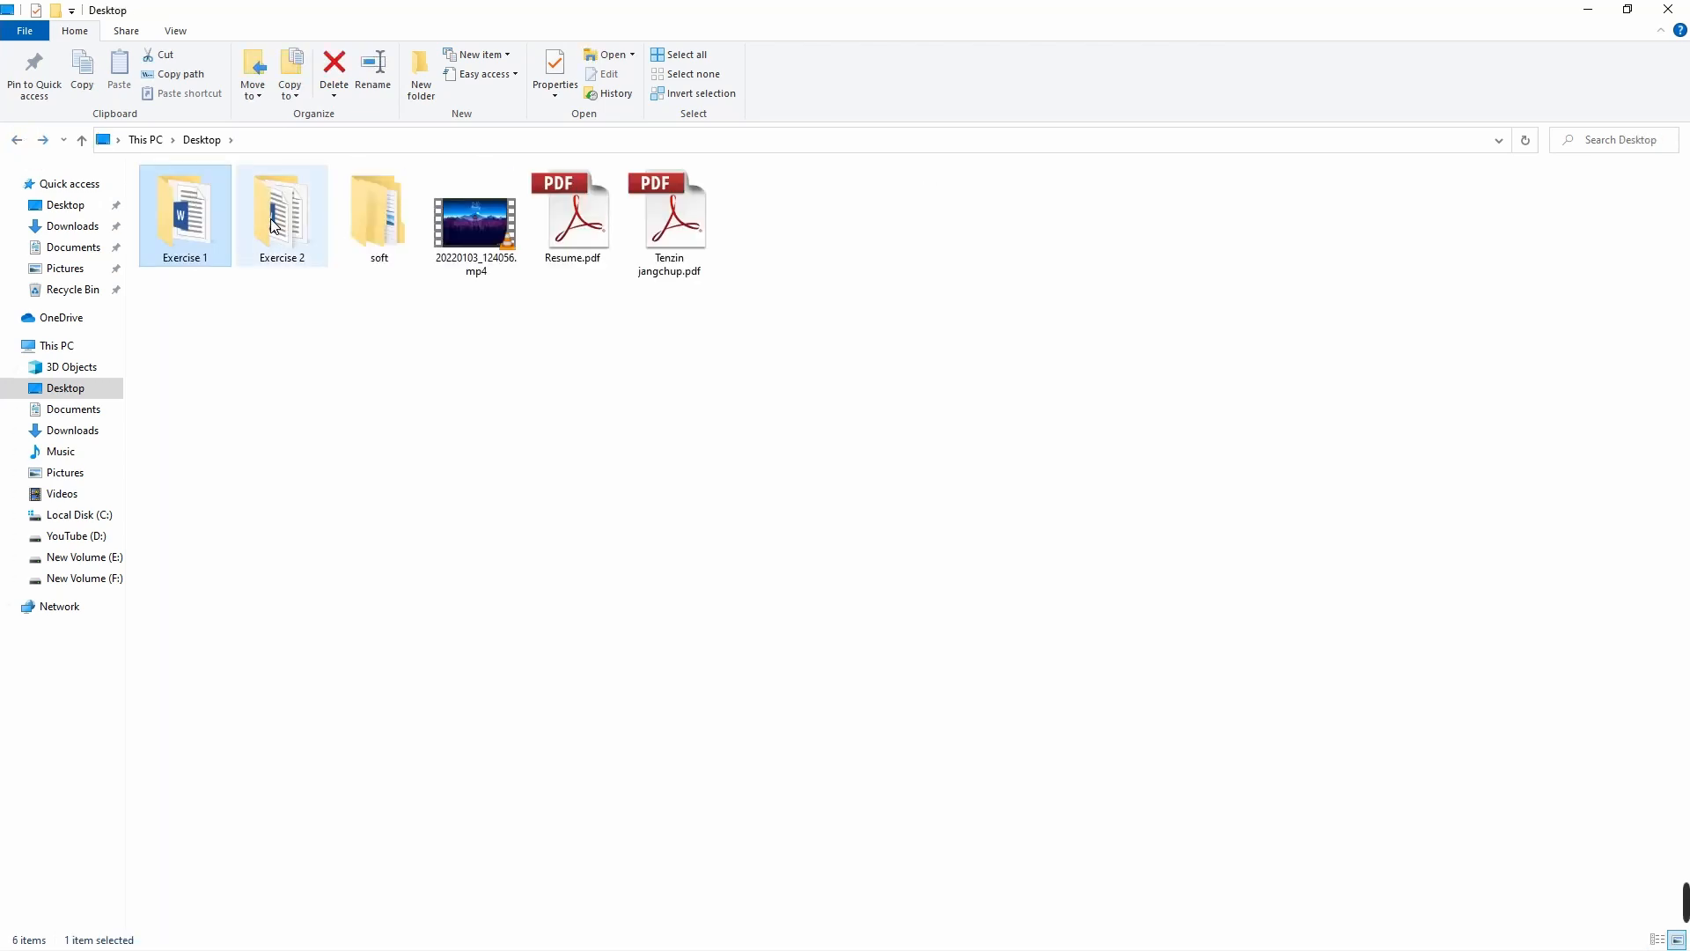
{"action": "double_click", "coordinate": [278, 260]}
{"action": "left_click_drag", "start_coordinate": [176, 302], "coordinate": [203, 196]}
{"action": "left_click", "coordinate": [211, 310]}
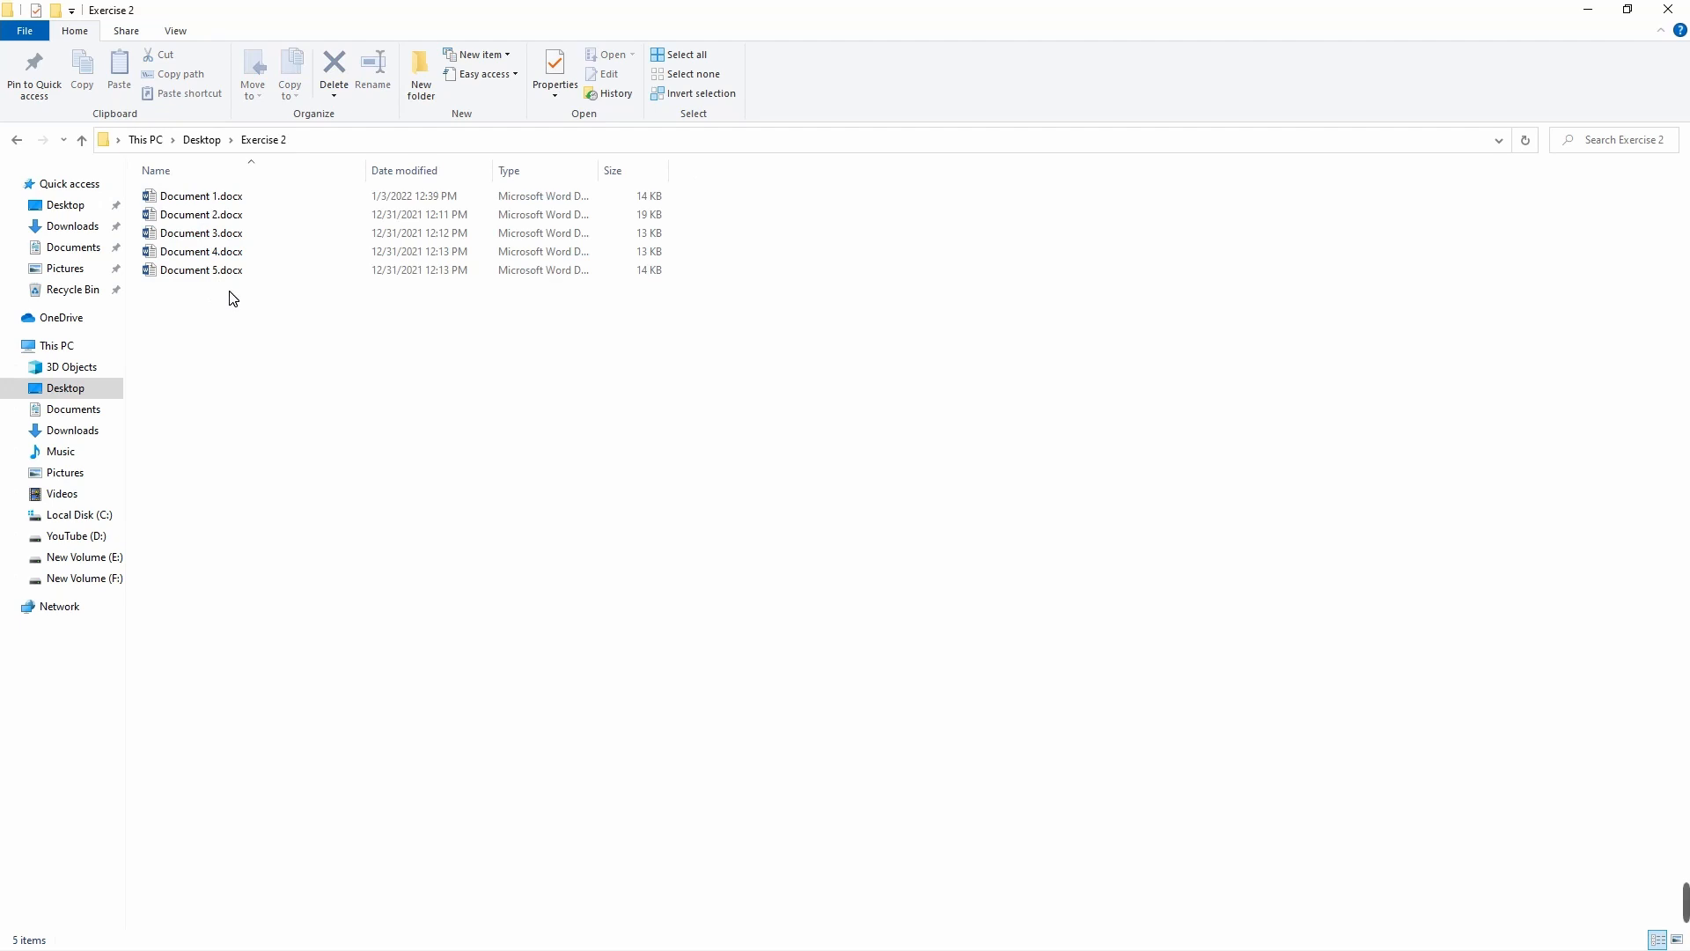
{"action": "left_click", "coordinate": [204, 197]}
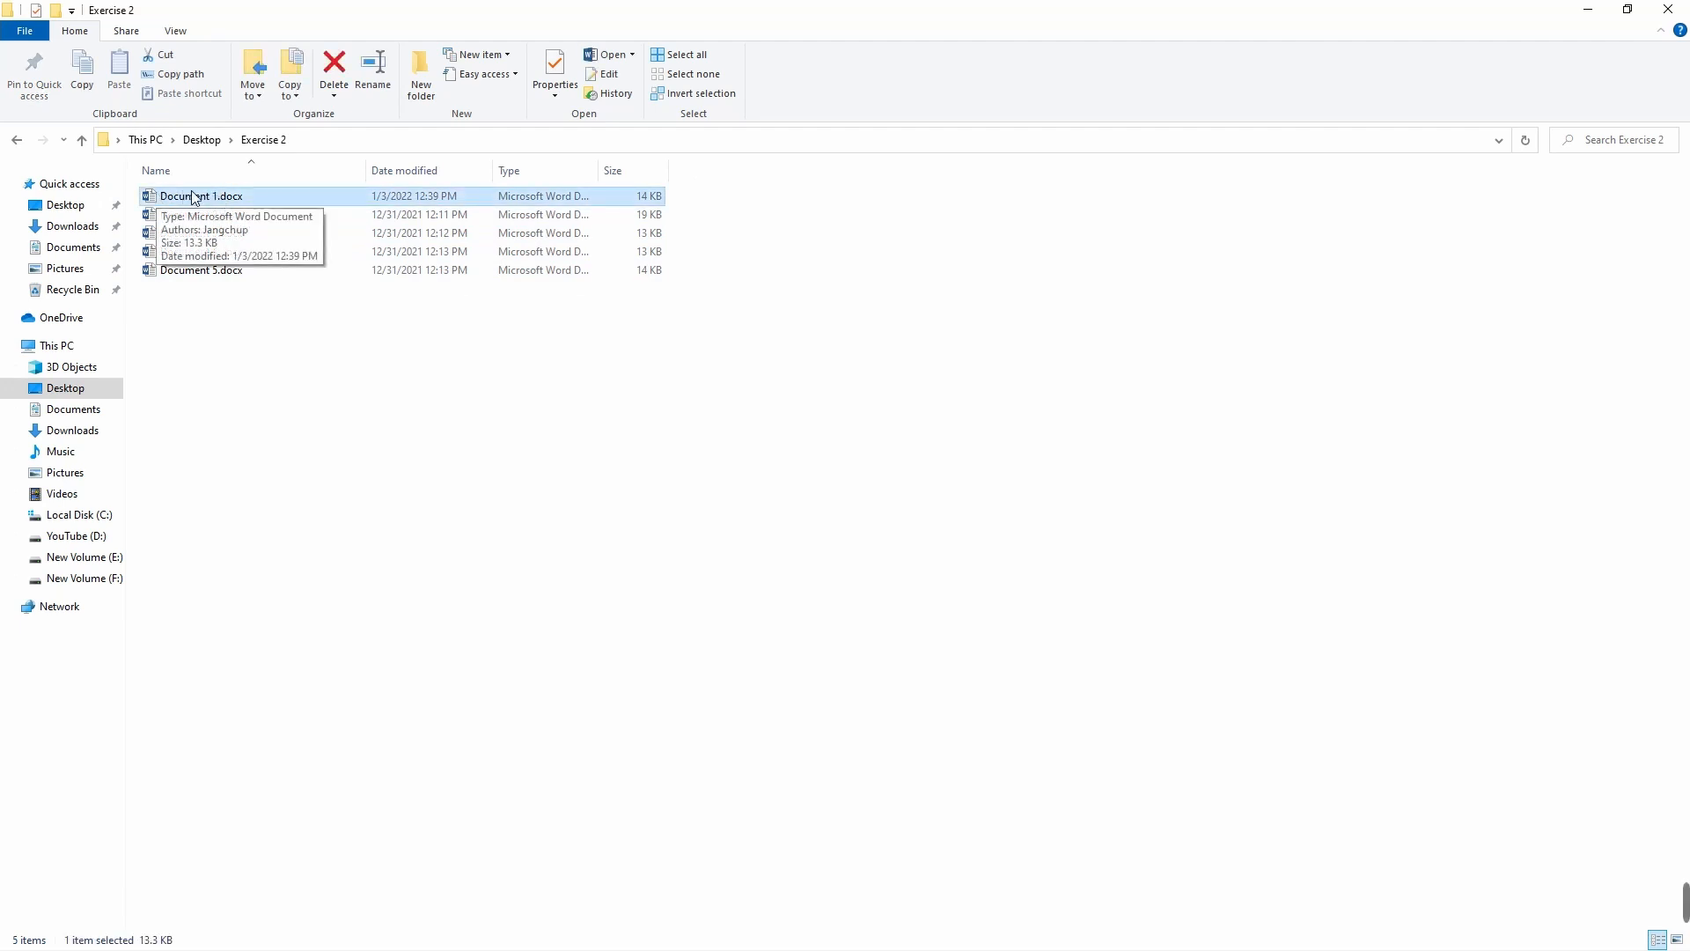
{"action": "left_click", "coordinate": [180, 215]}
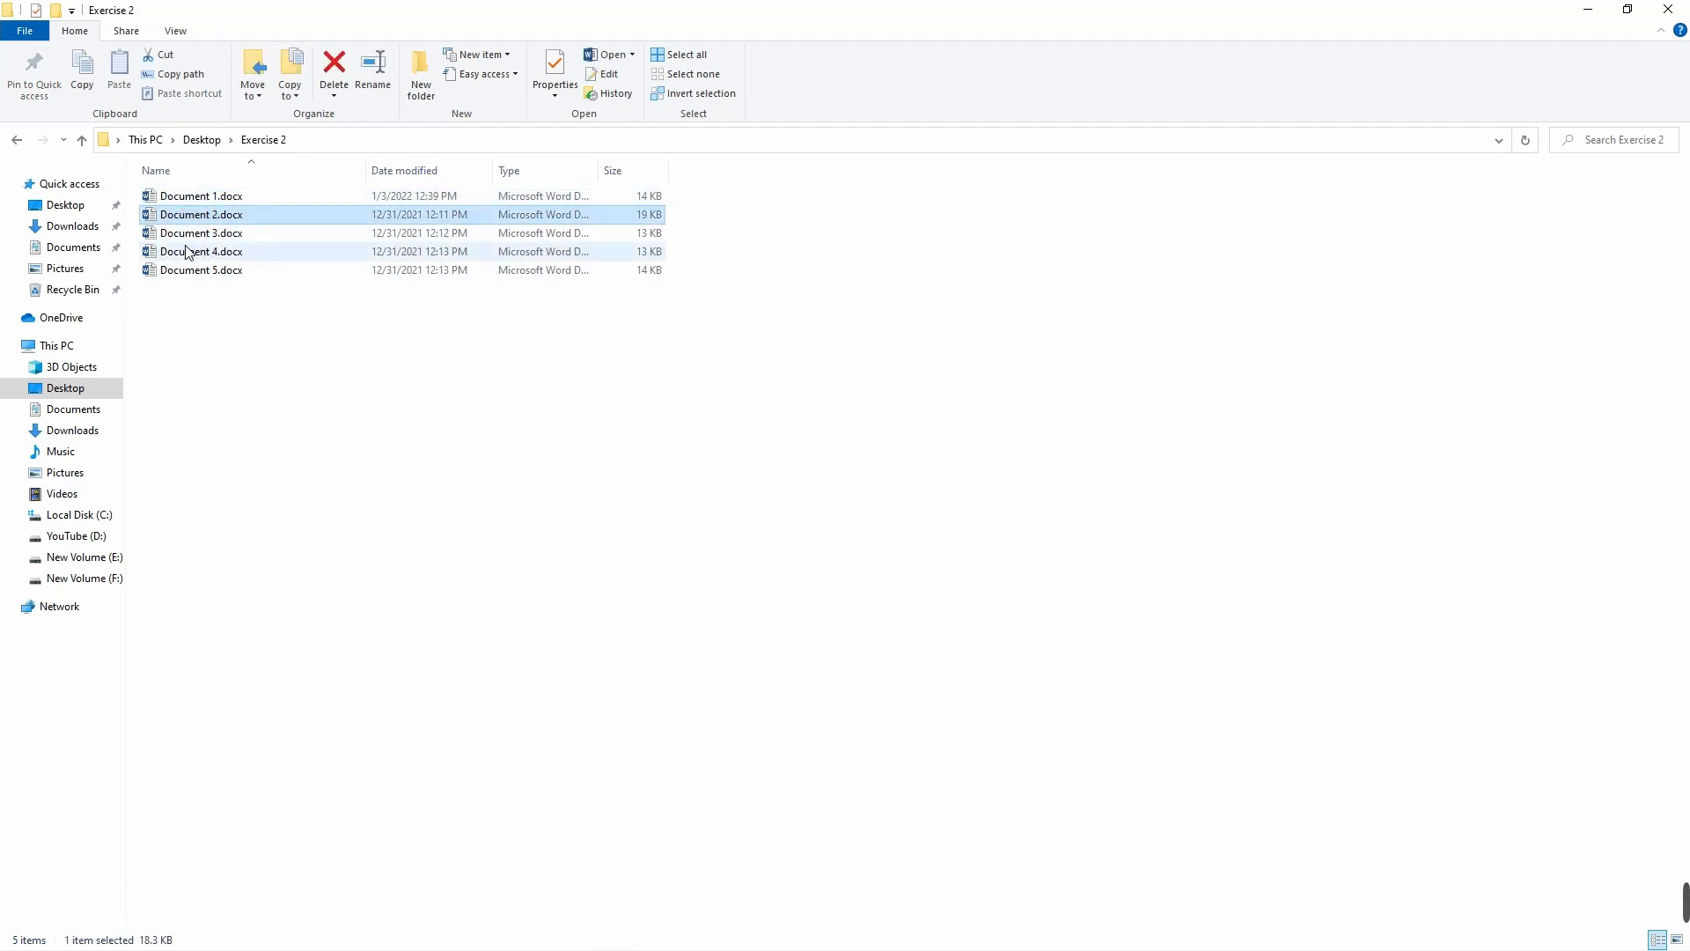
{"action": "left_click", "coordinate": [189, 232]}
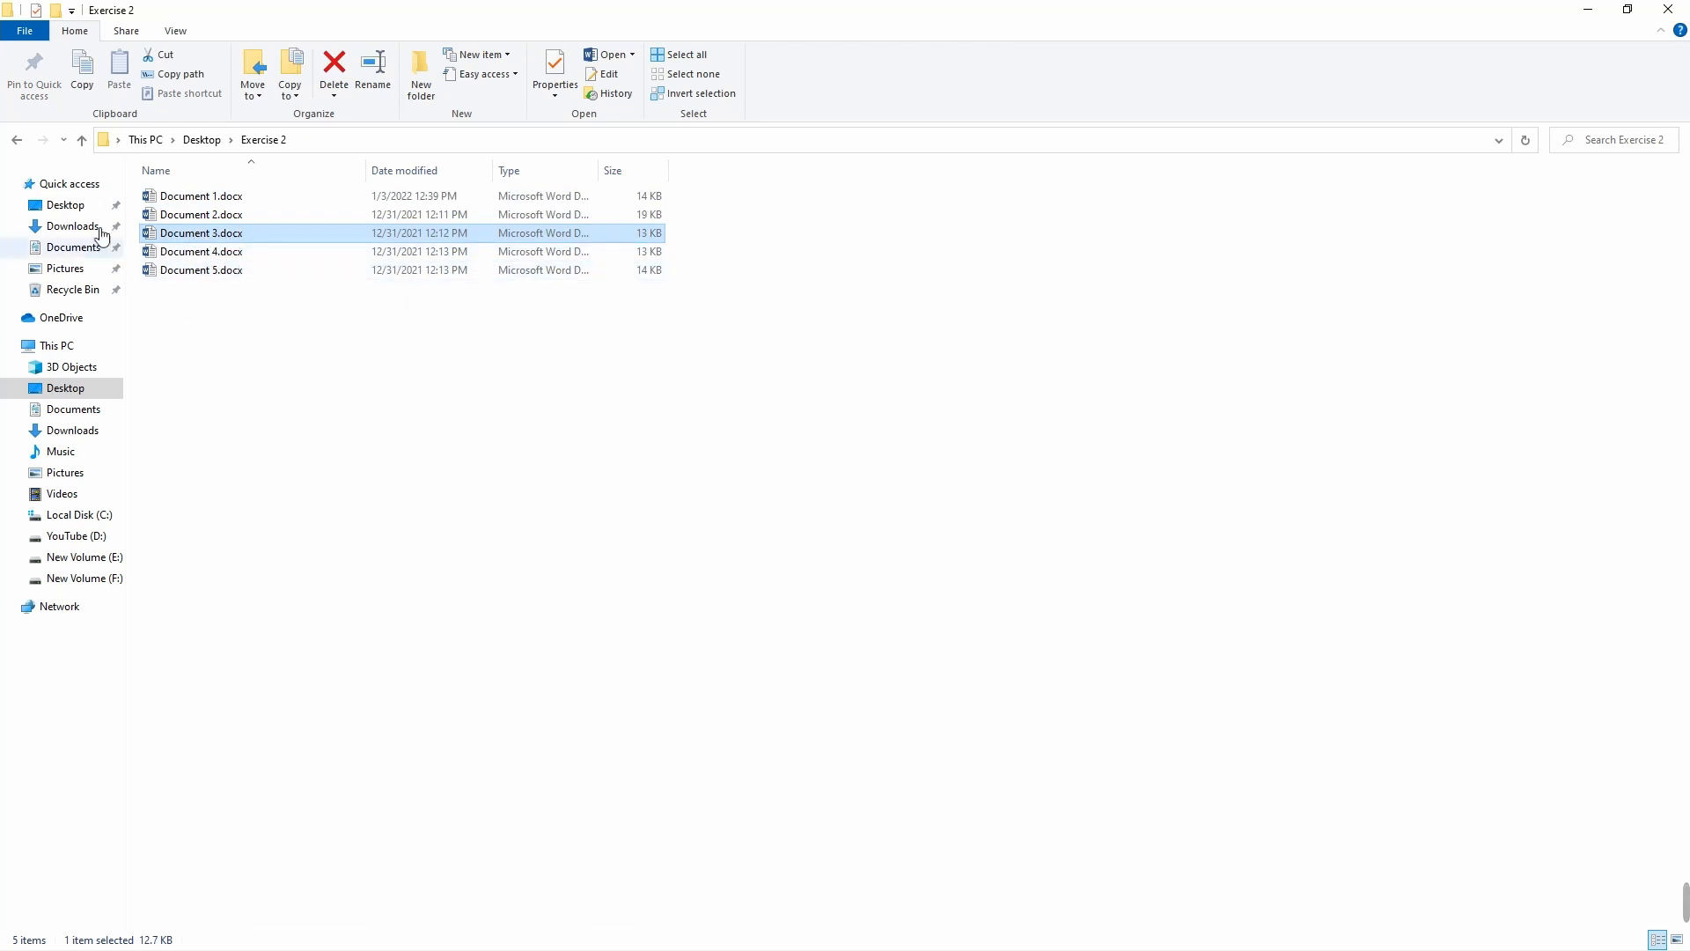
{"action": "left_click", "coordinate": [16, 141]}
{"action": "left_click", "coordinate": [823, 268]}
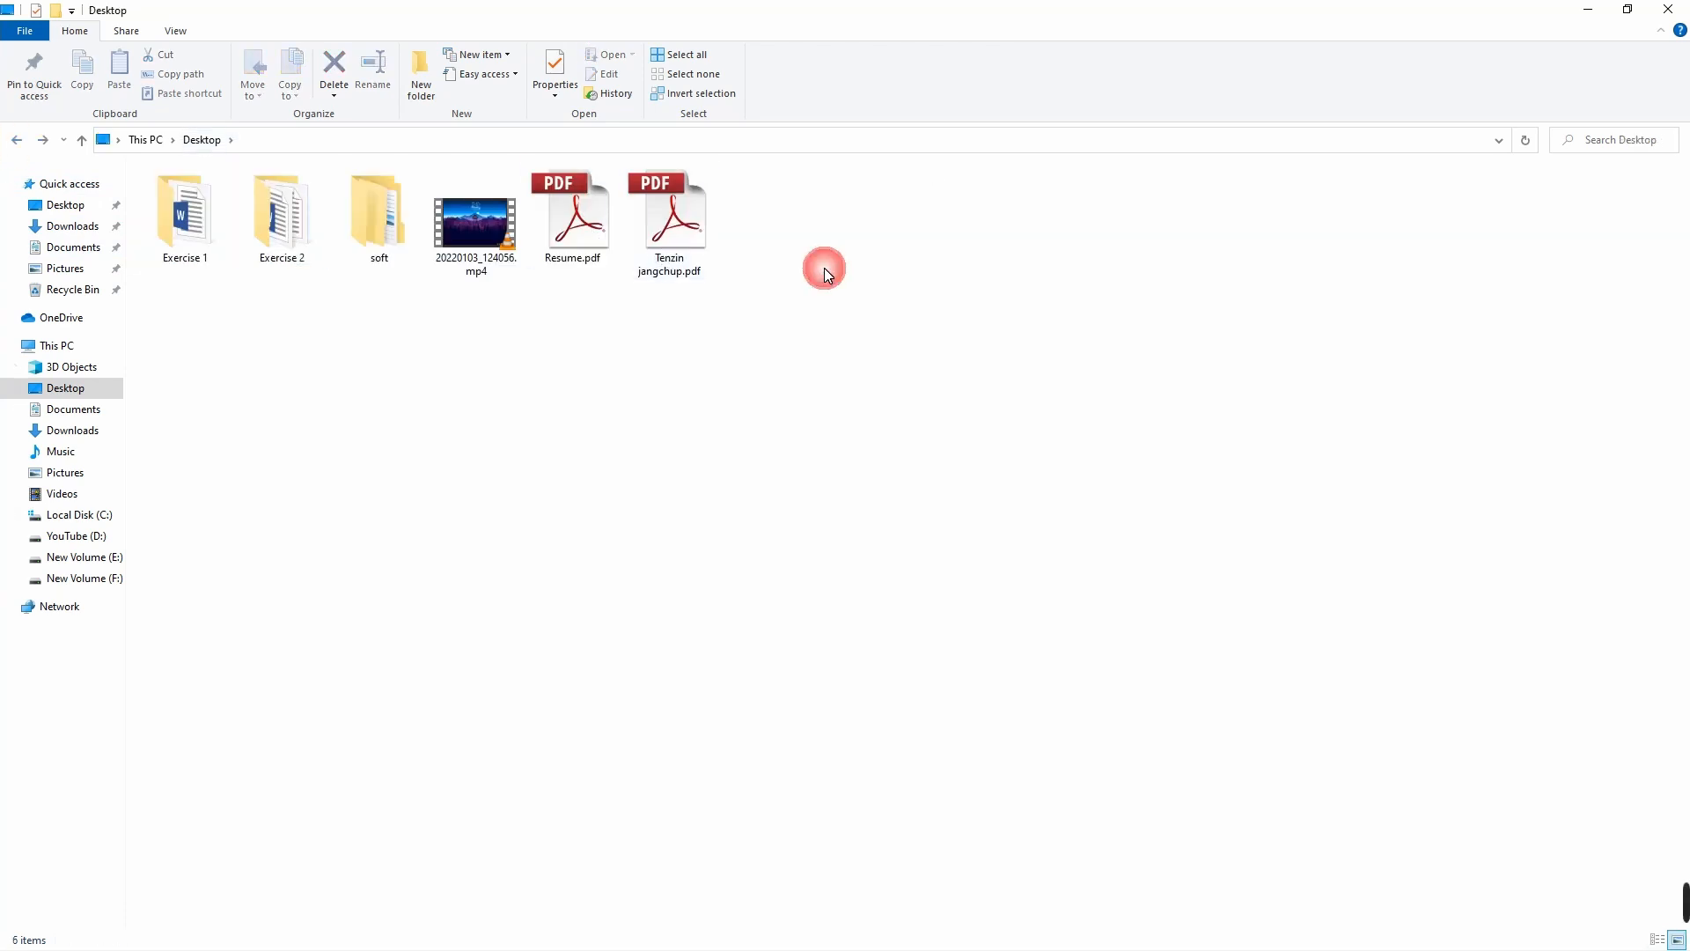
{"action": "left_click", "coordinate": [1670, 11]}
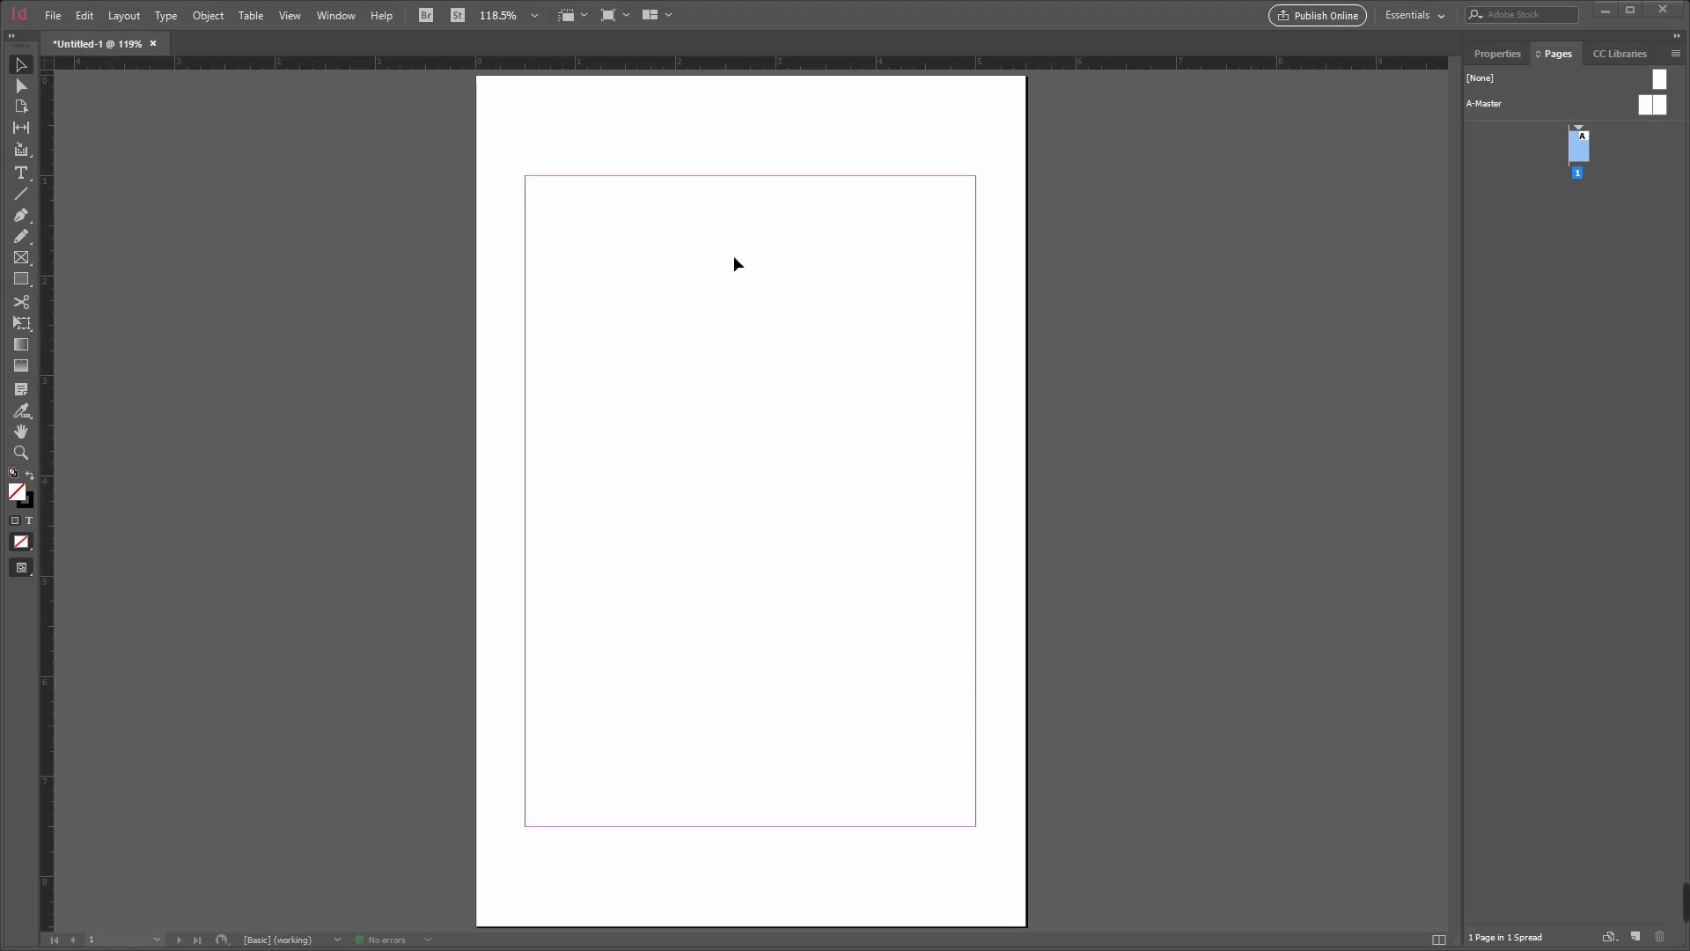
Step: Place Import 1.docx from the Exercise 1 folder at the top margin of page 1, autoflowing it onto added pages until the story ends
{"action": "left_click", "coordinate": [55, 19]}
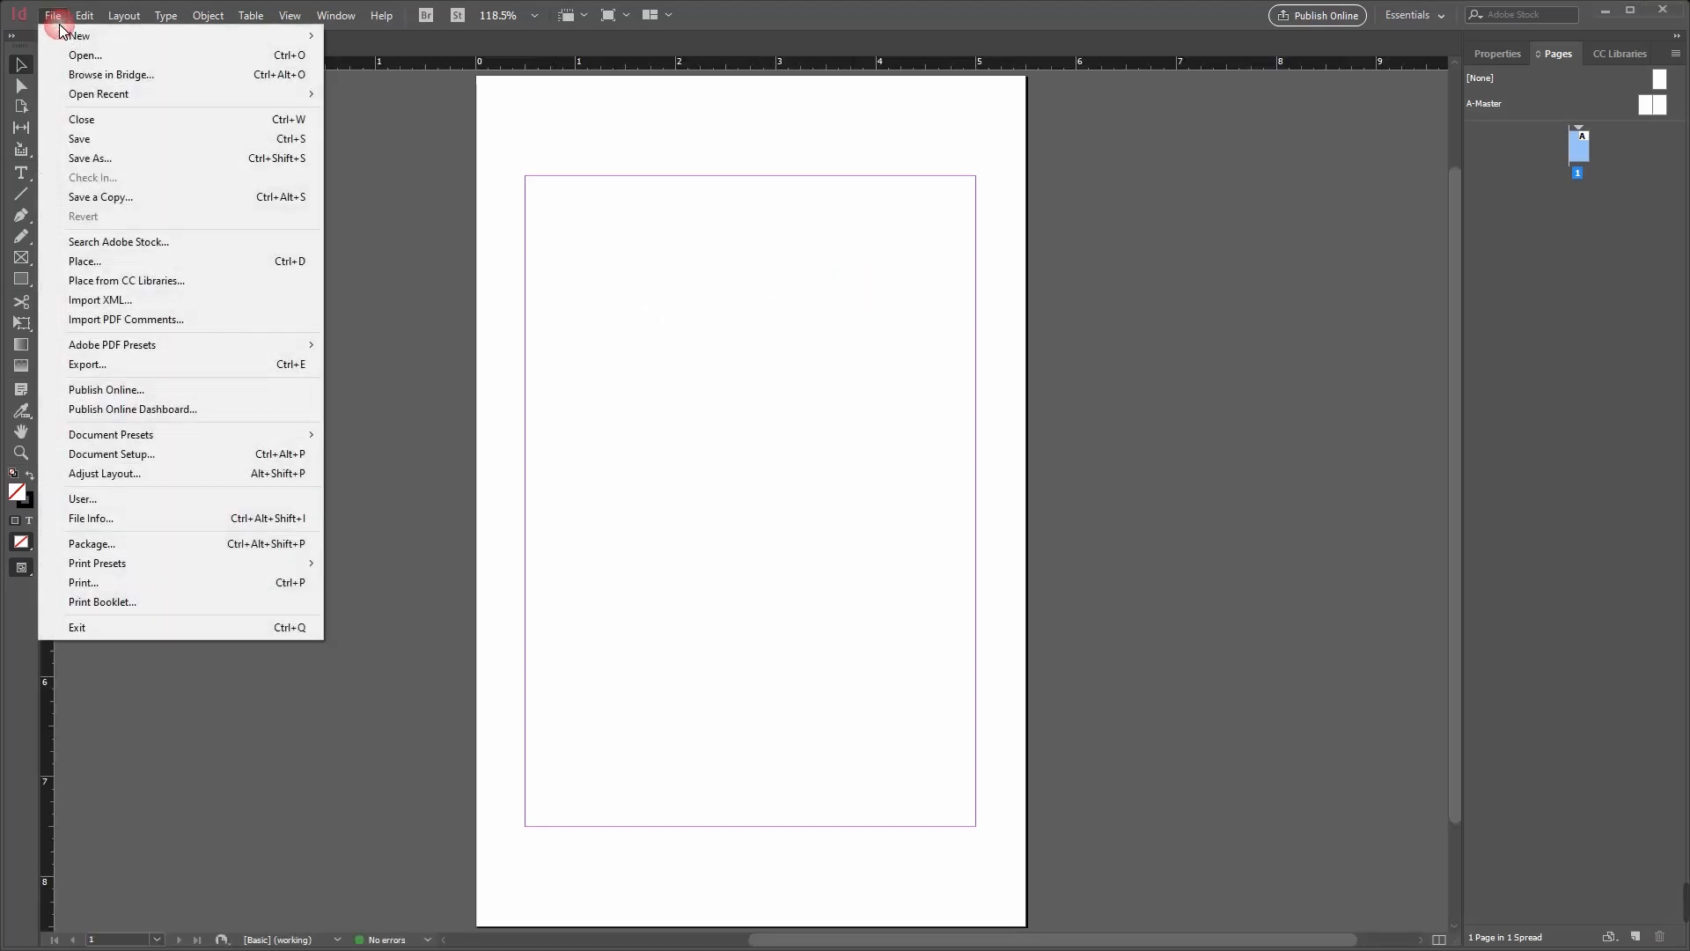
{"action": "left_click", "coordinate": [105, 262]}
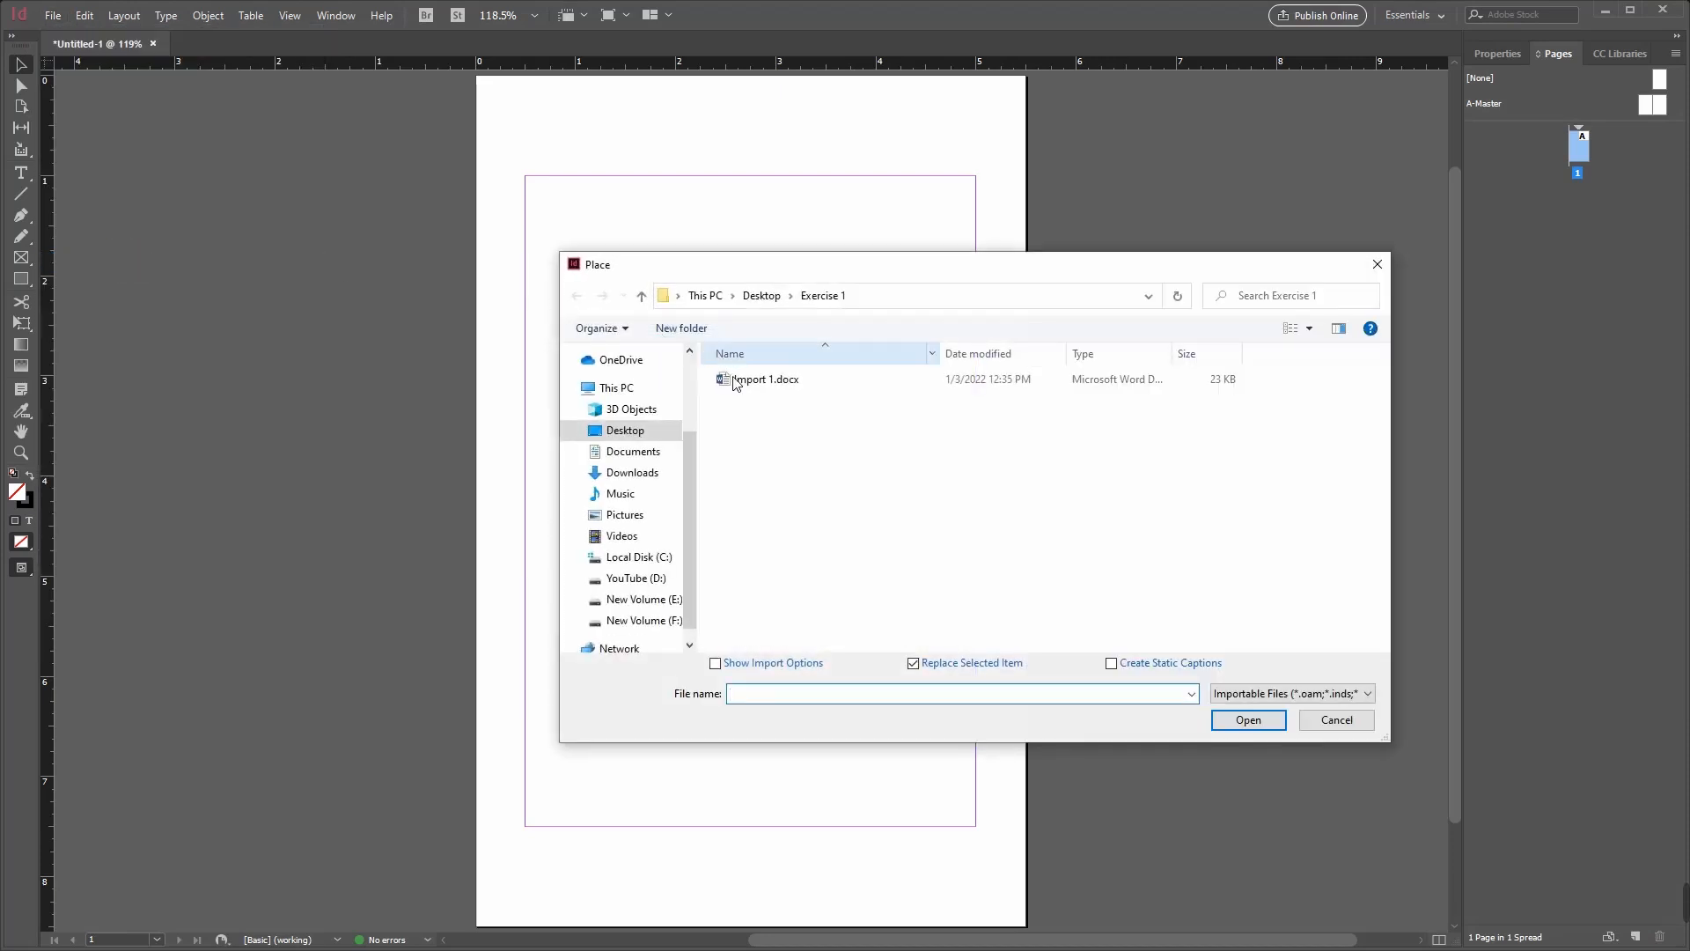
{"action": "left_click", "coordinate": [757, 386]}
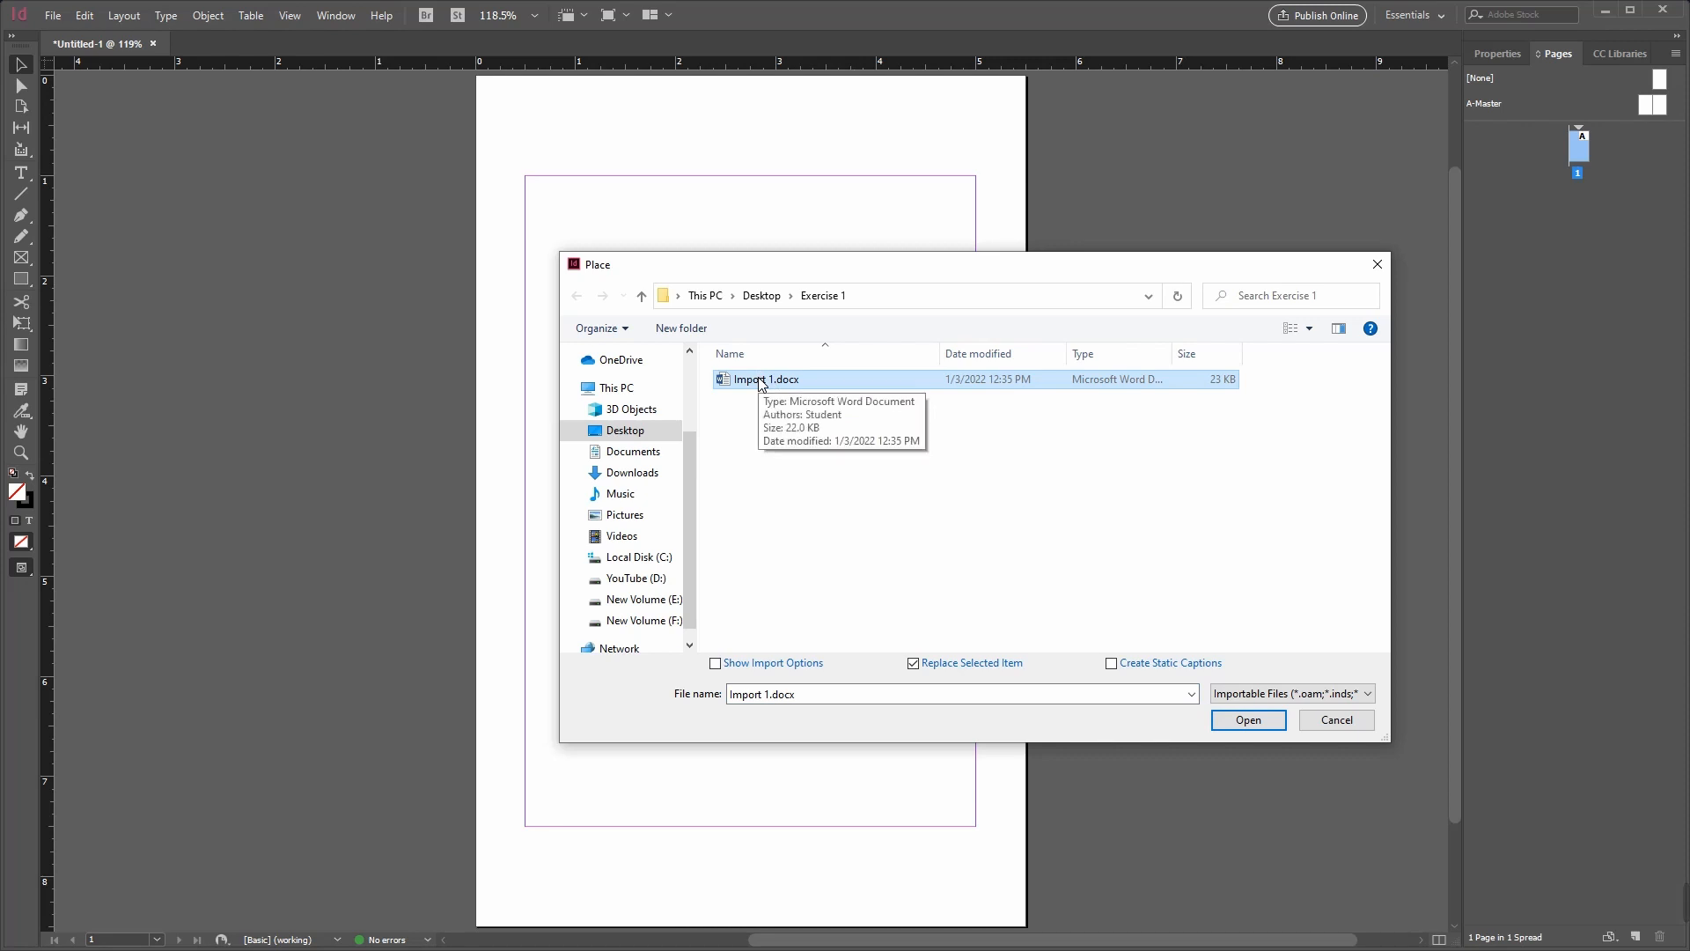
{"action": "double_click", "coordinate": [762, 382]}
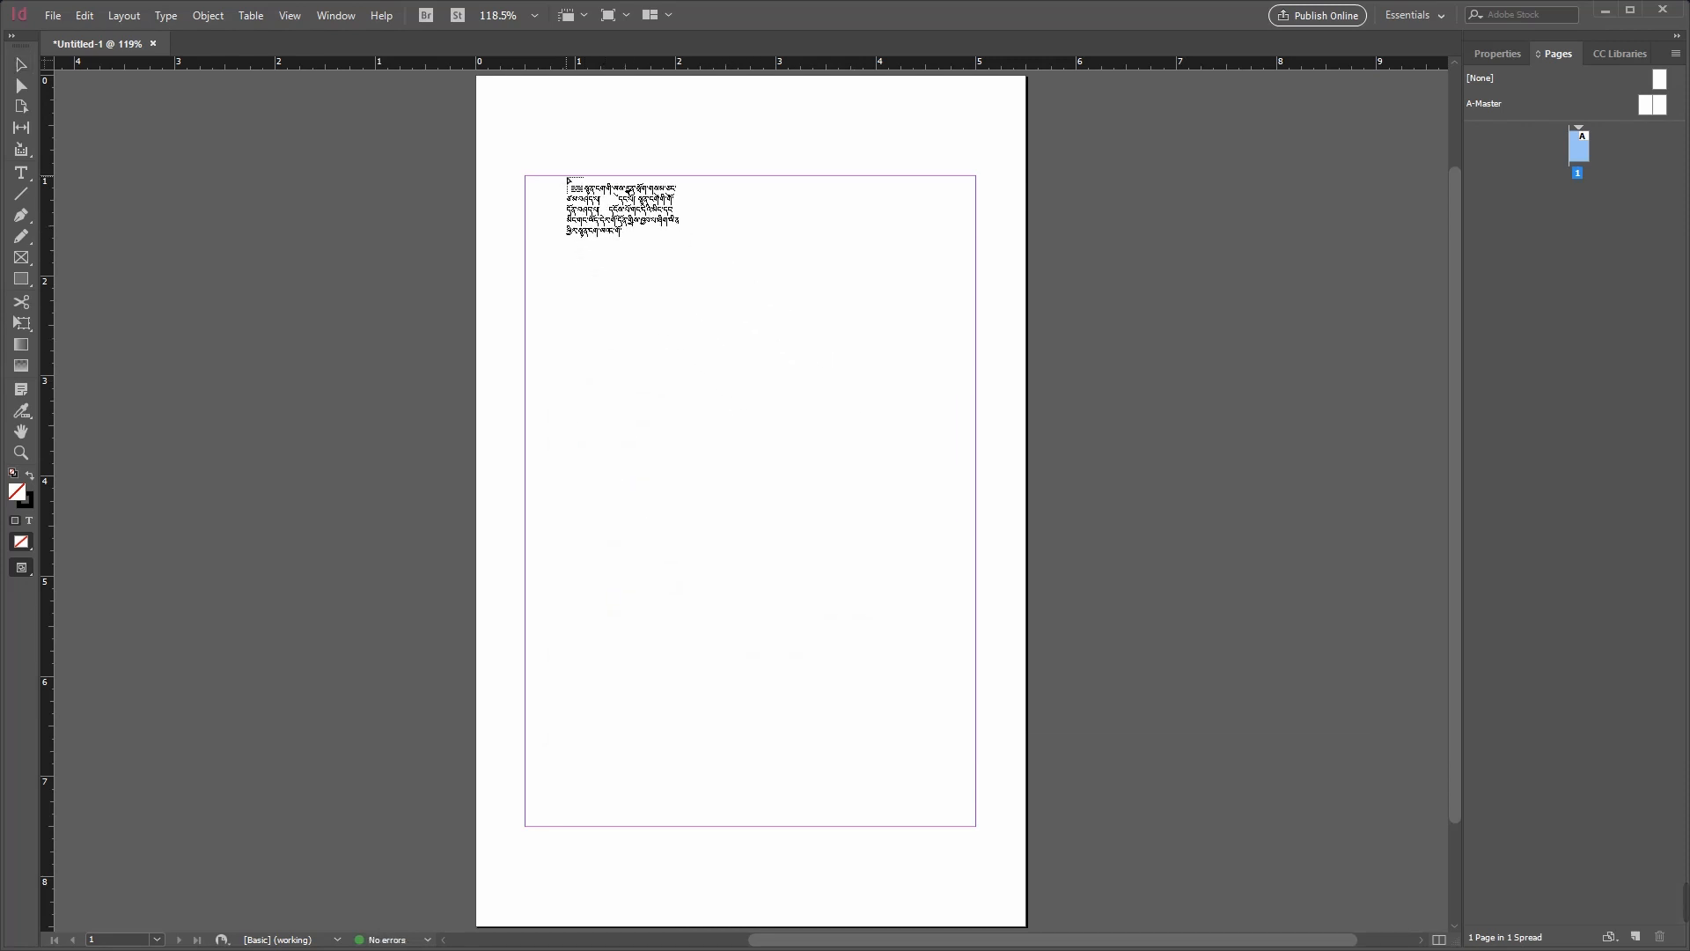
{"action": "left_click", "coordinate": [567, 179]}
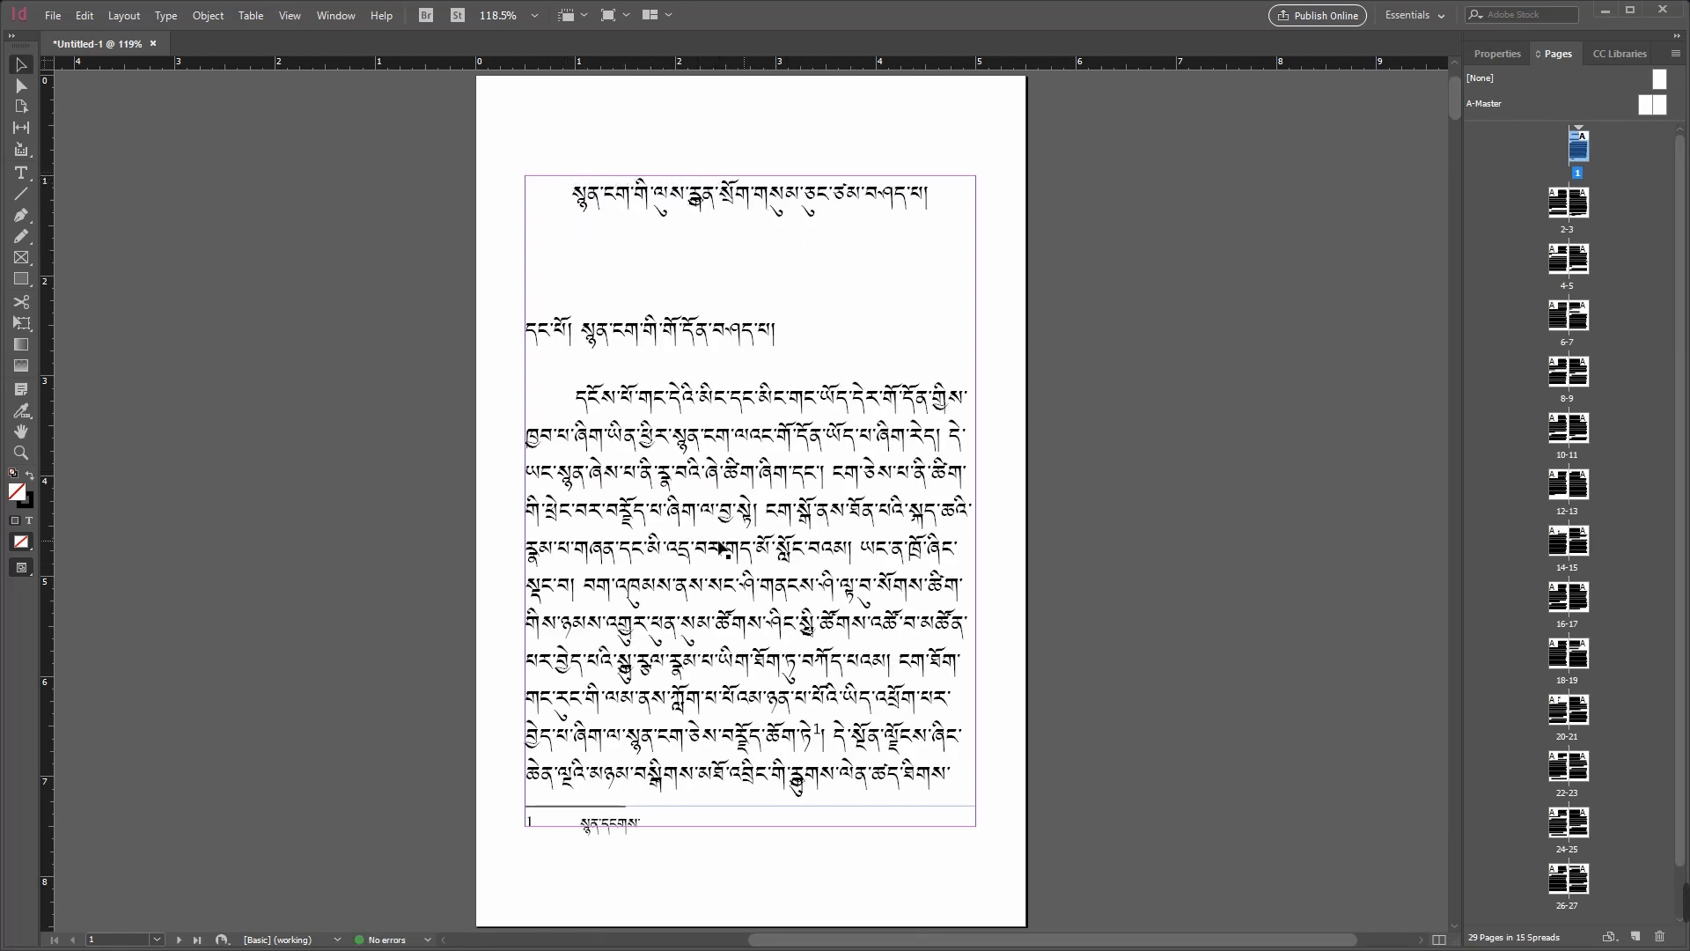
Step: Delete the text frames on pages 27, 28 and 29
{"action": "scroll", "coordinate": [1681, 361], "scroll_direction": "down", "scroll_amount": 1}
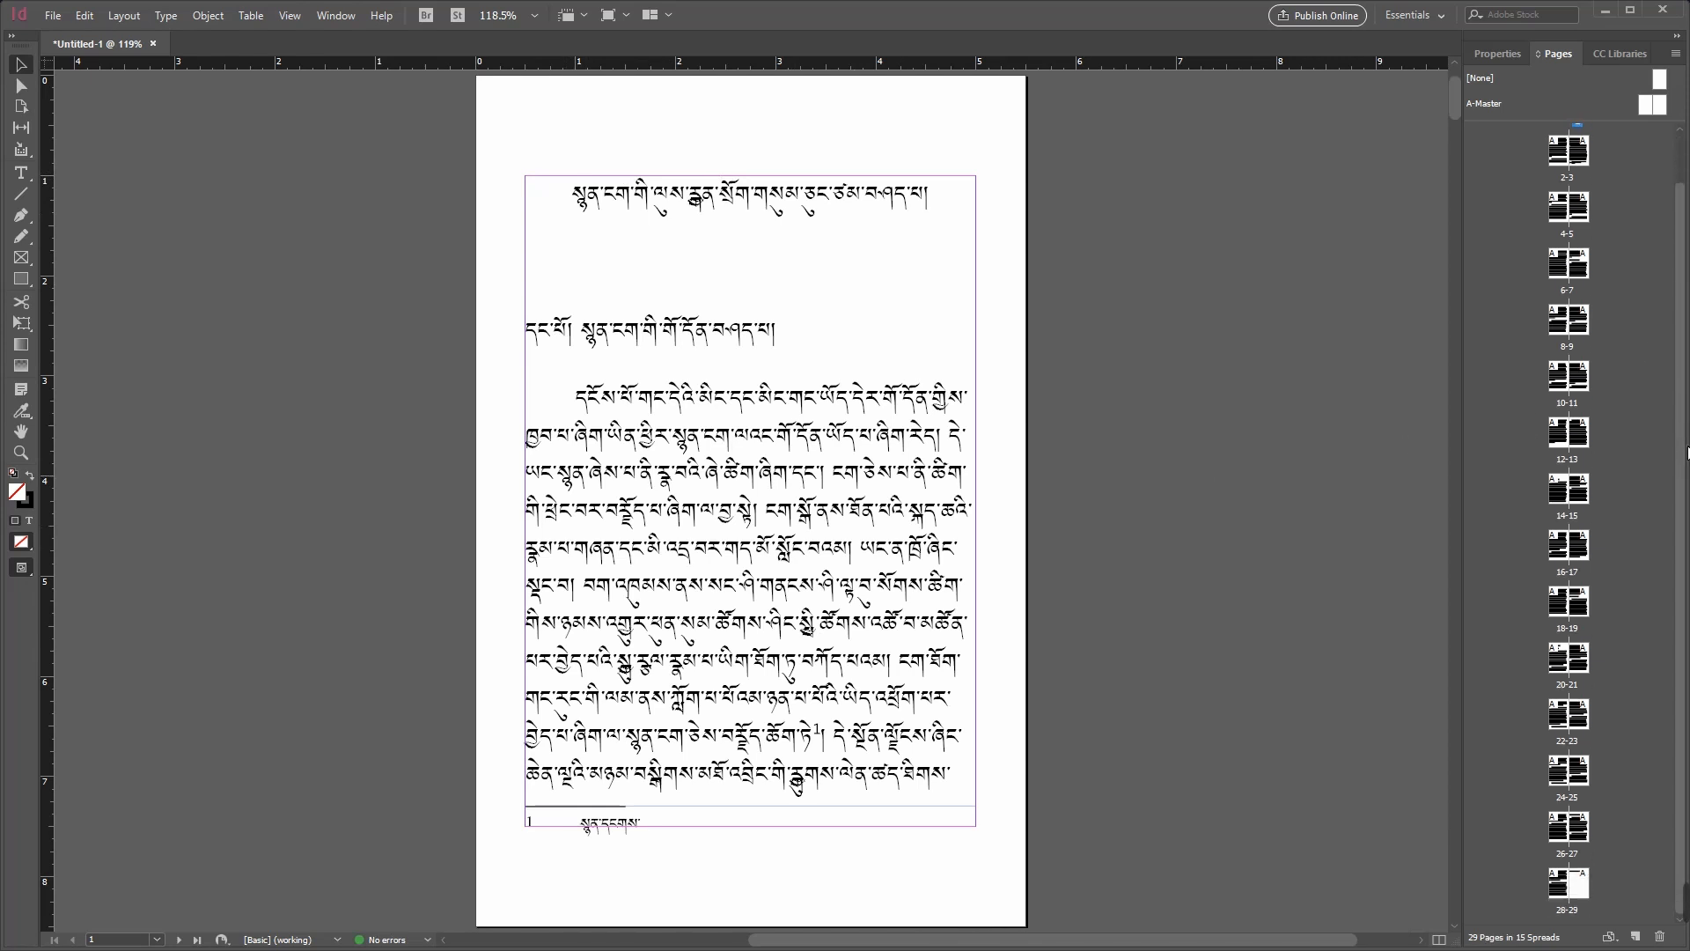
{"action": "double_click", "coordinate": [1581, 830]}
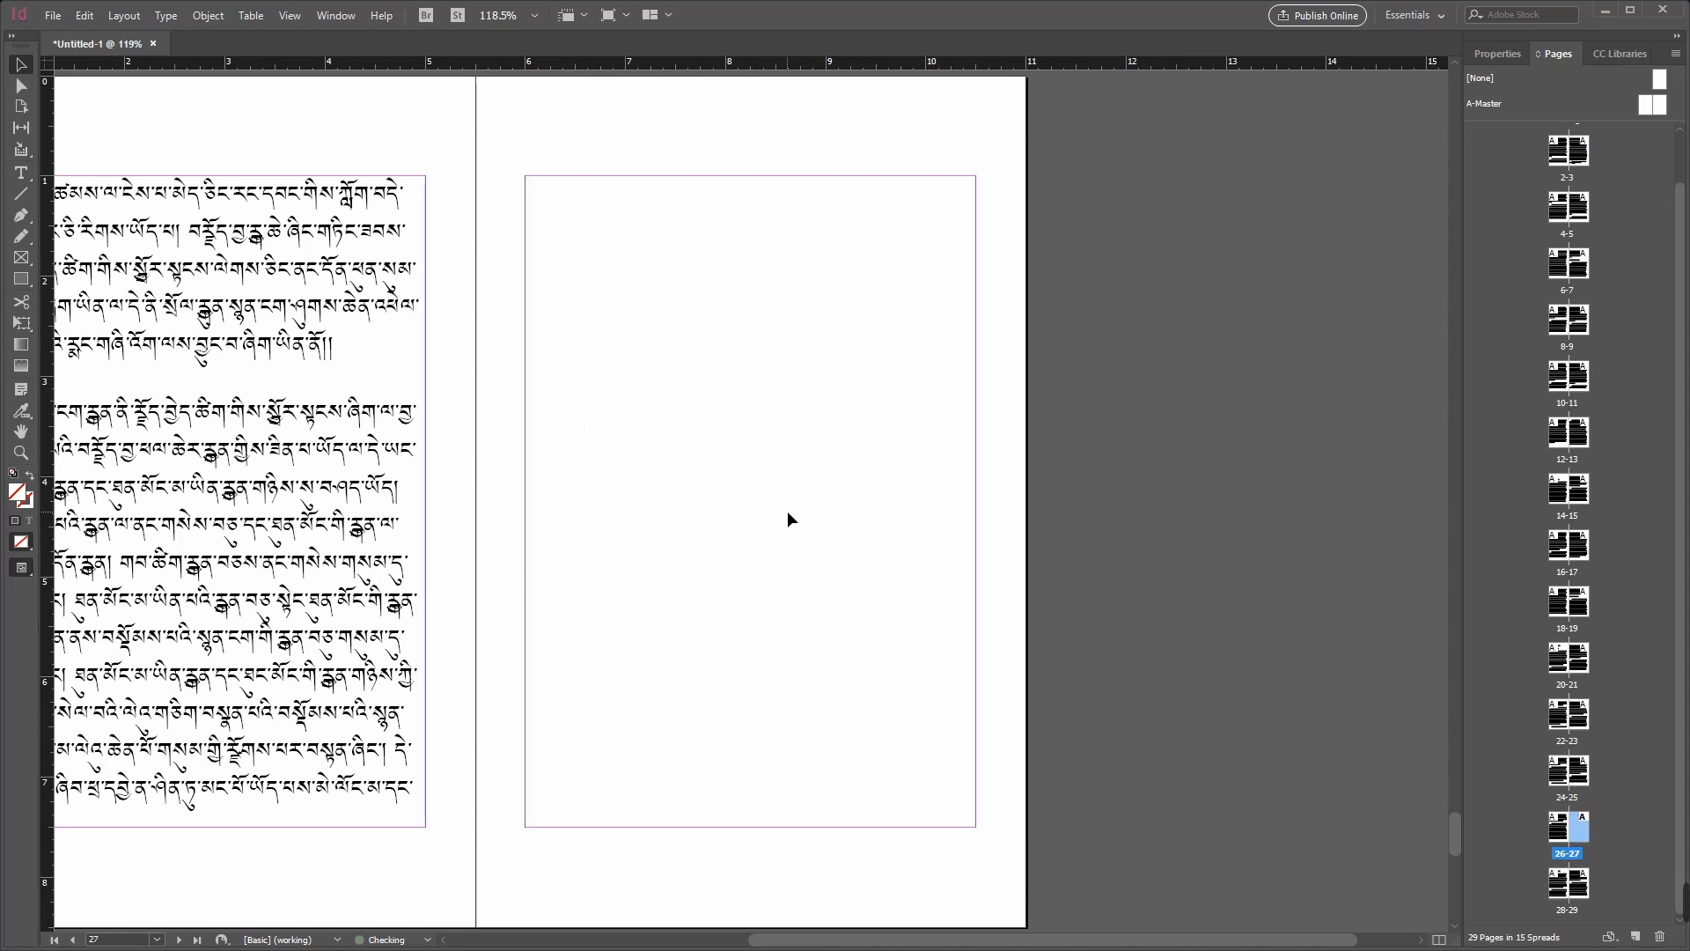
{"action": "double_click", "coordinate": [1558, 882]}
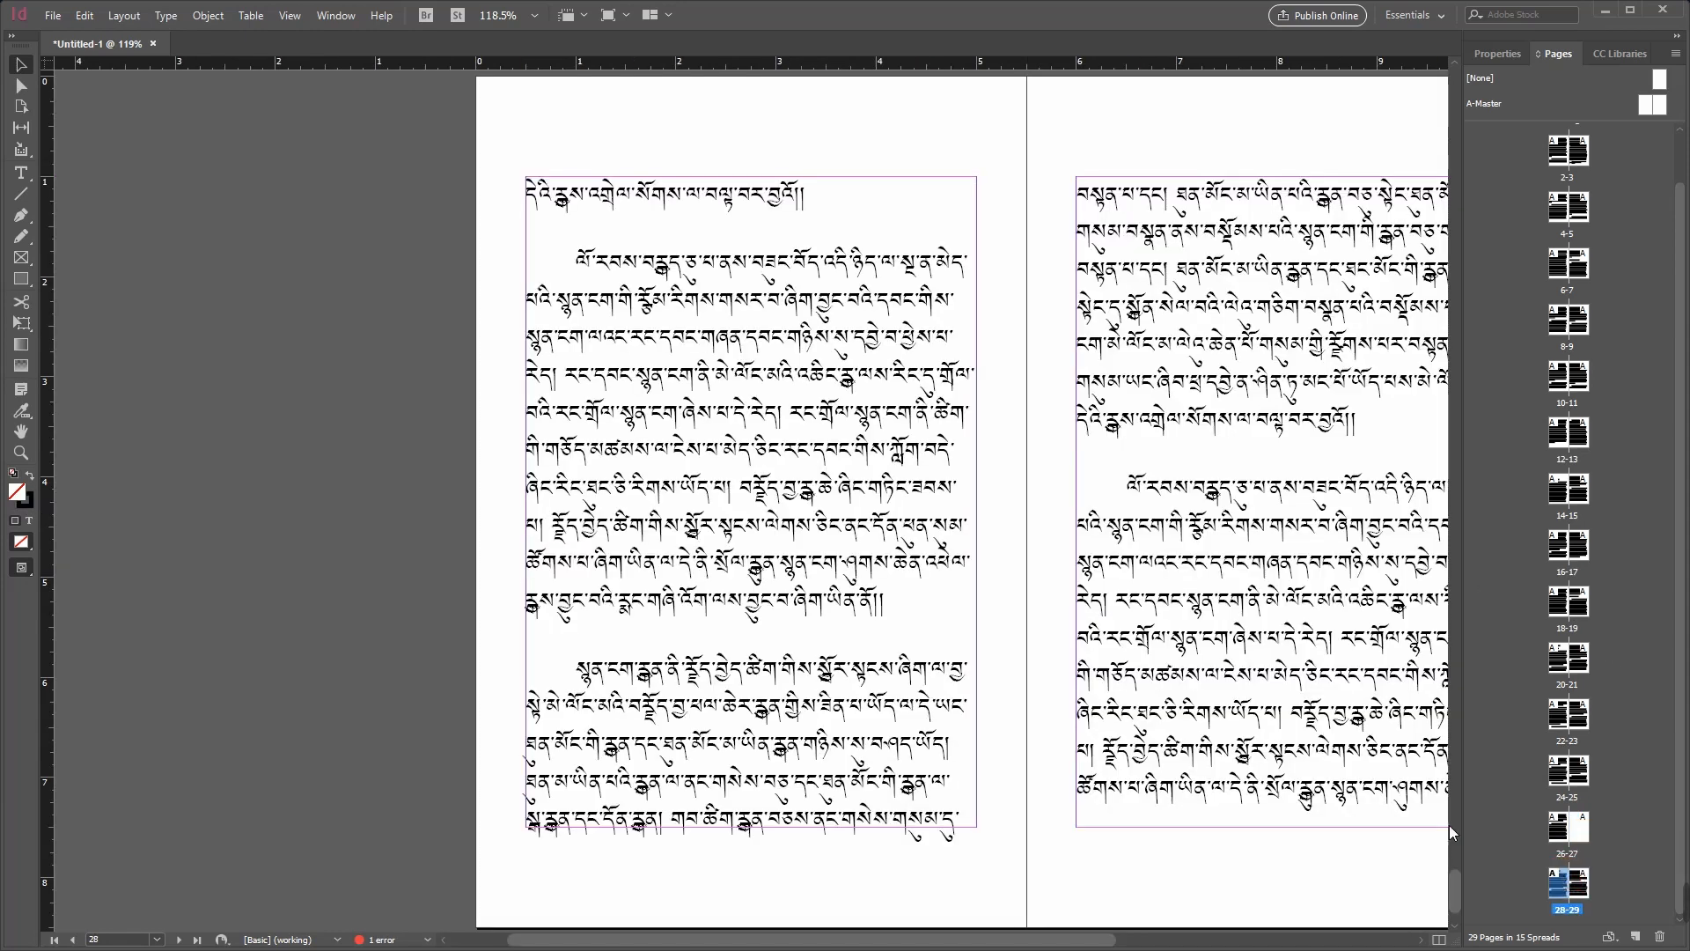
{"action": "left_click", "coordinate": [900, 547]}
{"action": "key", "text": "Delete"}
{"action": "left_click", "coordinate": [1148, 584]}
{"action": "key", "text": "Delete"}
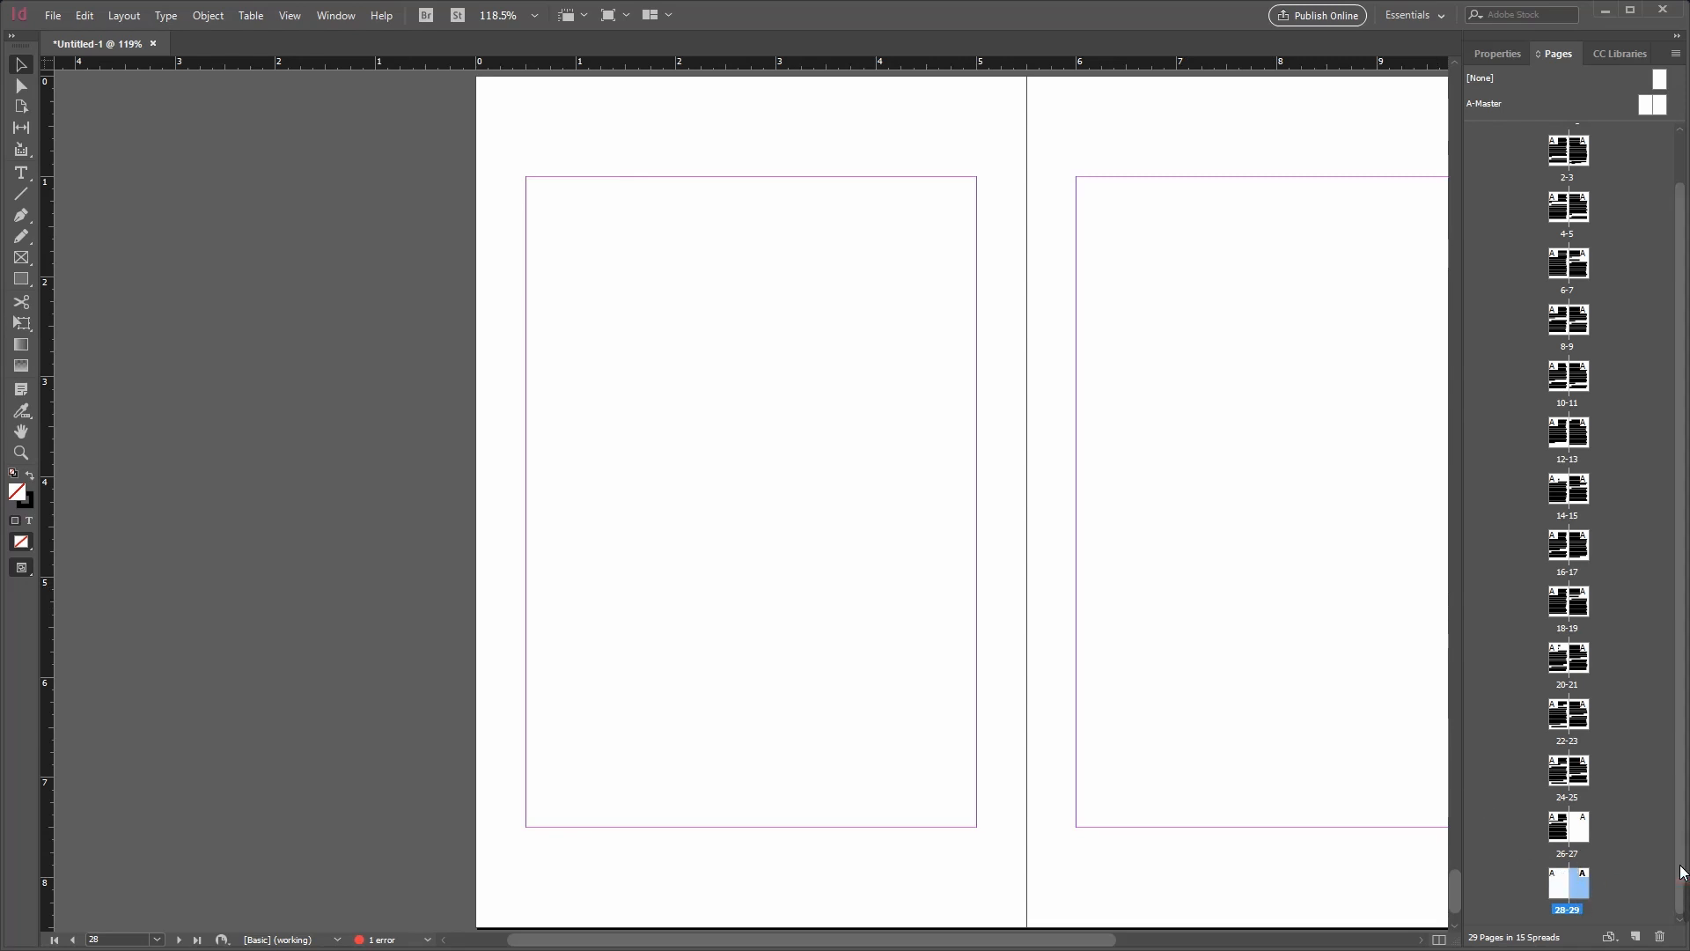
Step: Load the overset text from the page 26 frame and autoflow it from the top margin of page 27 to the end of the story
{"action": "scroll", "coordinate": [1675, 704], "scroll_direction": "up", "scroll_amount": 1}
{"action": "scroll", "coordinate": [1675, 704], "scroll_direction": "down", "scroll_amount": 1}
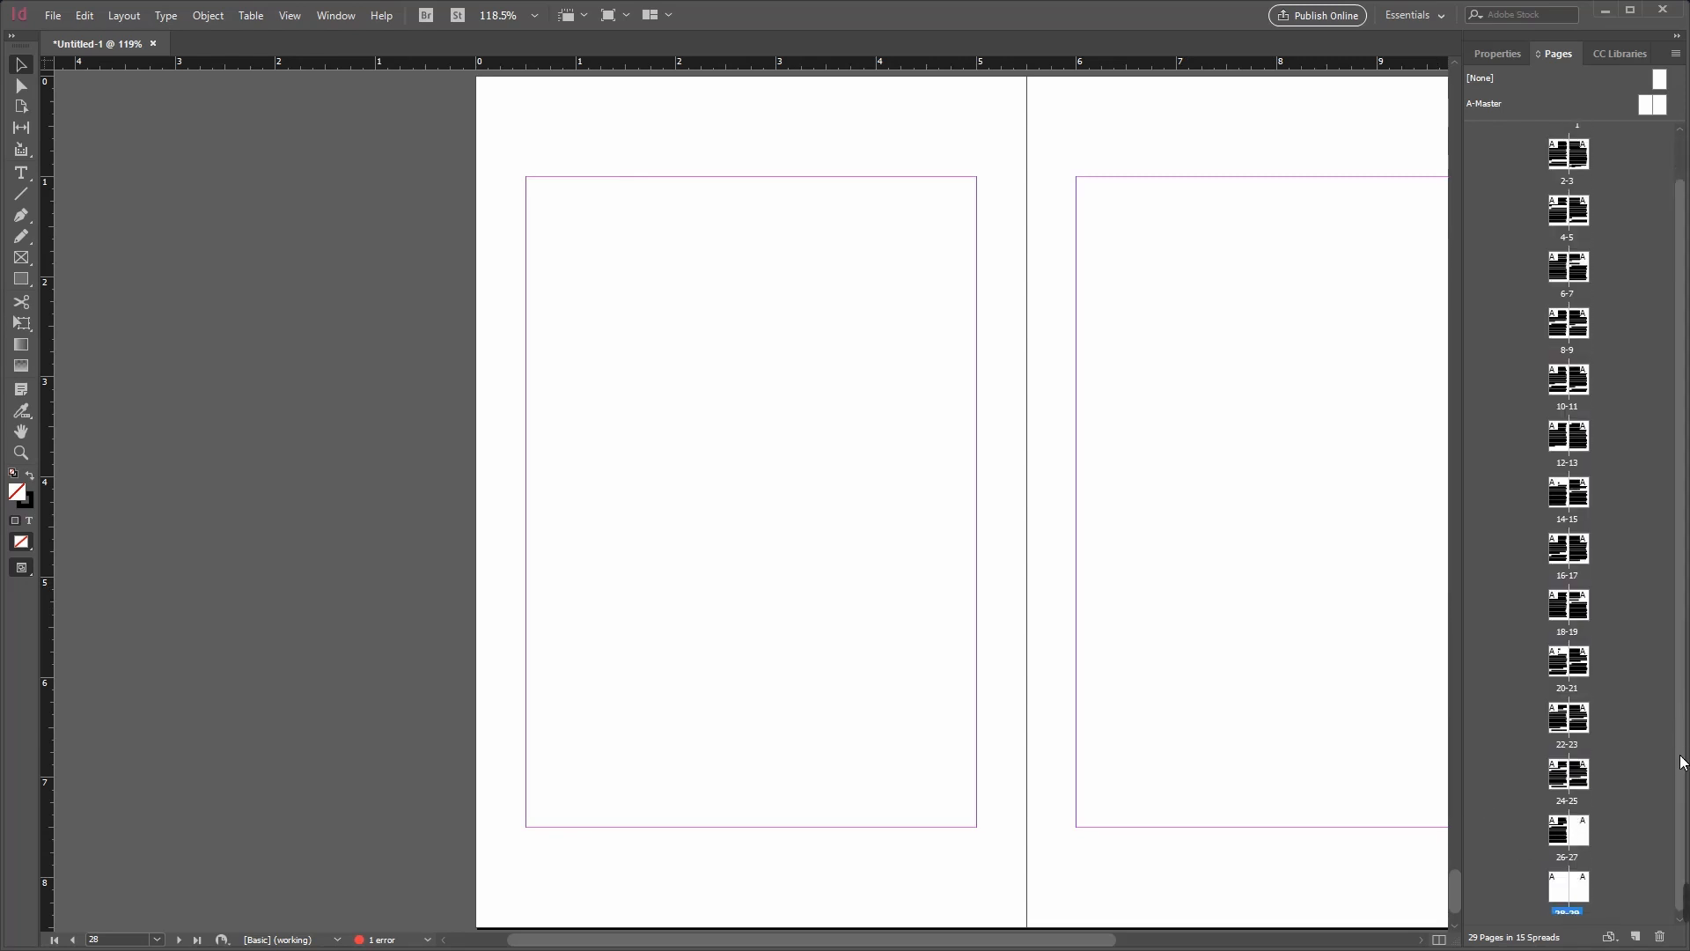
{"action": "double_click", "coordinate": [1562, 836]}
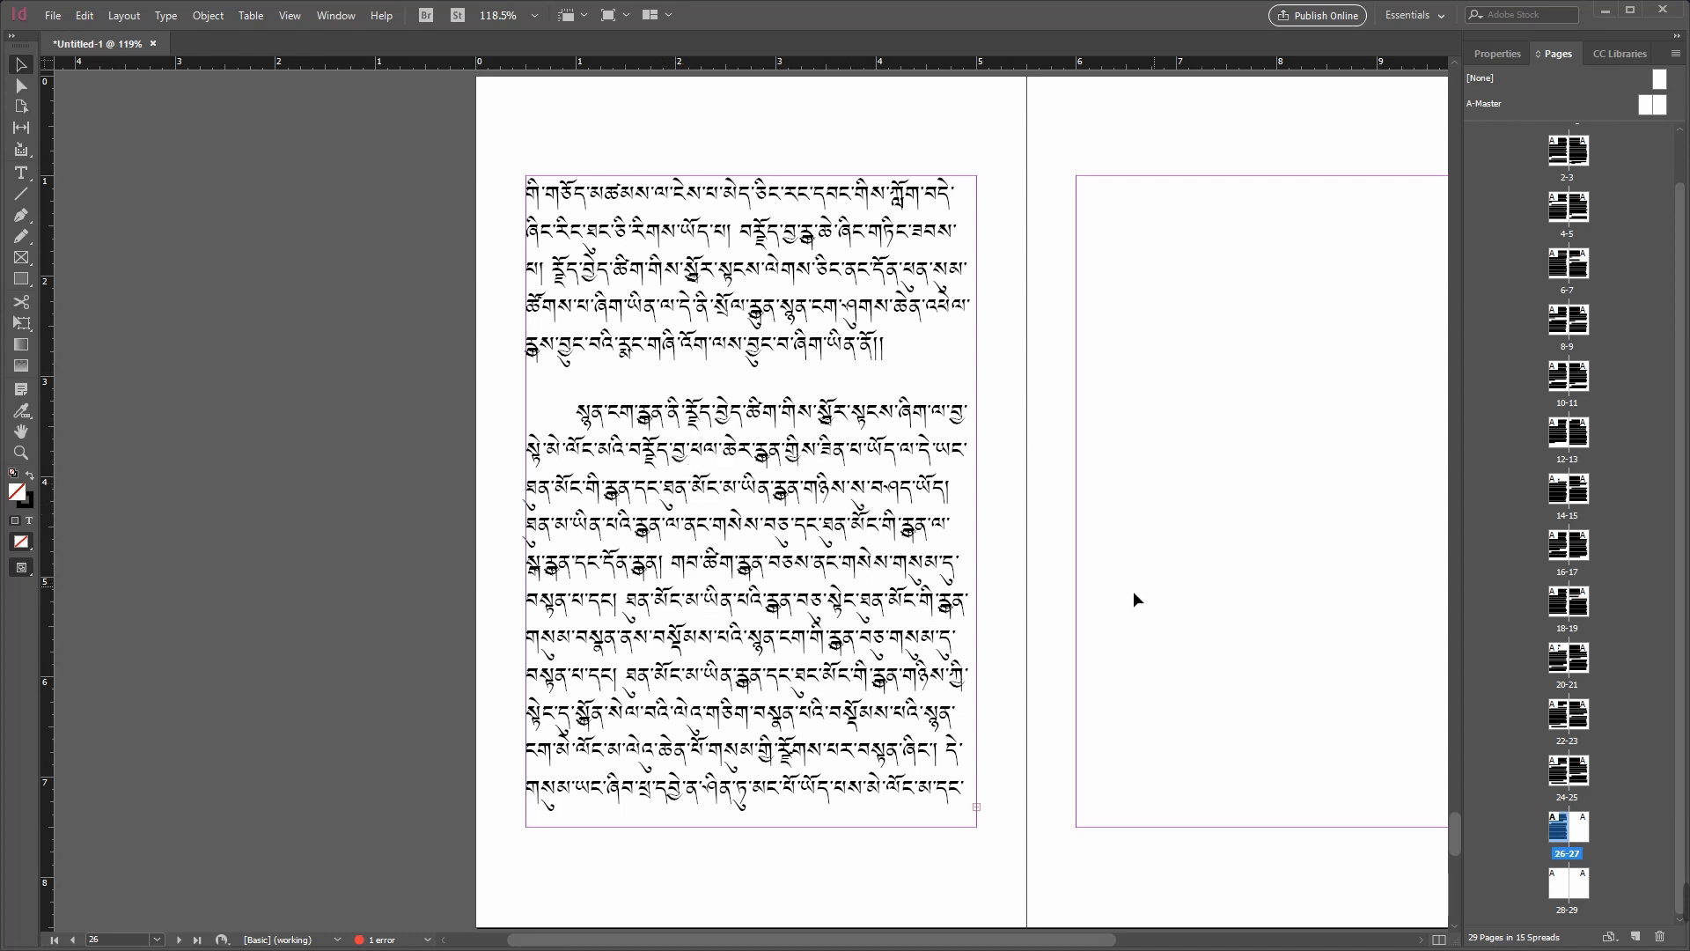
{"action": "left_click", "coordinate": [851, 676]}
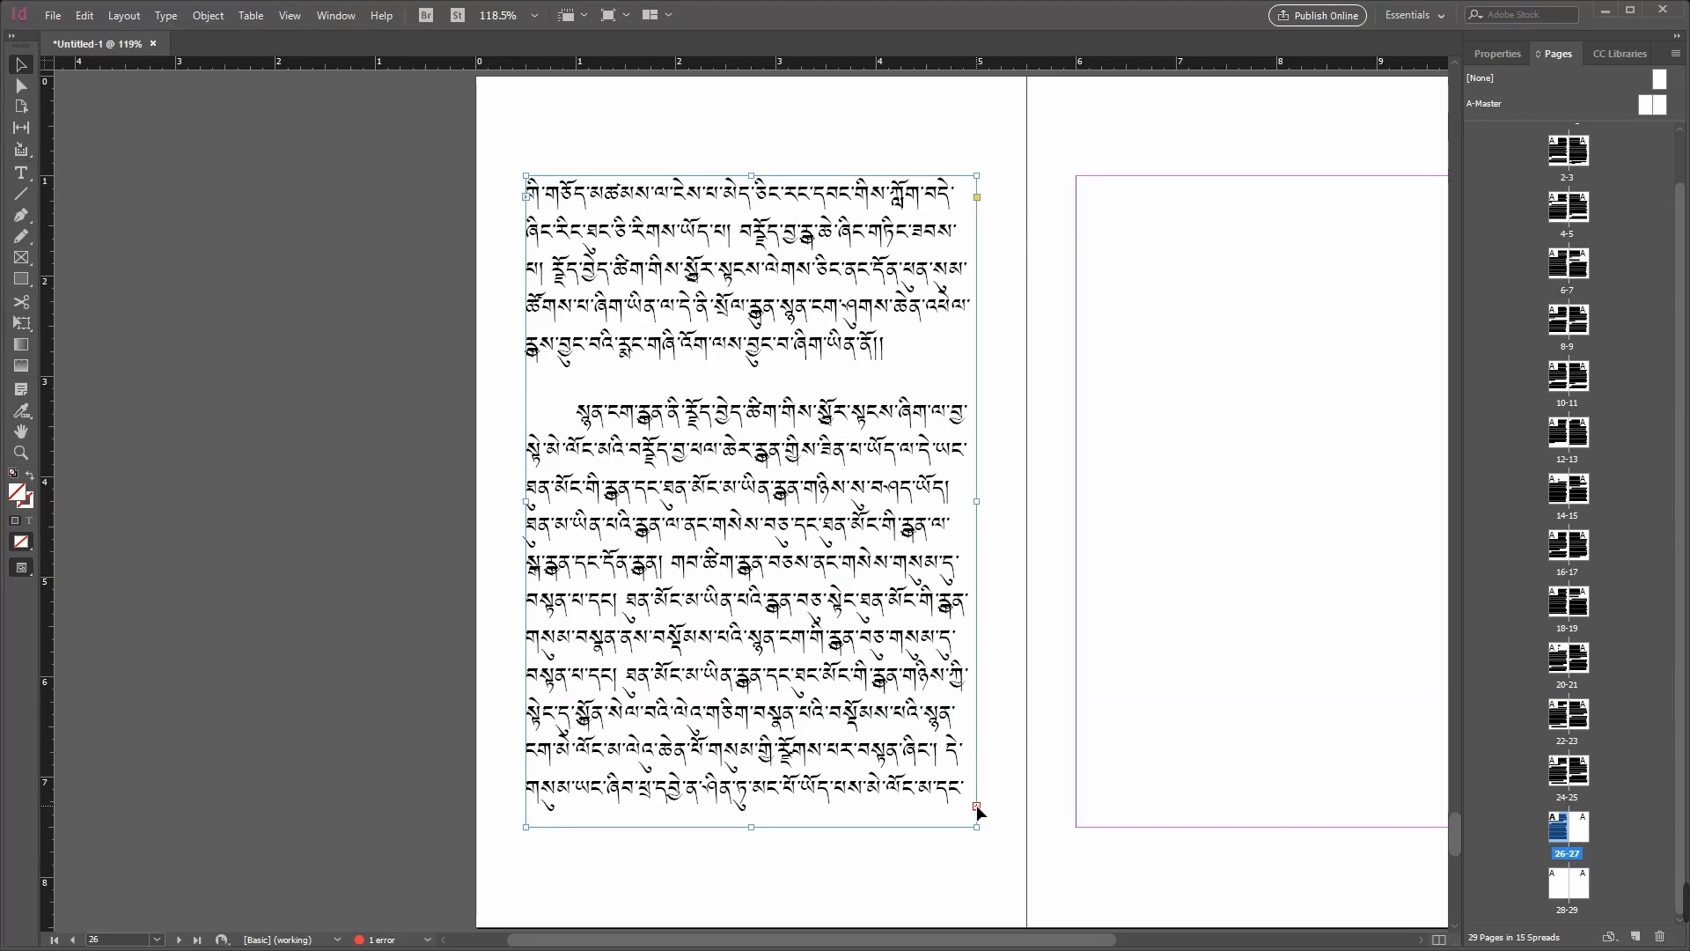
{"action": "left_click", "coordinate": [976, 806]}
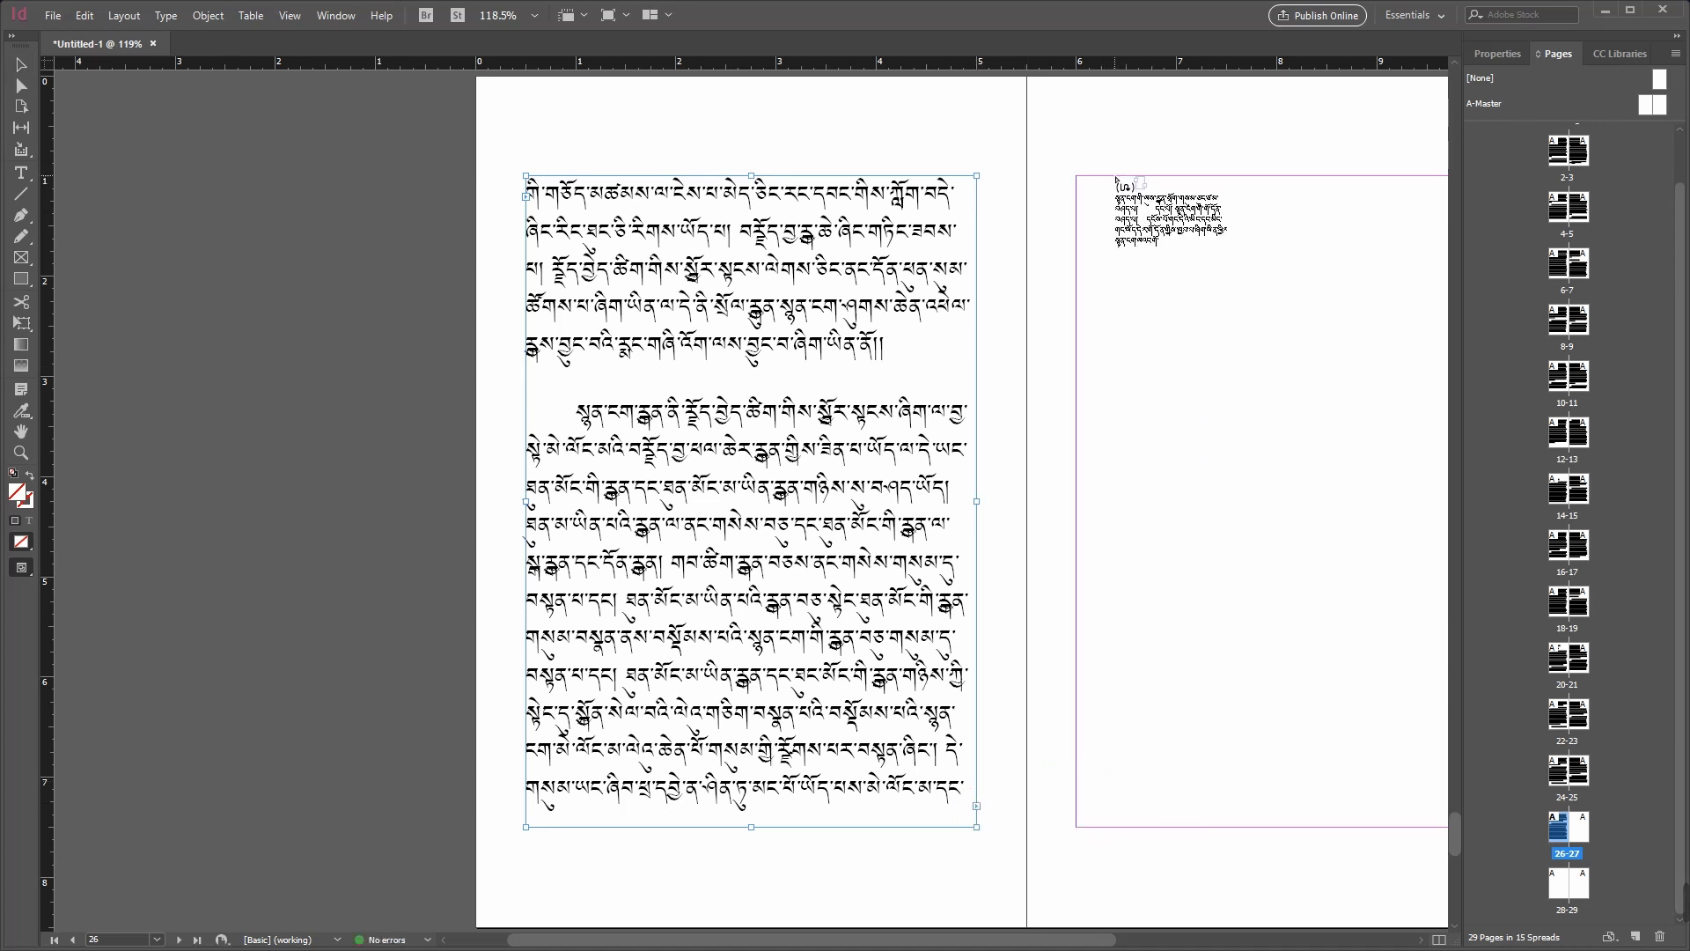
{"action": "left_click", "coordinate": [1116, 176]}
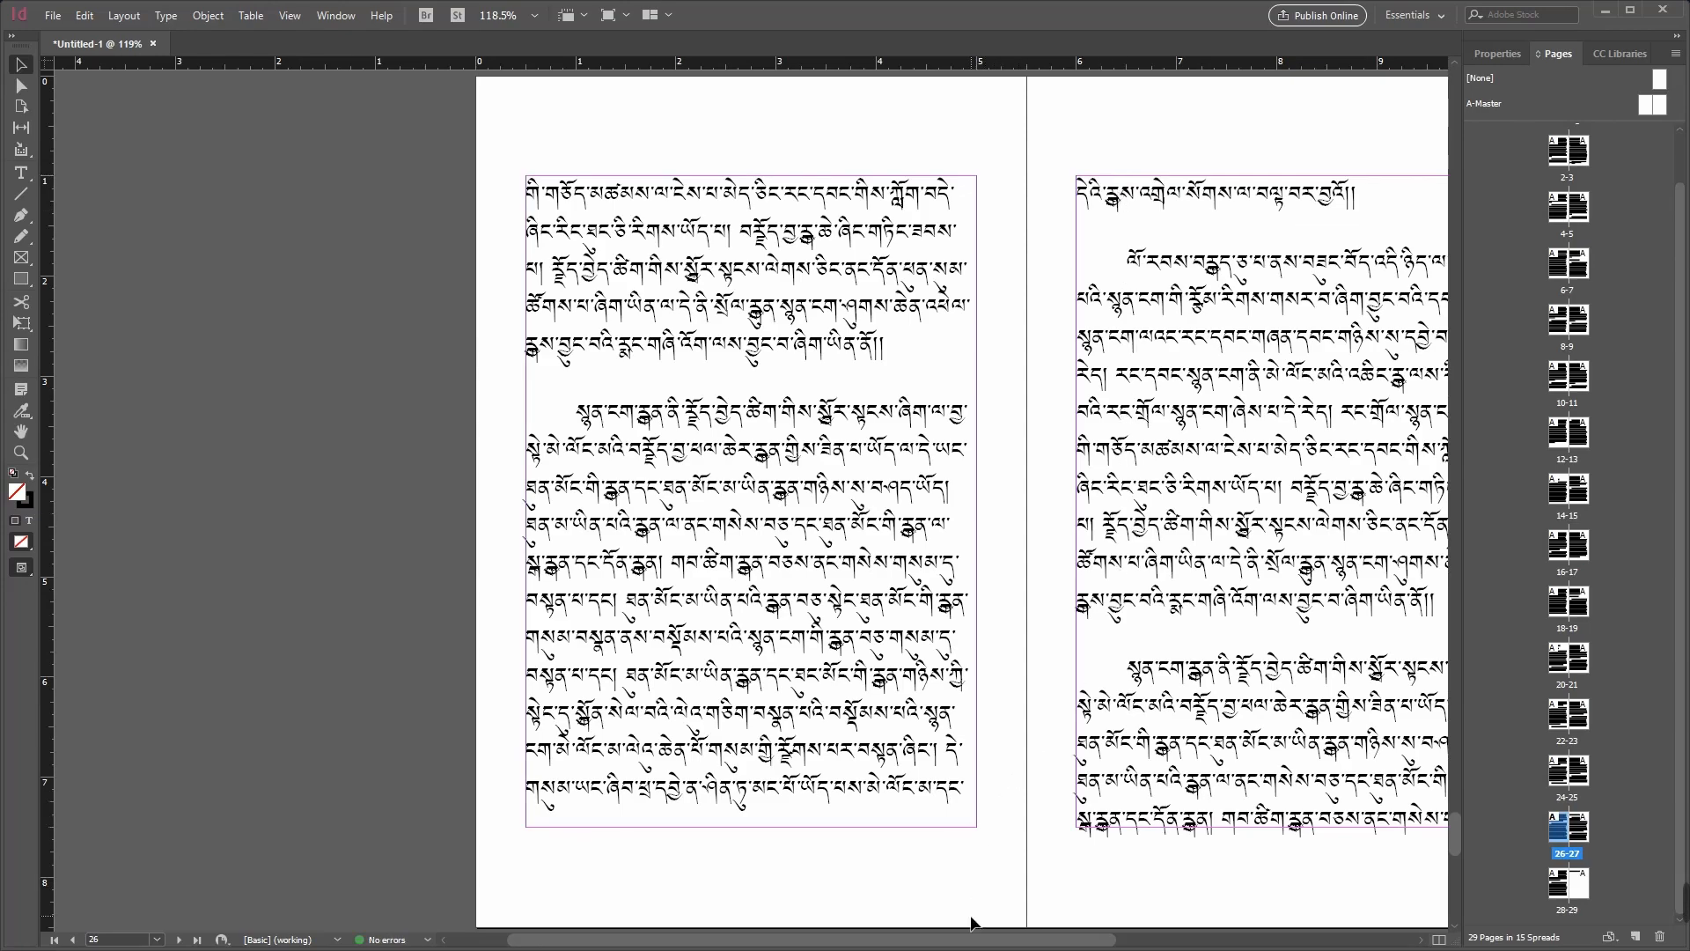
Step: Review the reflowed text on spreads 26-27 and 28-29, go to page 10, and return to page 29
{"action": "left_click_drag", "start_coordinate": [972, 942], "coordinate": [1106, 940]}
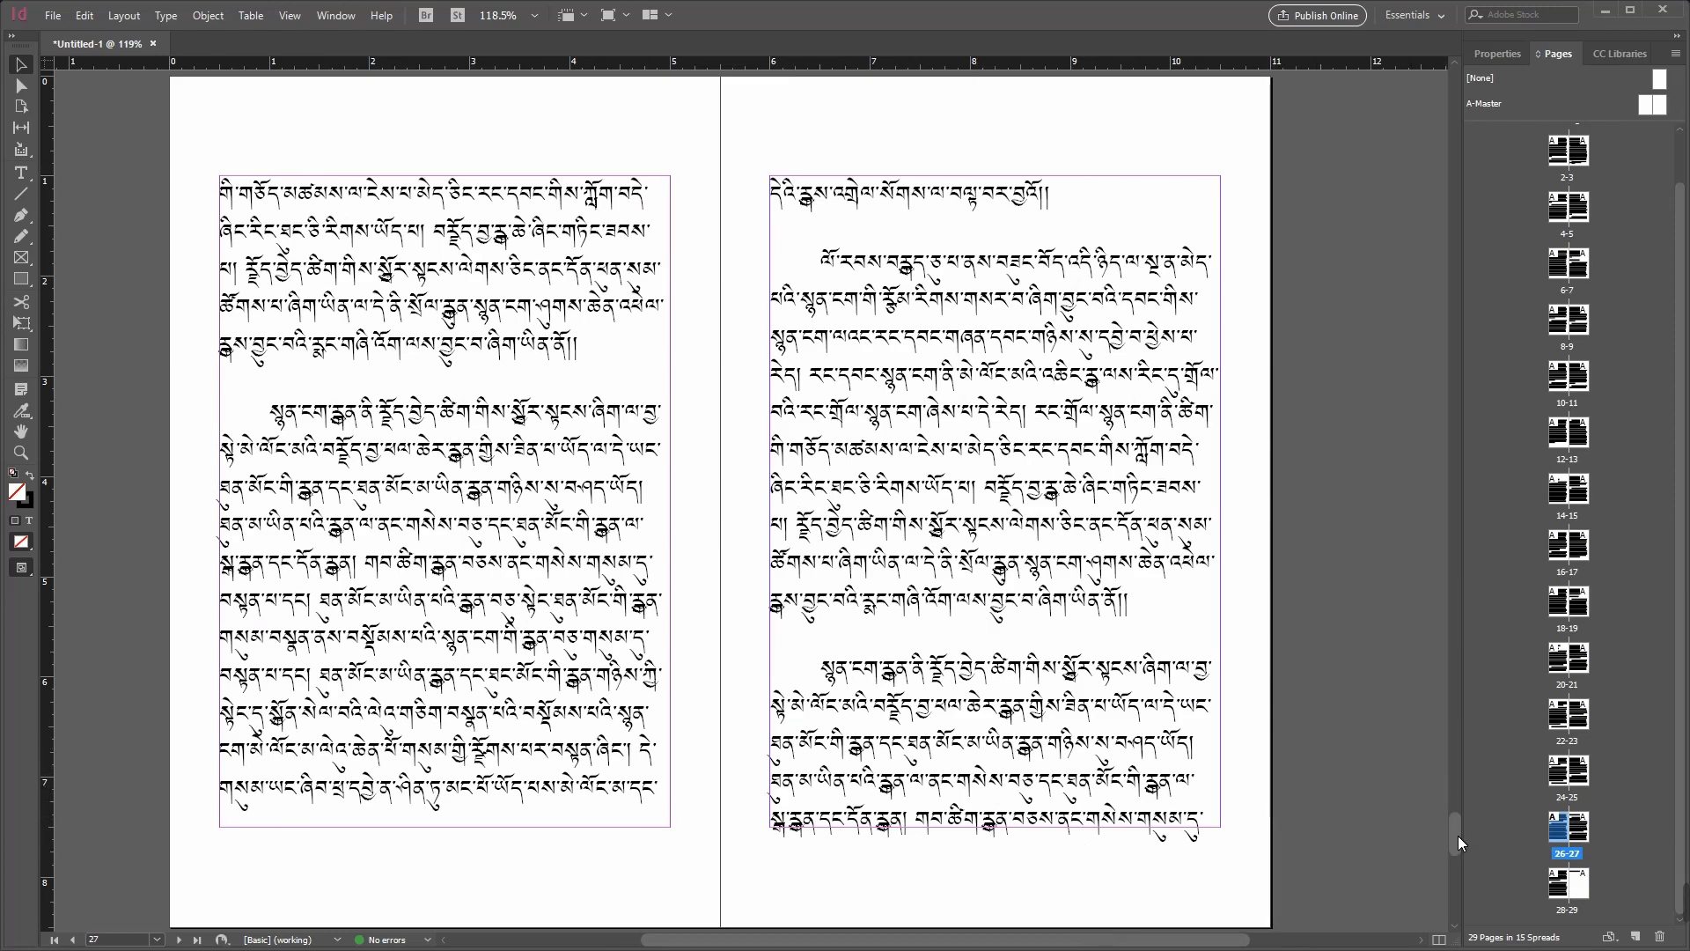
{"action": "left_click_drag", "start_coordinate": [1457, 836], "coordinate": [1458, 914]}
{"action": "left_click", "coordinate": [447, 804]}
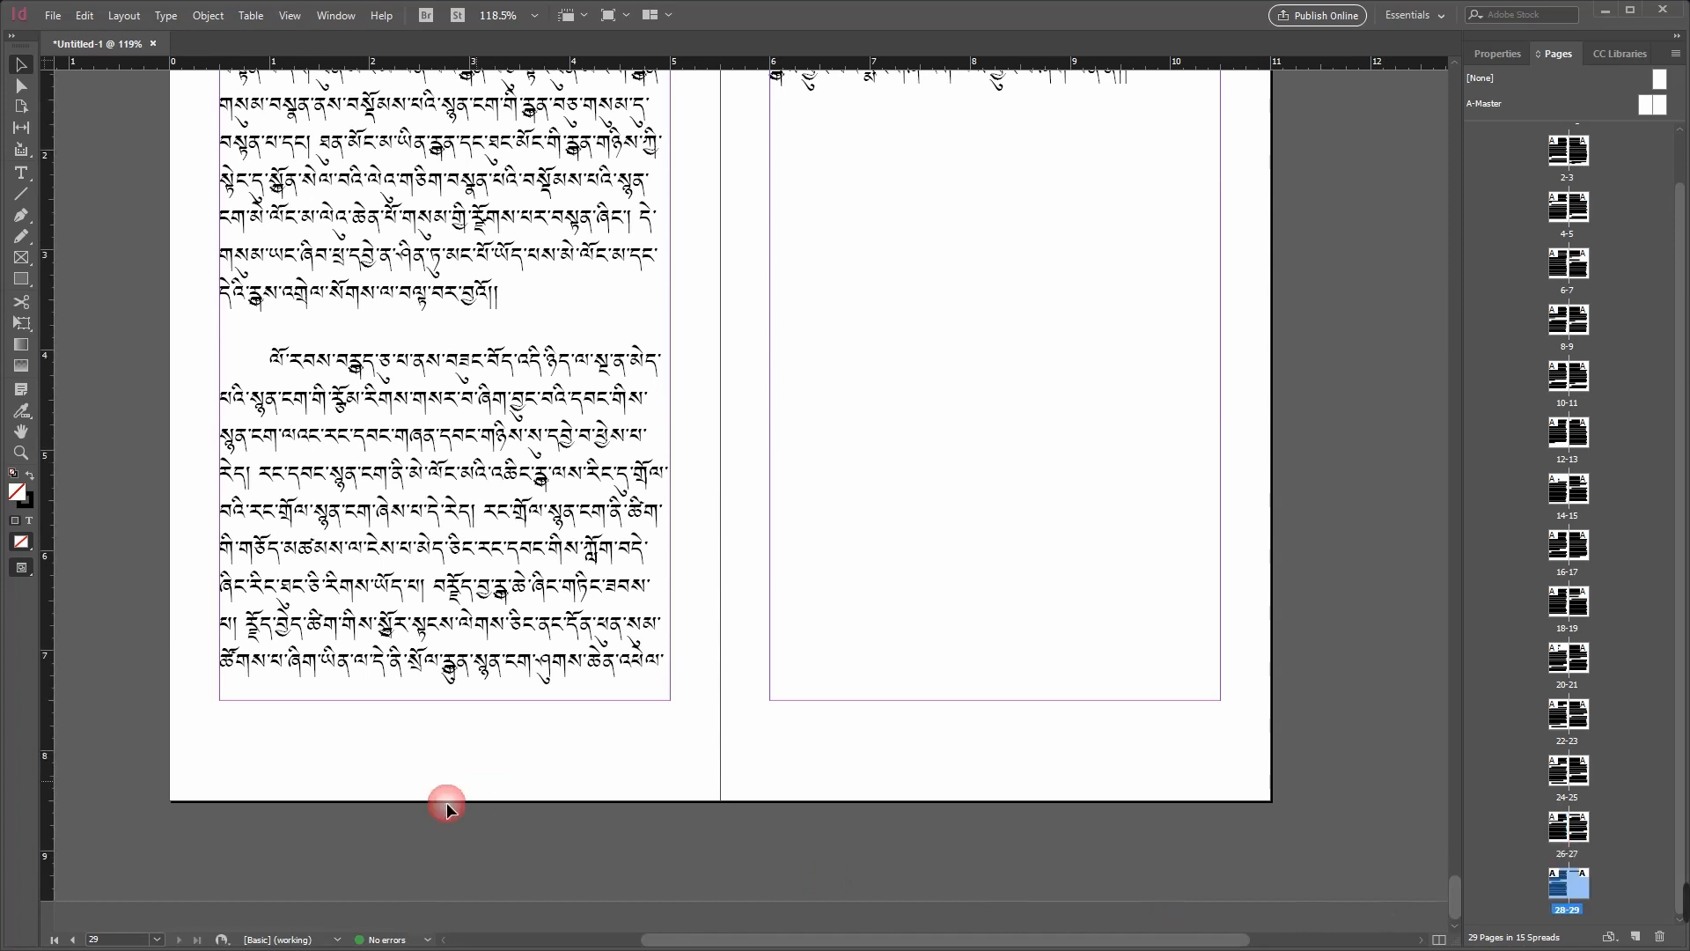
{"action": "left_click", "coordinate": [116, 940]}
{"action": "key", "text": "Return"}
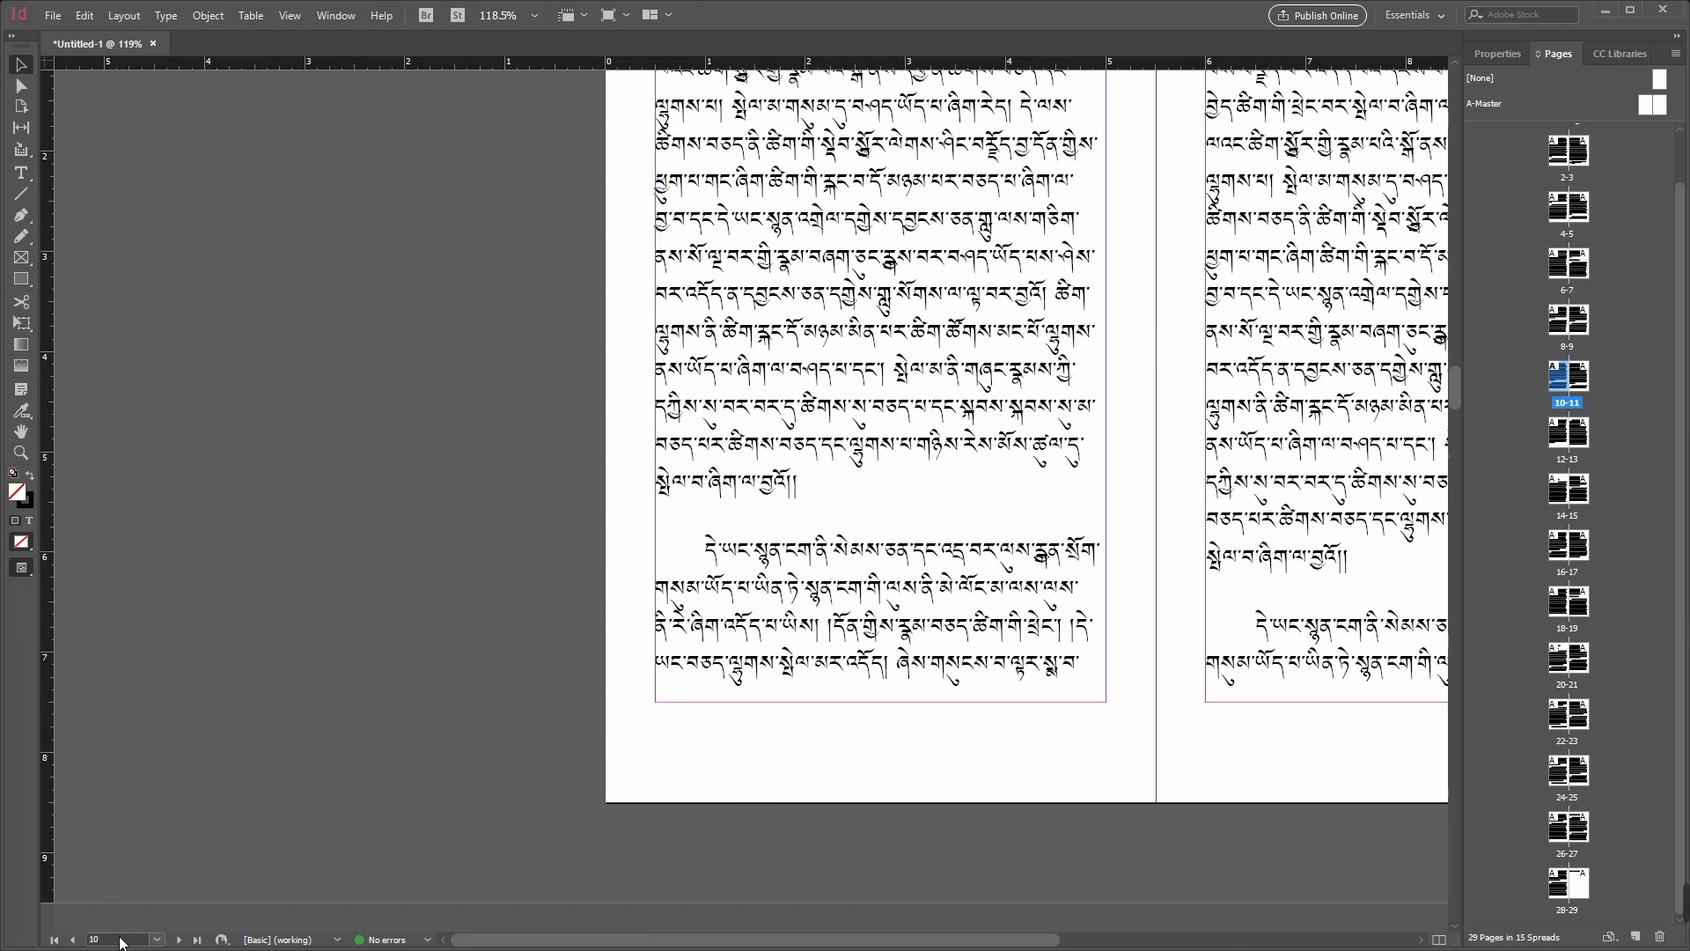
{"action": "key", "text": "ctrl+j"}
{"action": "key", "text": "Return"}
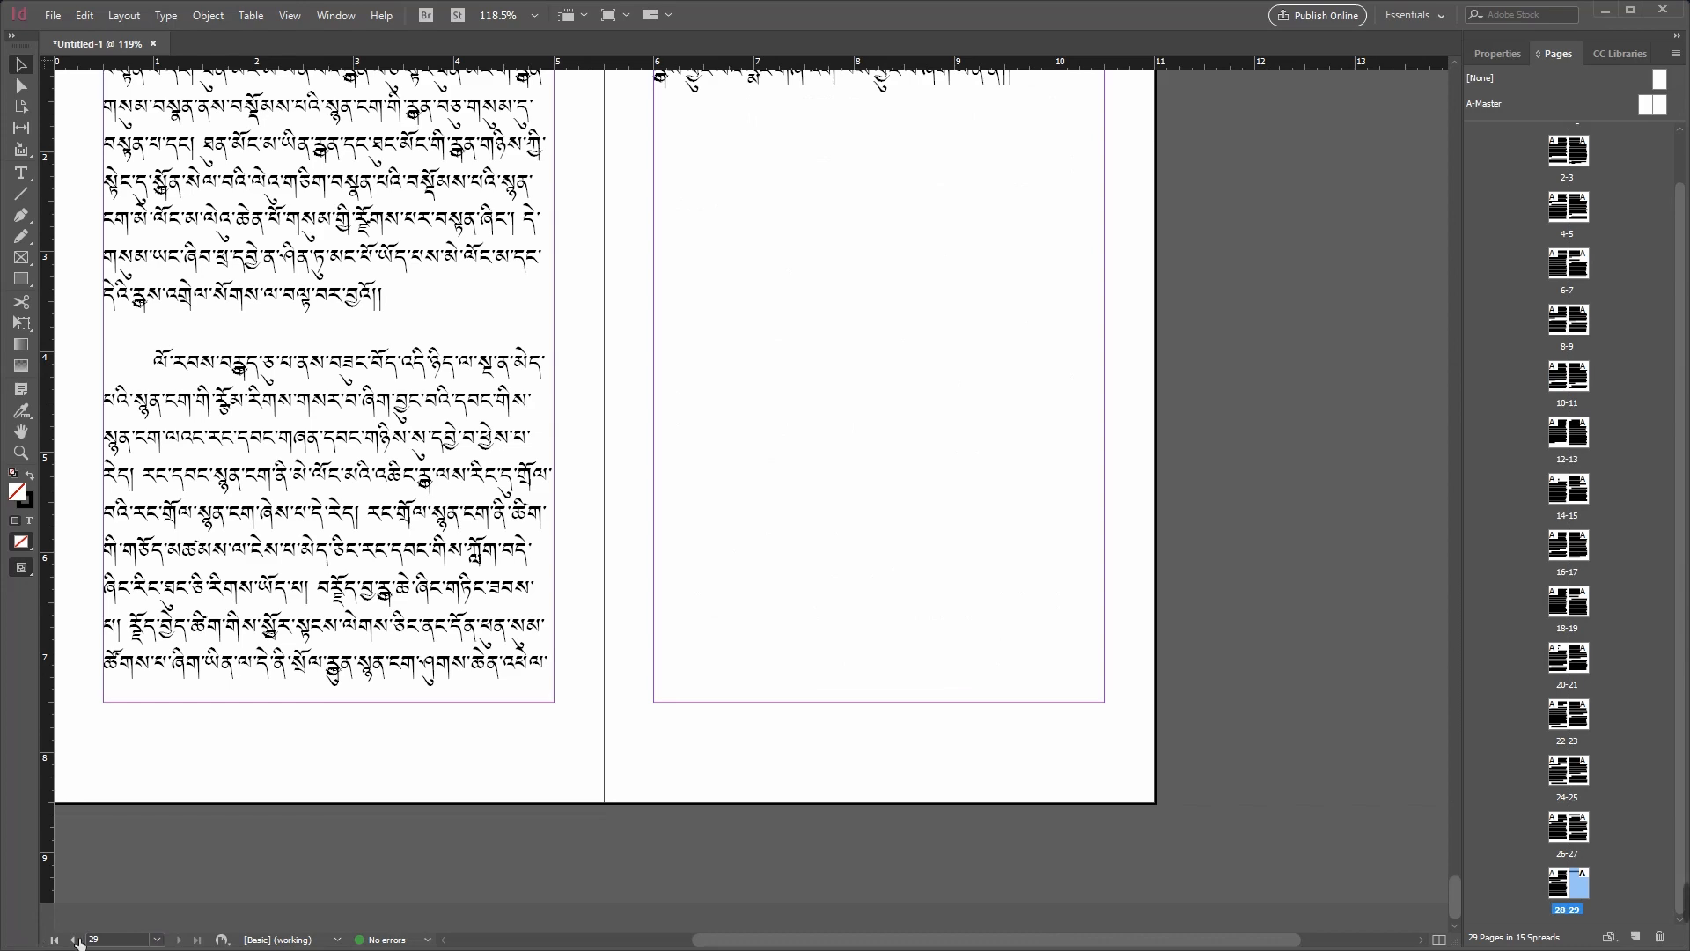
Step: Delete the text frame on page 28
{"action": "left_click_drag", "start_coordinate": [754, 939], "coordinate": [695, 938]}
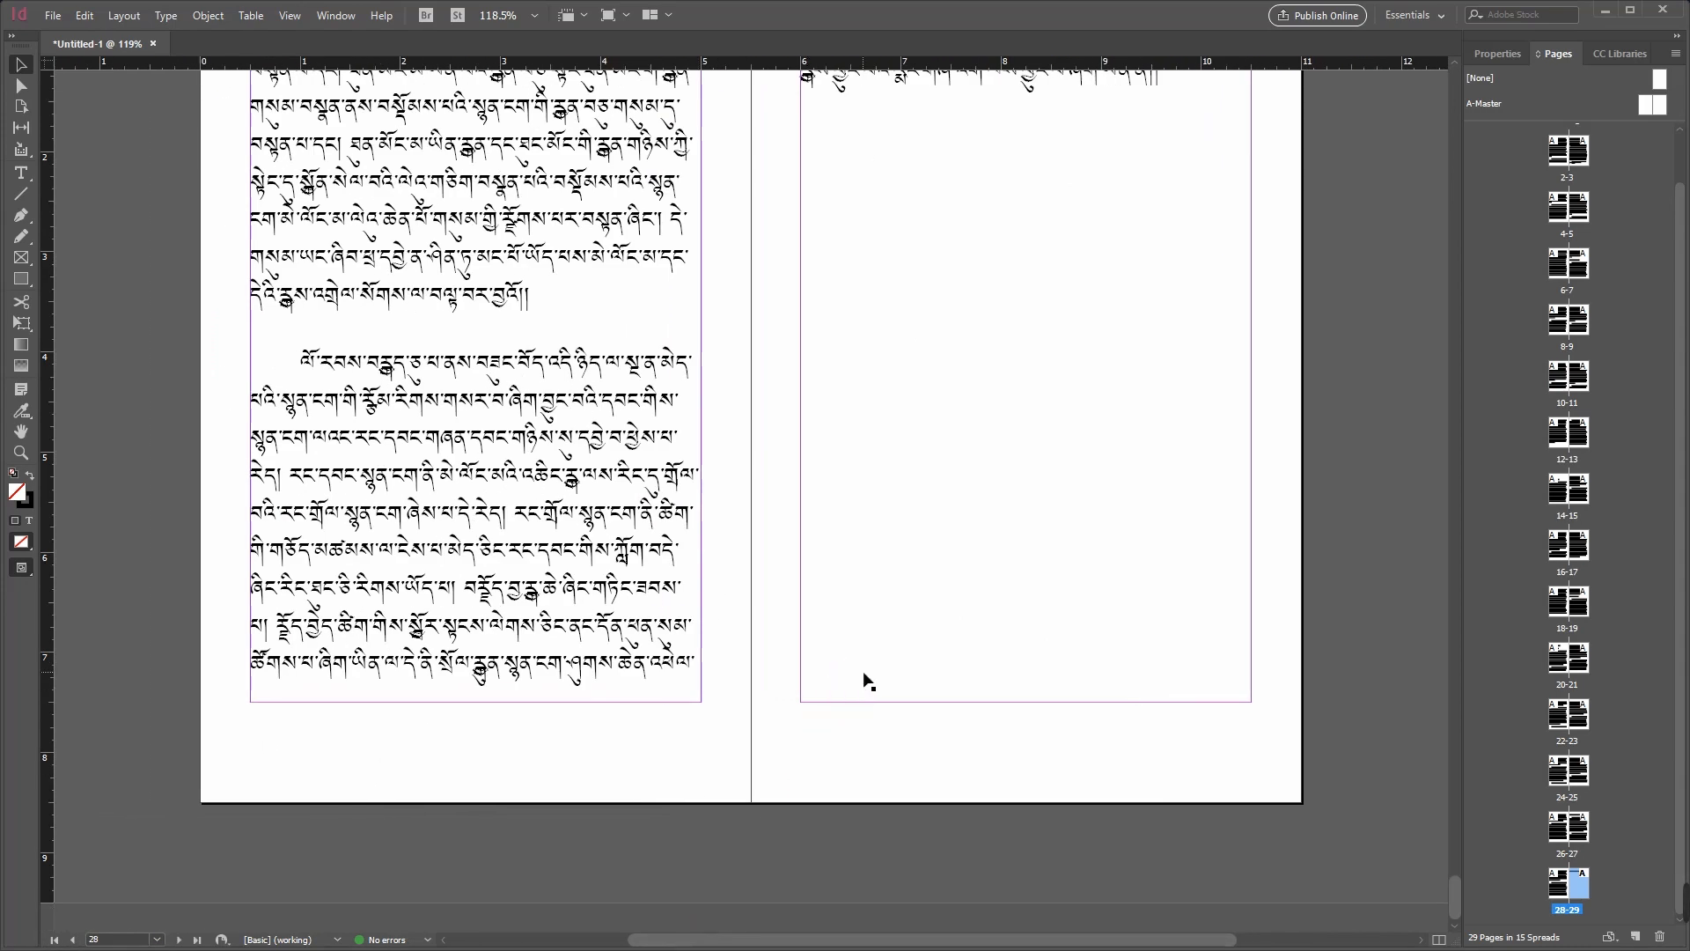
{"action": "scroll", "coordinate": [863, 678], "scroll_direction": "up", "scroll_amount": 2}
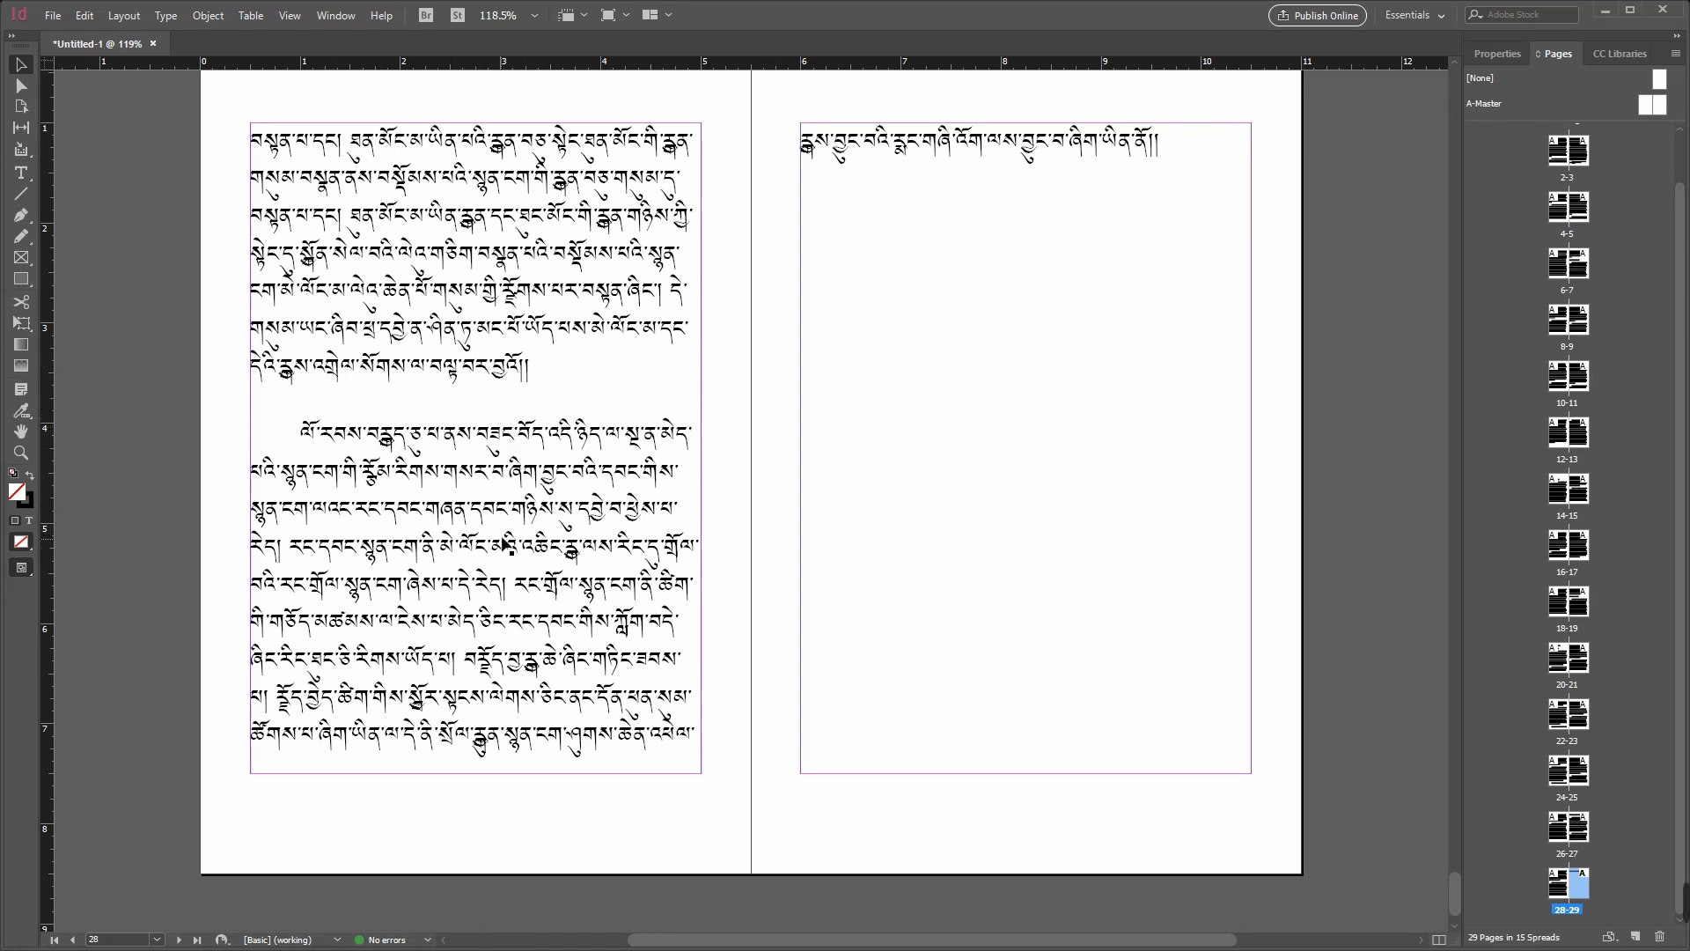
{"action": "left_click", "coordinate": [505, 380]}
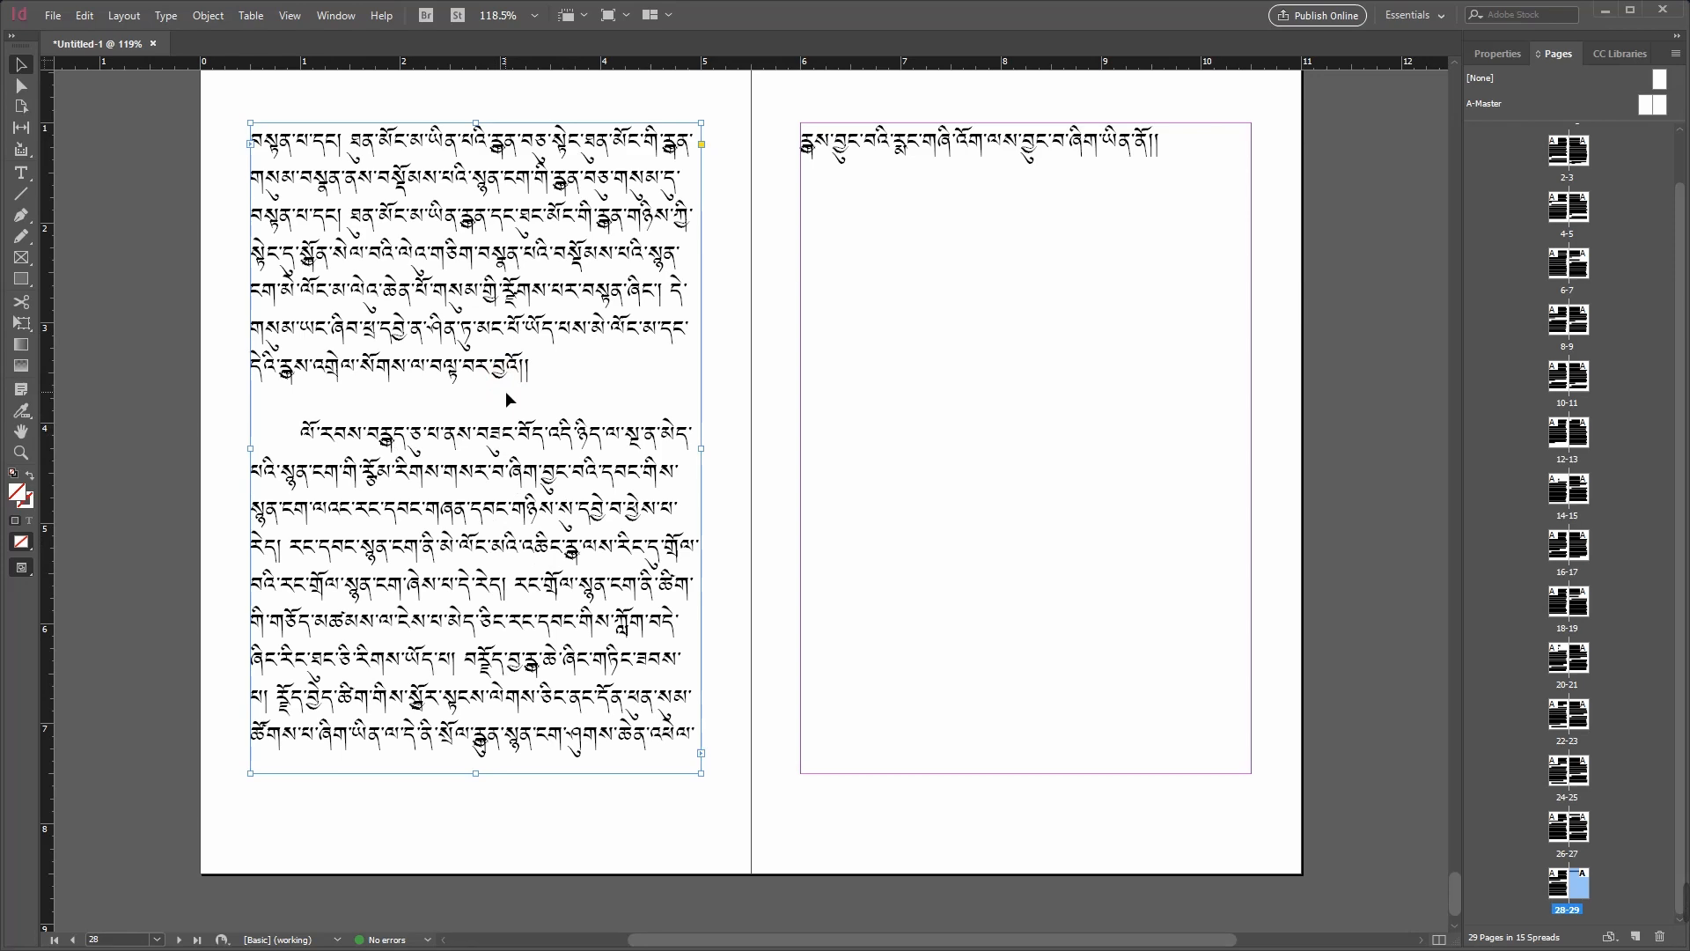
{"action": "key", "text": "Delete"}
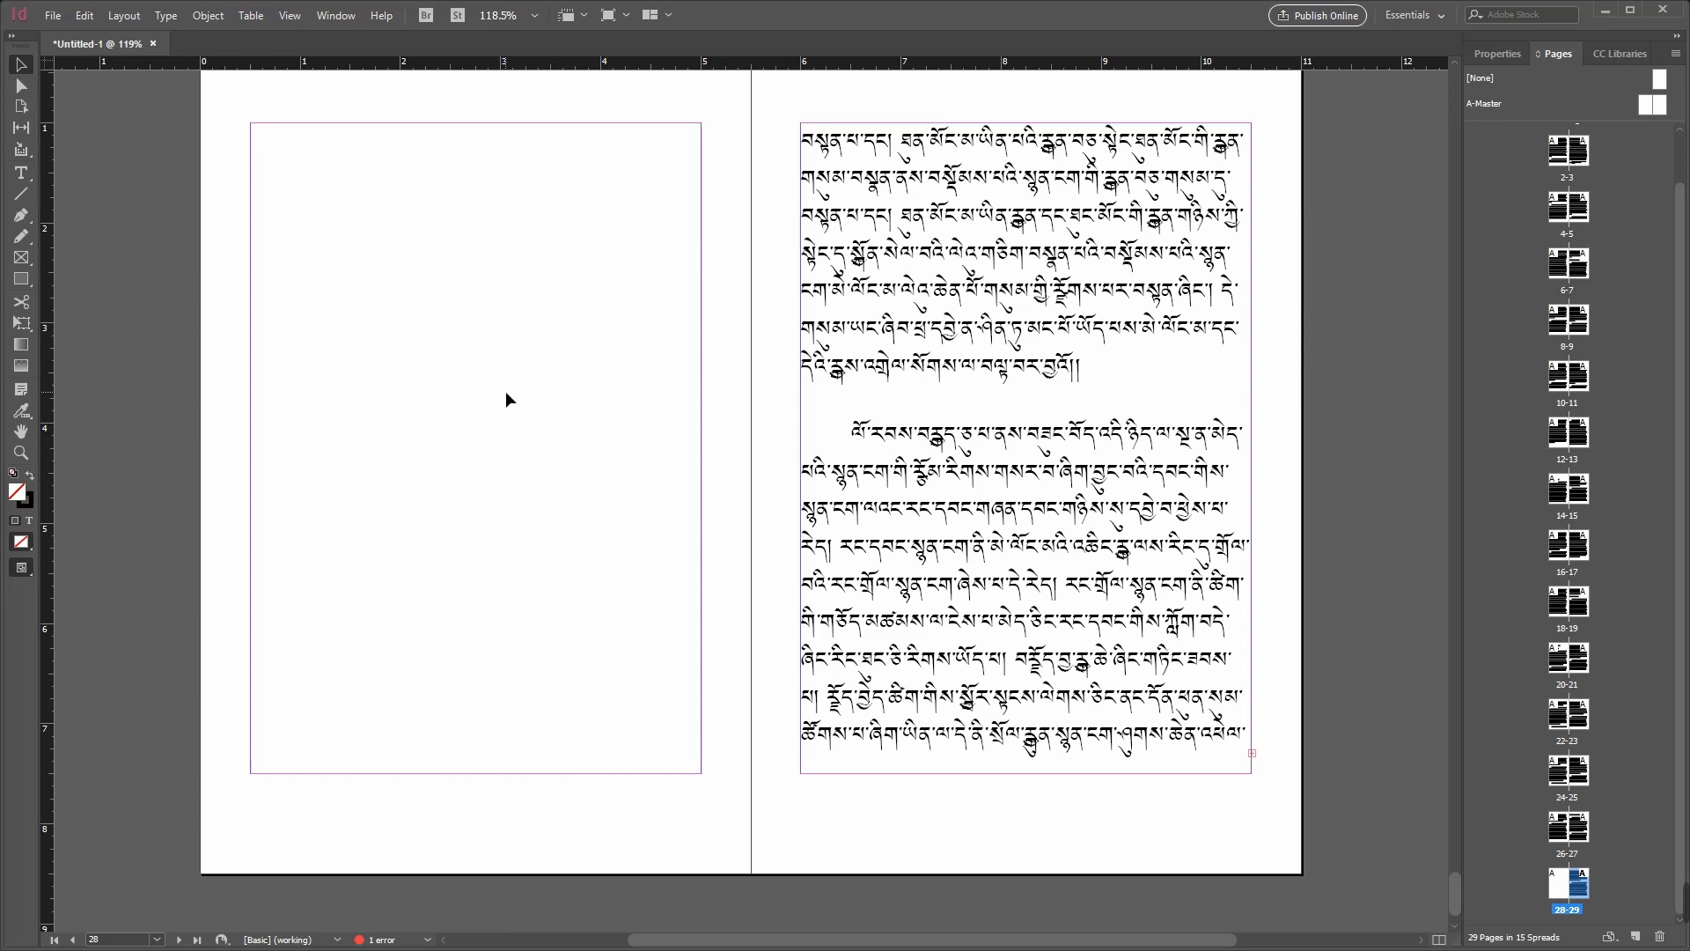
Step: Delete the text frame on page 29, and undo the frame deletions on pages 28 and 29
{"action": "left_click", "coordinate": [1081, 407]}
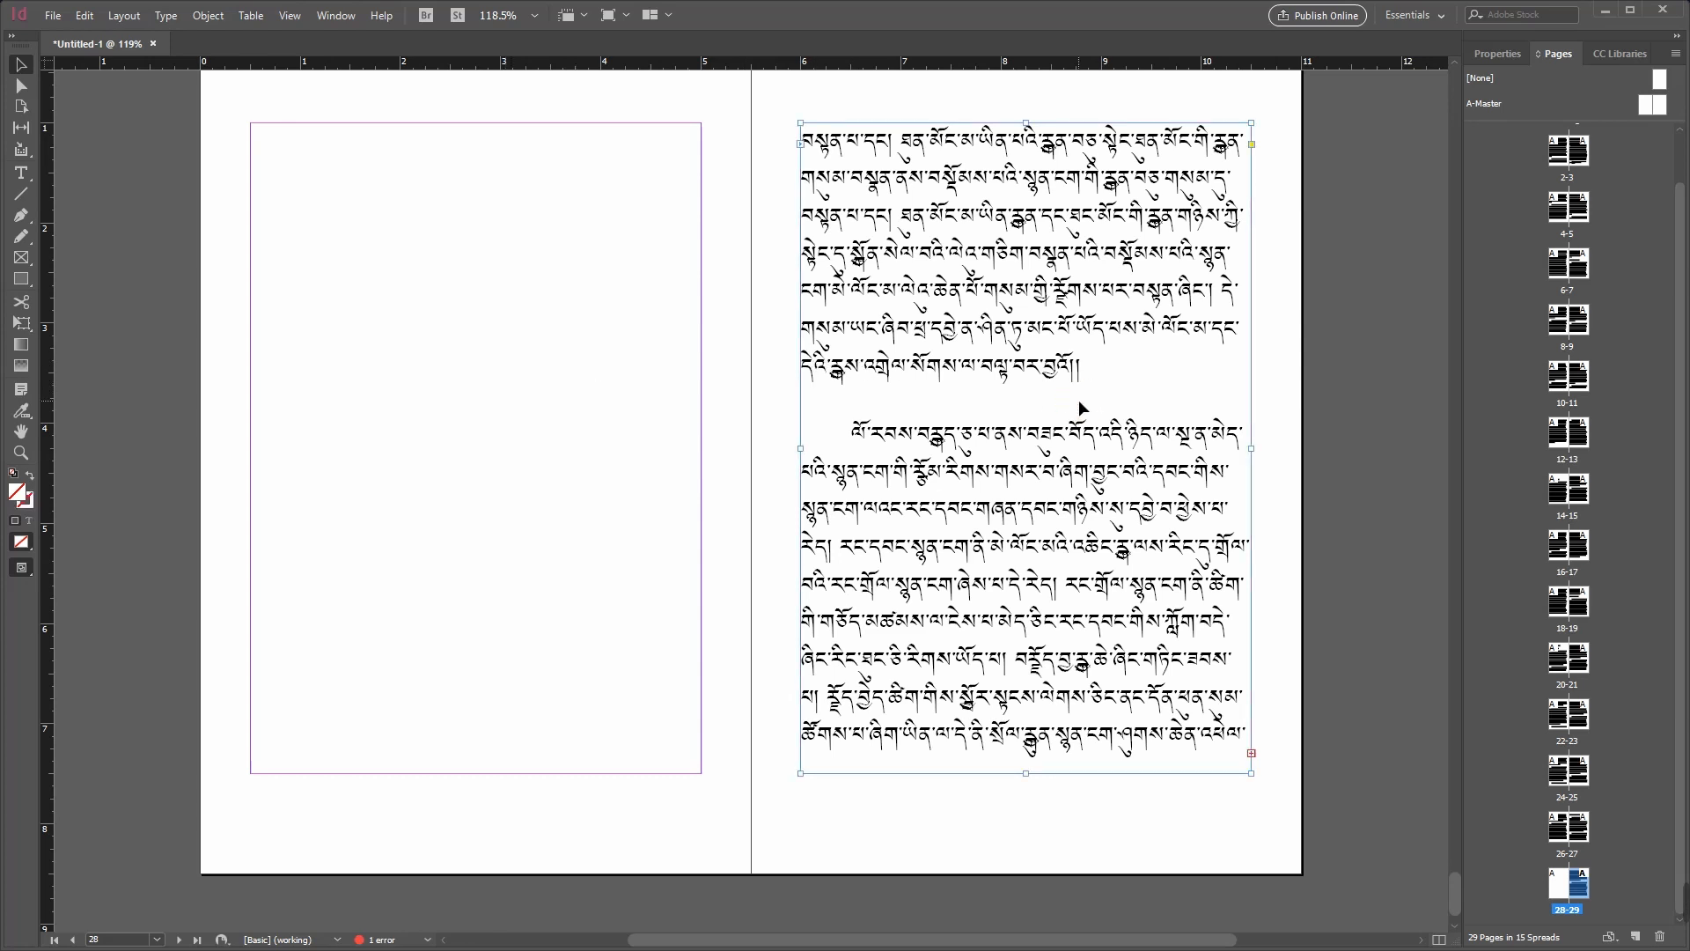
{"action": "key", "text": "Delete"}
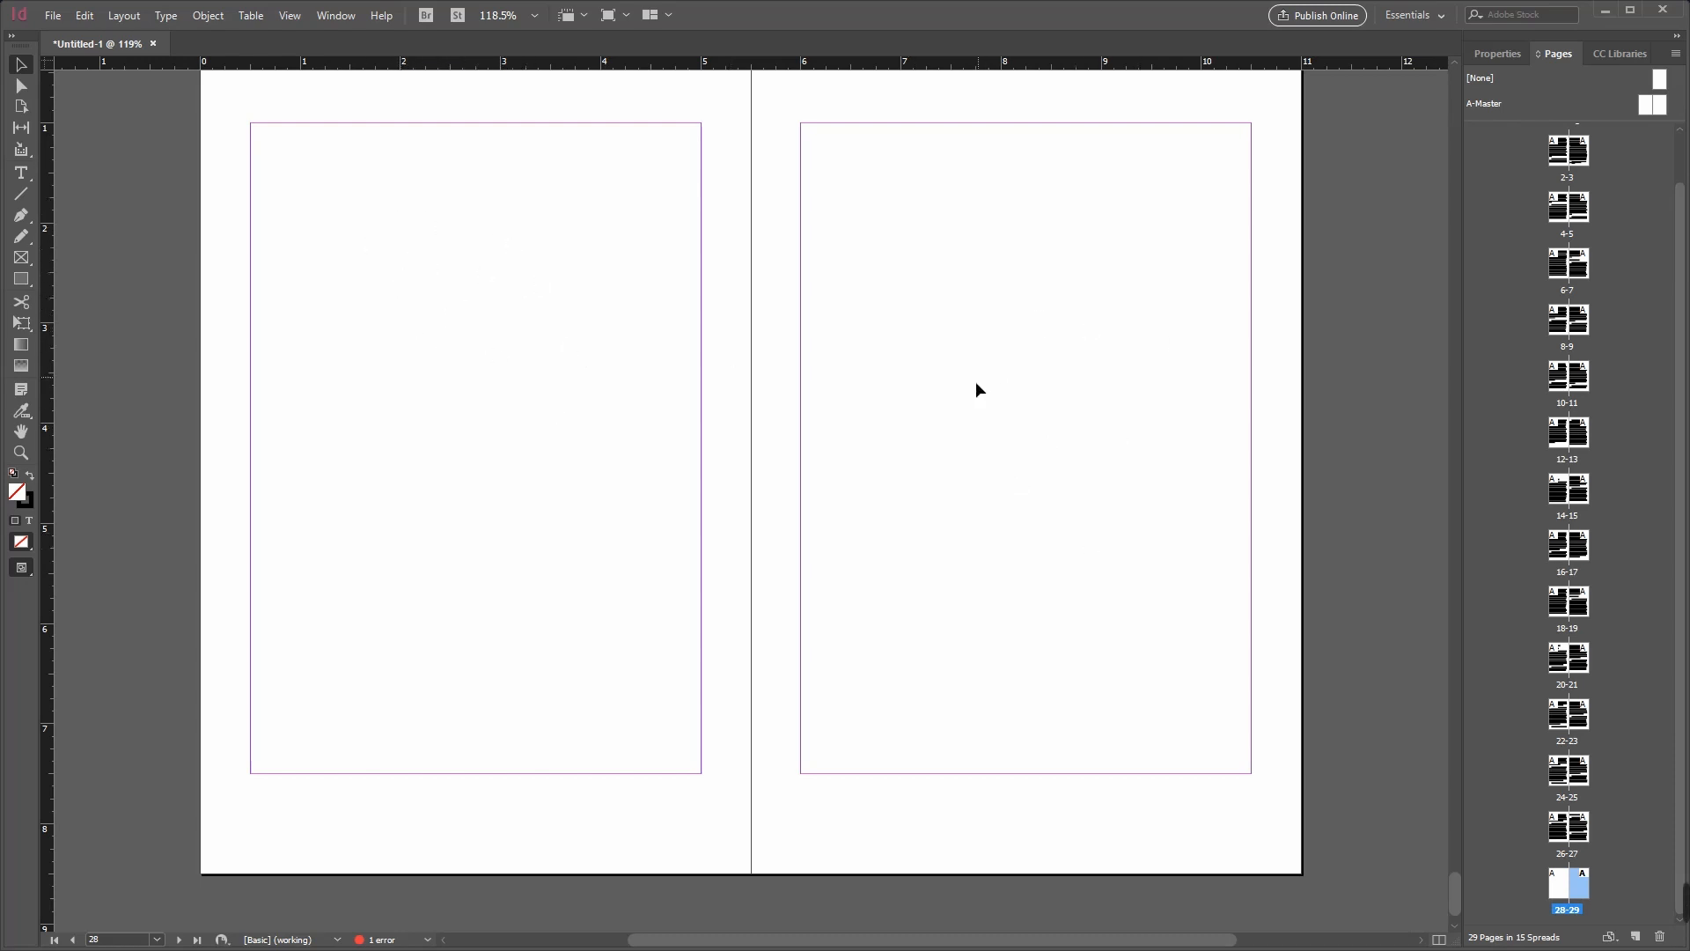
{"action": "key", "text": "ctrl+z"}
{"action": "key", "text": "ctrl+z"}
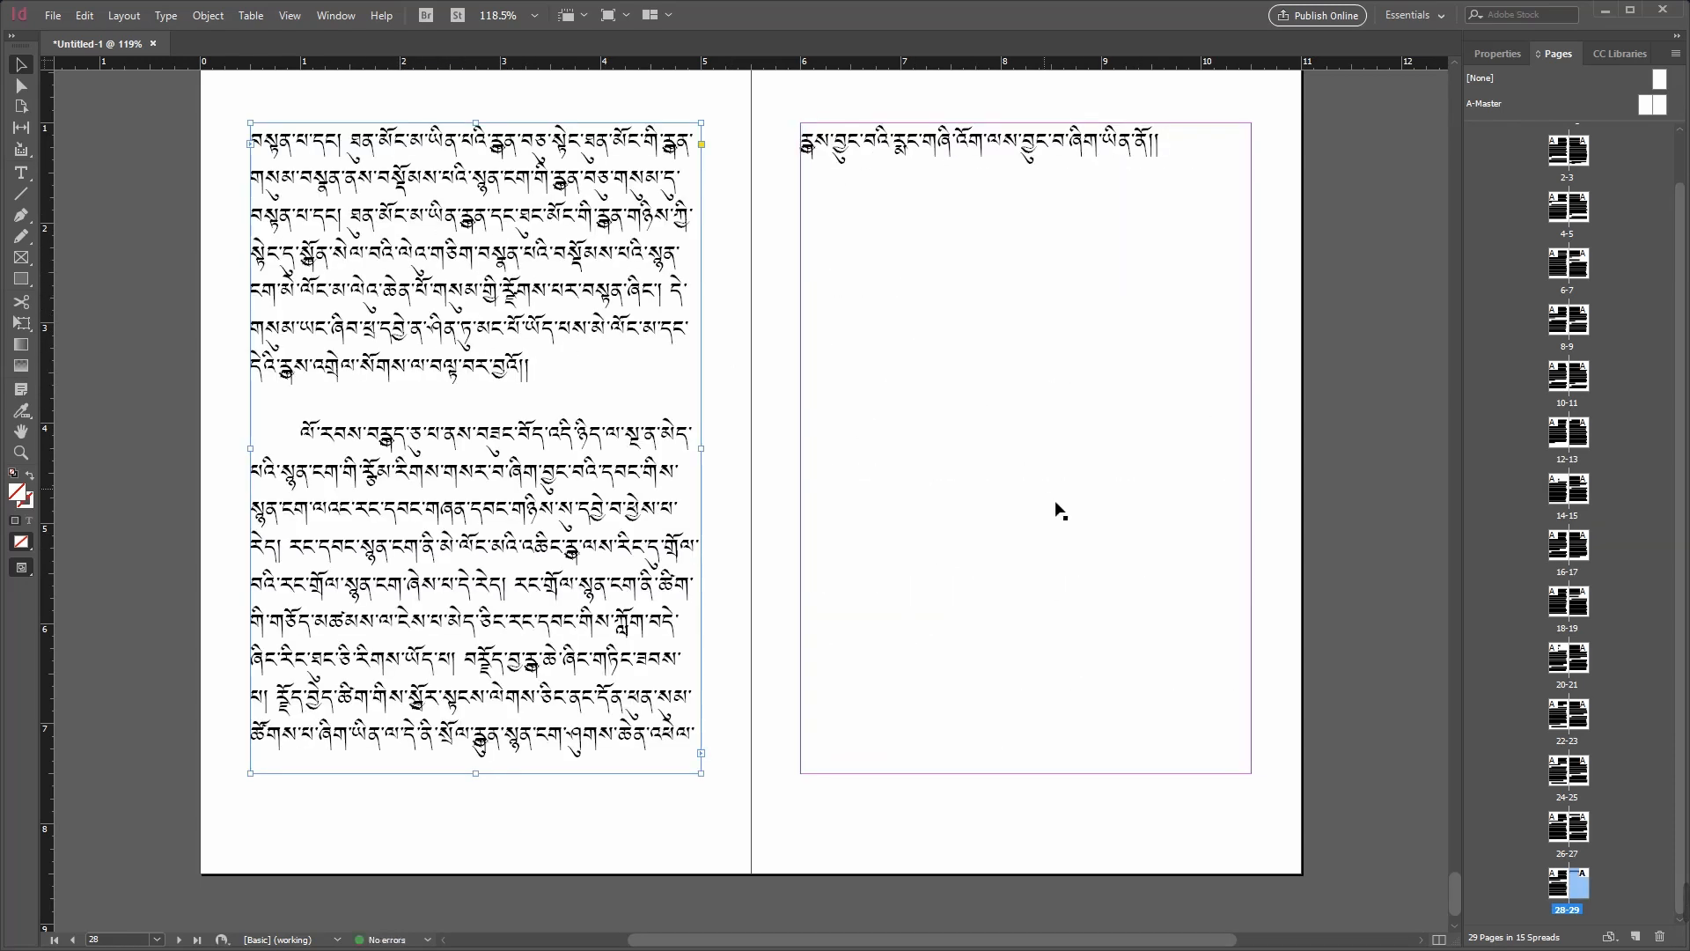
Step: Delete the text frame on page 26 and undo that deletion
{"action": "scroll", "coordinate": [1450, 876], "scroll_direction": "up", "scroll_amount": 5}
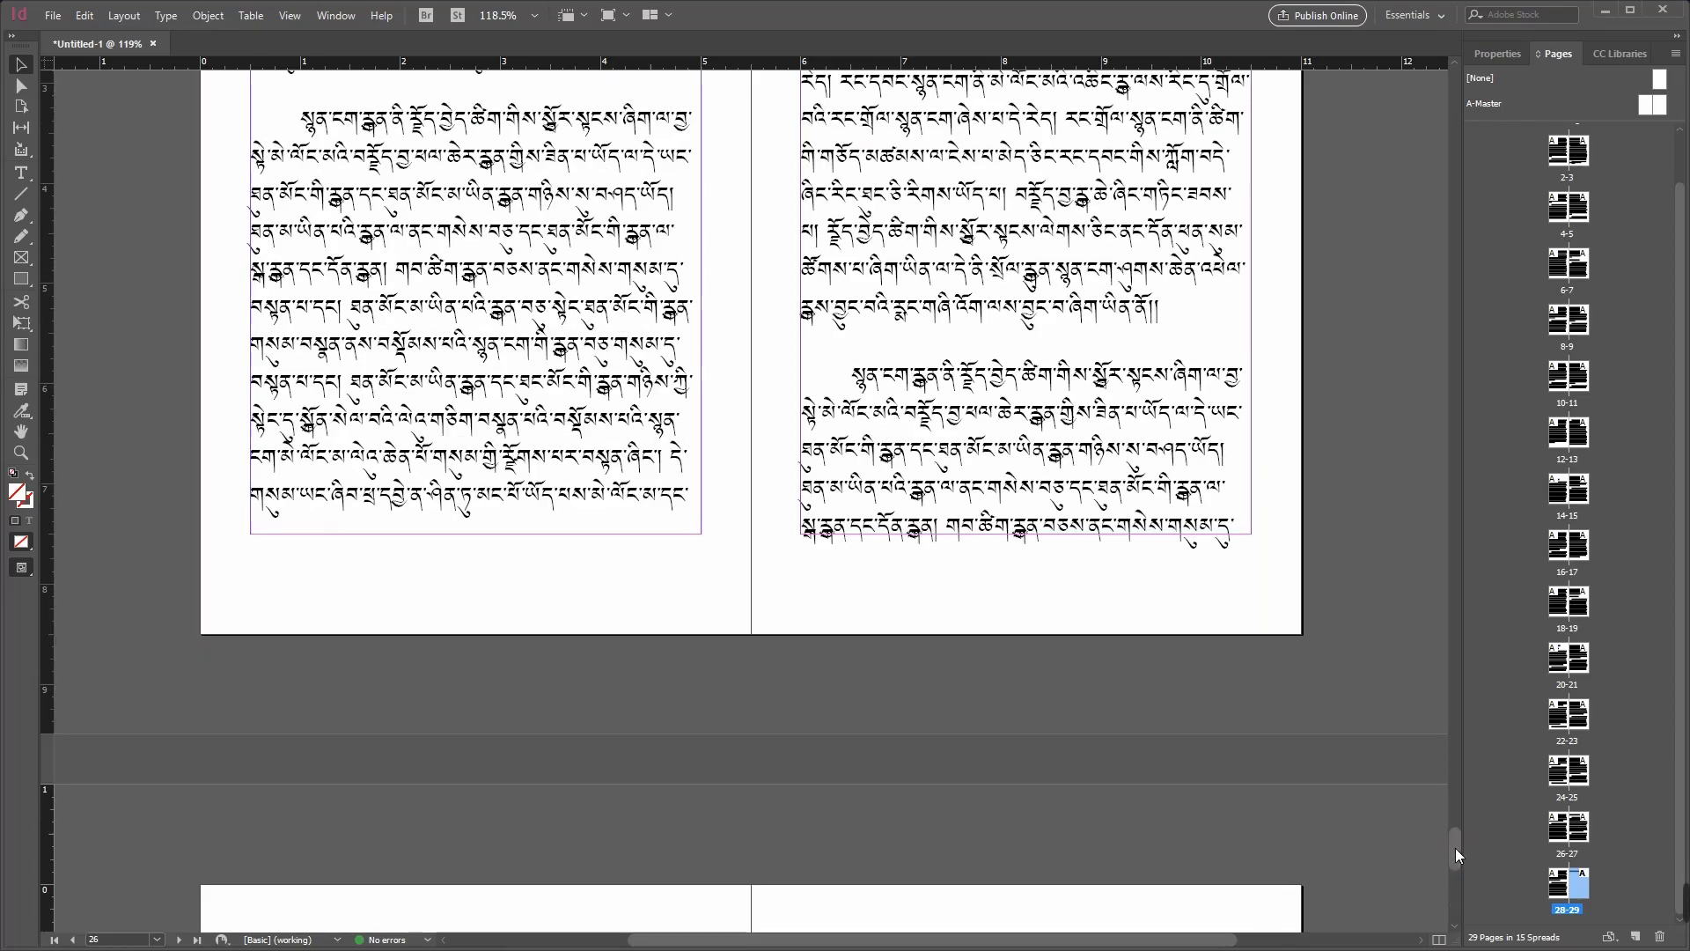
{"action": "left_click_drag", "start_coordinate": [1455, 848], "coordinate": [1456, 831]}
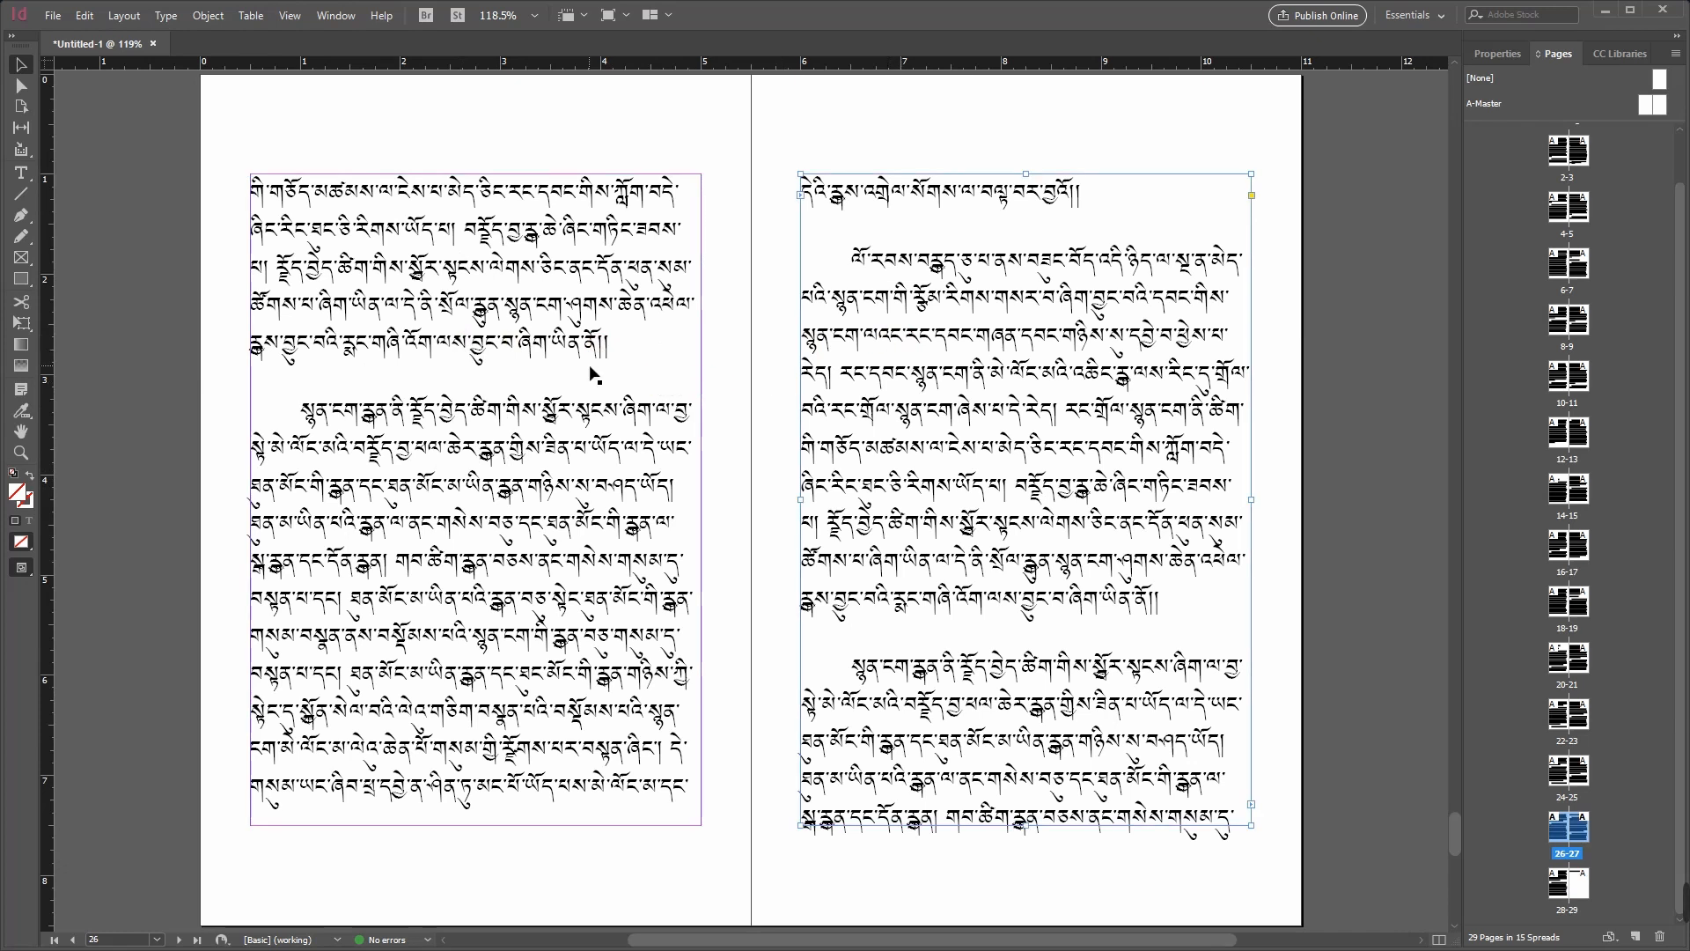
{"action": "left_click", "coordinate": [903, 385]}
{"action": "left_click", "coordinate": [395, 418]}
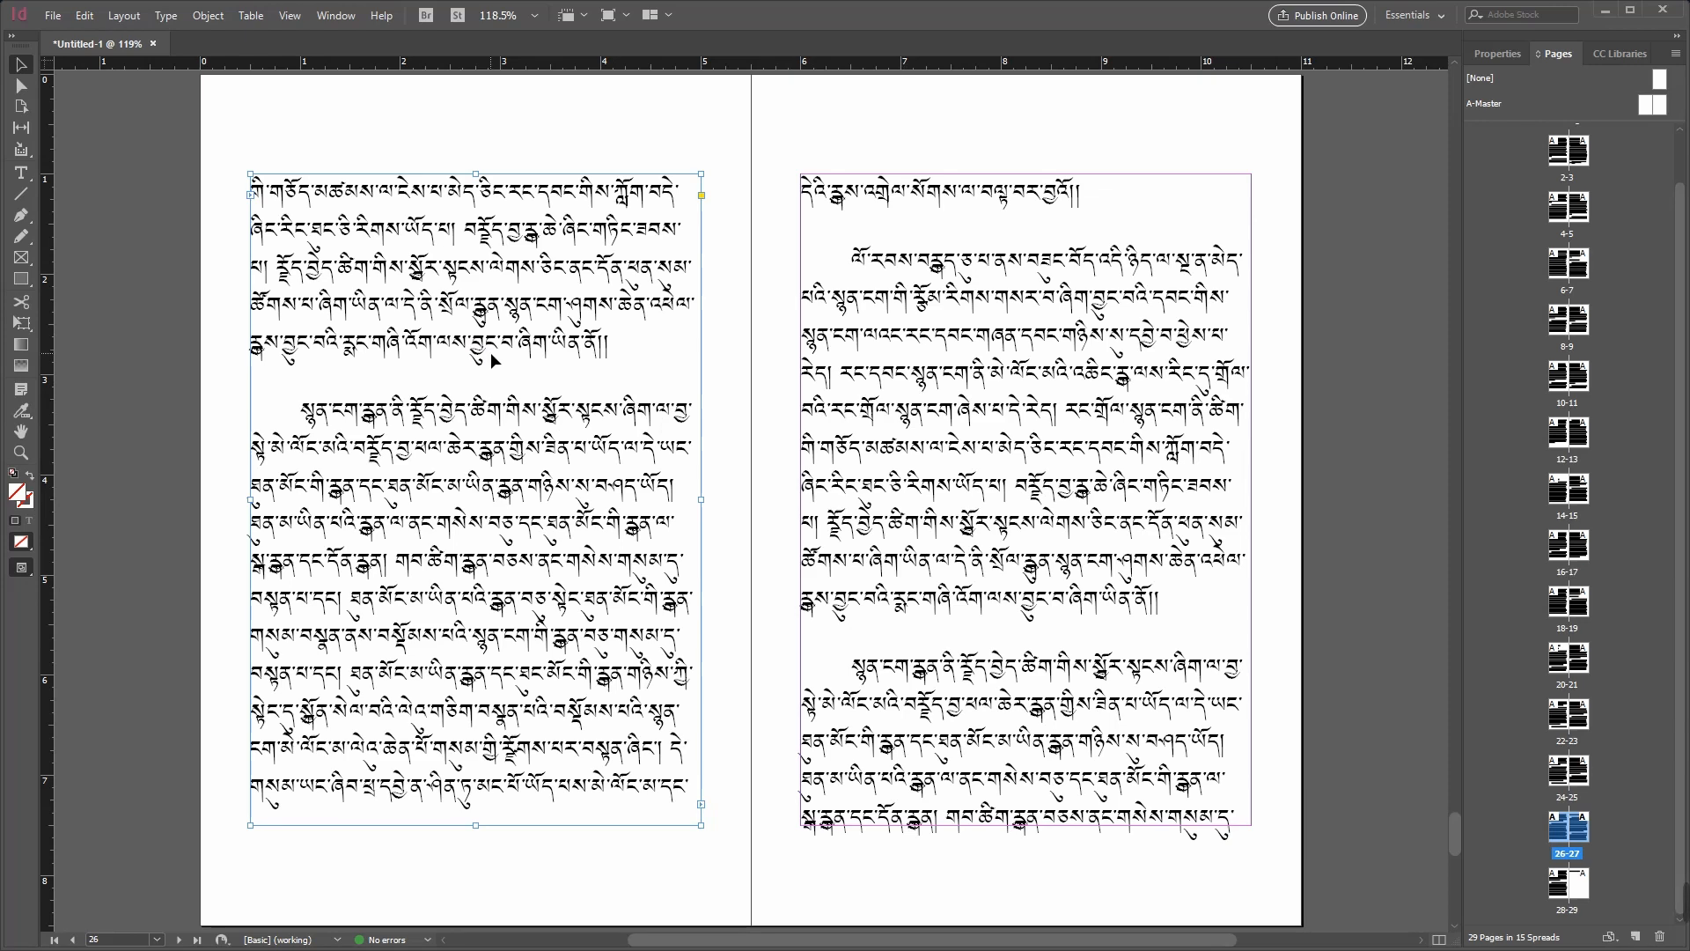
{"action": "key", "text": "Delete"}
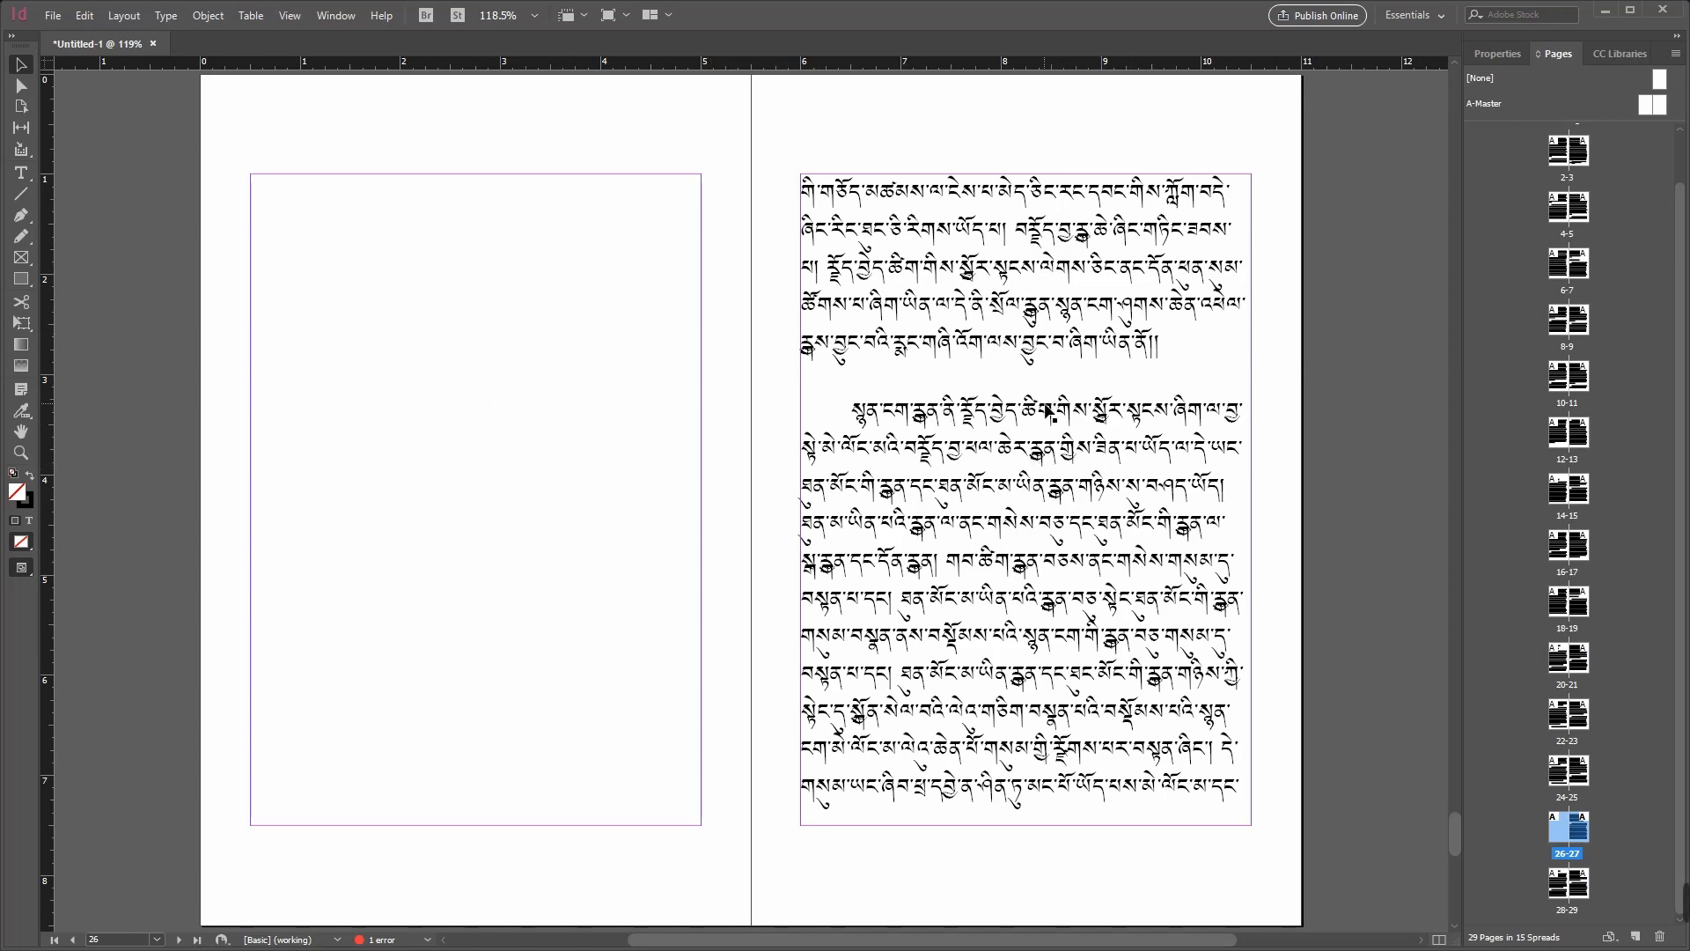
{"action": "key", "text": "ctrl+z"}
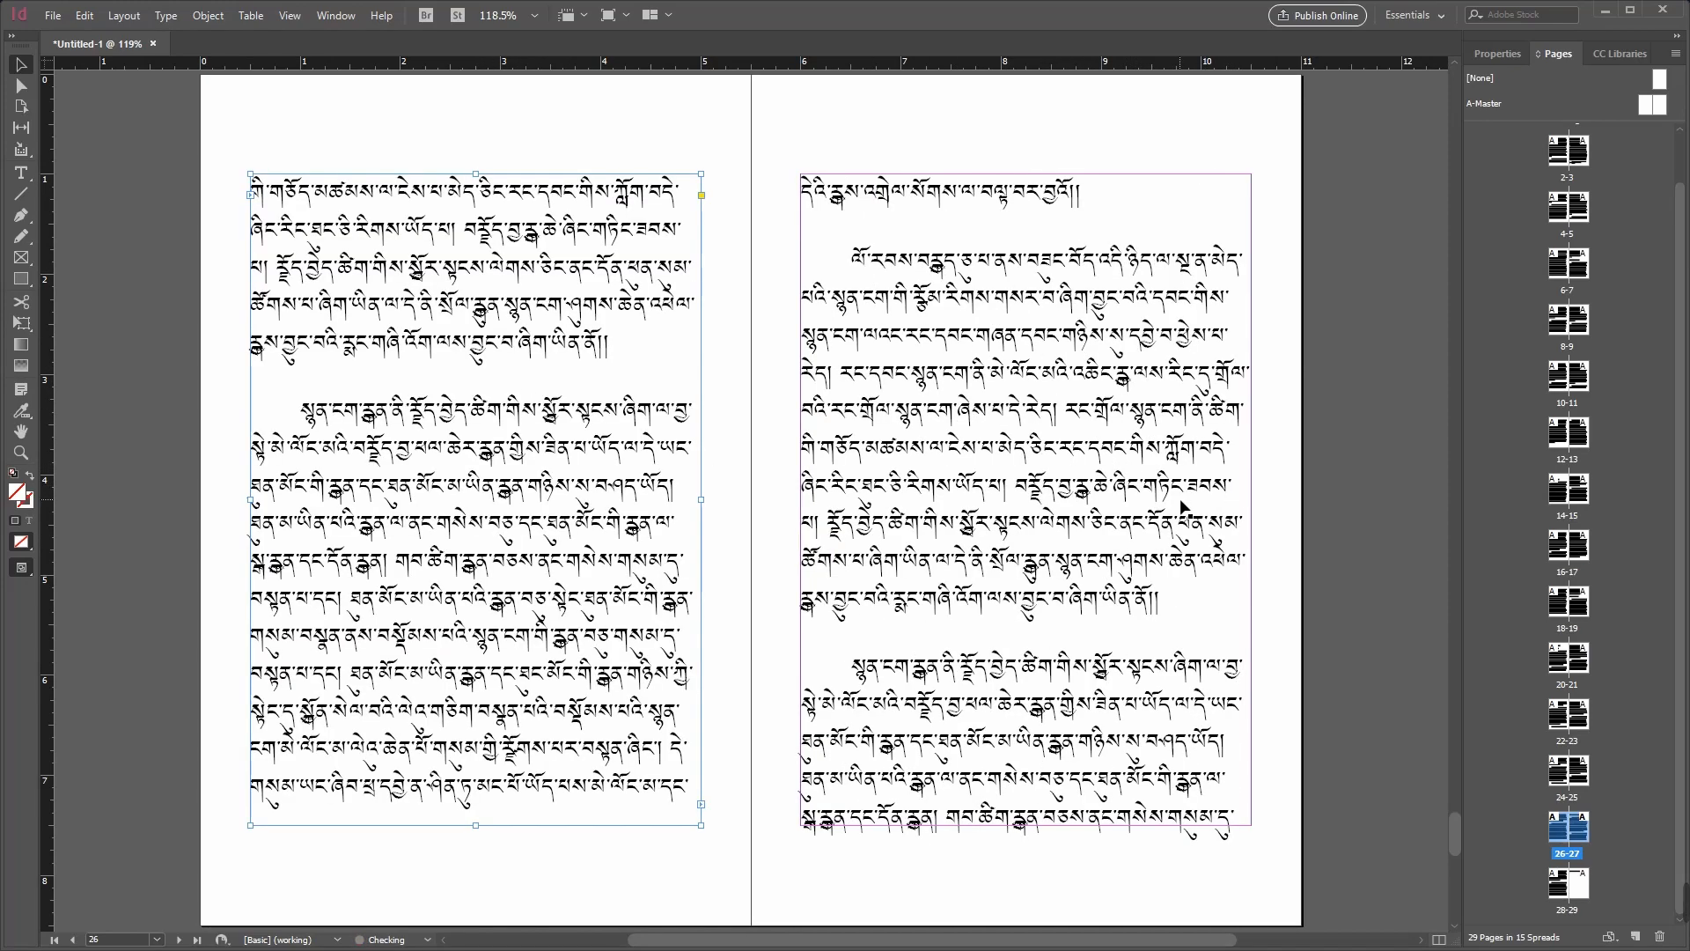
Step: Undo the remaining edits and the text placement until the document is back to one blank page
{"action": "key", "text": "ctrl+z"}
{"action": "key", "text": "ctrl+z"}
{"action": "key", "text": "ctrl+z"}
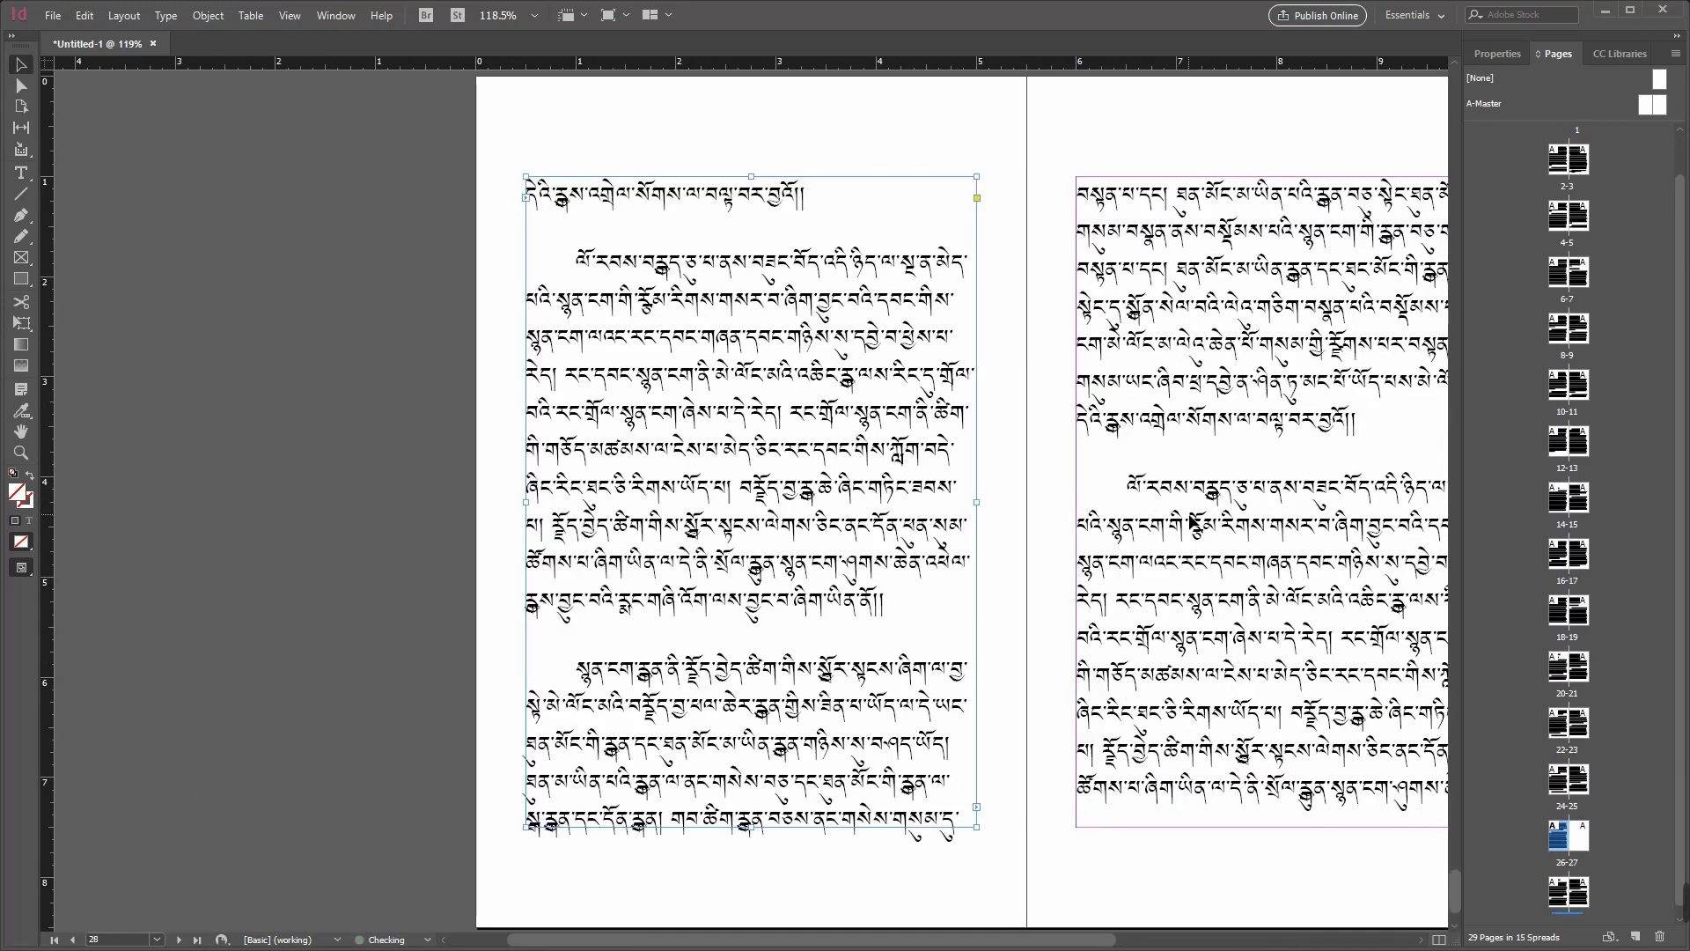
{"action": "key", "text": "ctrl+z"}
{"action": "key", "text": "ctrl+z"}
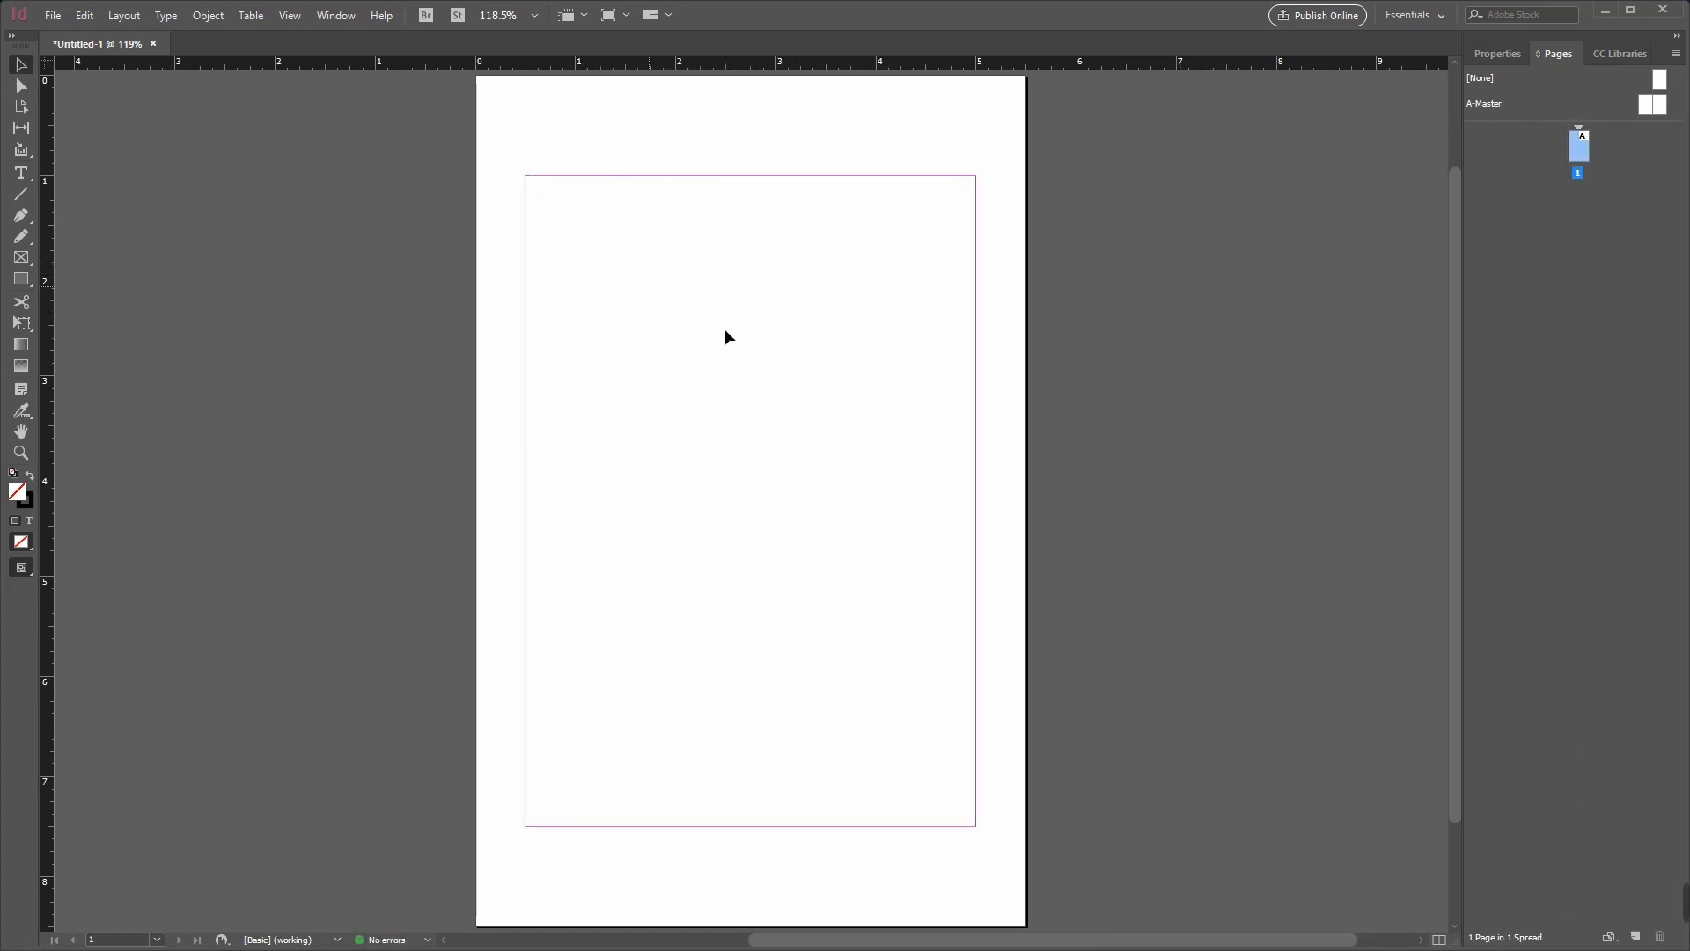
Step: Place Document 1.docx from the Exercise 2 folder on the Desktop, autoflowing it from the top margin of page 1
{"action": "left_click", "coordinate": [53, 15]}
{"action": "left_click", "coordinate": [103, 261]}
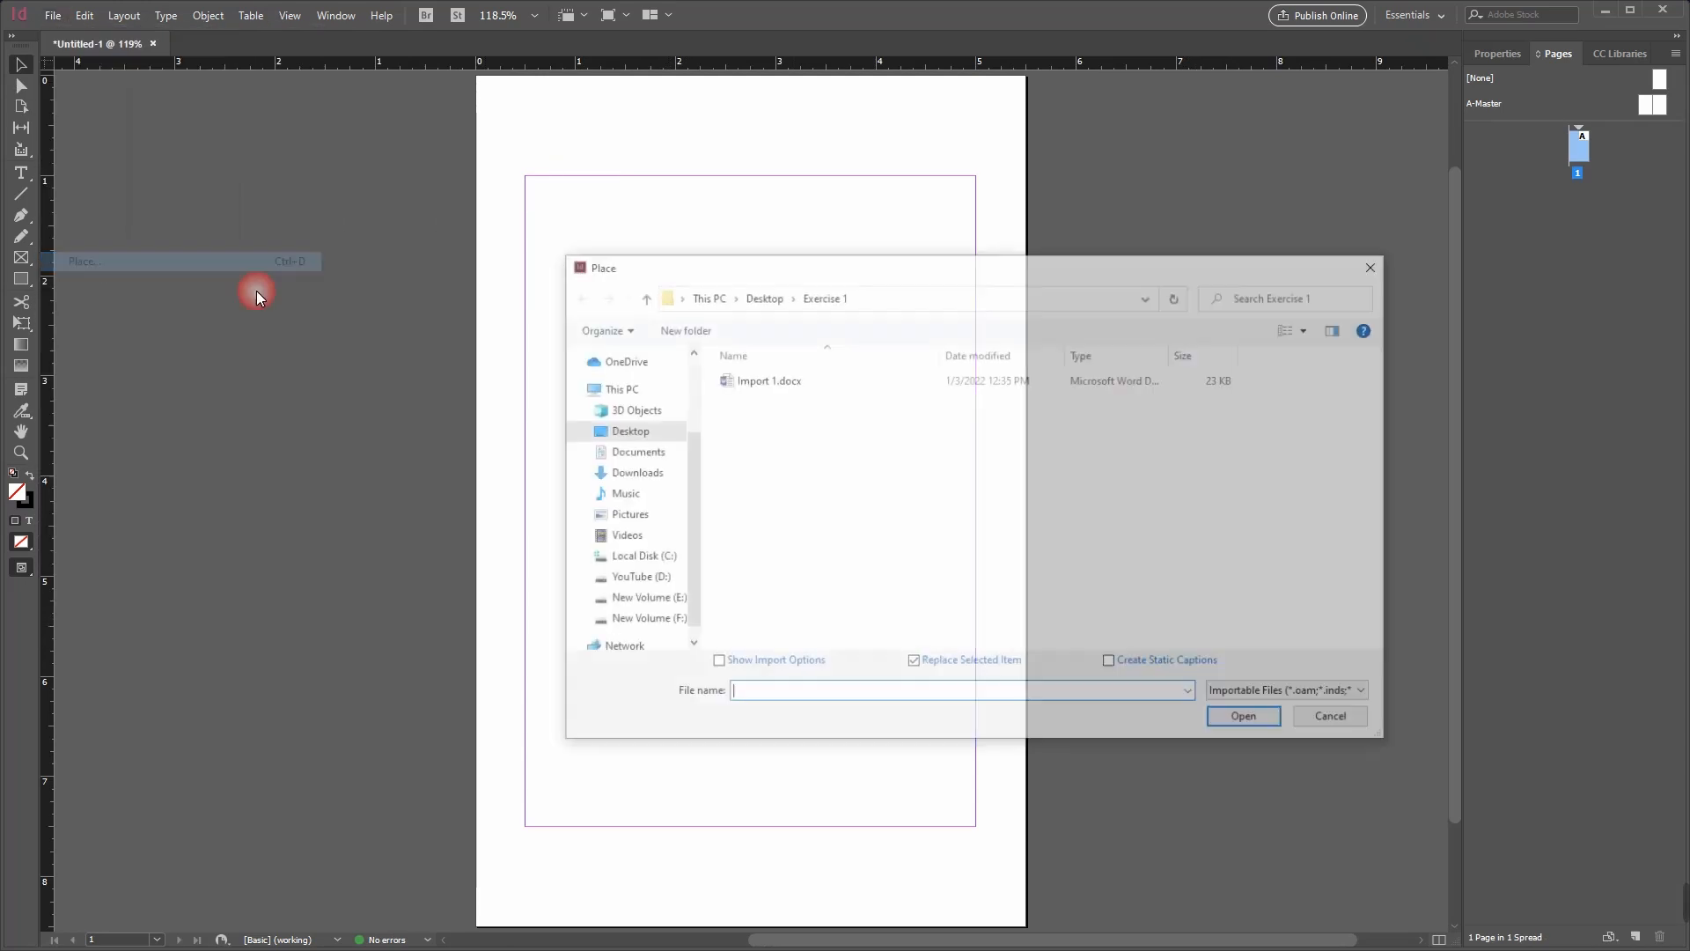
{"action": "left_click", "coordinate": [780, 306]}
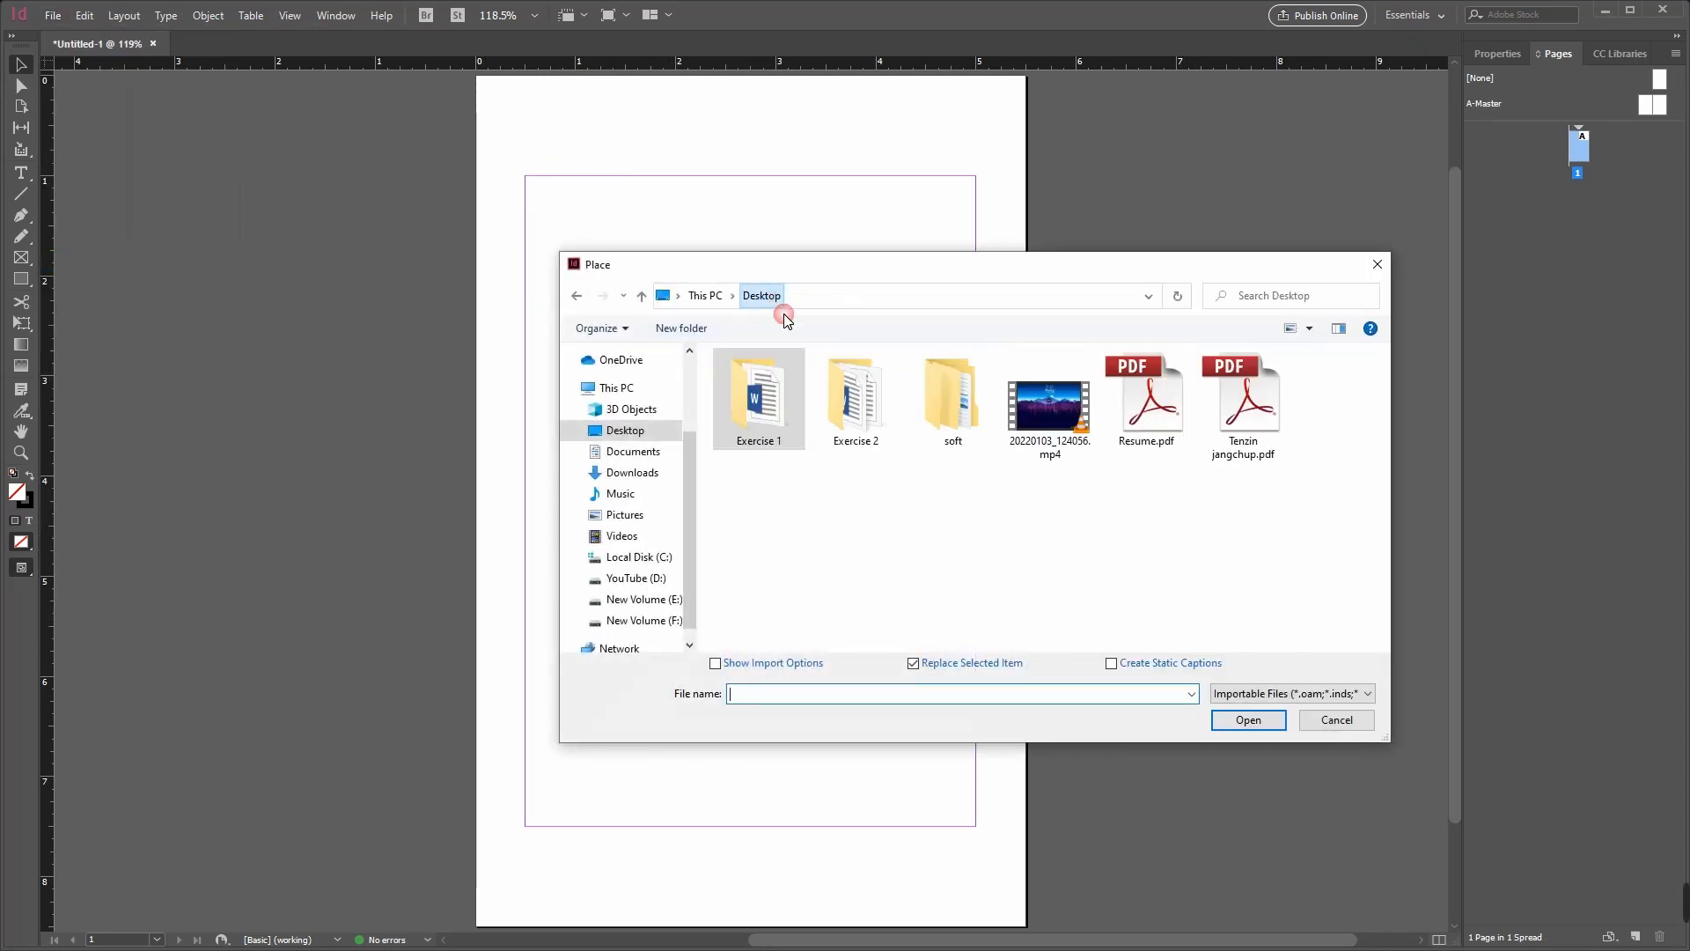
{"action": "double_click", "coordinate": [855, 400]}
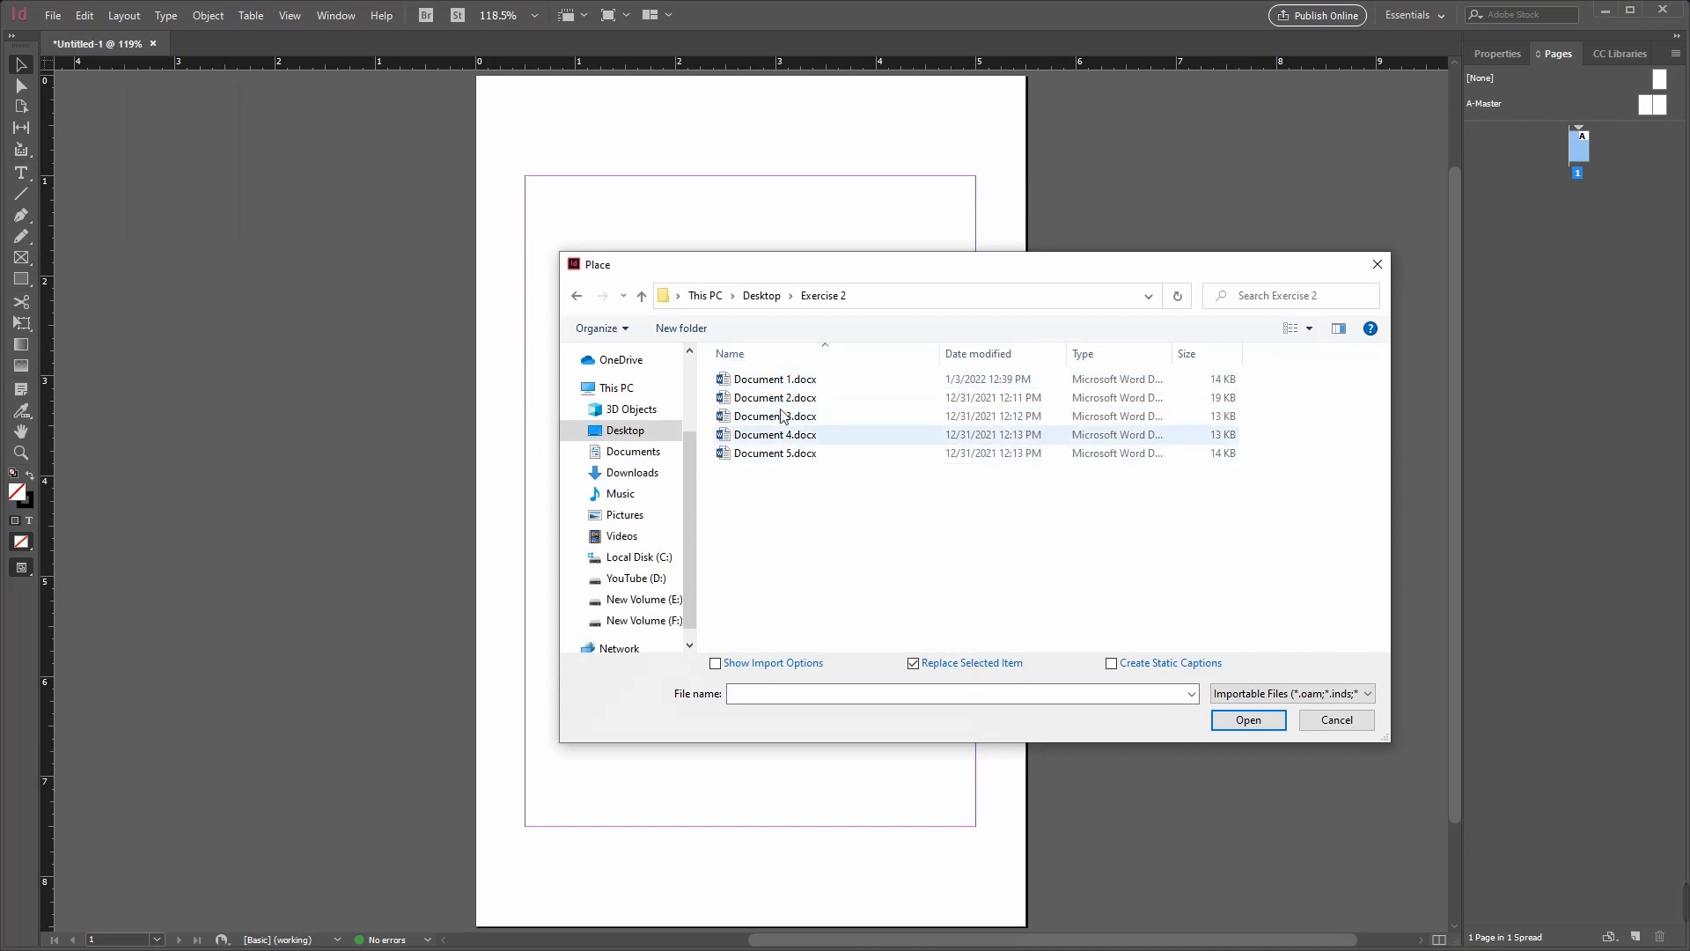
{"action": "left_click", "coordinate": [778, 379]}
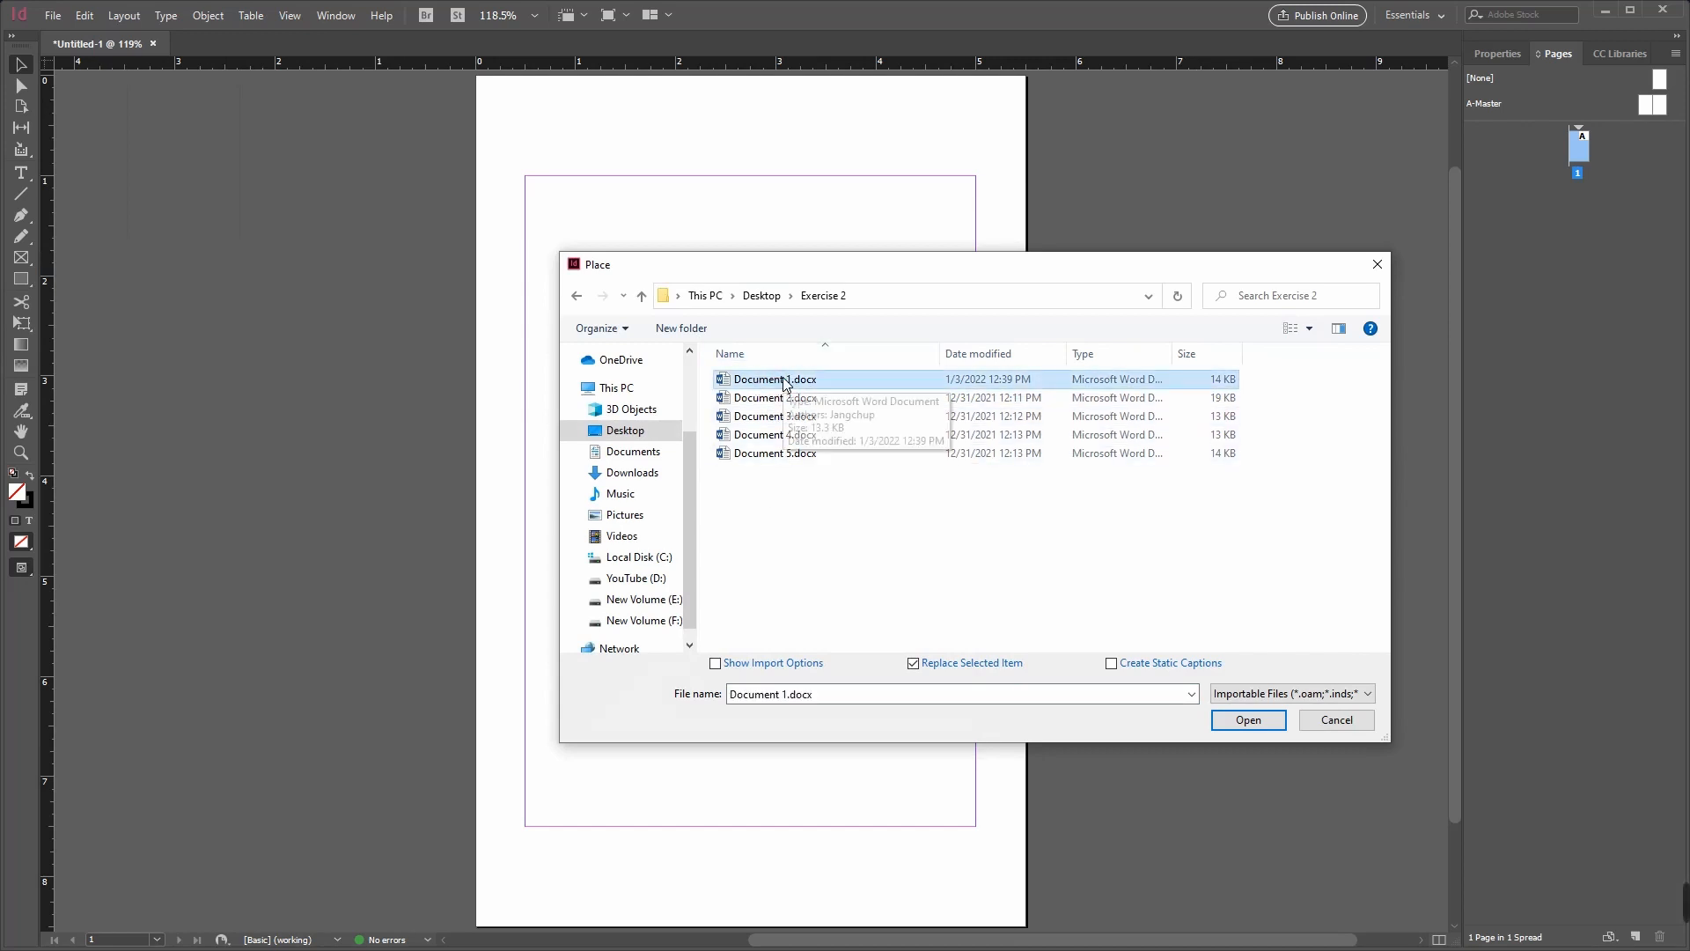
{"action": "left_click", "coordinate": [1233, 717]}
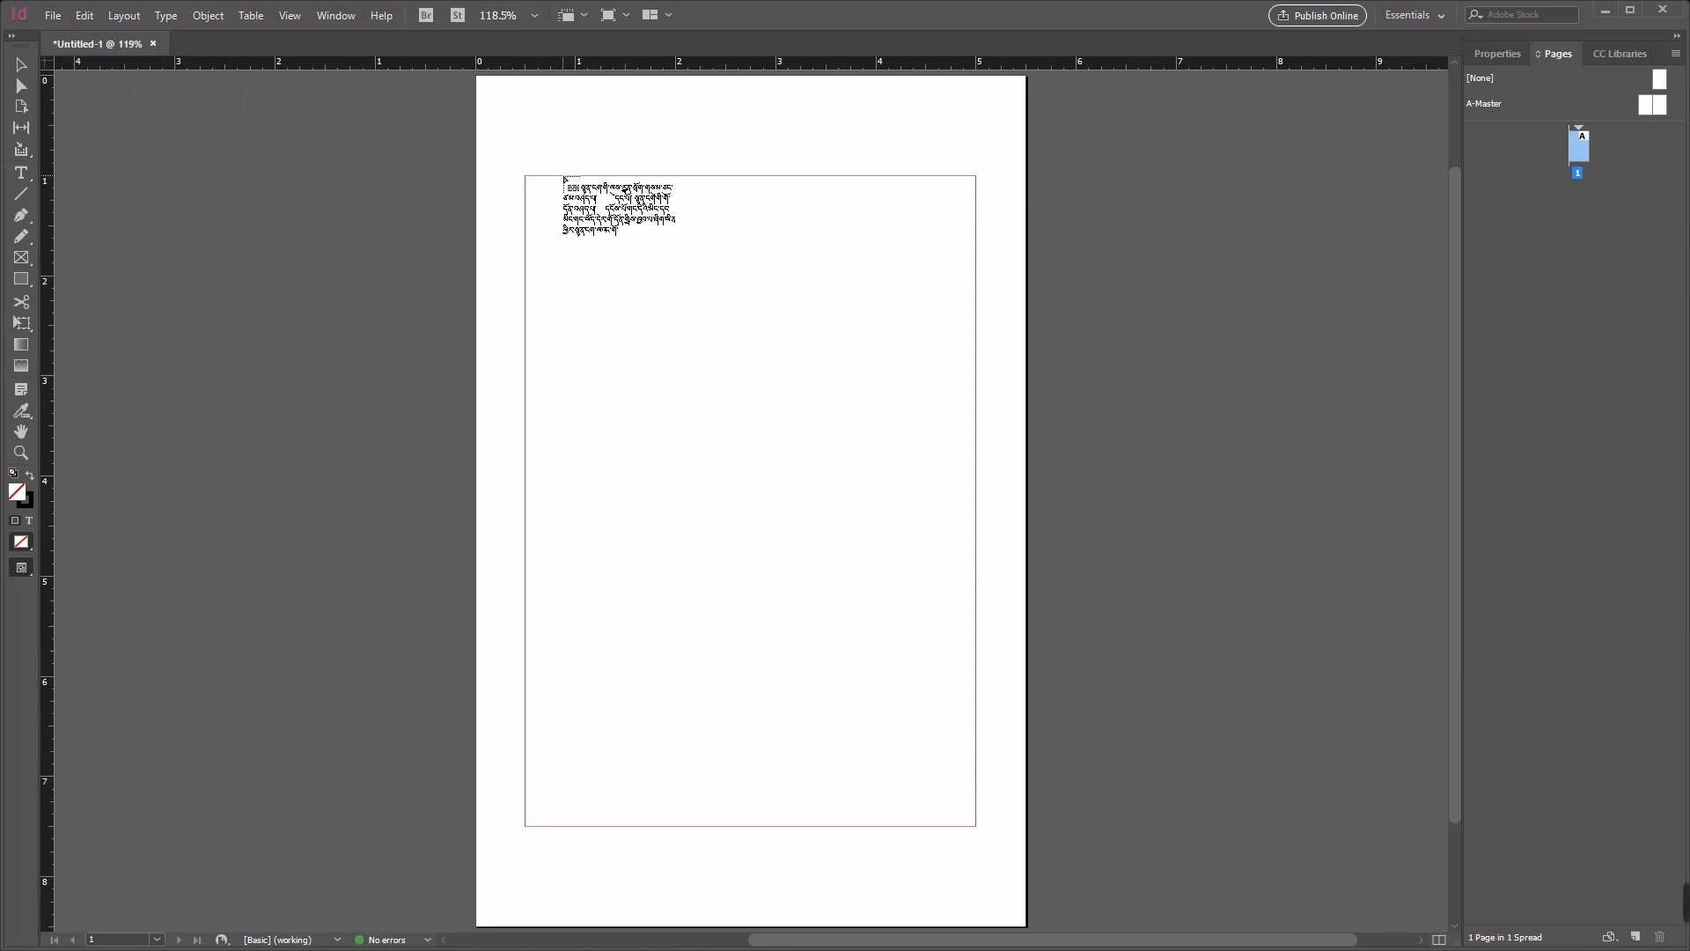
{"action": "left_click", "coordinate": [564, 180], "text": "shift"}
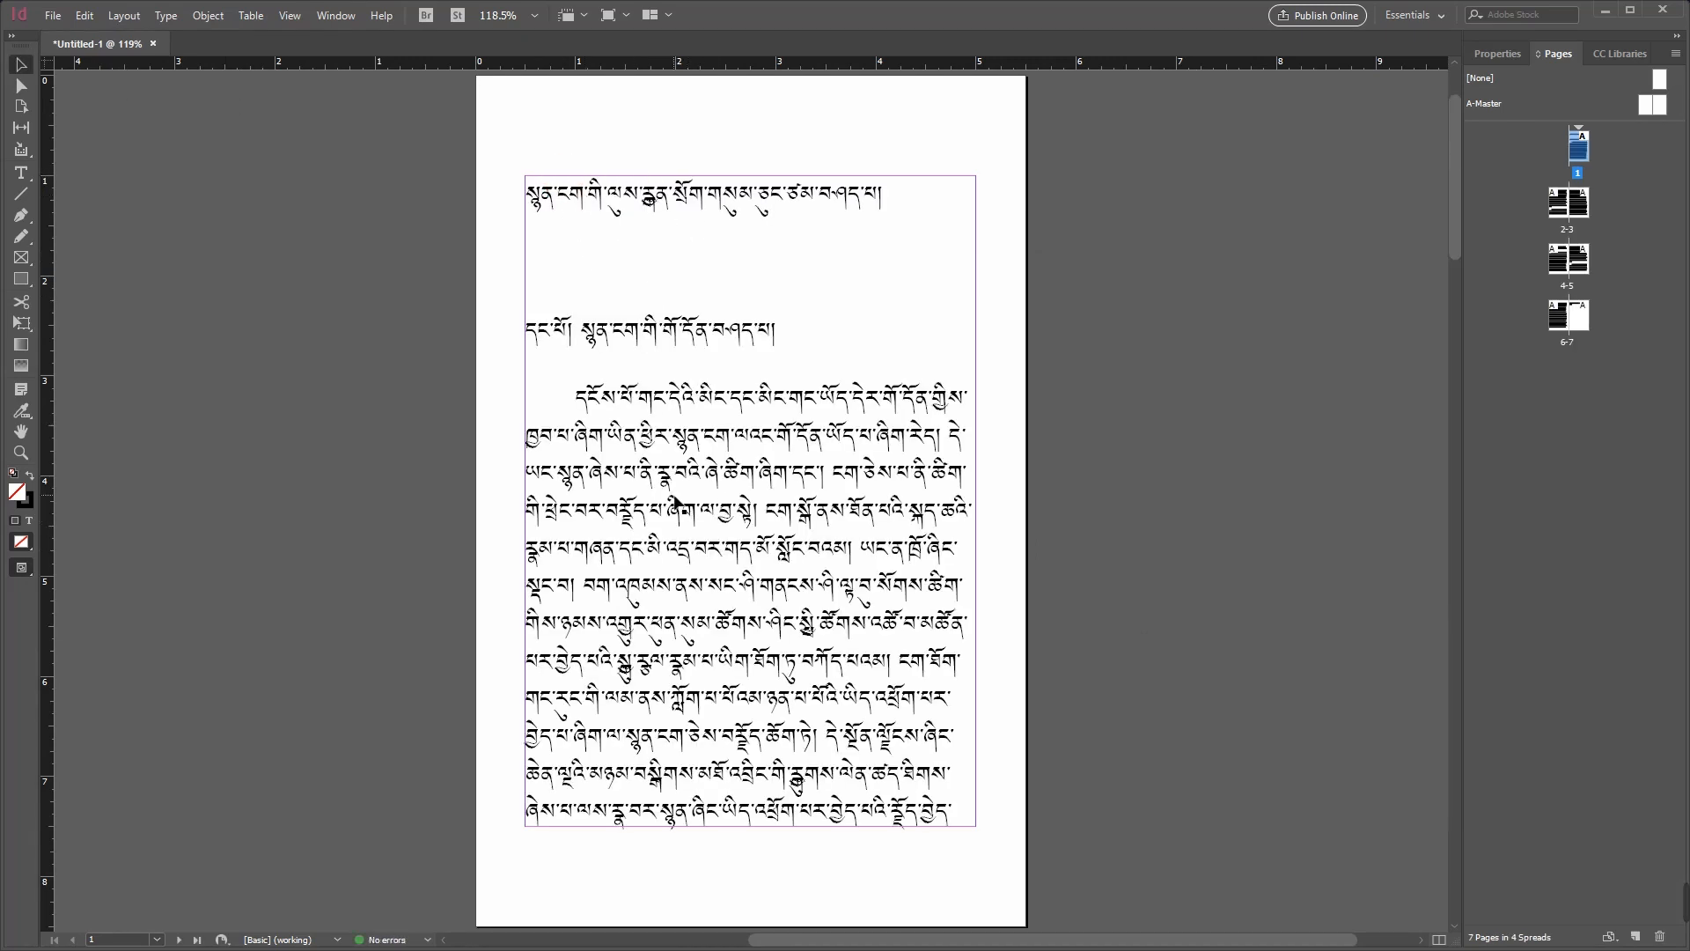
Step: Insert one page based on A-Master after page 7, where the Document 1 text ends
{"action": "scroll", "coordinate": [1450, 233], "scroll_direction": "down", "scroll_amount": 5}
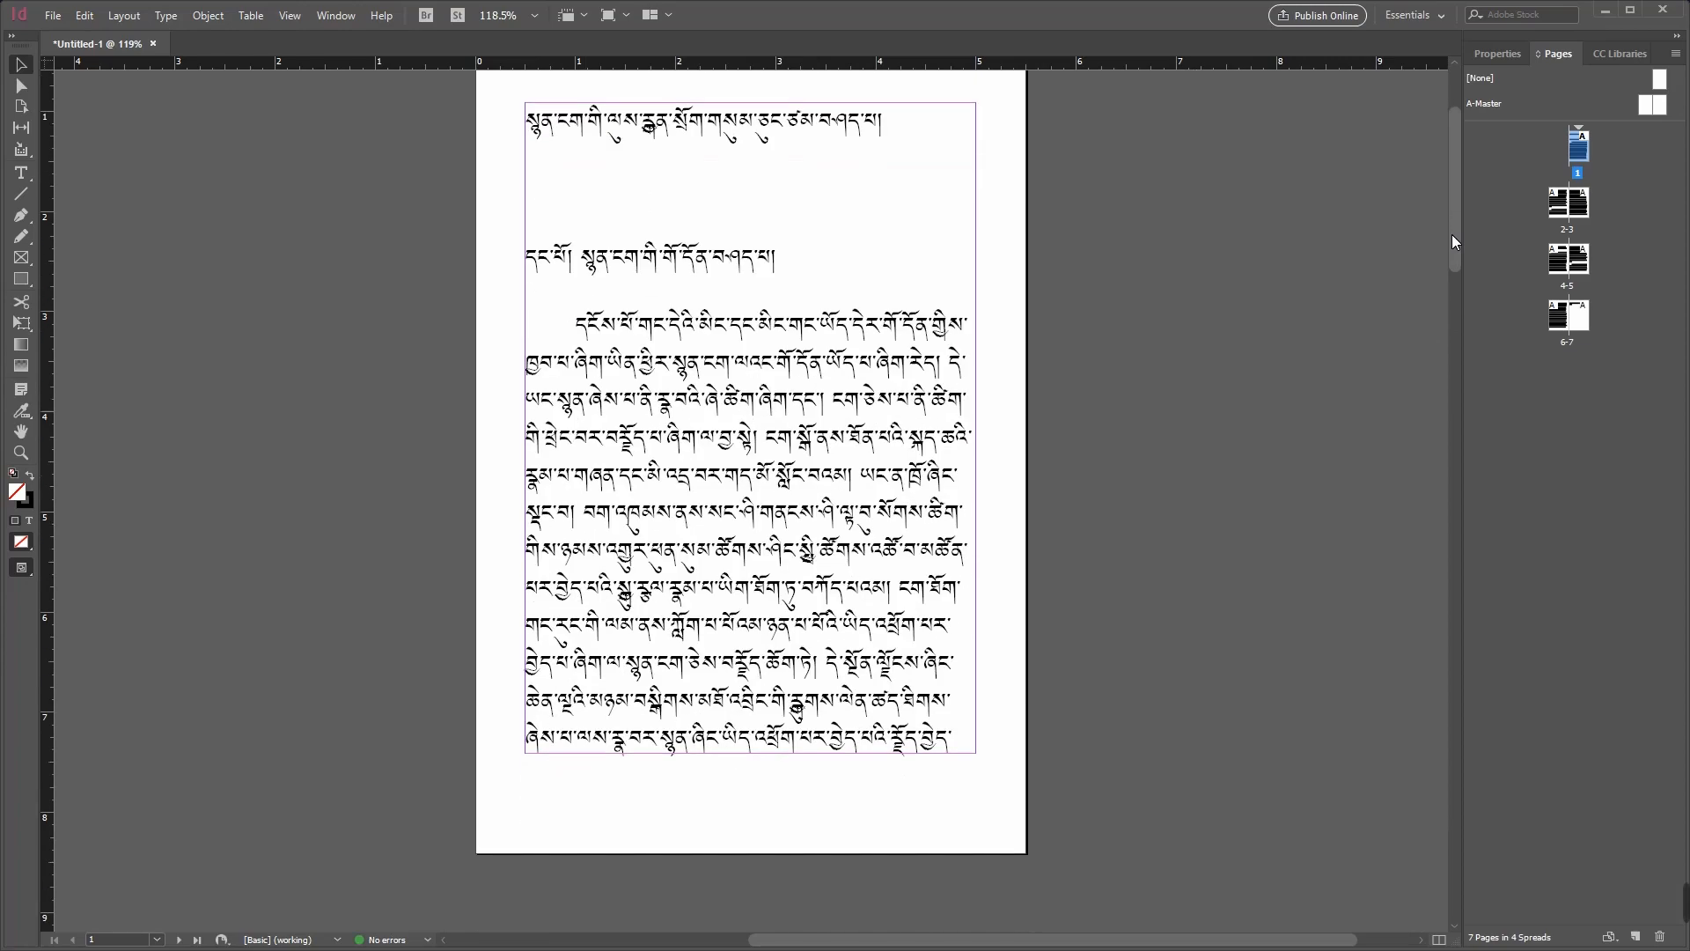
{"action": "double_click", "coordinate": [1575, 318]}
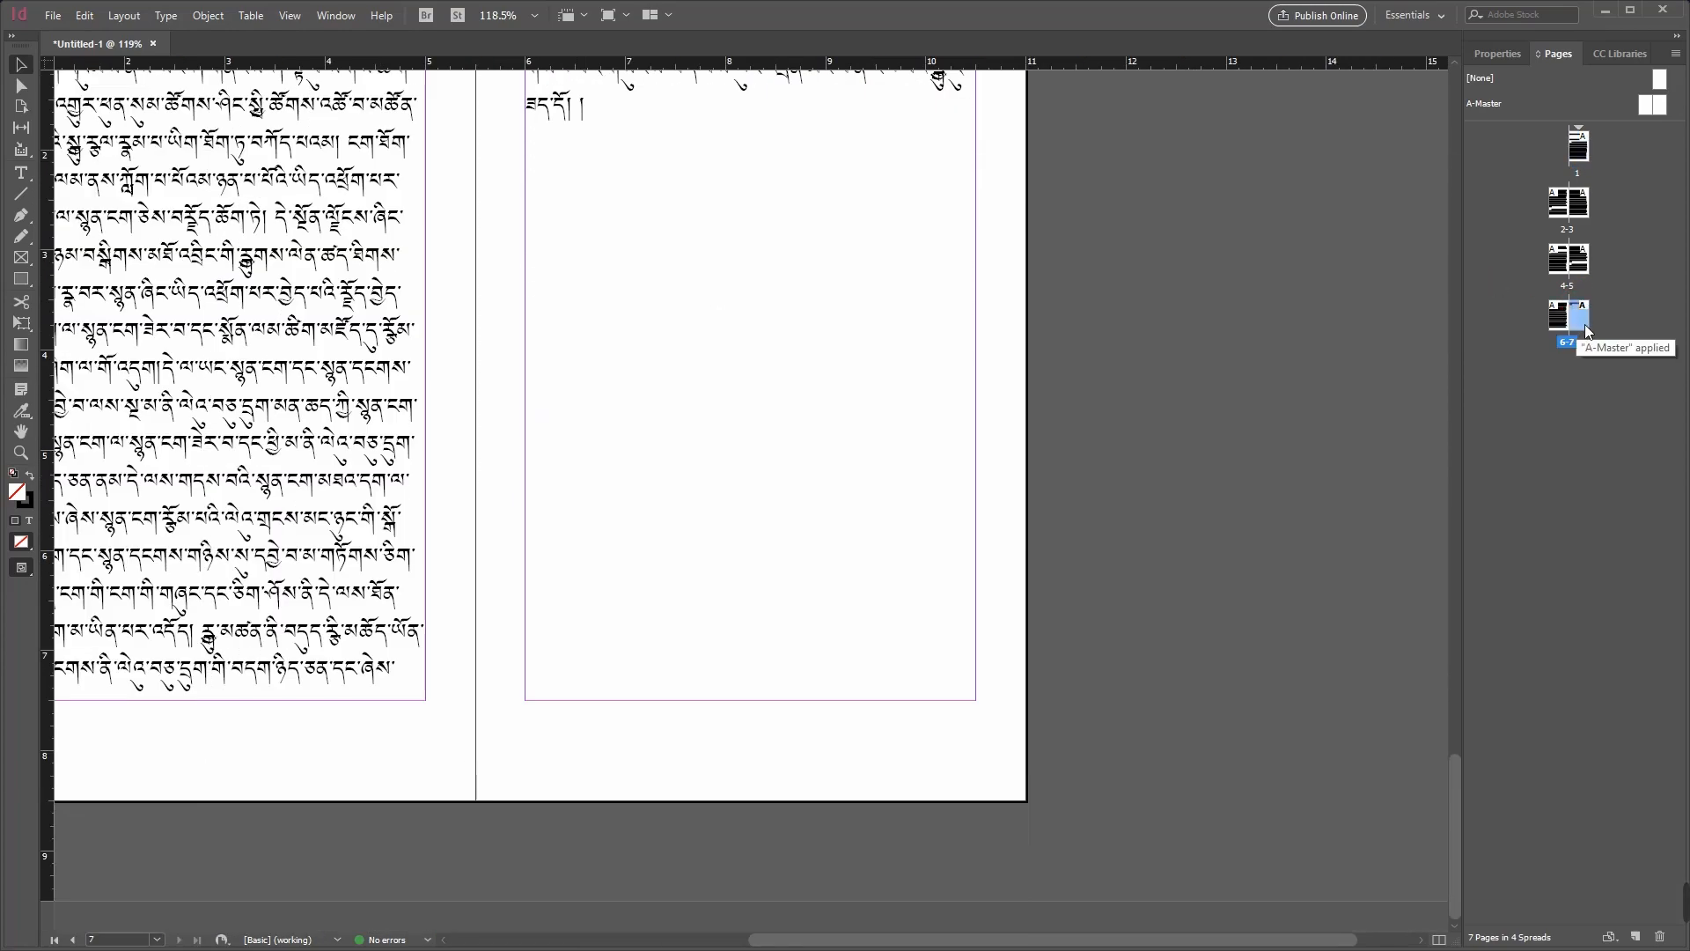
{"action": "scroll", "coordinate": [957, 440], "scroll_direction": "up", "scroll_amount": 1}
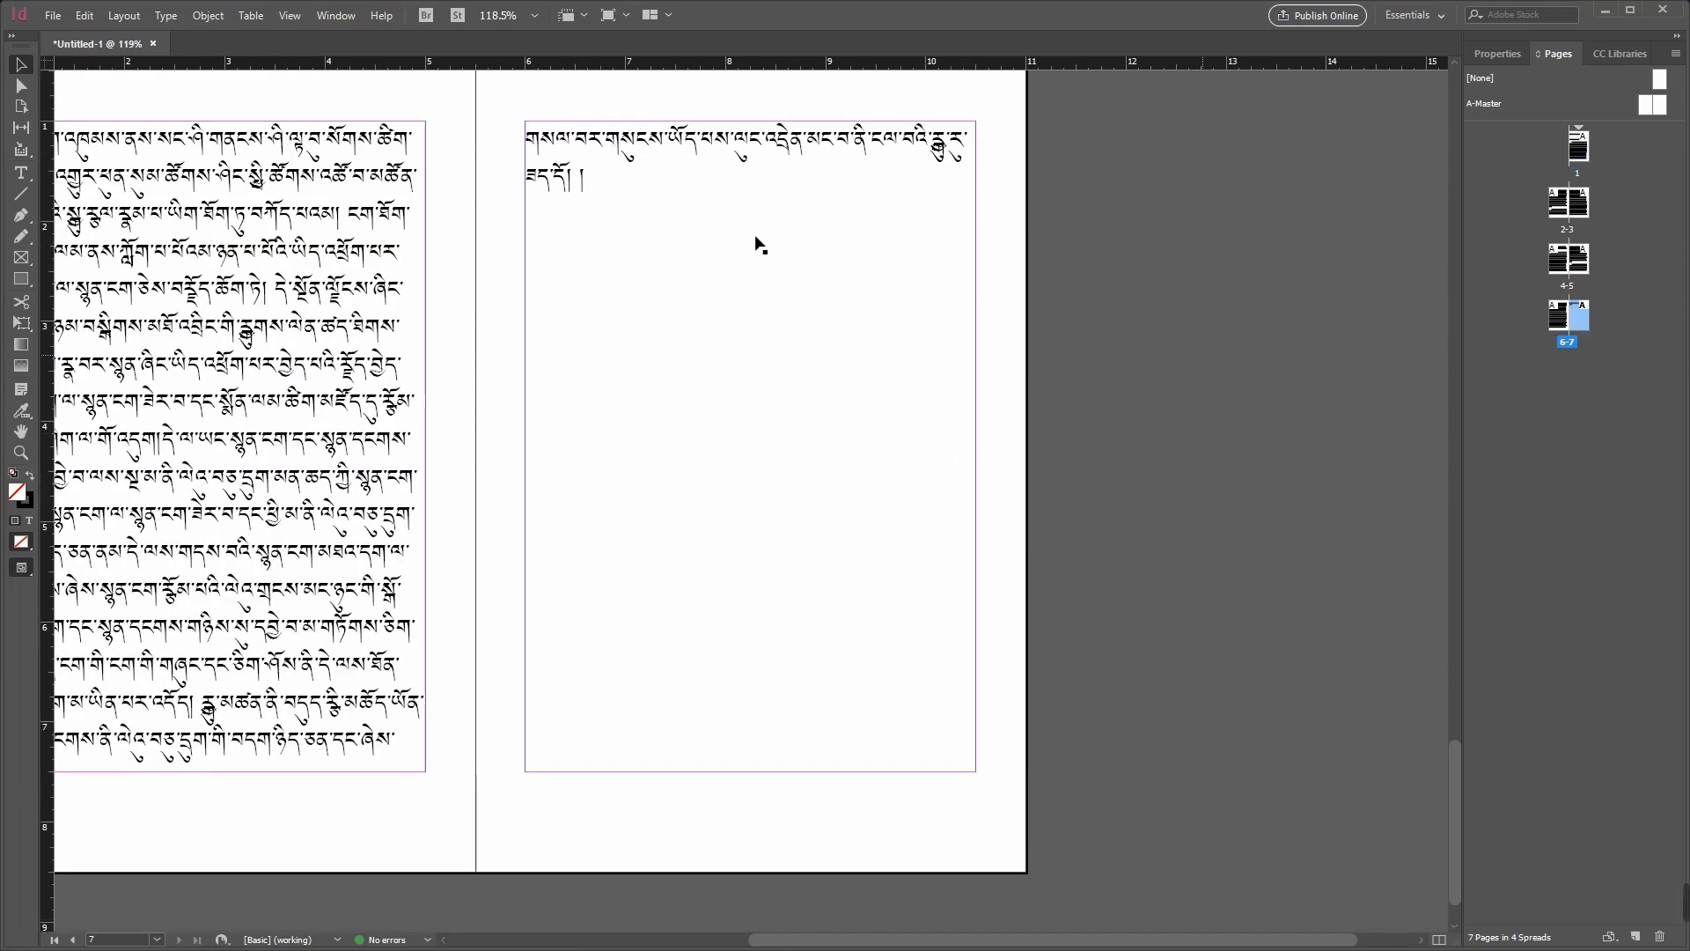
{"action": "double_click", "coordinate": [1579, 318]}
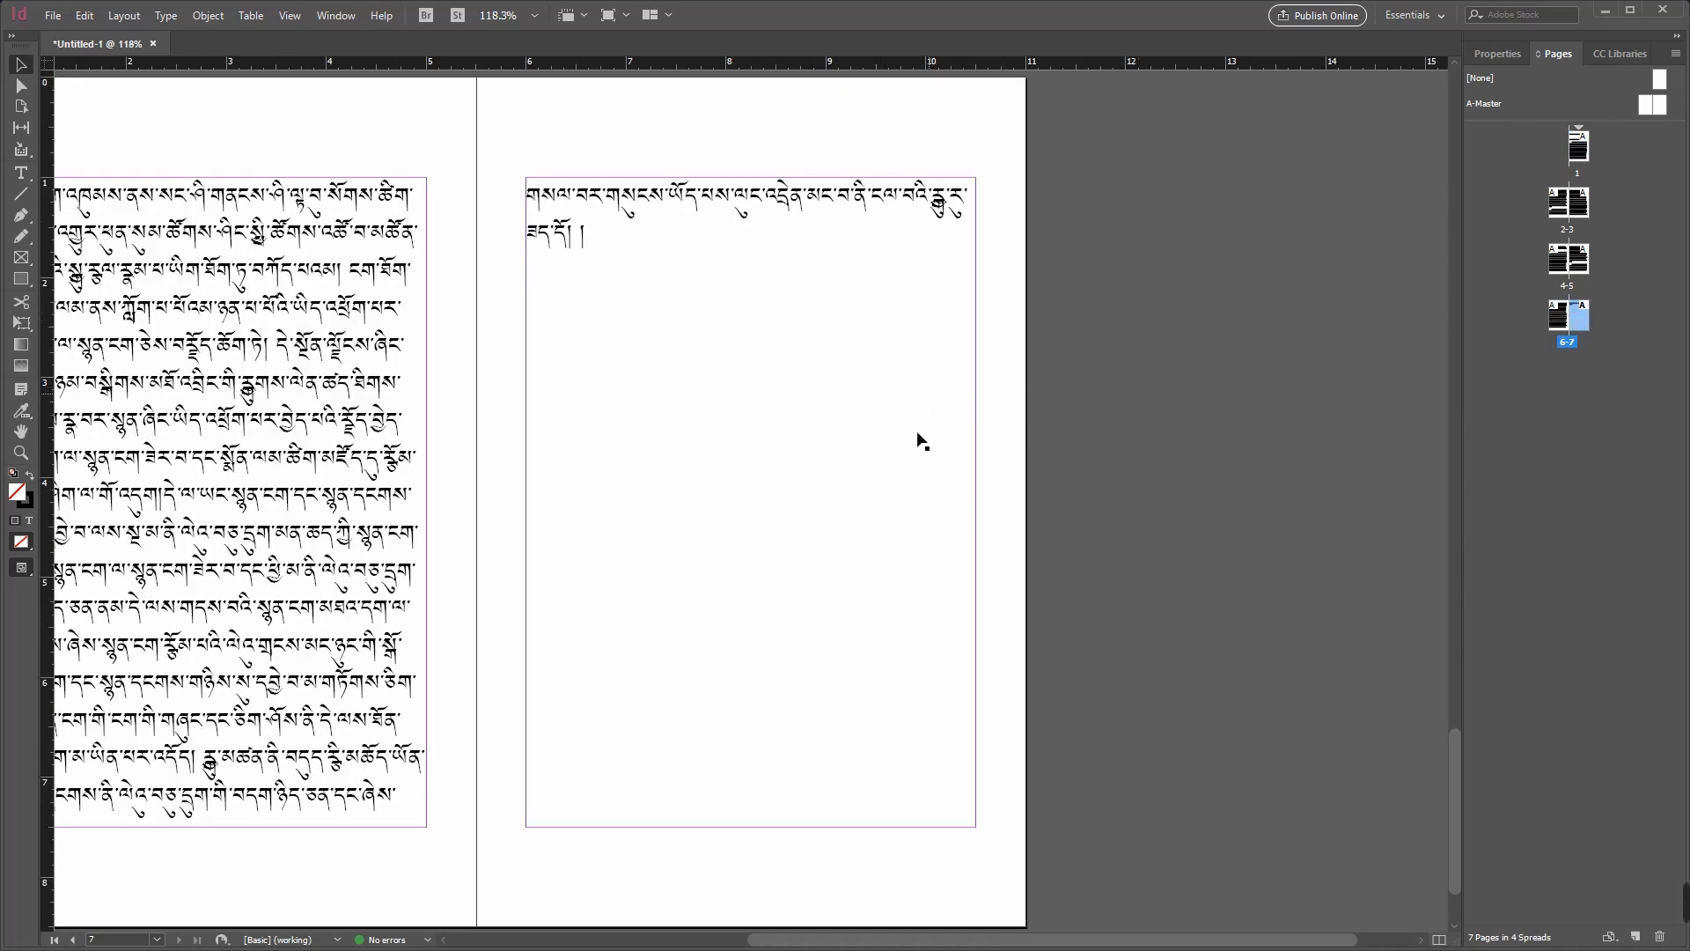
{"action": "right_click", "coordinate": [1581, 318]}
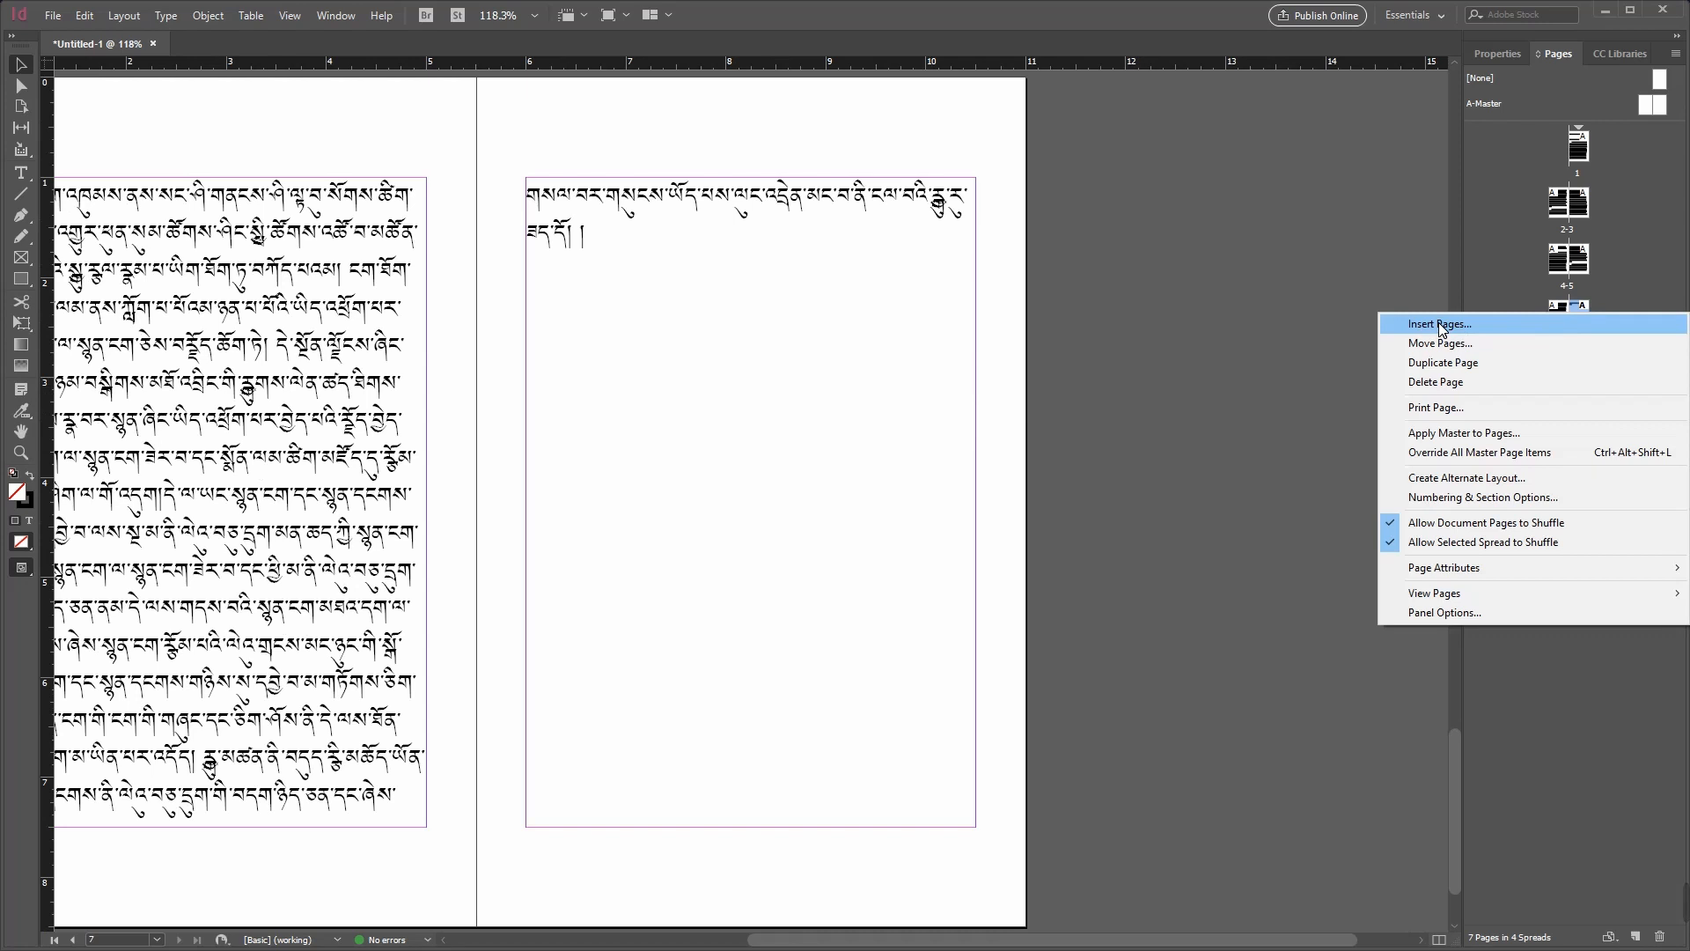
{"action": "left_click", "coordinate": [1440, 325]}
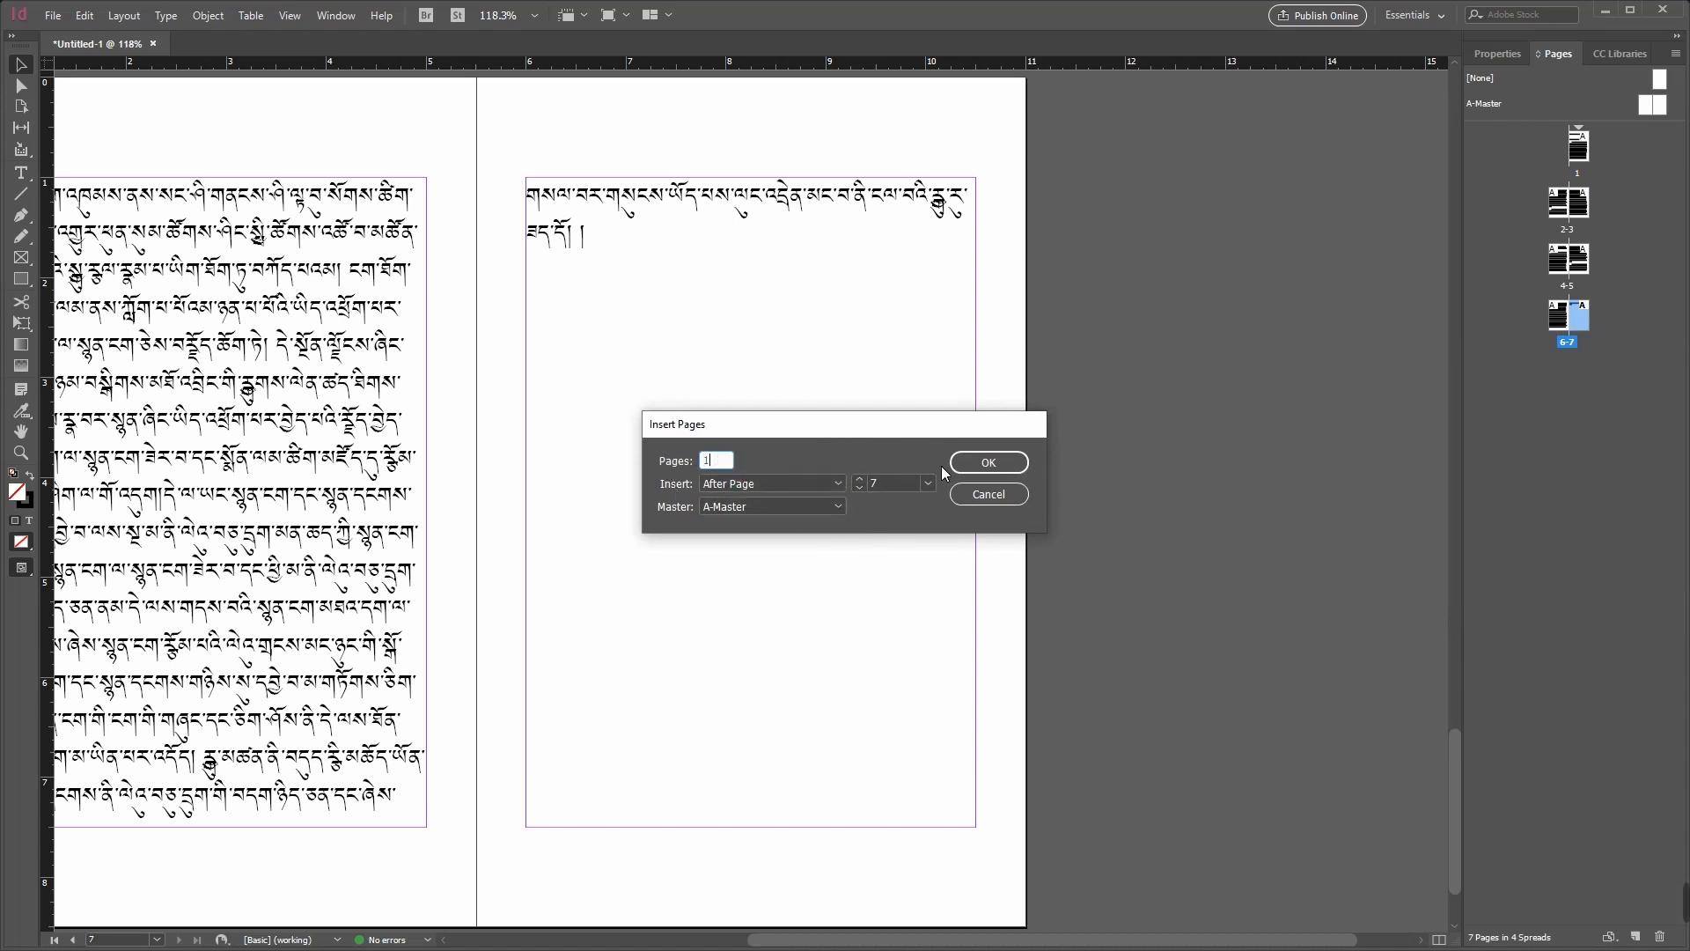
{"action": "left_click", "coordinate": [995, 463]}
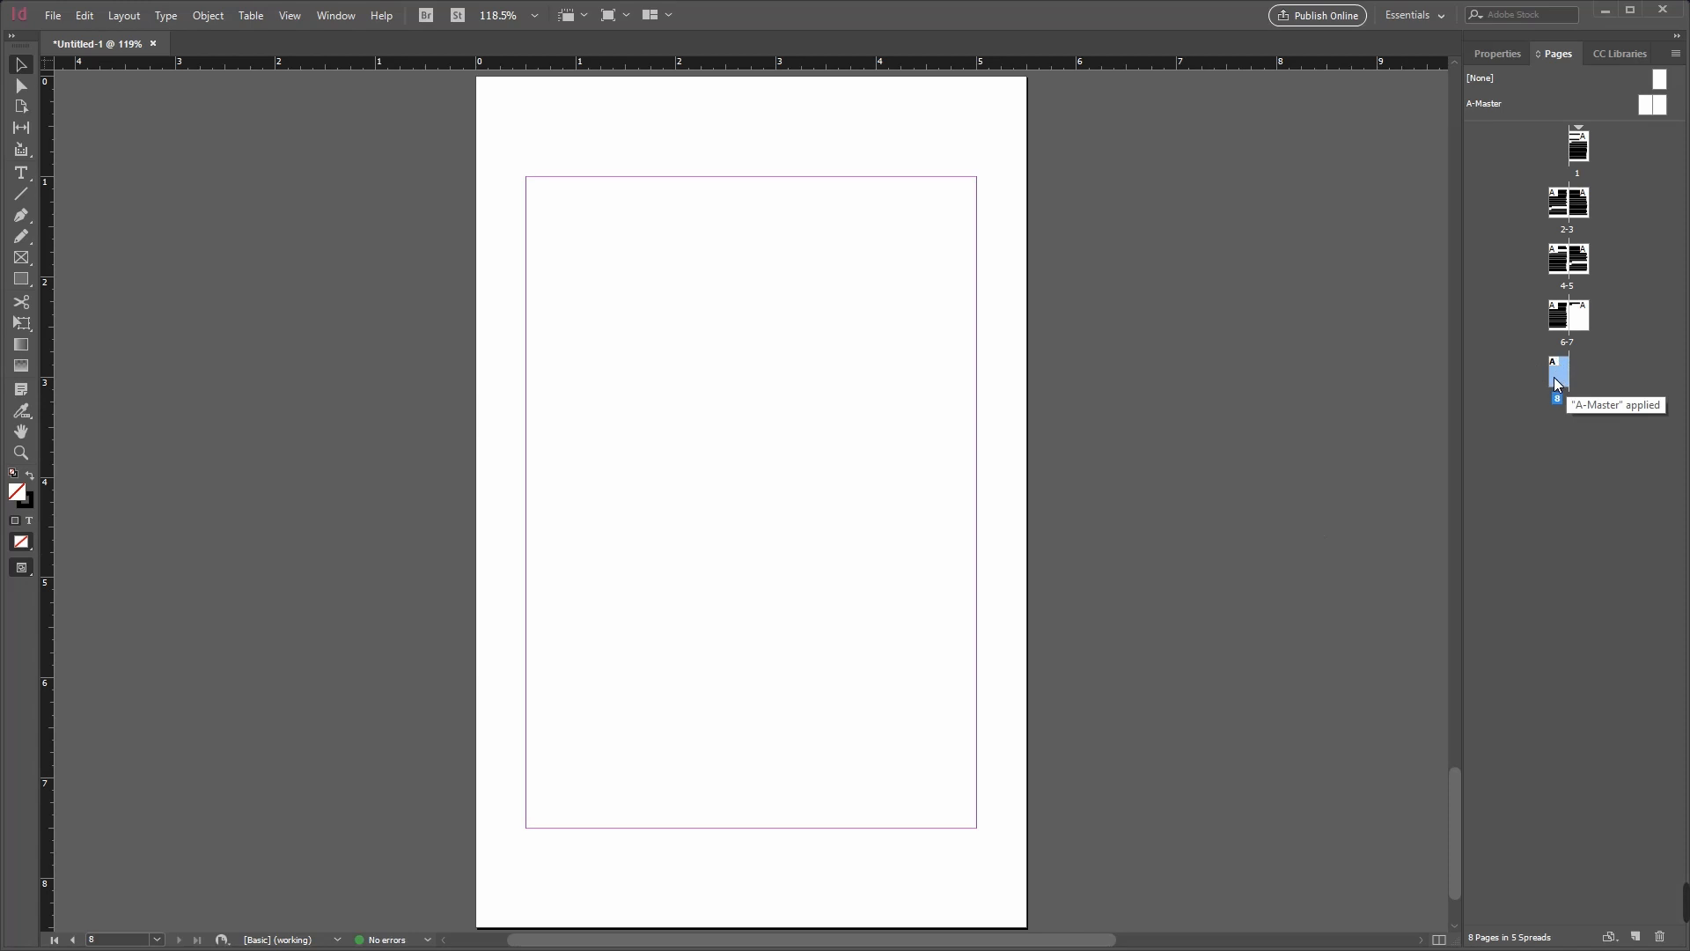
Step: Place Document 2.docx on the blank page 8, autoflowing it from the top margin
{"action": "left_click", "coordinate": [54, 17]}
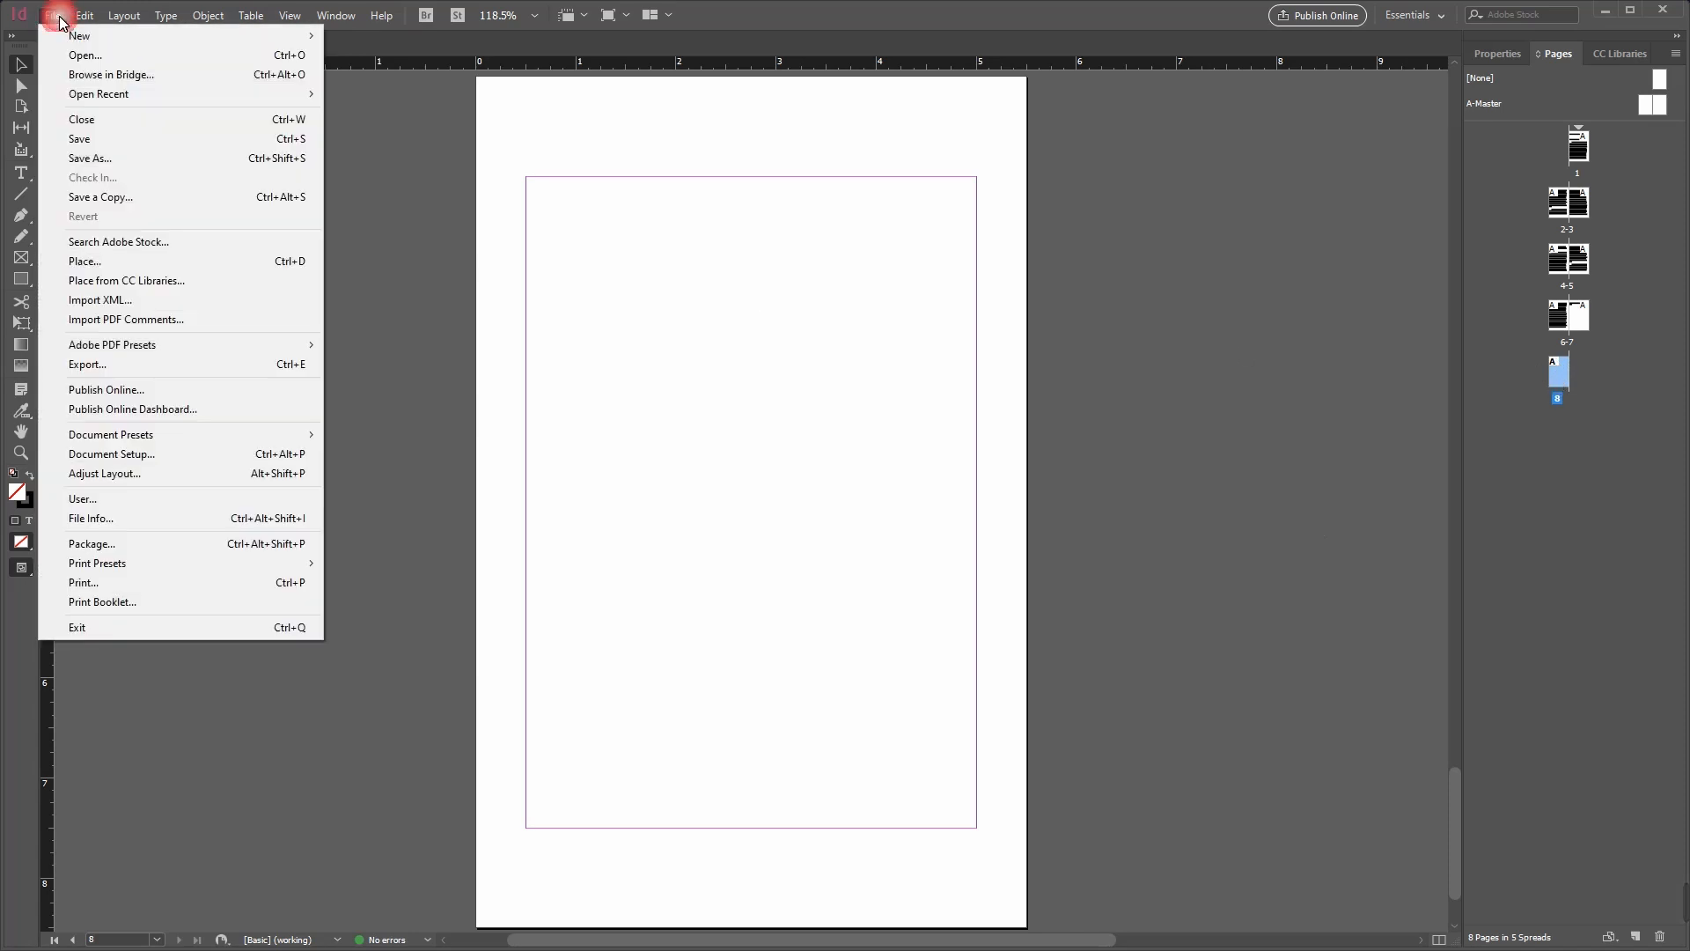
{"action": "left_click", "coordinate": [132, 264]}
{"action": "left_click", "coordinate": [774, 403]}
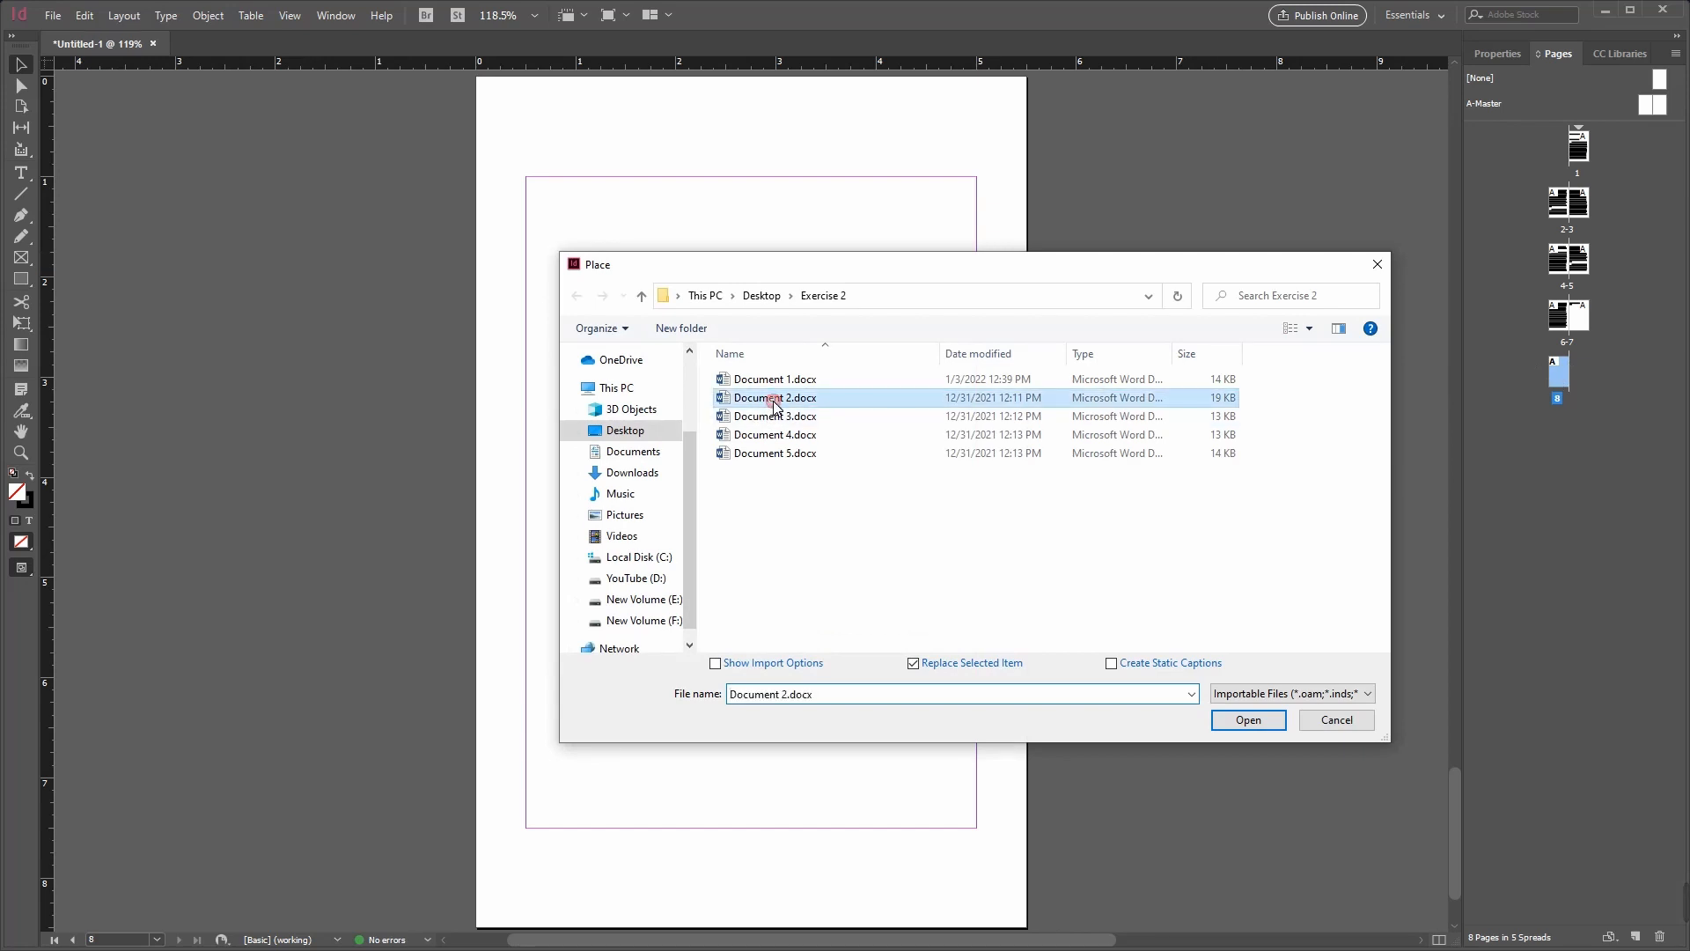
{"action": "left_click", "coordinate": [1248, 719]}
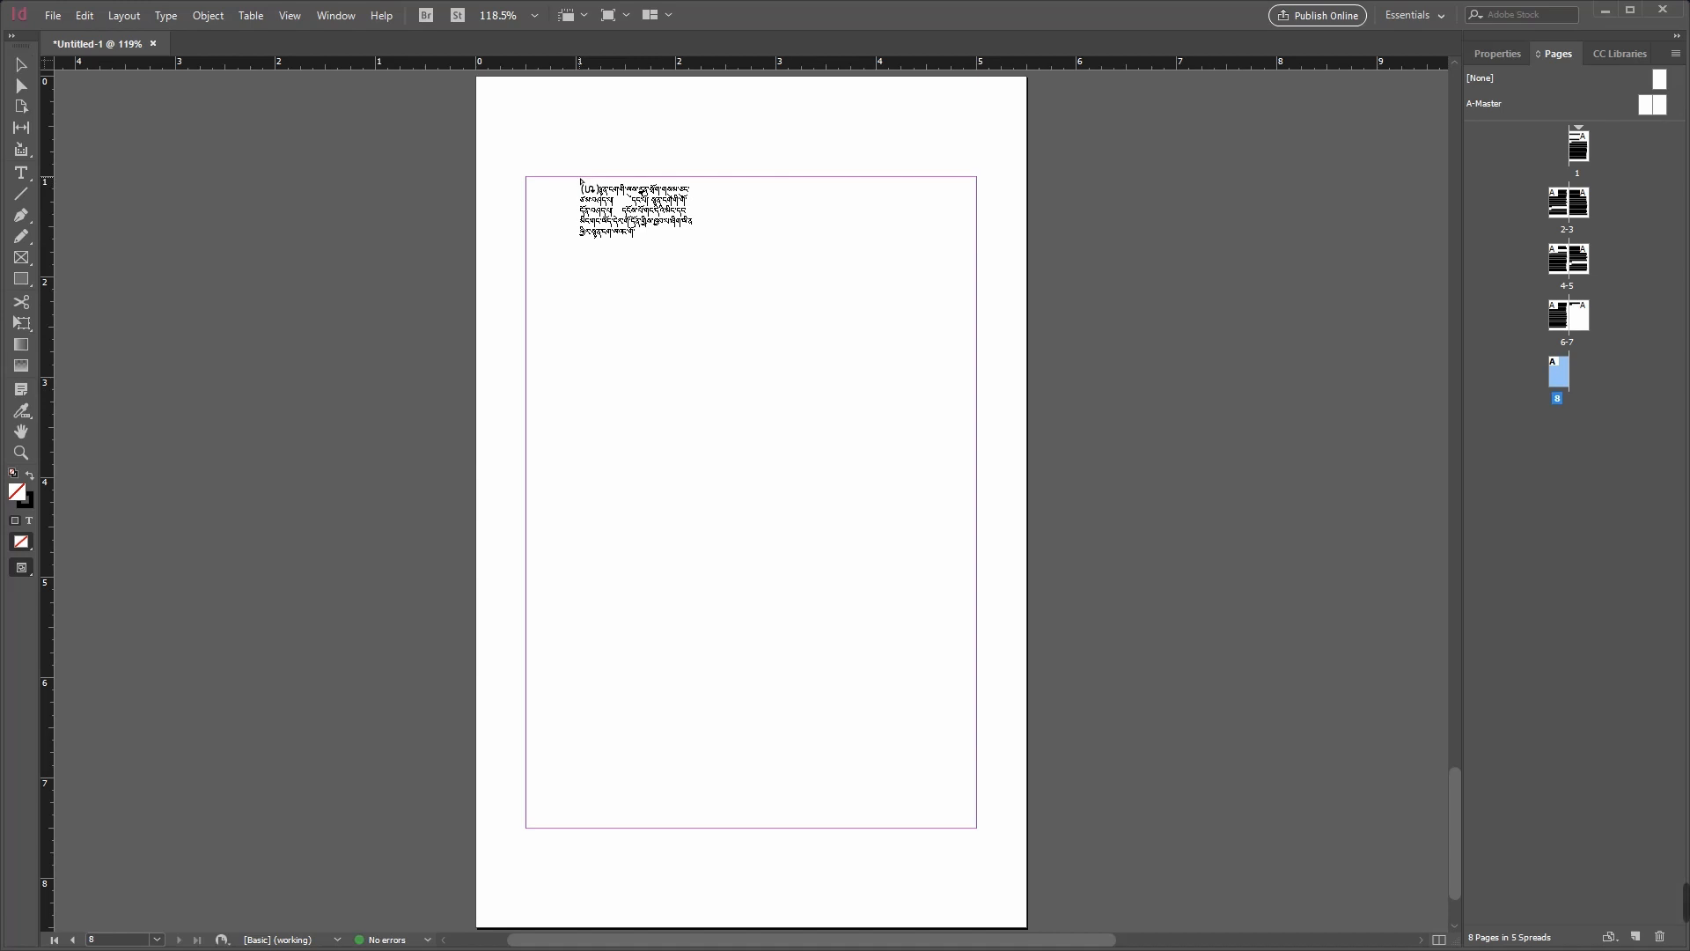
{"action": "left_click", "coordinate": [578, 178], "text": "shift"}
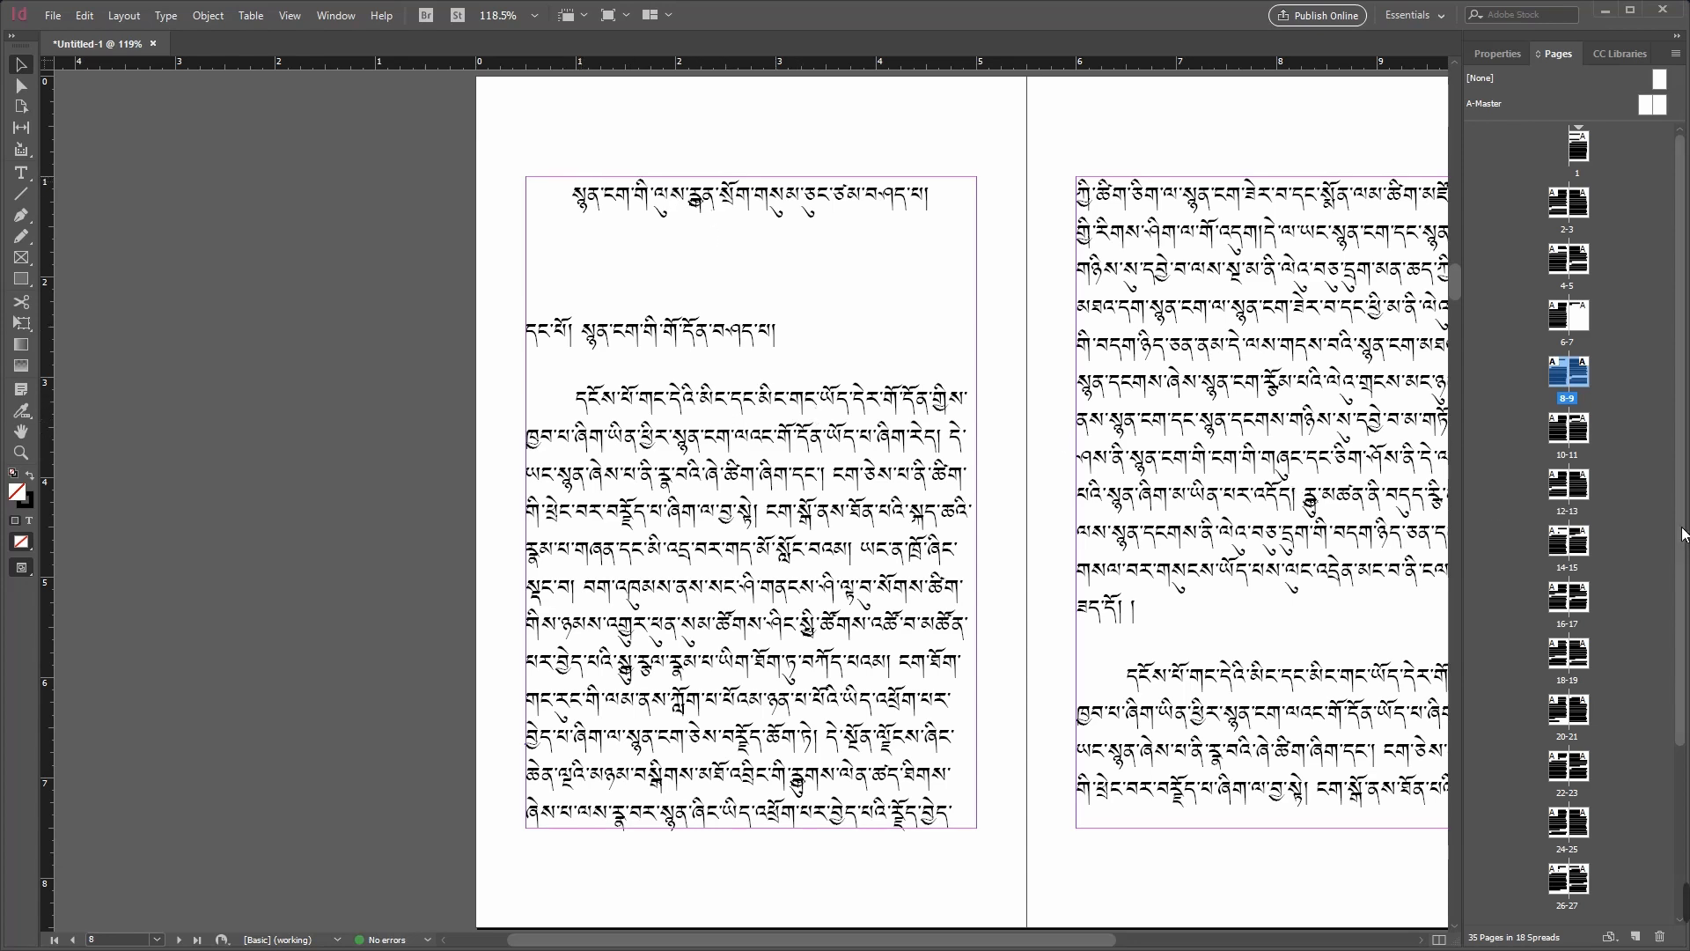
Step: Go to page 35 and select its text frame to examine the out port at the end of the story
{"action": "scroll", "coordinate": [1683, 535], "scroll_direction": "down", "scroll_amount": 5}
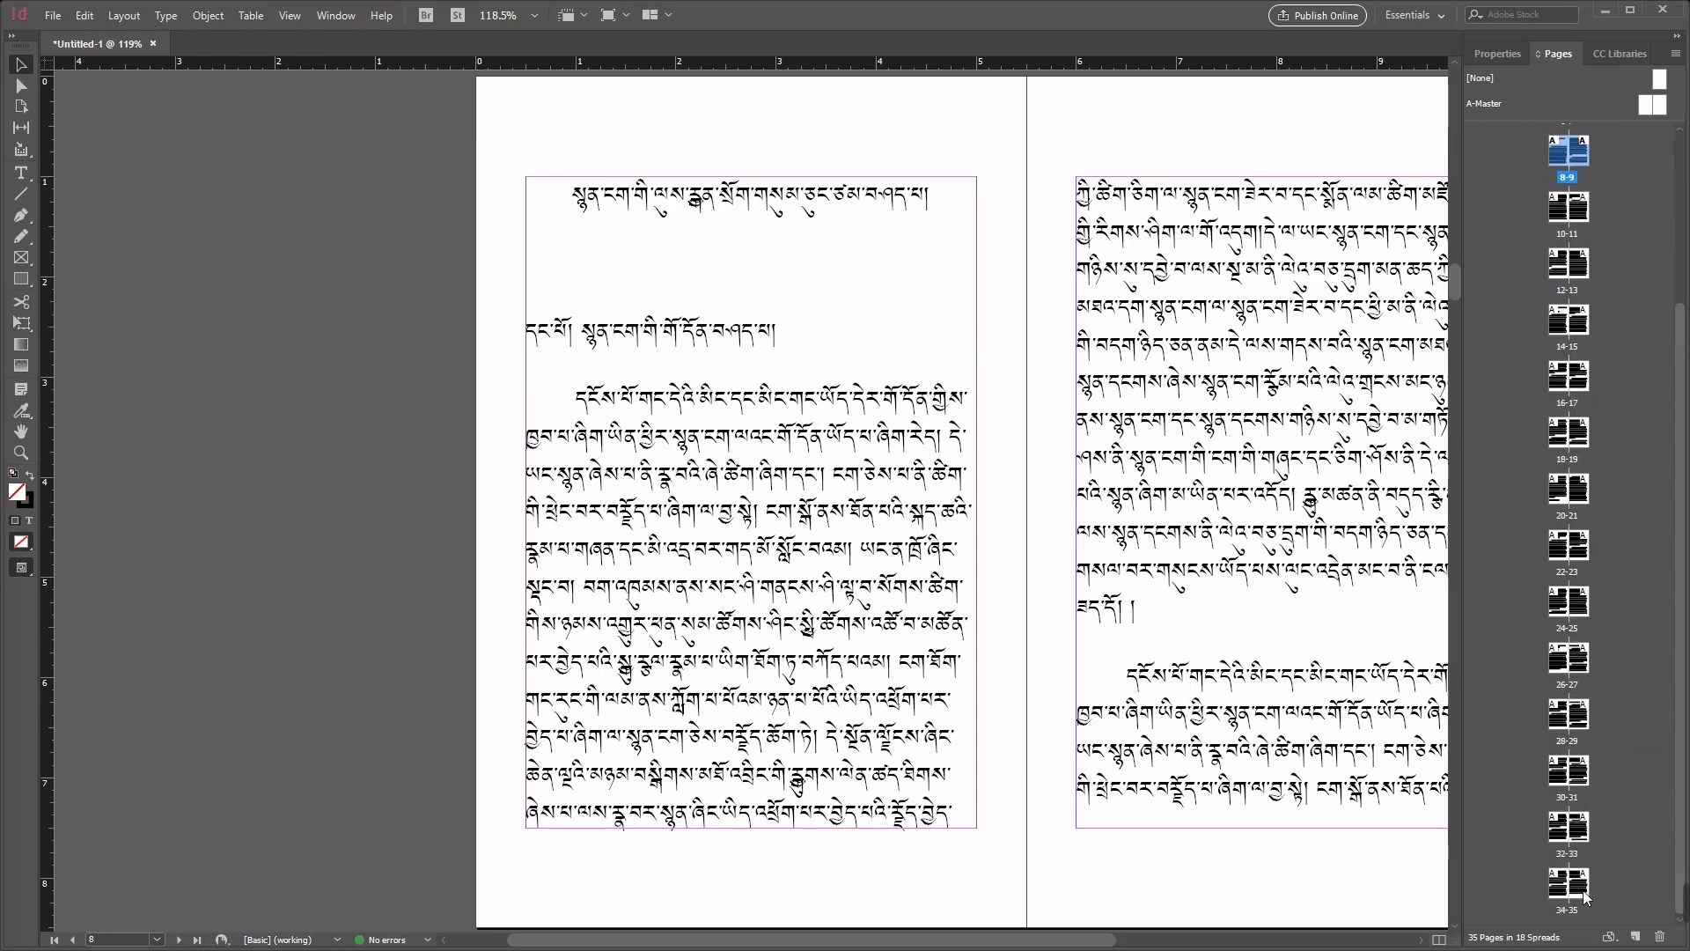
{"action": "double_click", "coordinate": [1578, 889]}
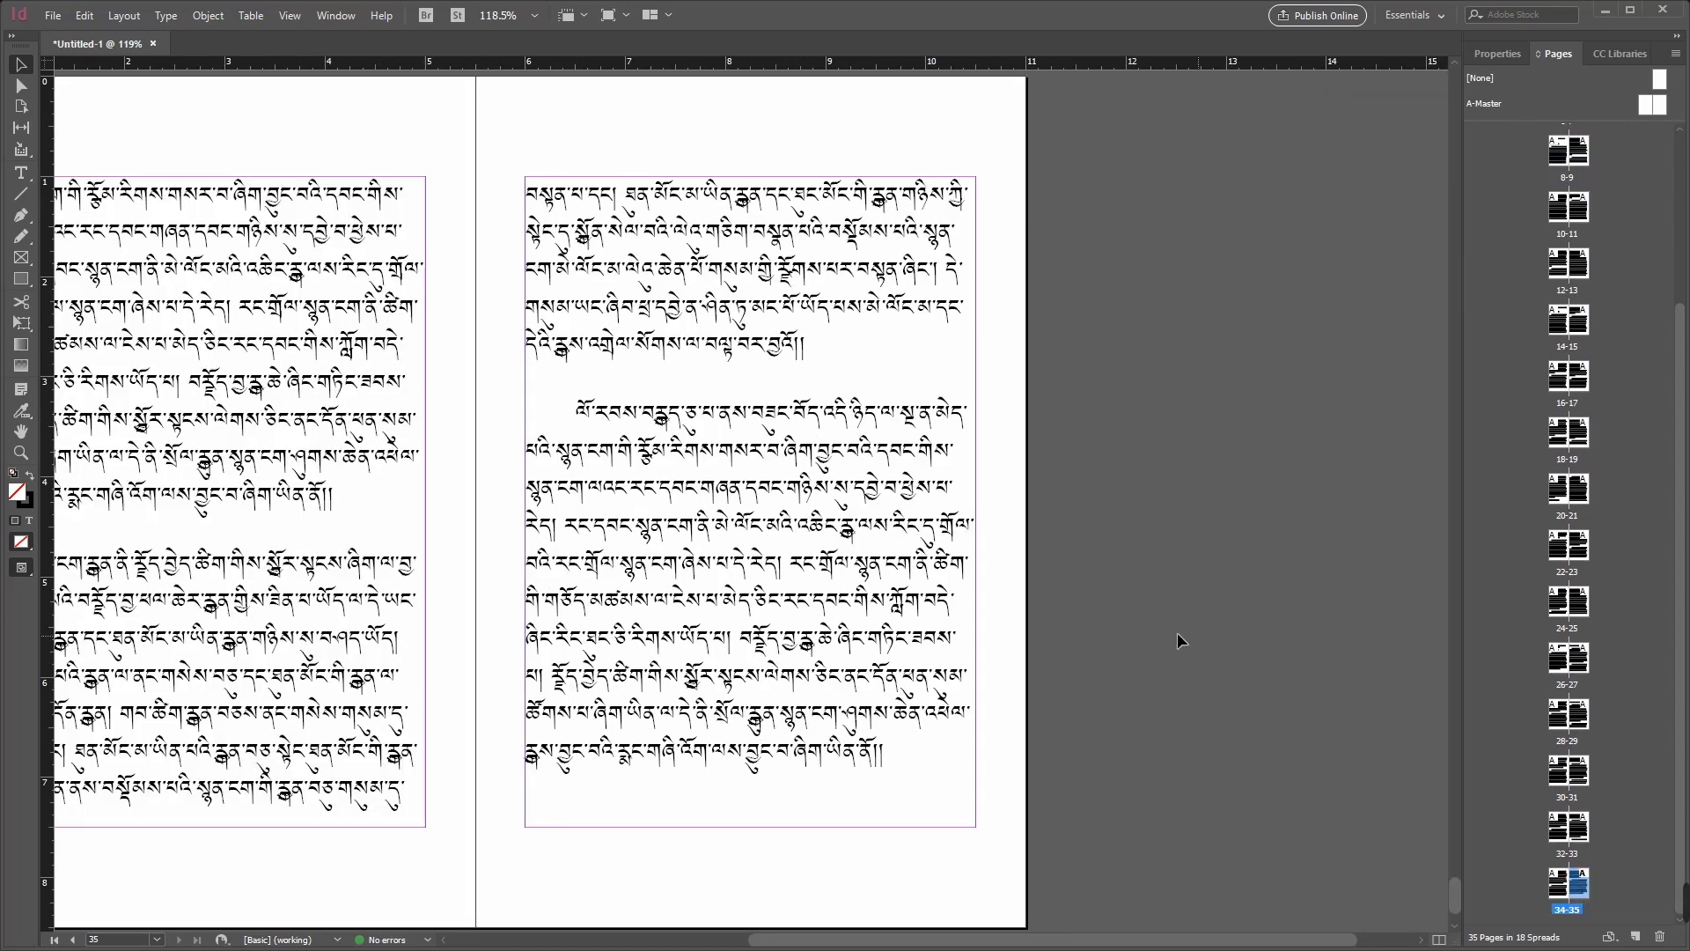
{"action": "left_click", "coordinate": [800, 594]}
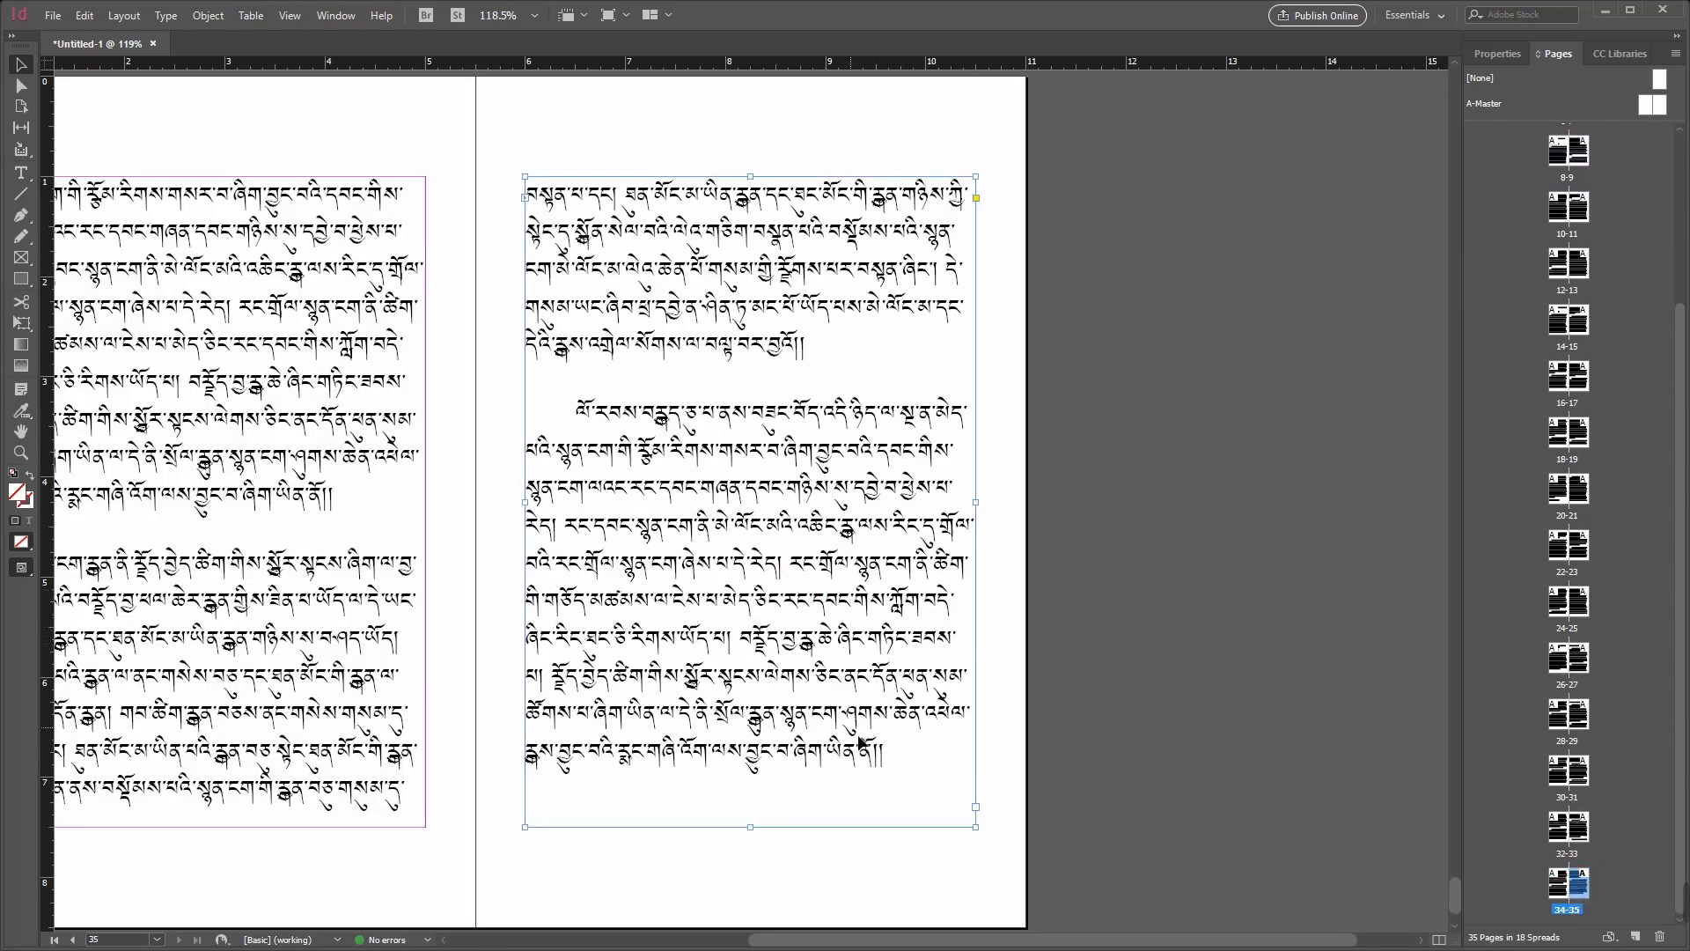
{"action": "key", "text": "F4"}
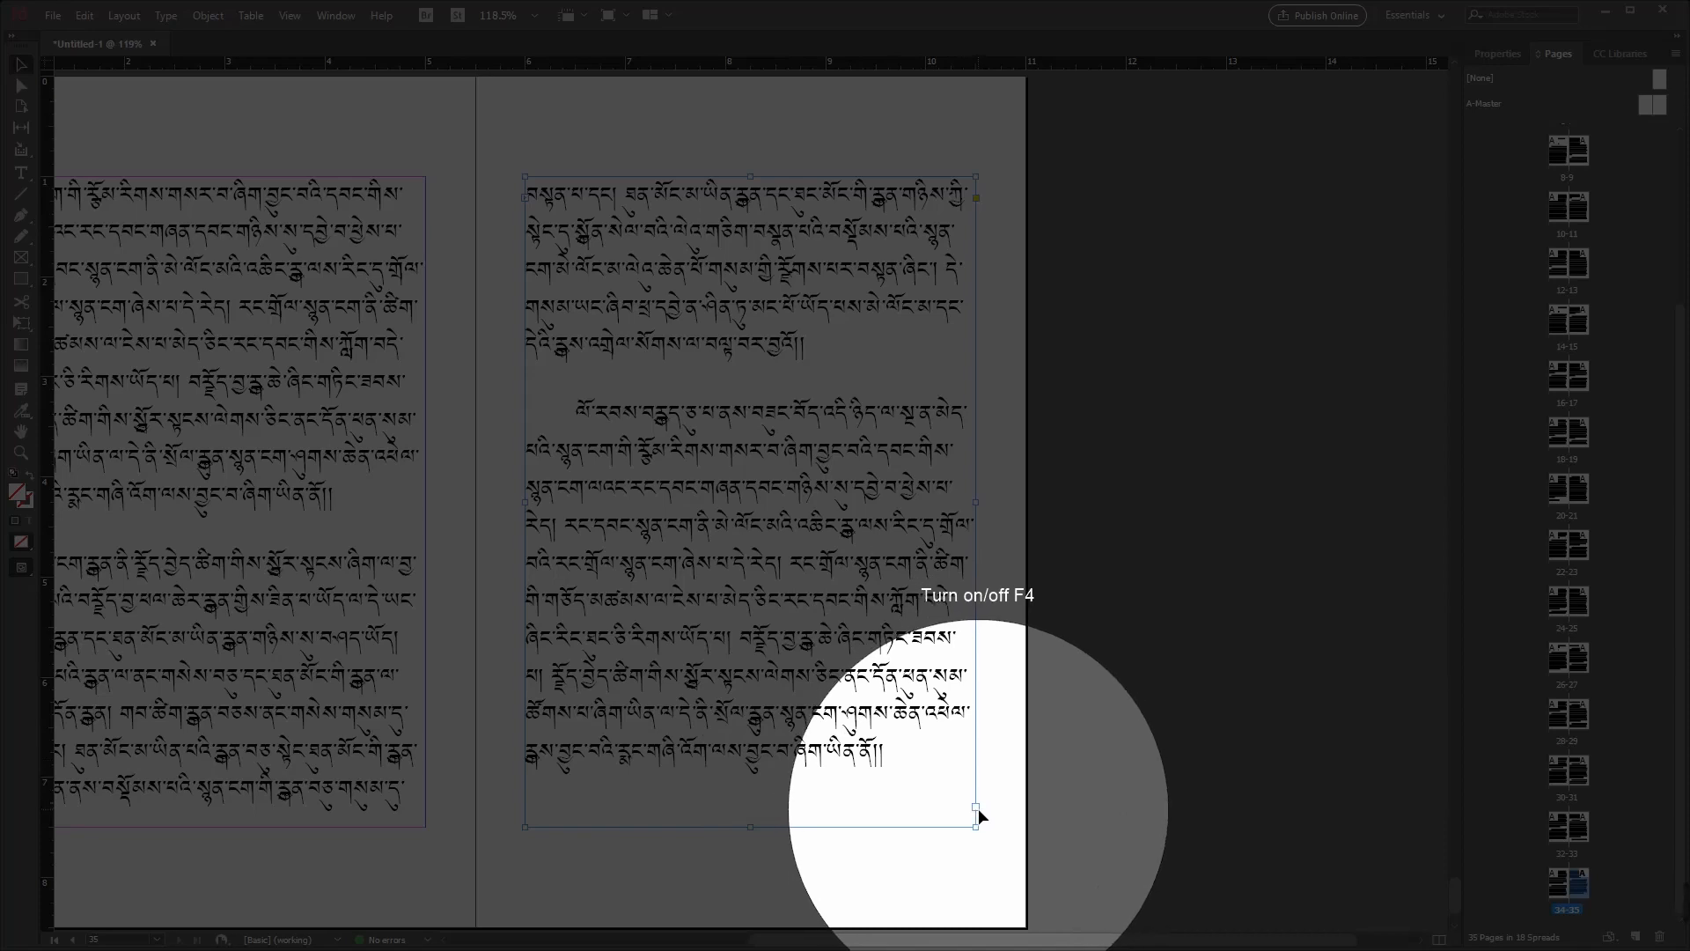
{"action": "key", "text": "F4"}
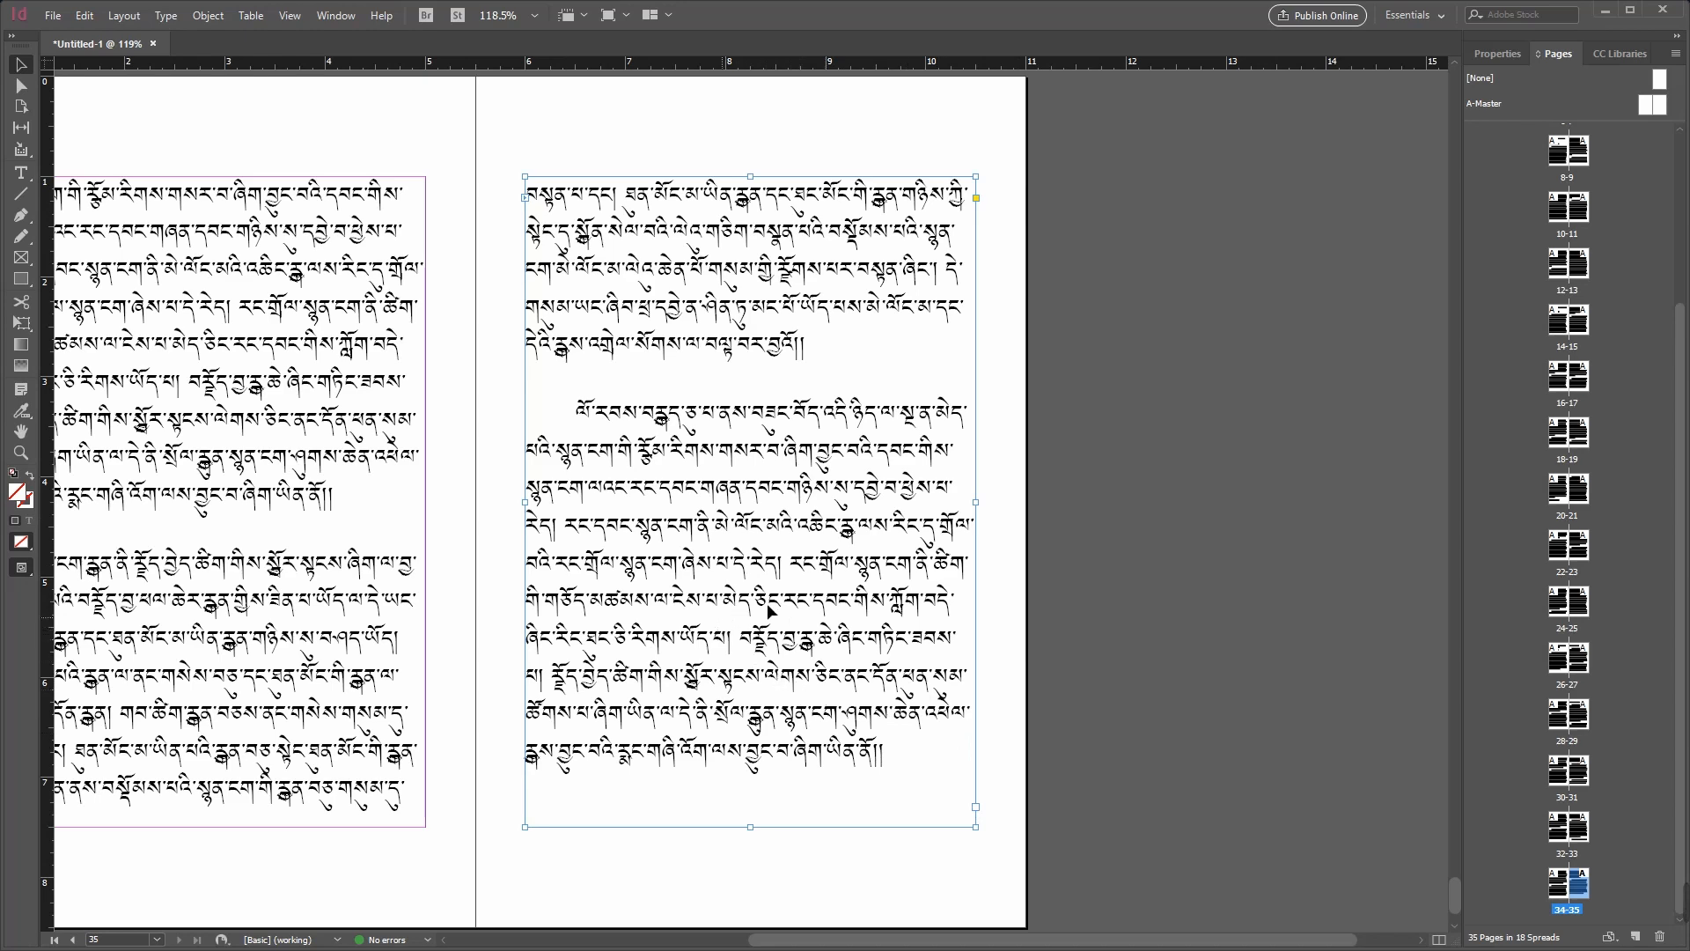
Step: Go to page 7 and select the frames on pages 7 and 6 in turn to examine their text threading
{"action": "scroll", "coordinate": [1681, 685], "scroll_direction": "up", "scroll_amount": 5}
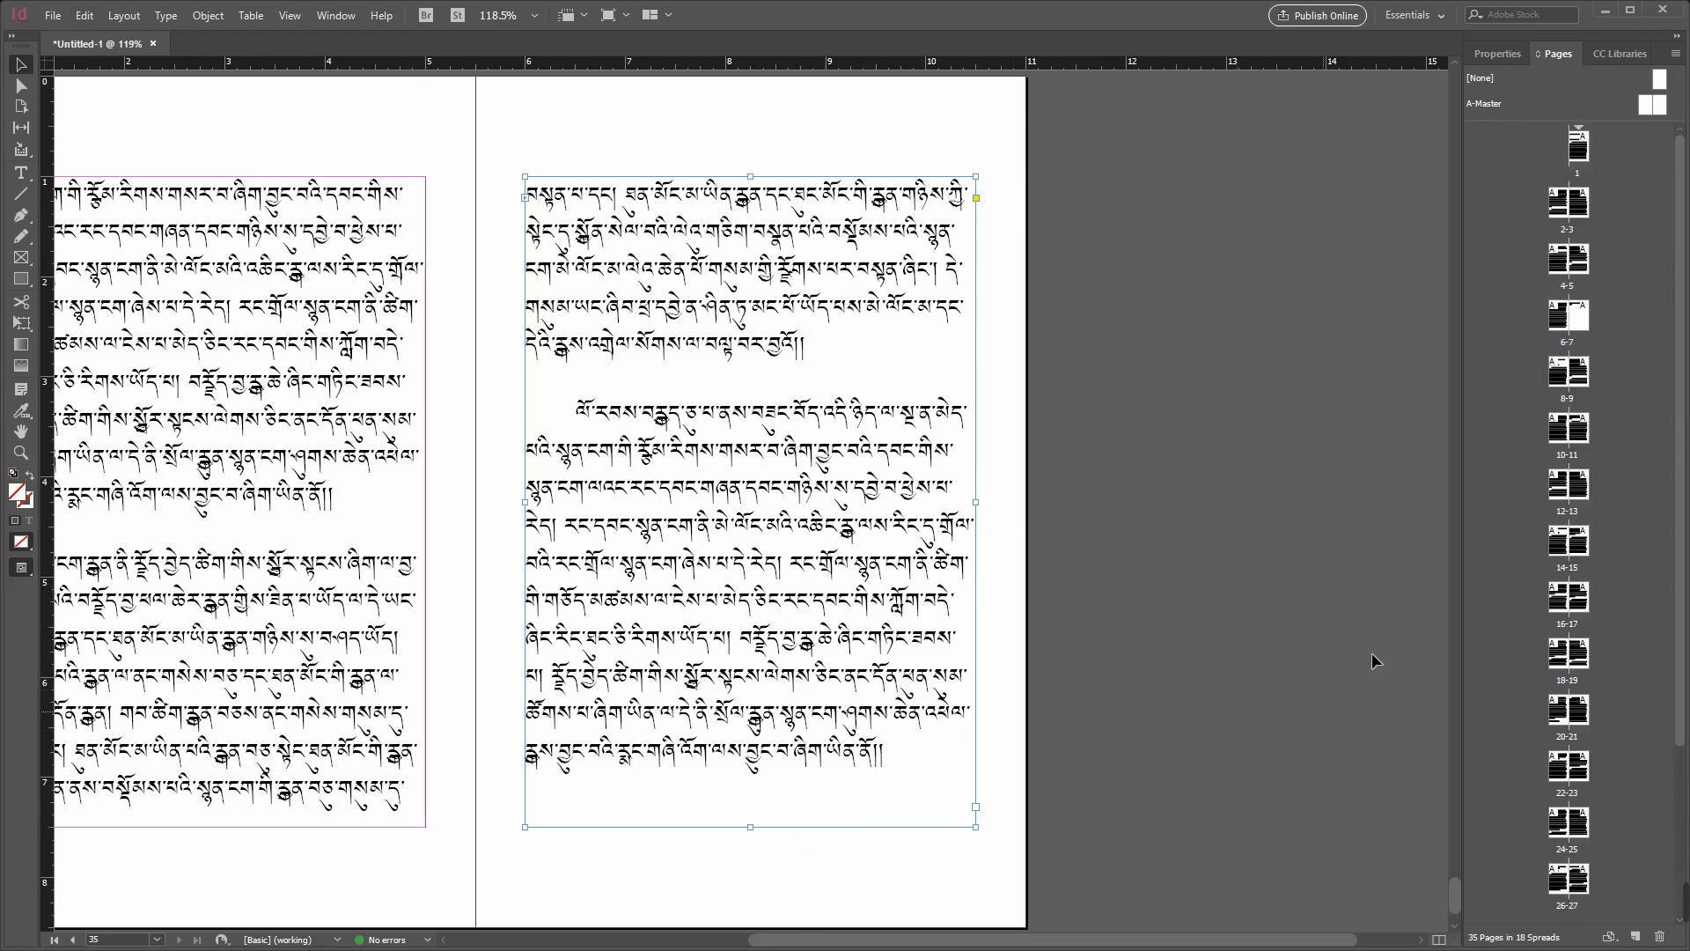
{"action": "double_click", "coordinate": [1581, 320]}
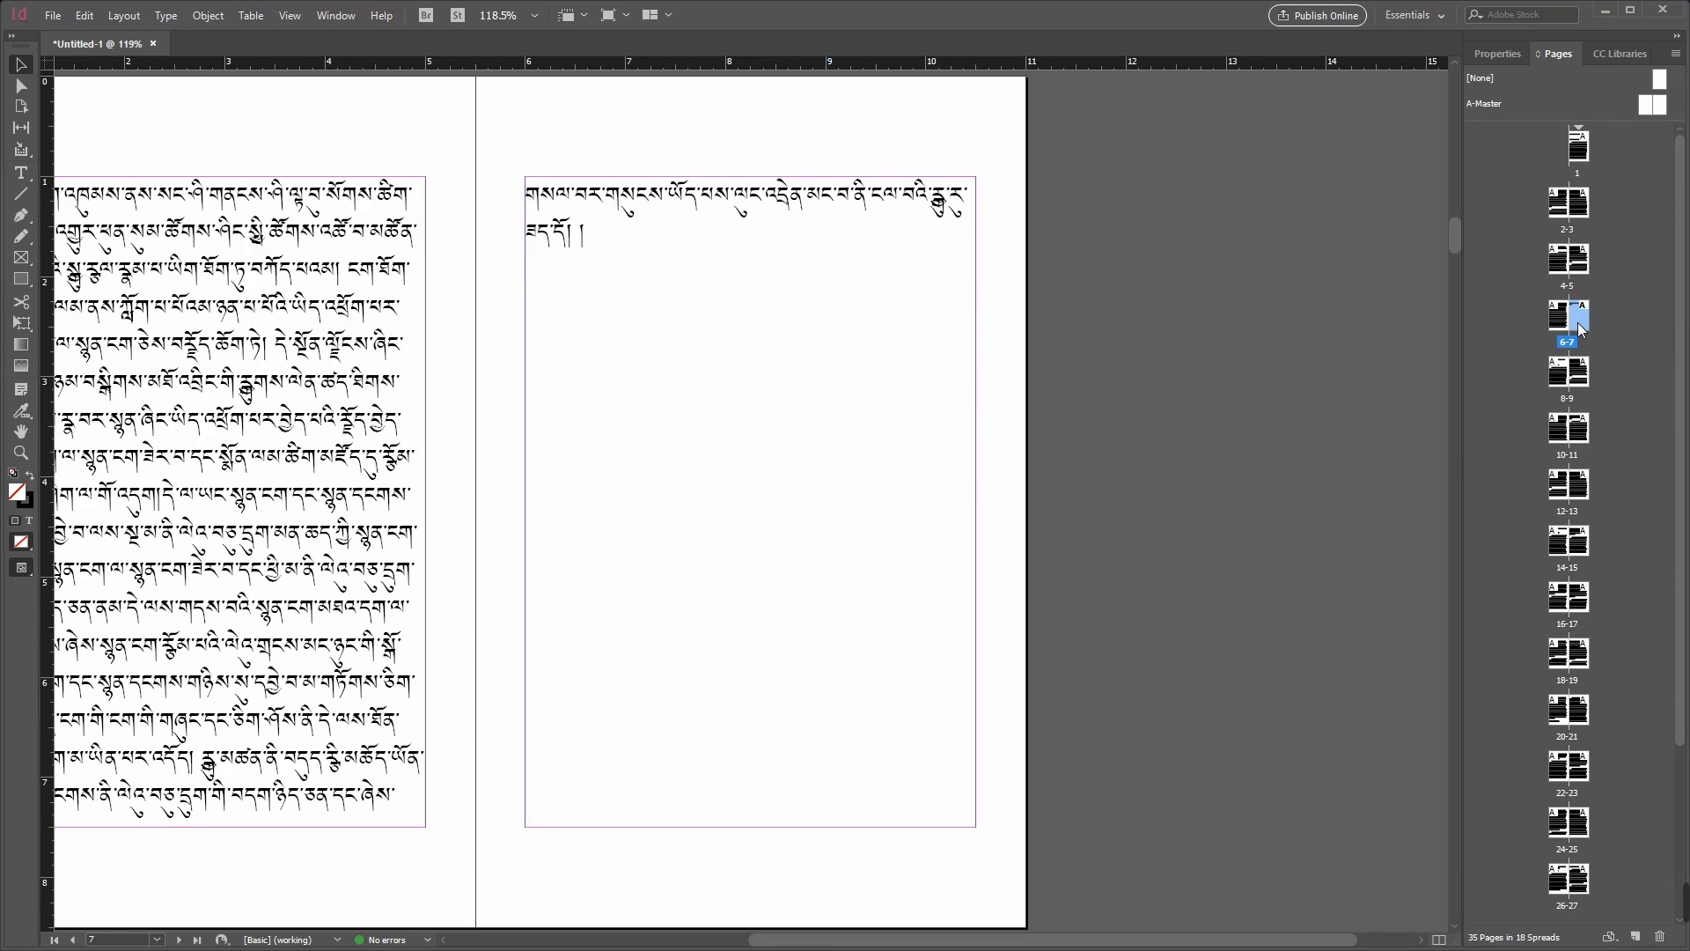
{"action": "left_click", "coordinate": [727, 330]}
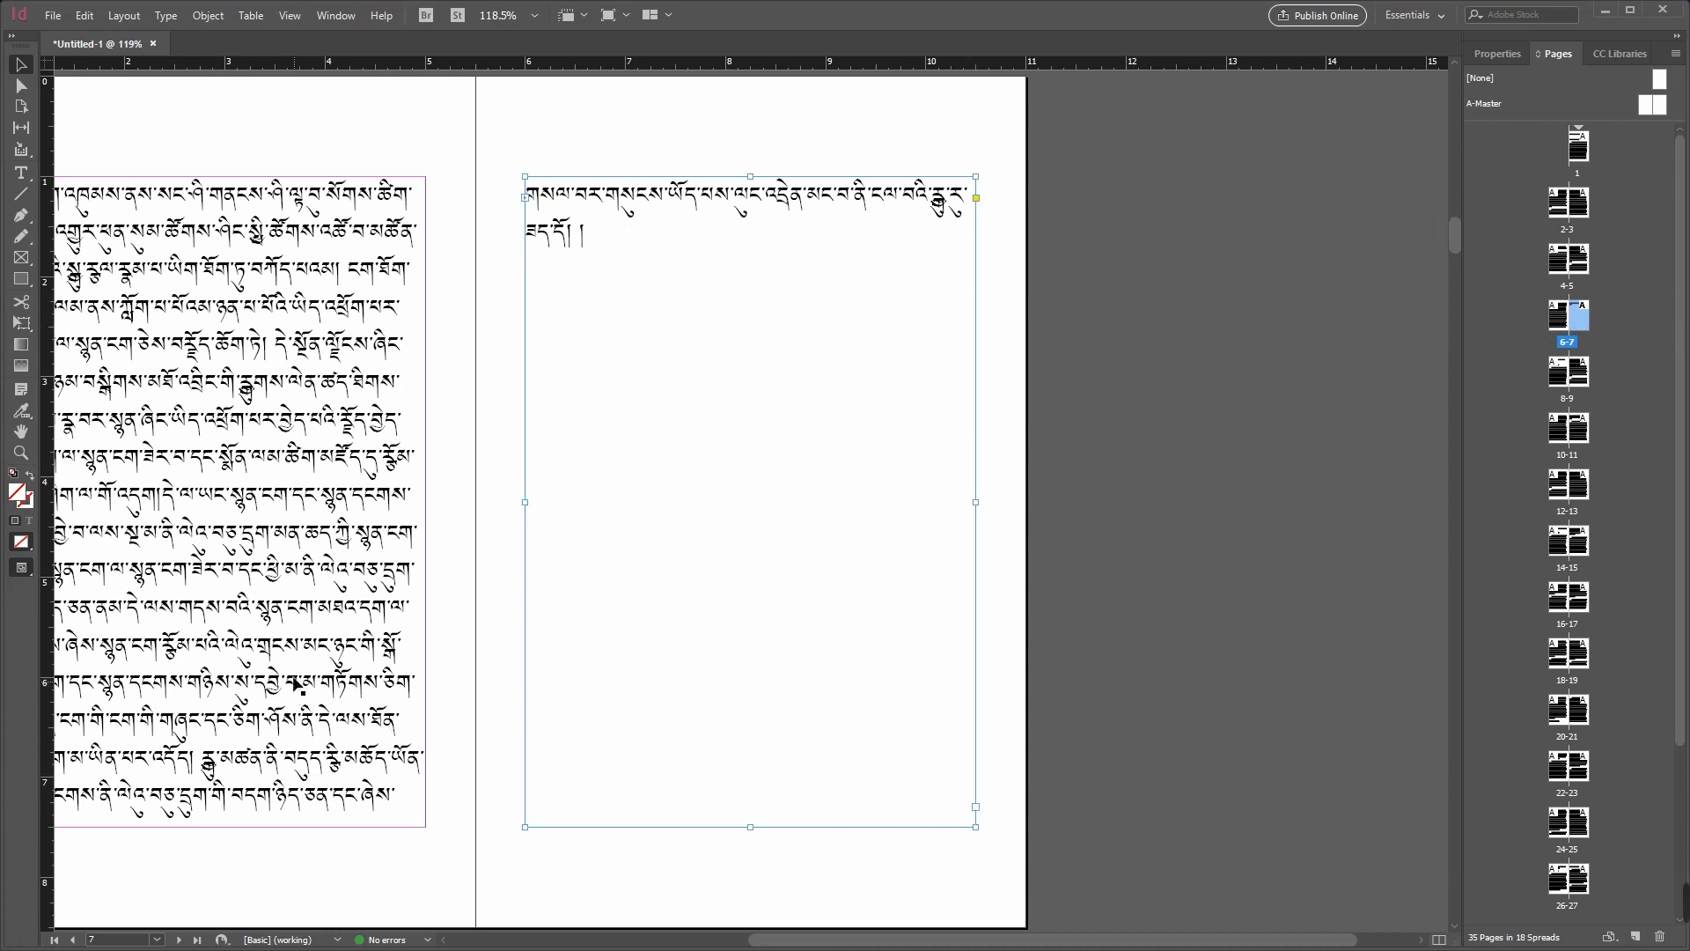
{"action": "left_click", "coordinate": [350, 736]}
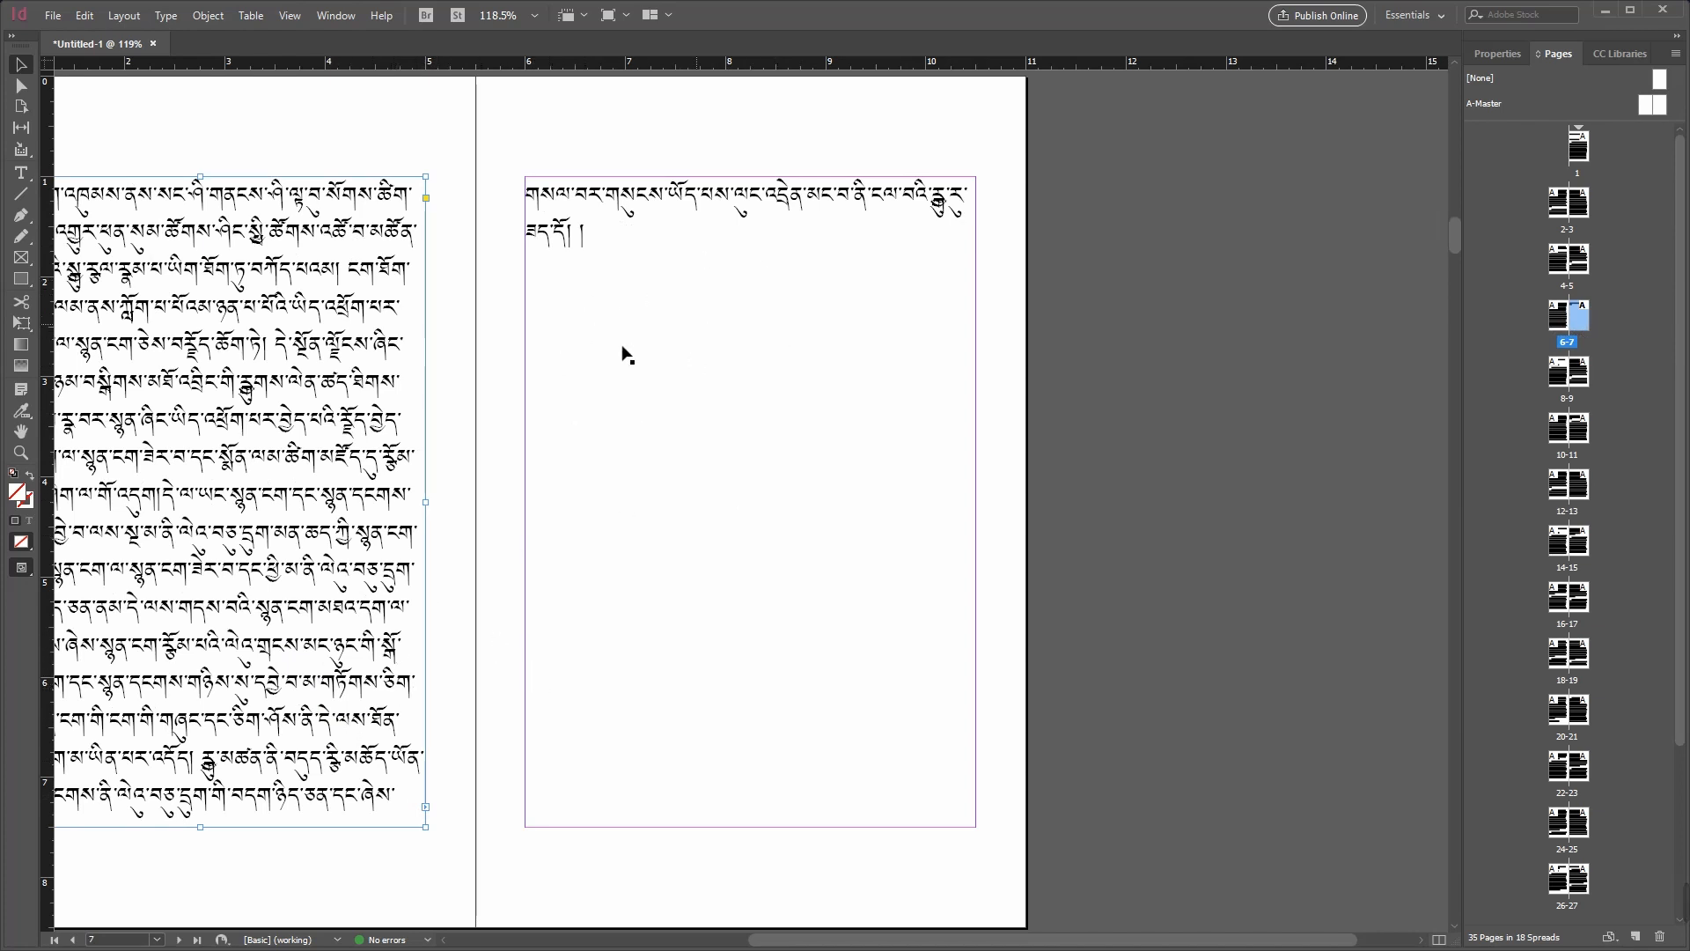
Step: Select the text frames on pages 7, 8 and 9 in turn to examine their in and out ports
{"action": "left_click", "coordinate": [872, 509]}
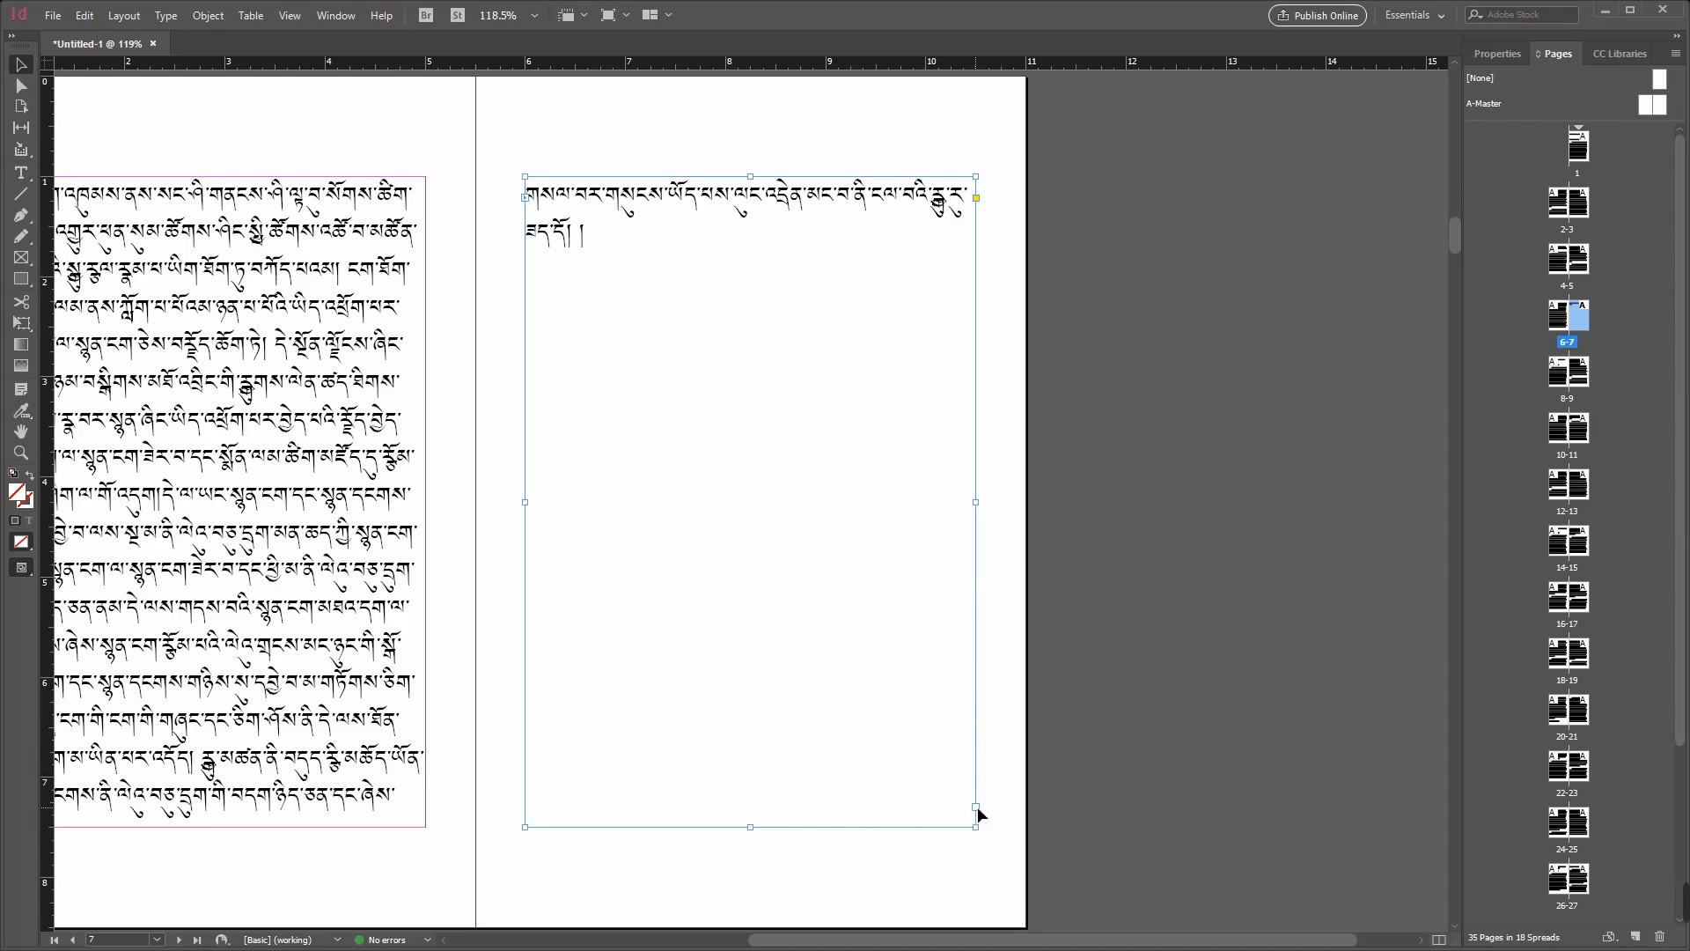
{"action": "left_click_drag", "start_coordinate": [999, 943], "coordinate": [876, 940]}
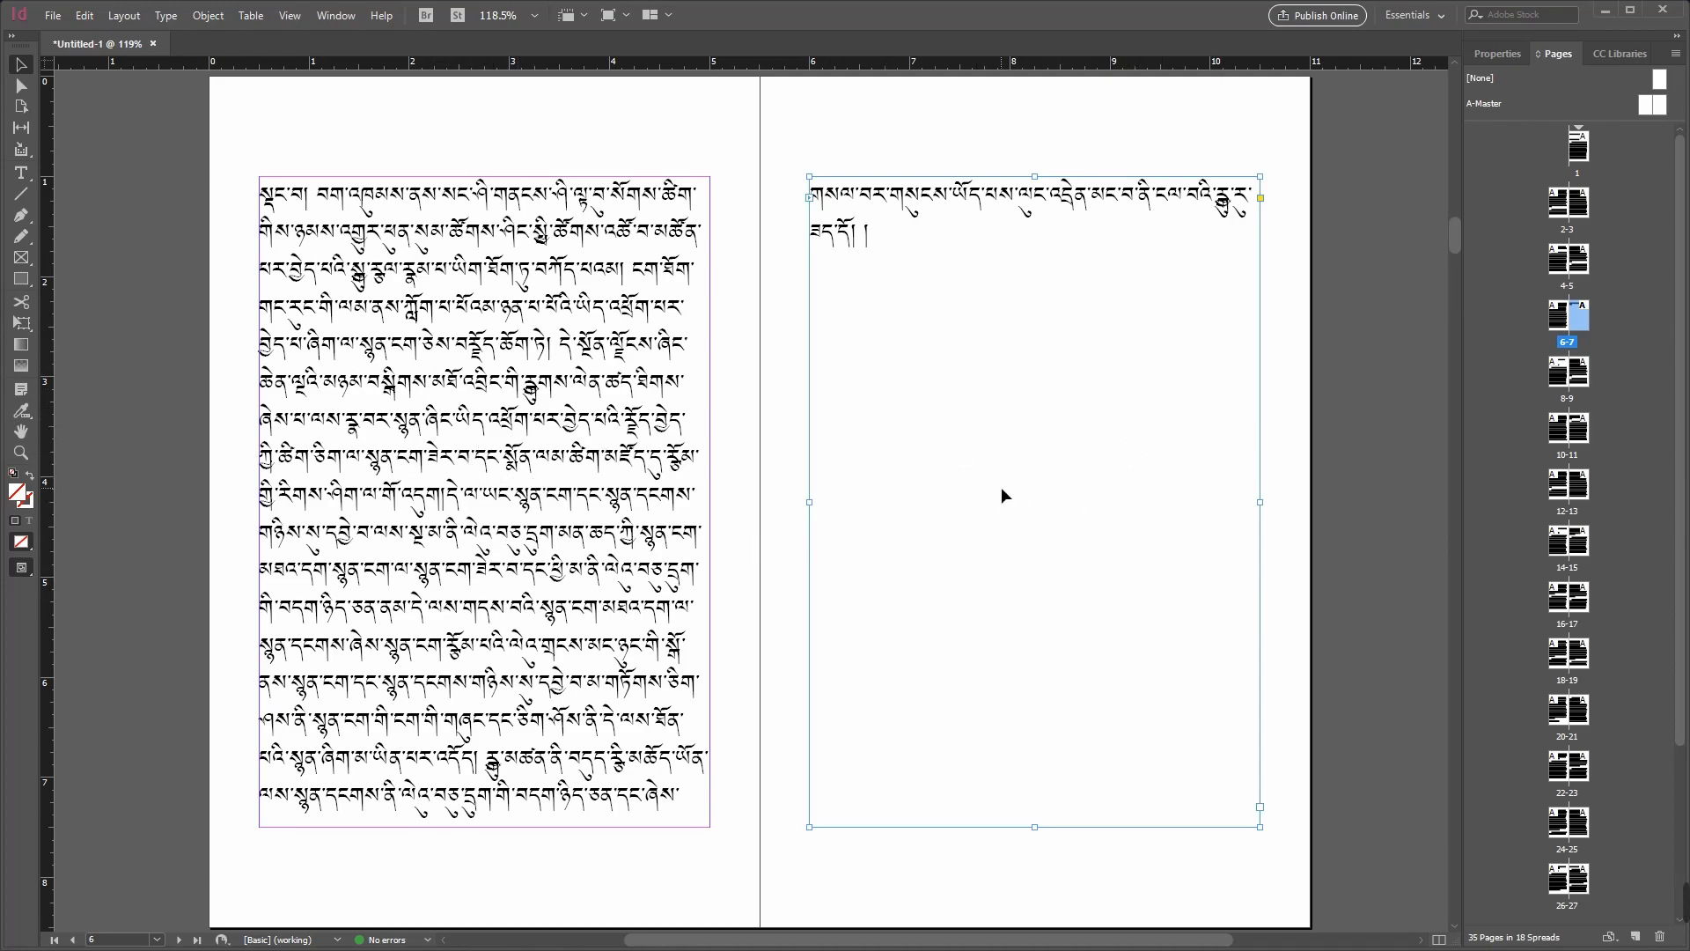
{"action": "left_click_drag", "start_coordinate": [1454, 237], "coordinate": [1461, 273]}
{"action": "left_click", "coordinate": [832, 515]}
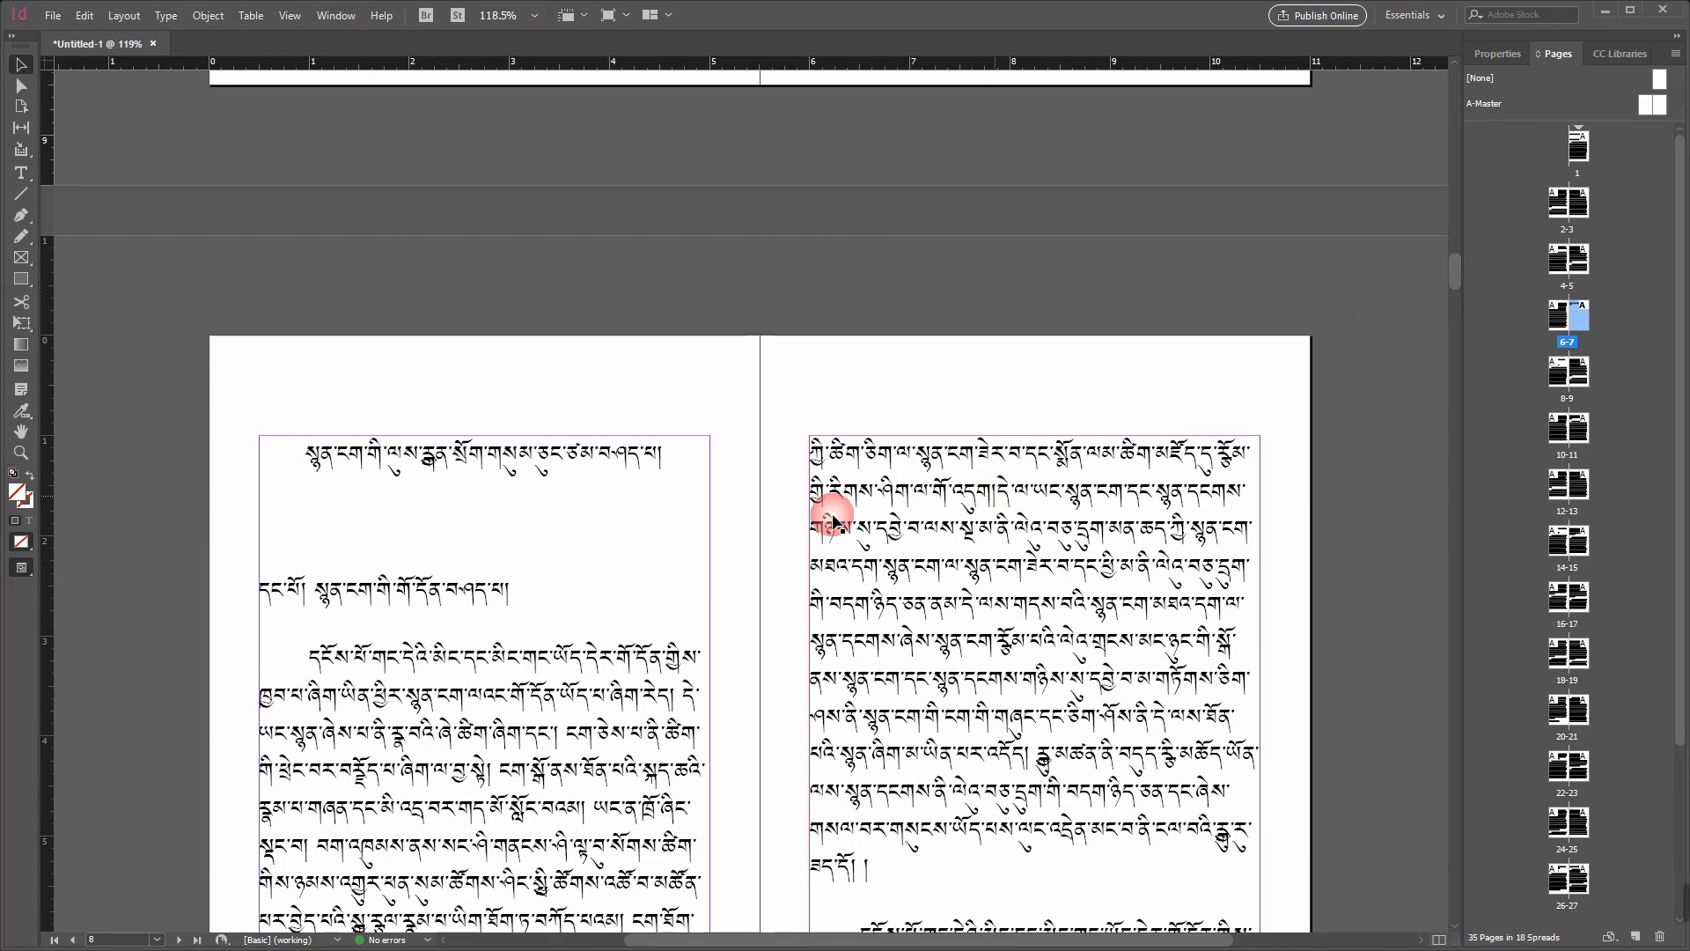
{"action": "left_click", "coordinate": [647, 511]}
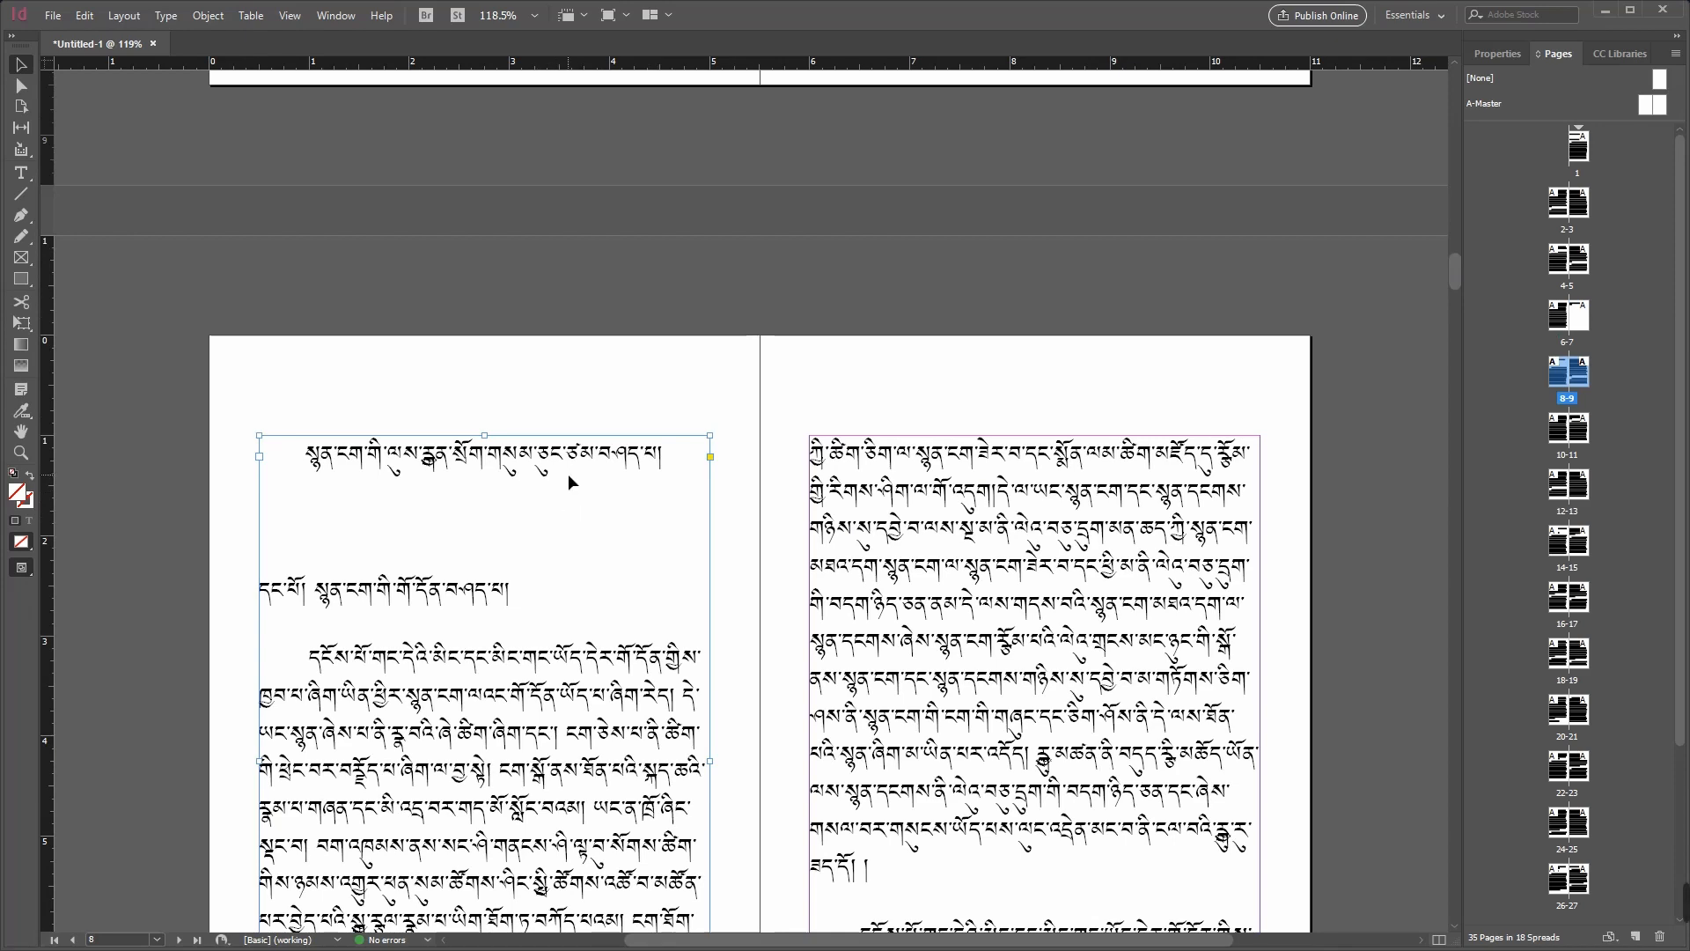
{"action": "scroll", "coordinate": [572, 472], "scroll_direction": "down", "scroll_amount": 2}
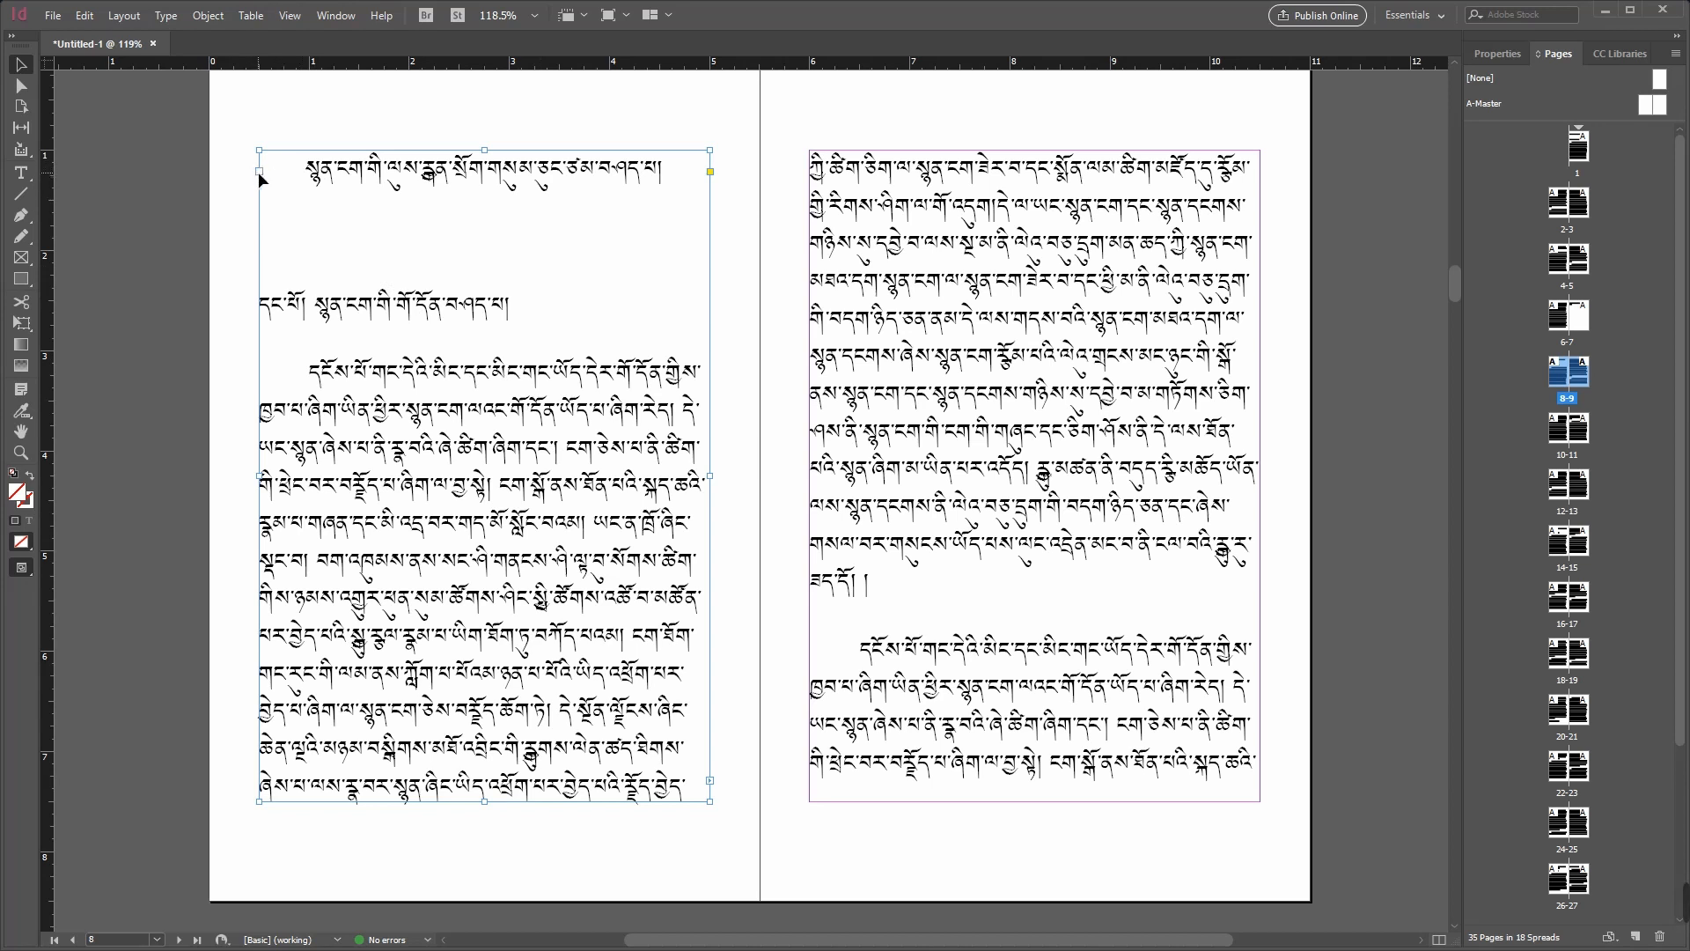
{"action": "left_click", "coordinate": [826, 280]}
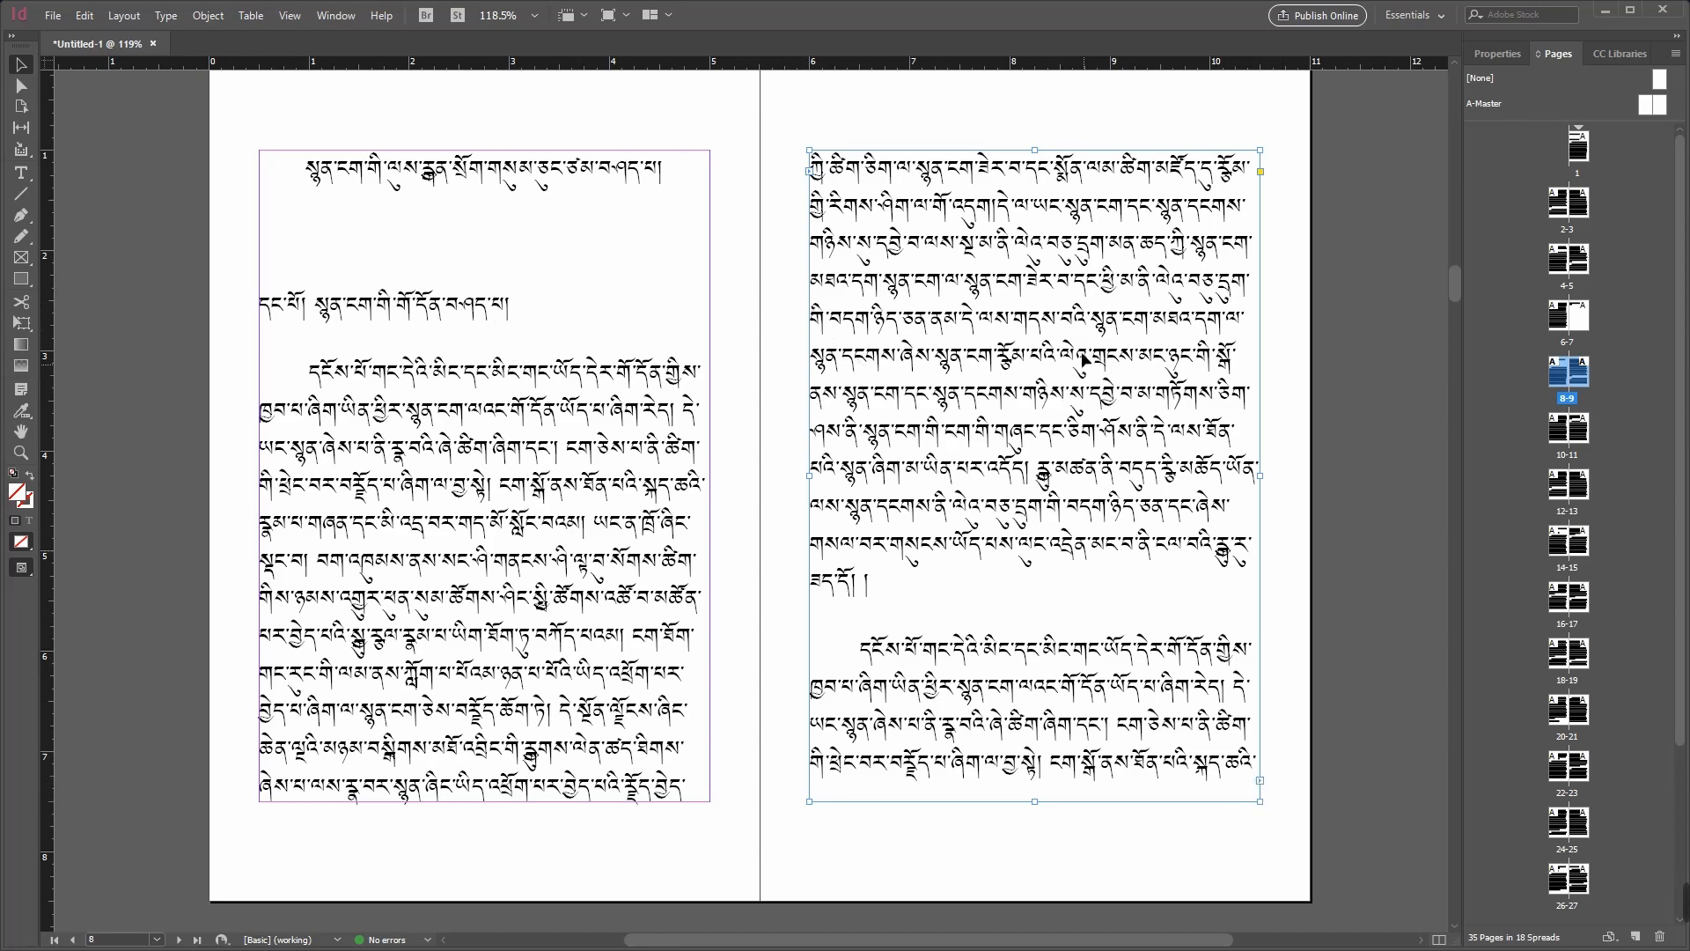
Step: Copy all the text on page 6 and paste it at the end of the text on page 7
{"action": "left_click_drag", "start_coordinate": [1452, 289], "coordinate": [1459, 241]}
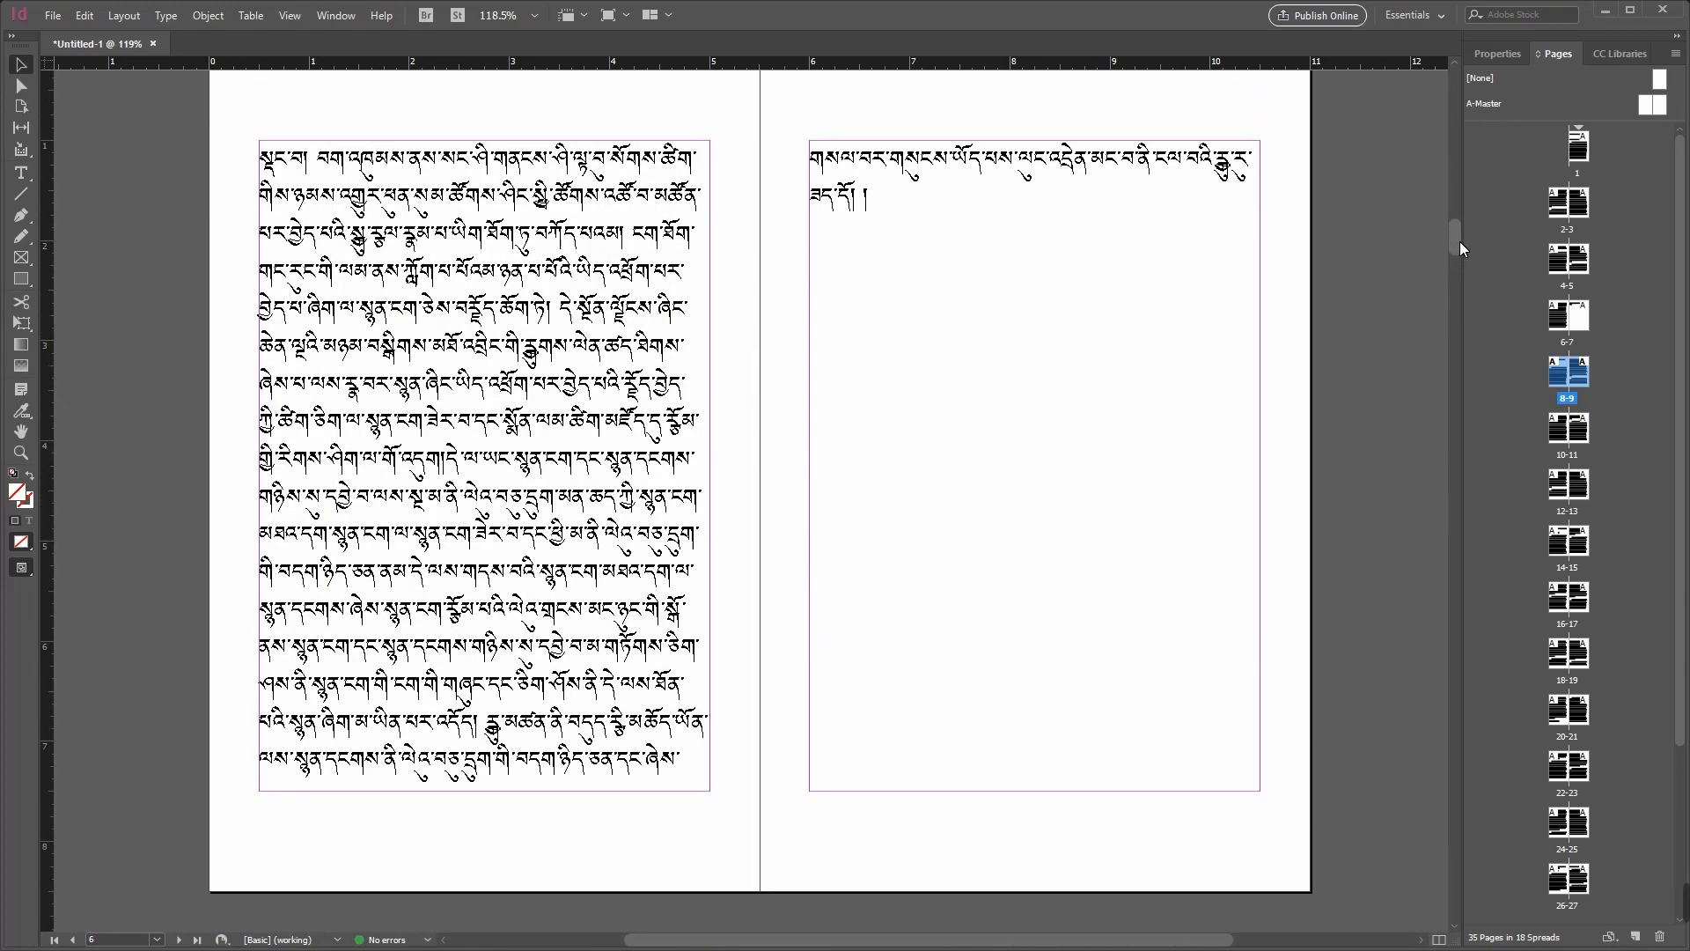
{"action": "left_click", "coordinate": [445, 236]}
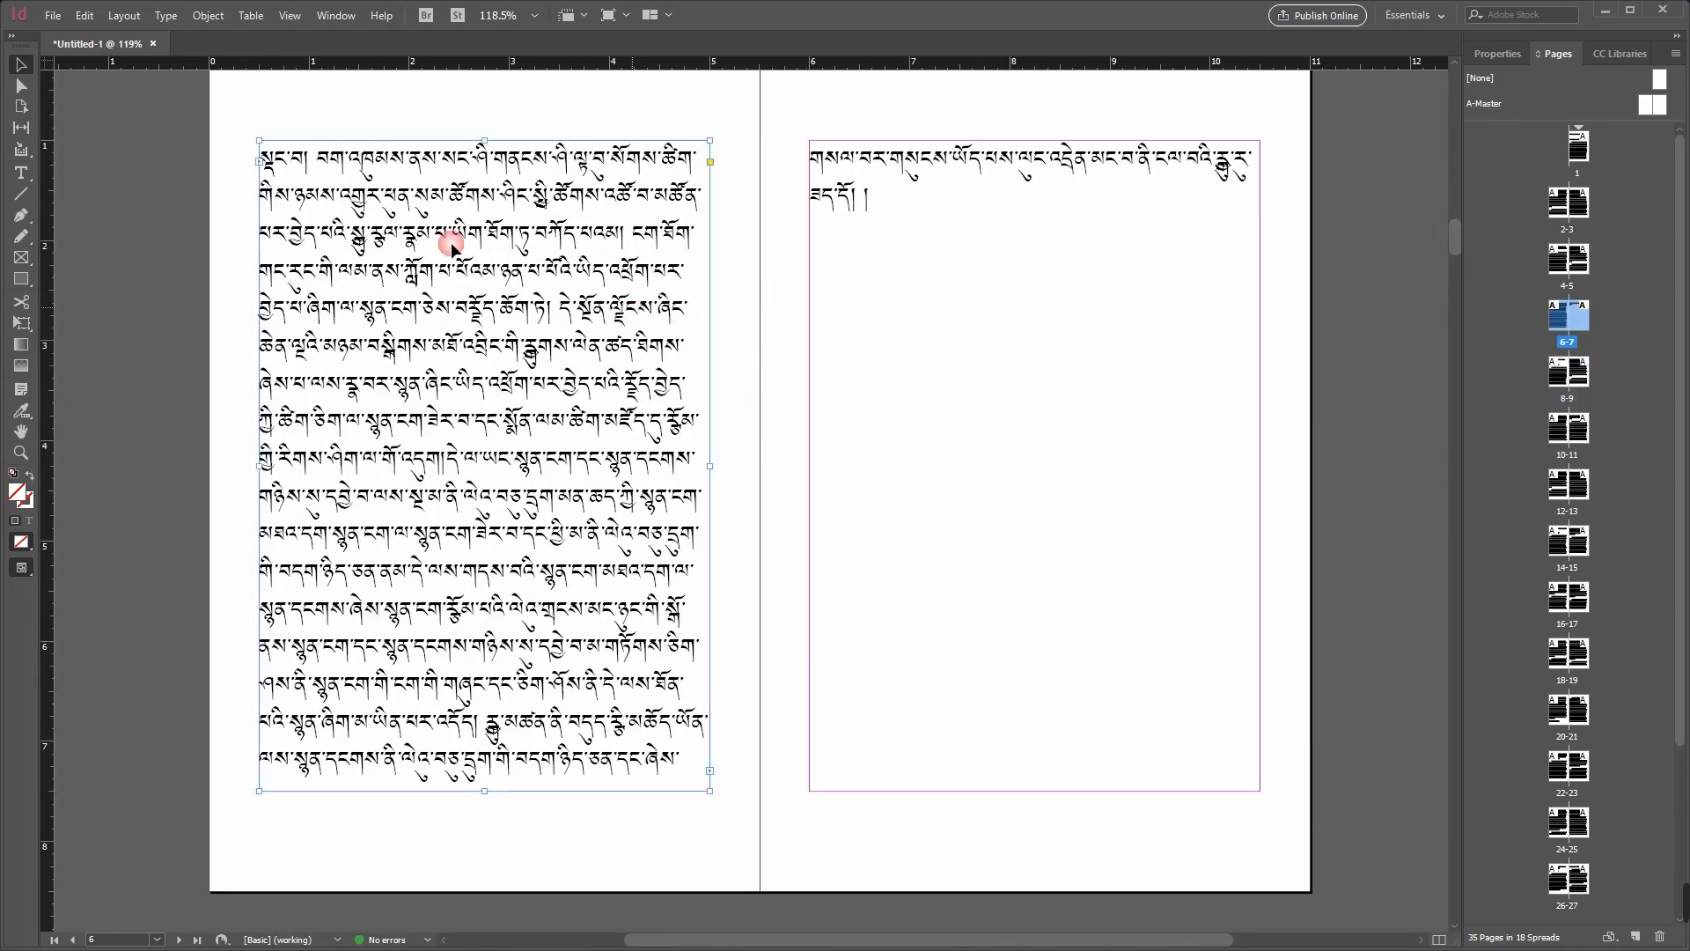
{"action": "double_click", "coordinate": [300, 163]}
{"action": "left_click_drag", "start_coordinate": [265, 163], "coordinate": [686, 783]}
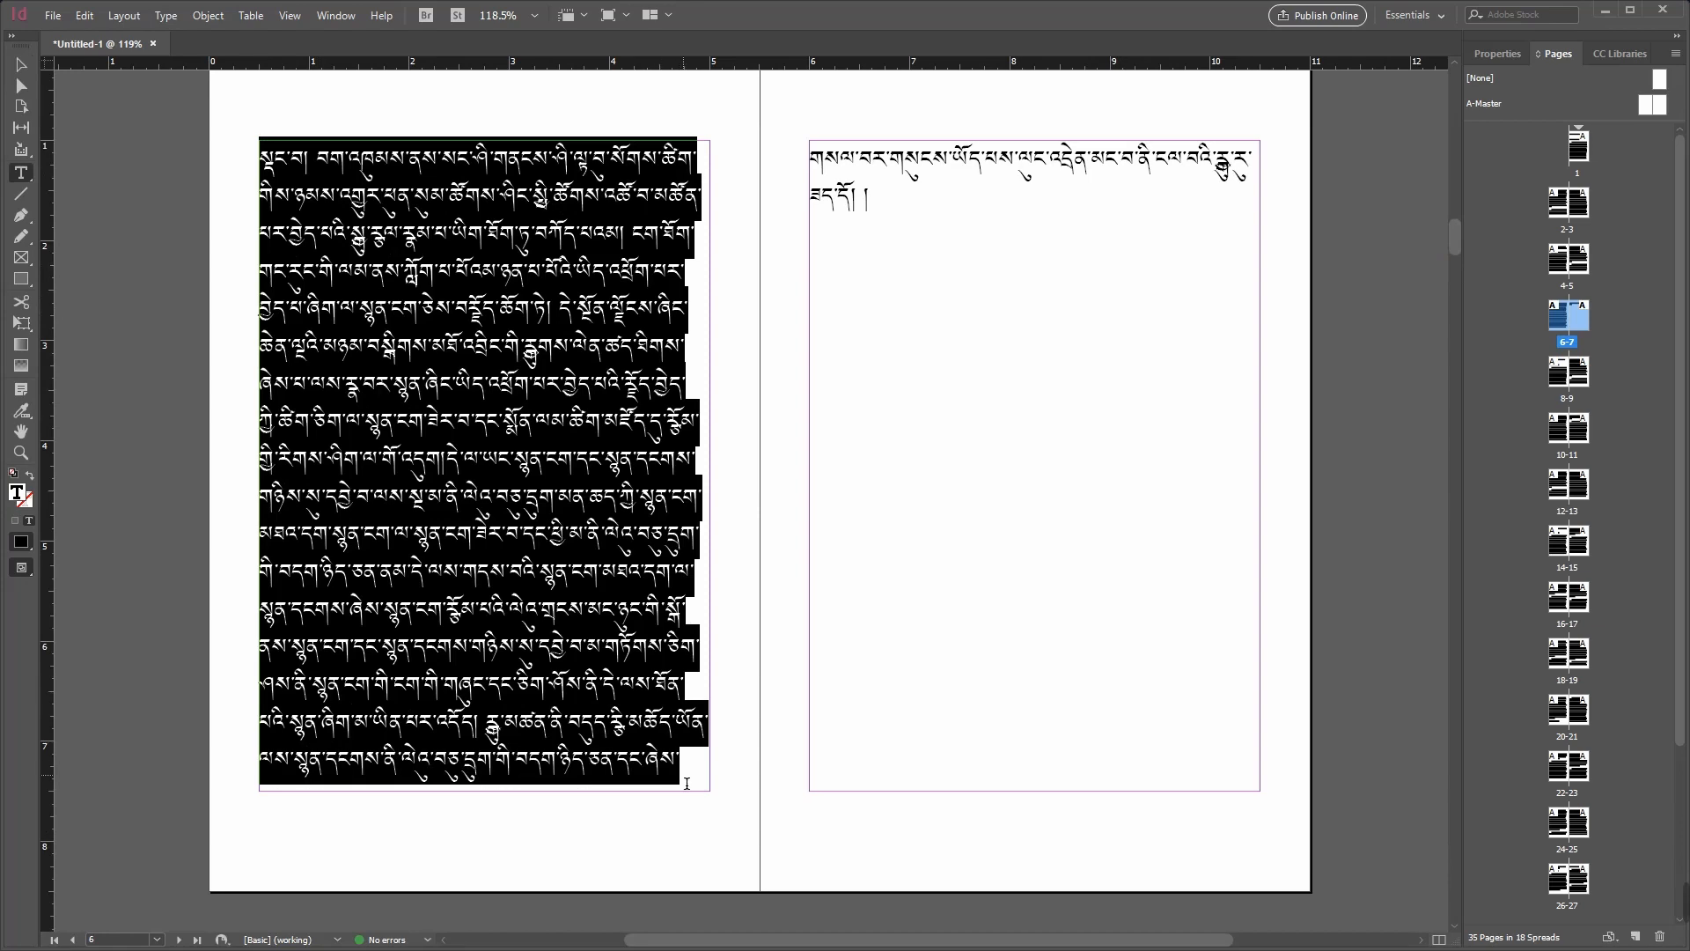
{"action": "right_click", "coordinate": [517, 528]}
{"action": "left_click", "coordinate": [588, 400]}
{"action": "left_click", "coordinate": [887, 216]}
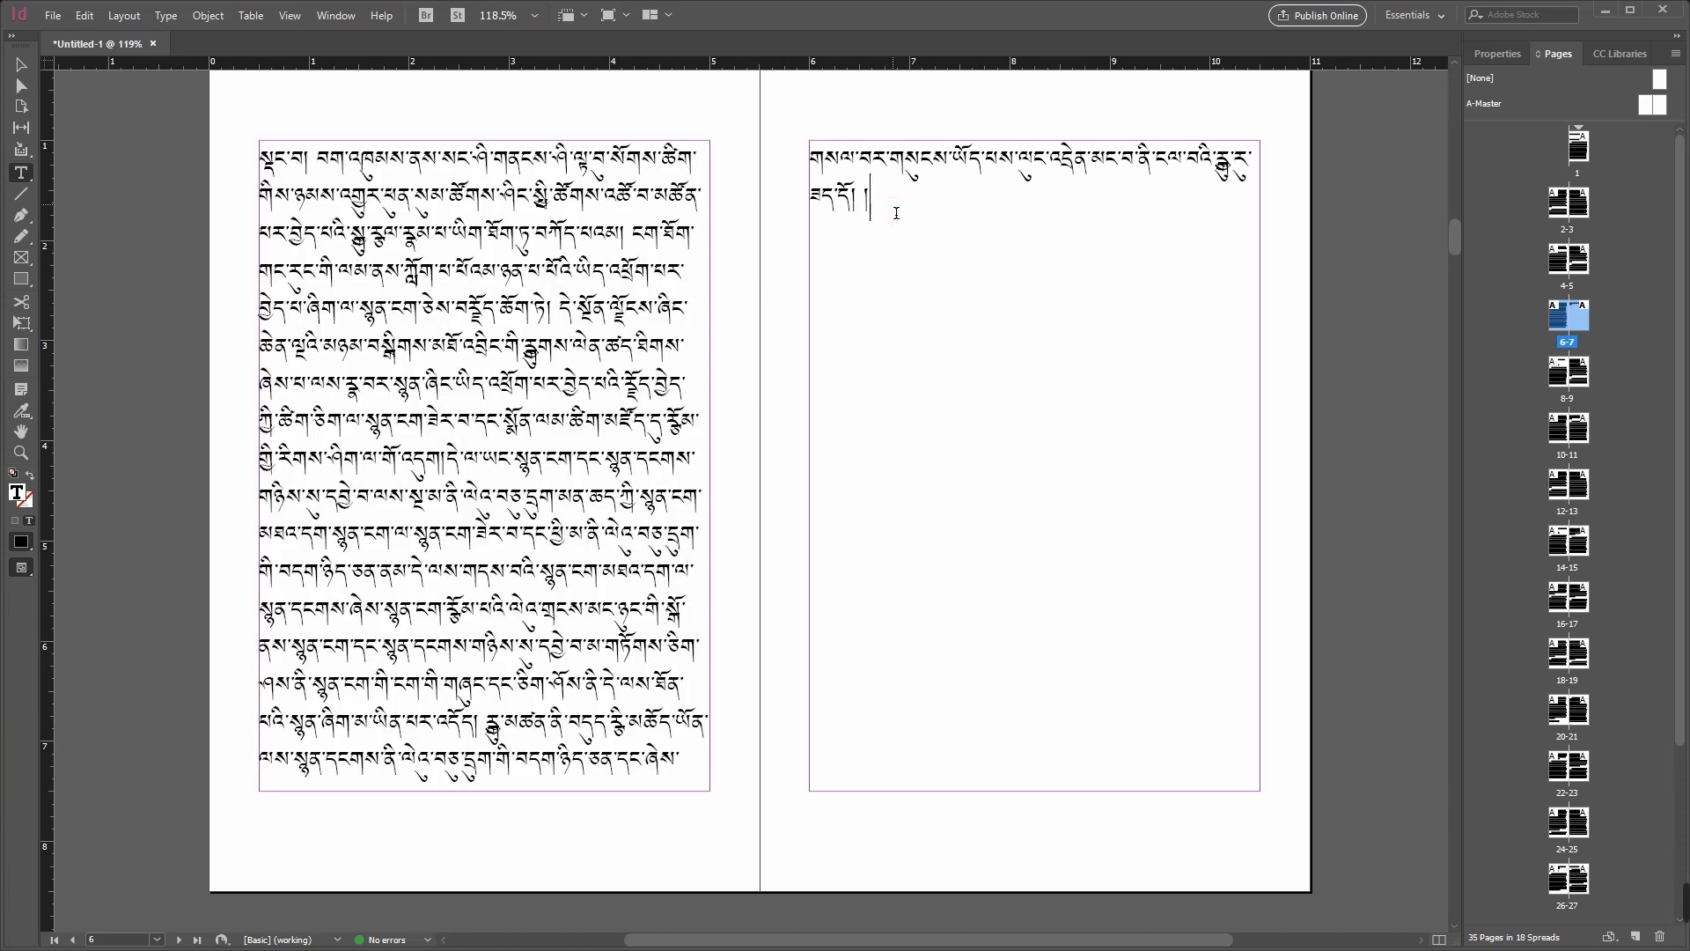
{"action": "key", "text": "ctrl+v"}
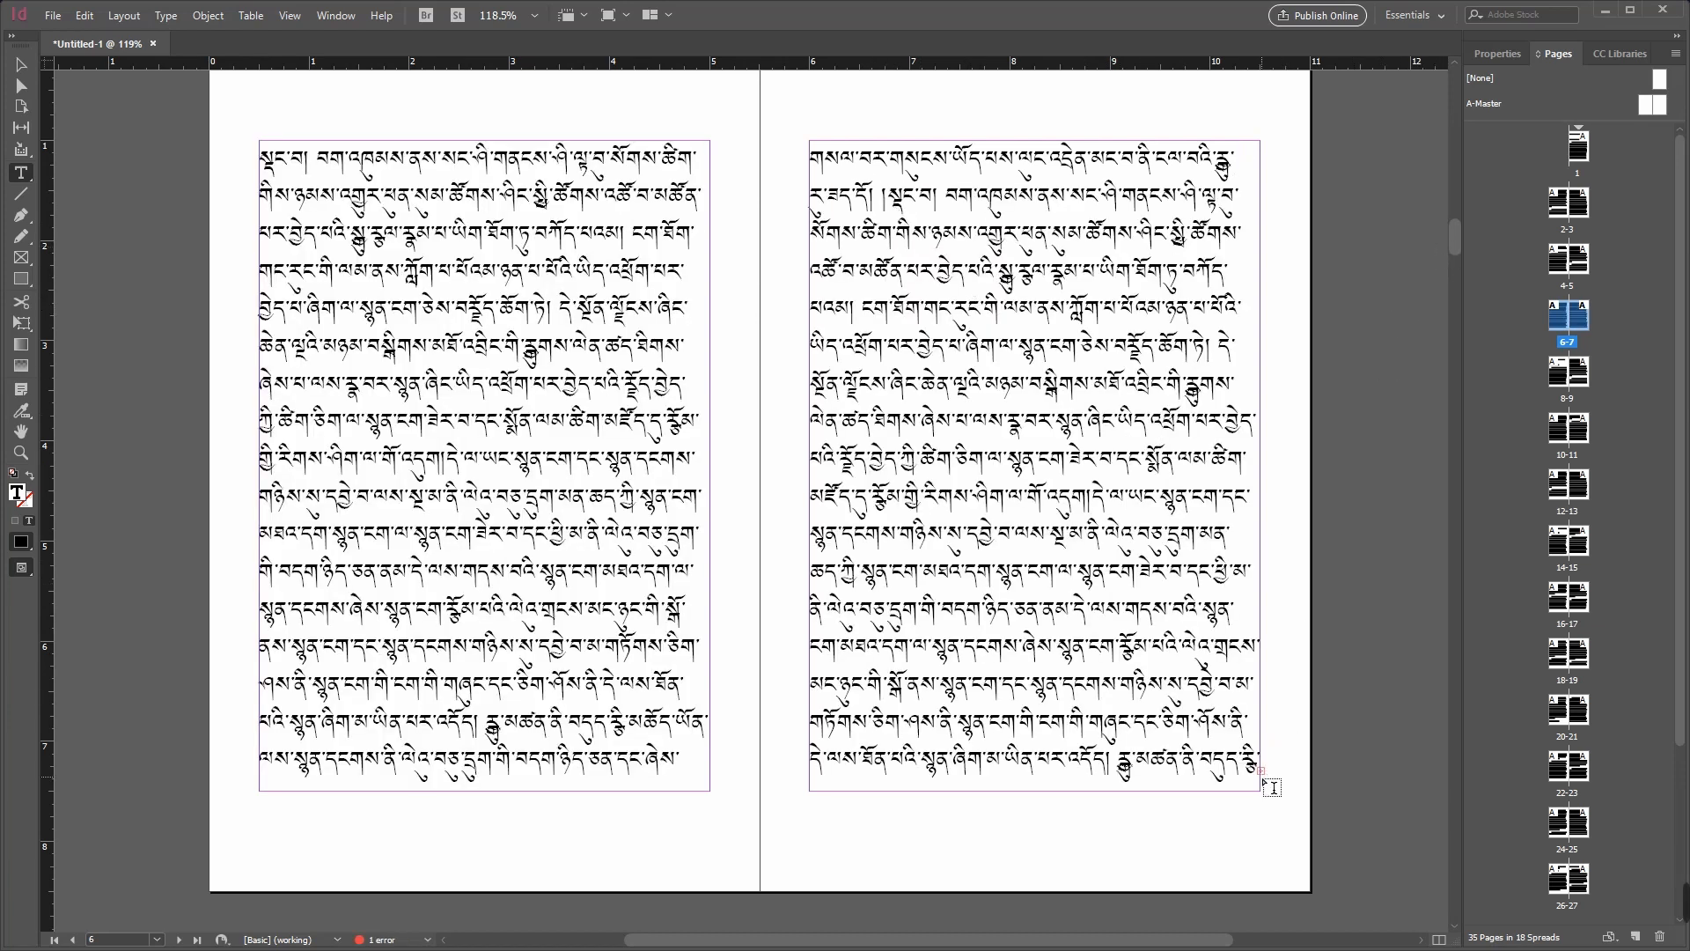
{"action": "key", "text": "Escape"}
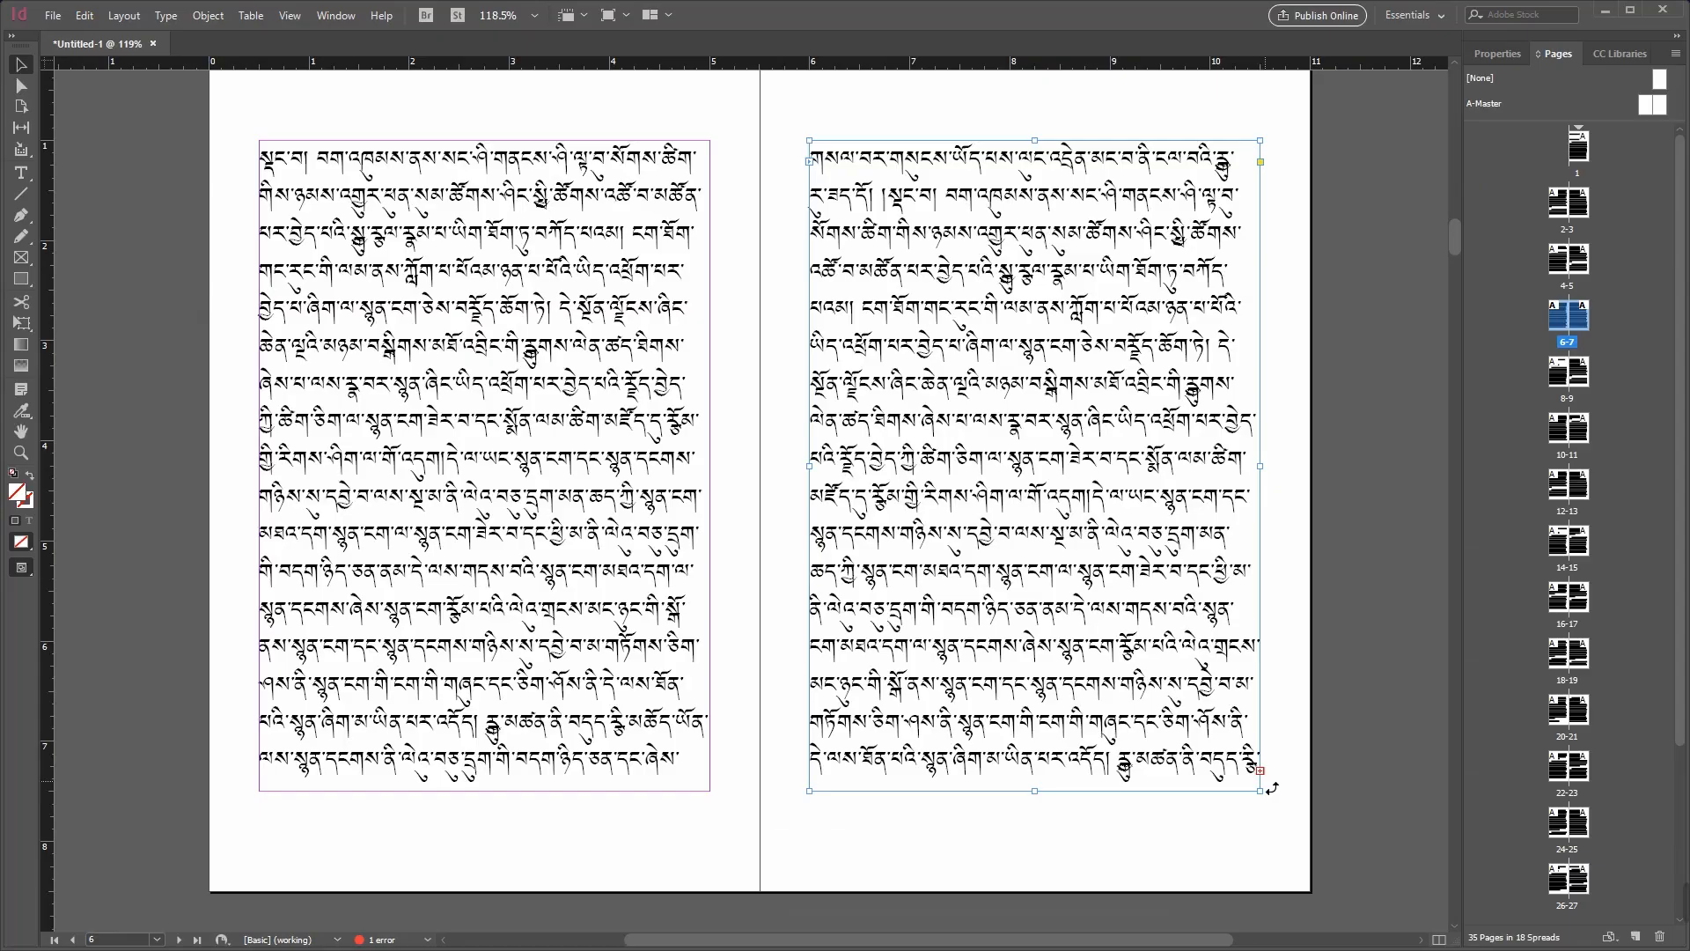
Step: Select the frames on pages 8 and 7 in turn to check whether the two stories are threaded together
{"action": "scroll", "coordinate": [1270, 773], "scroll_direction": "down", "scroll_amount": 10}
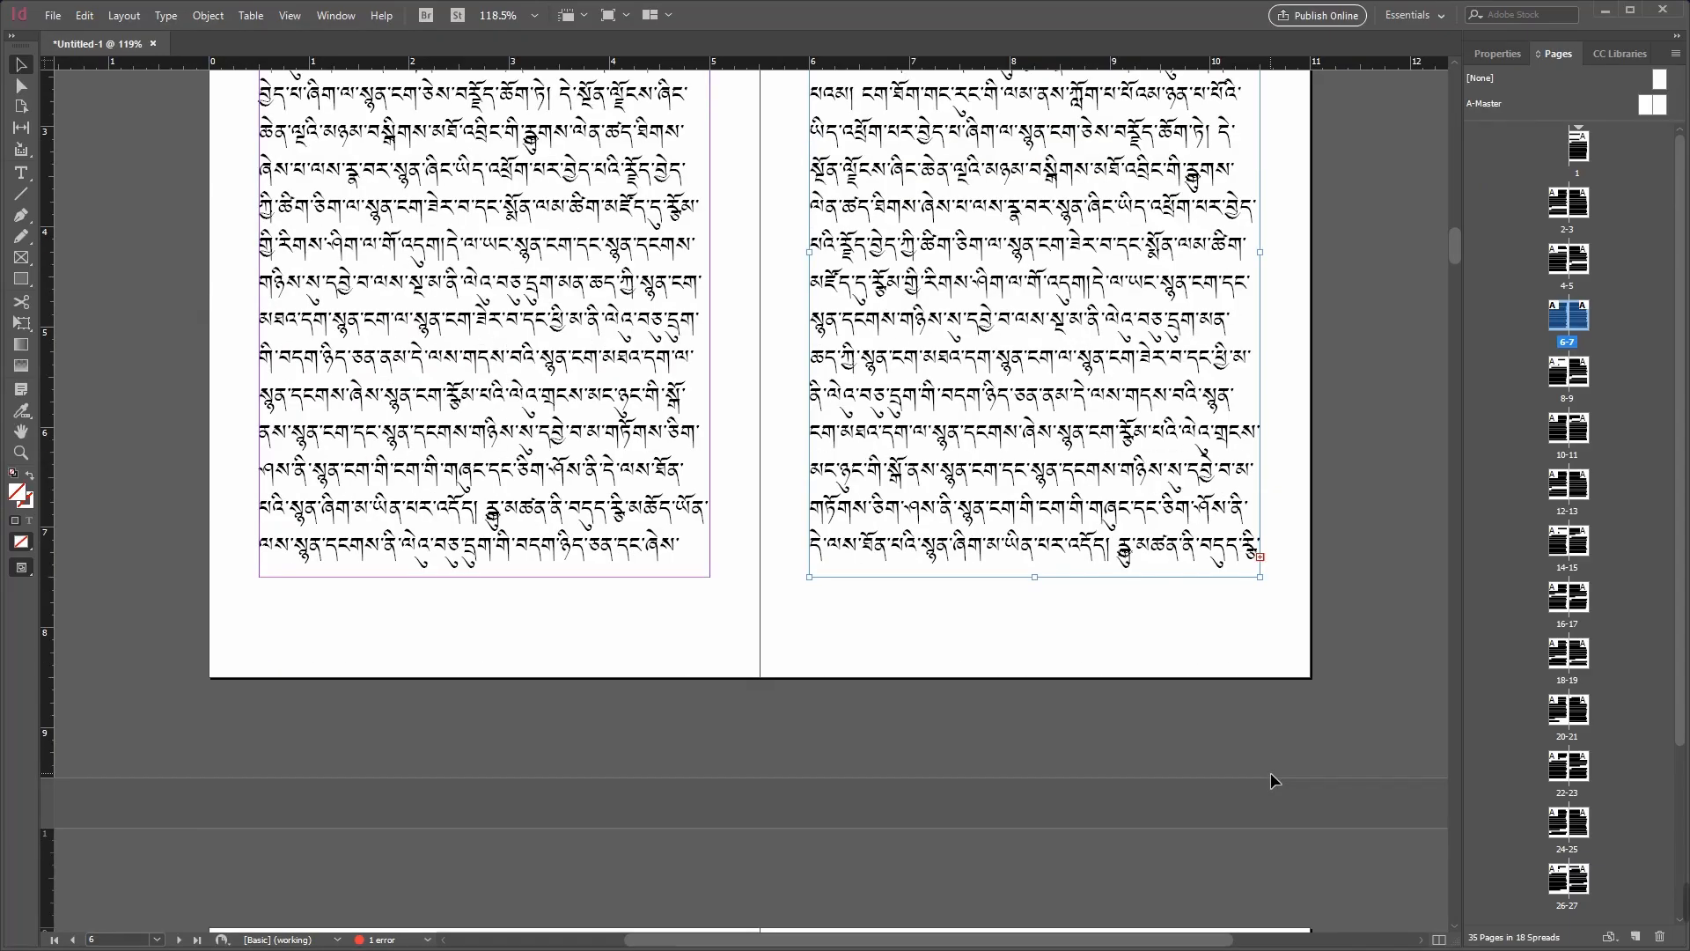
{"action": "scroll", "coordinate": [1213, 692], "scroll_direction": "down", "scroll_amount": 1}
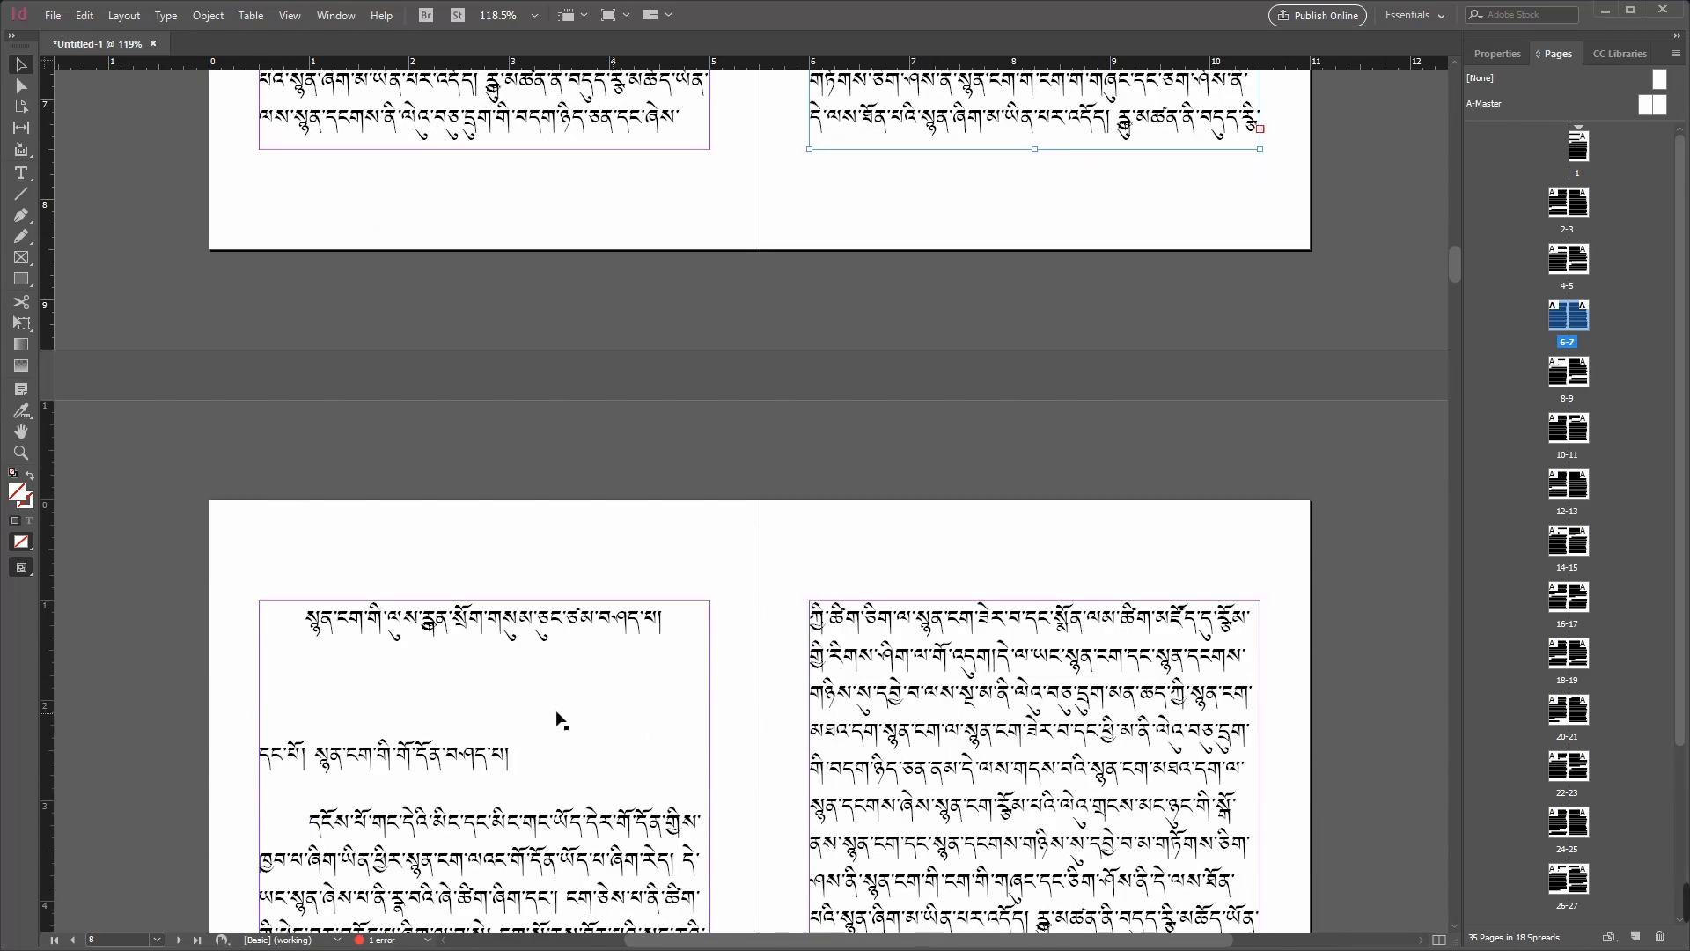
{"action": "left_click", "coordinate": [547, 715]}
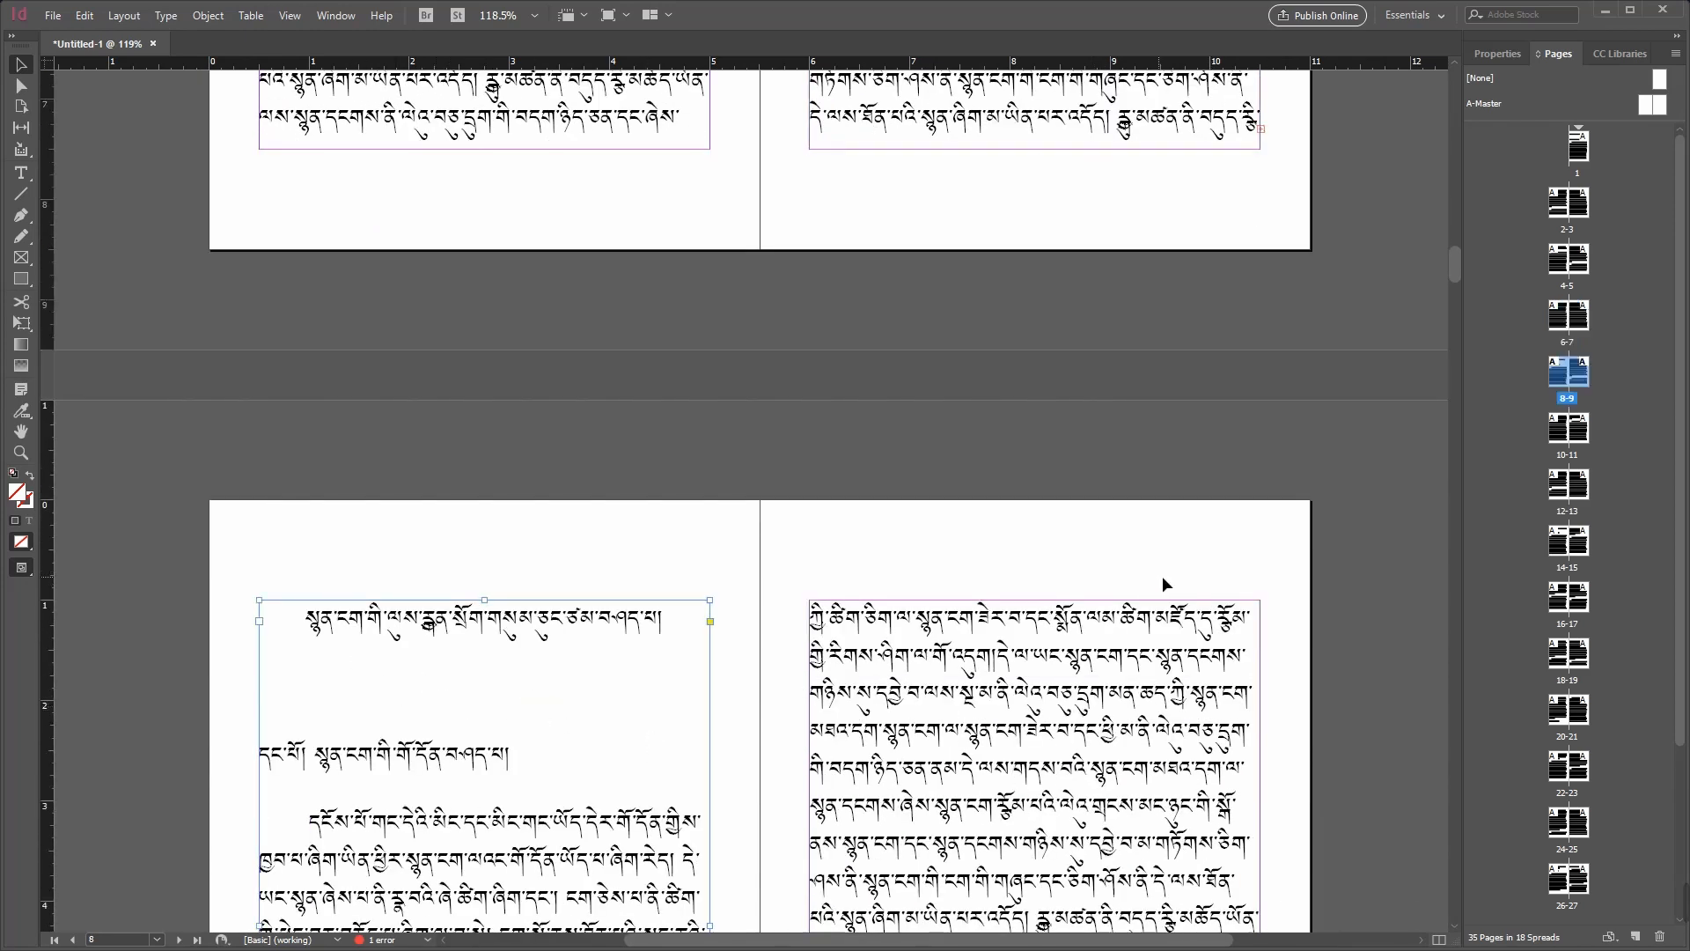
{"action": "scroll", "coordinate": [1163, 568], "scroll_direction": "up", "scroll_amount": 1}
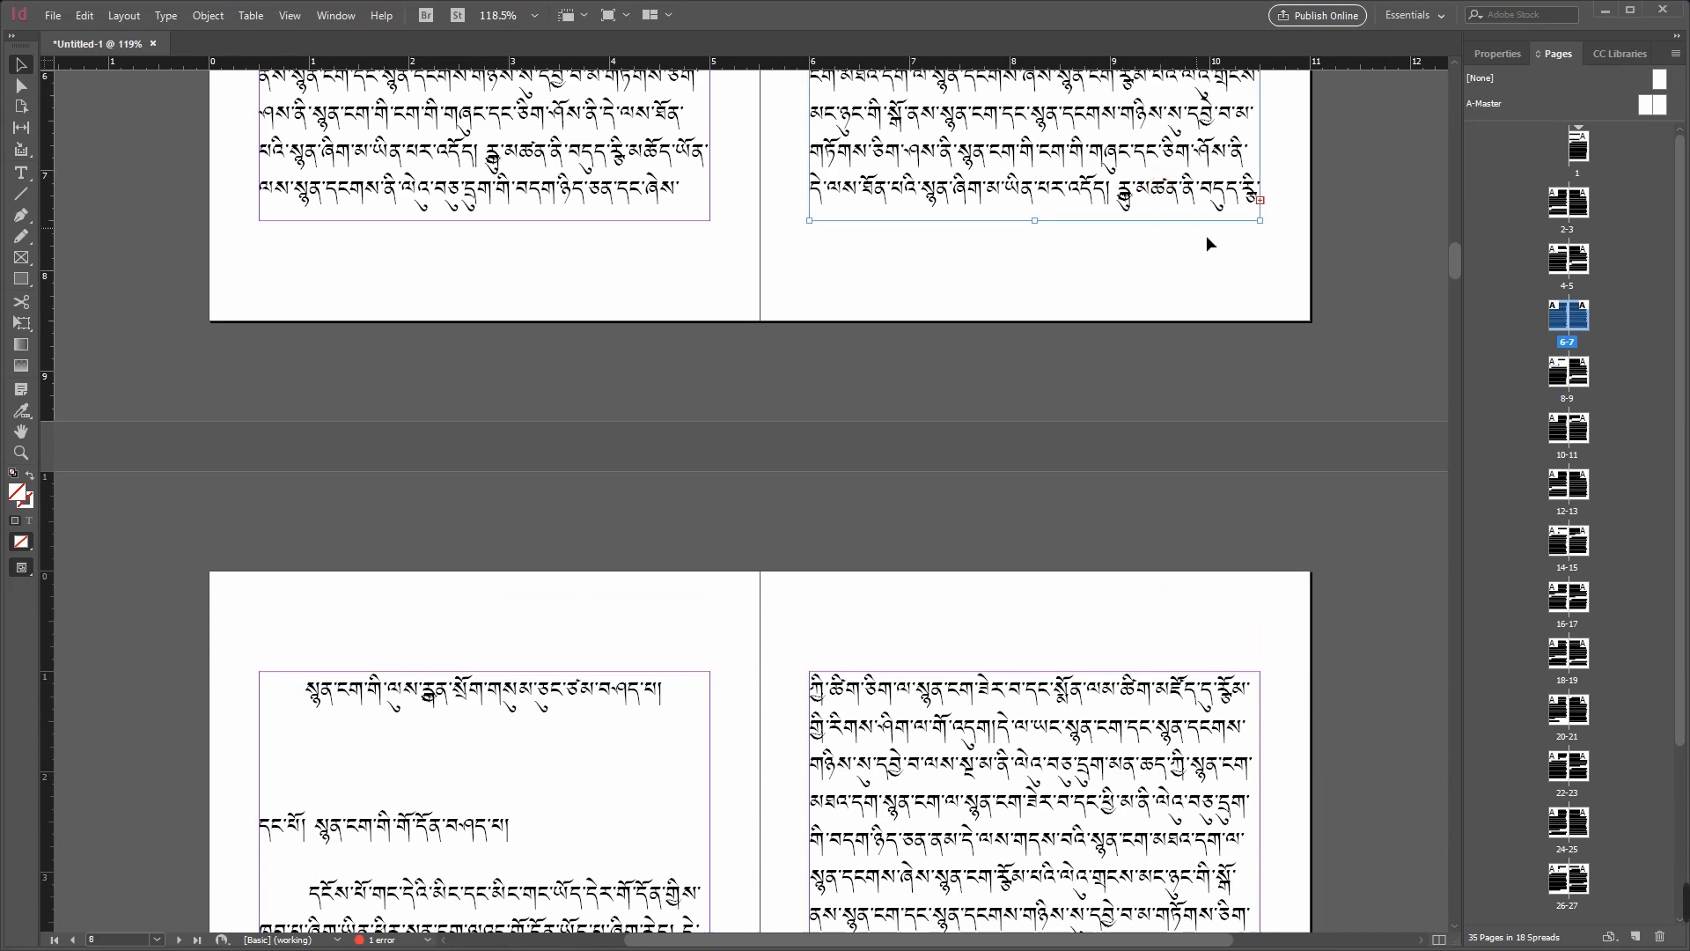
{"action": "scroll", "coordinate": [1206, 235], "scroll_direction": "up", "scroll_amount": 3}
{"action": "left_click", "coordinate": [1054, 322]}
{"action": "scroll", "coordinate": [1129, 394], "scroll_direction": "down", "scroll_amount": 4}
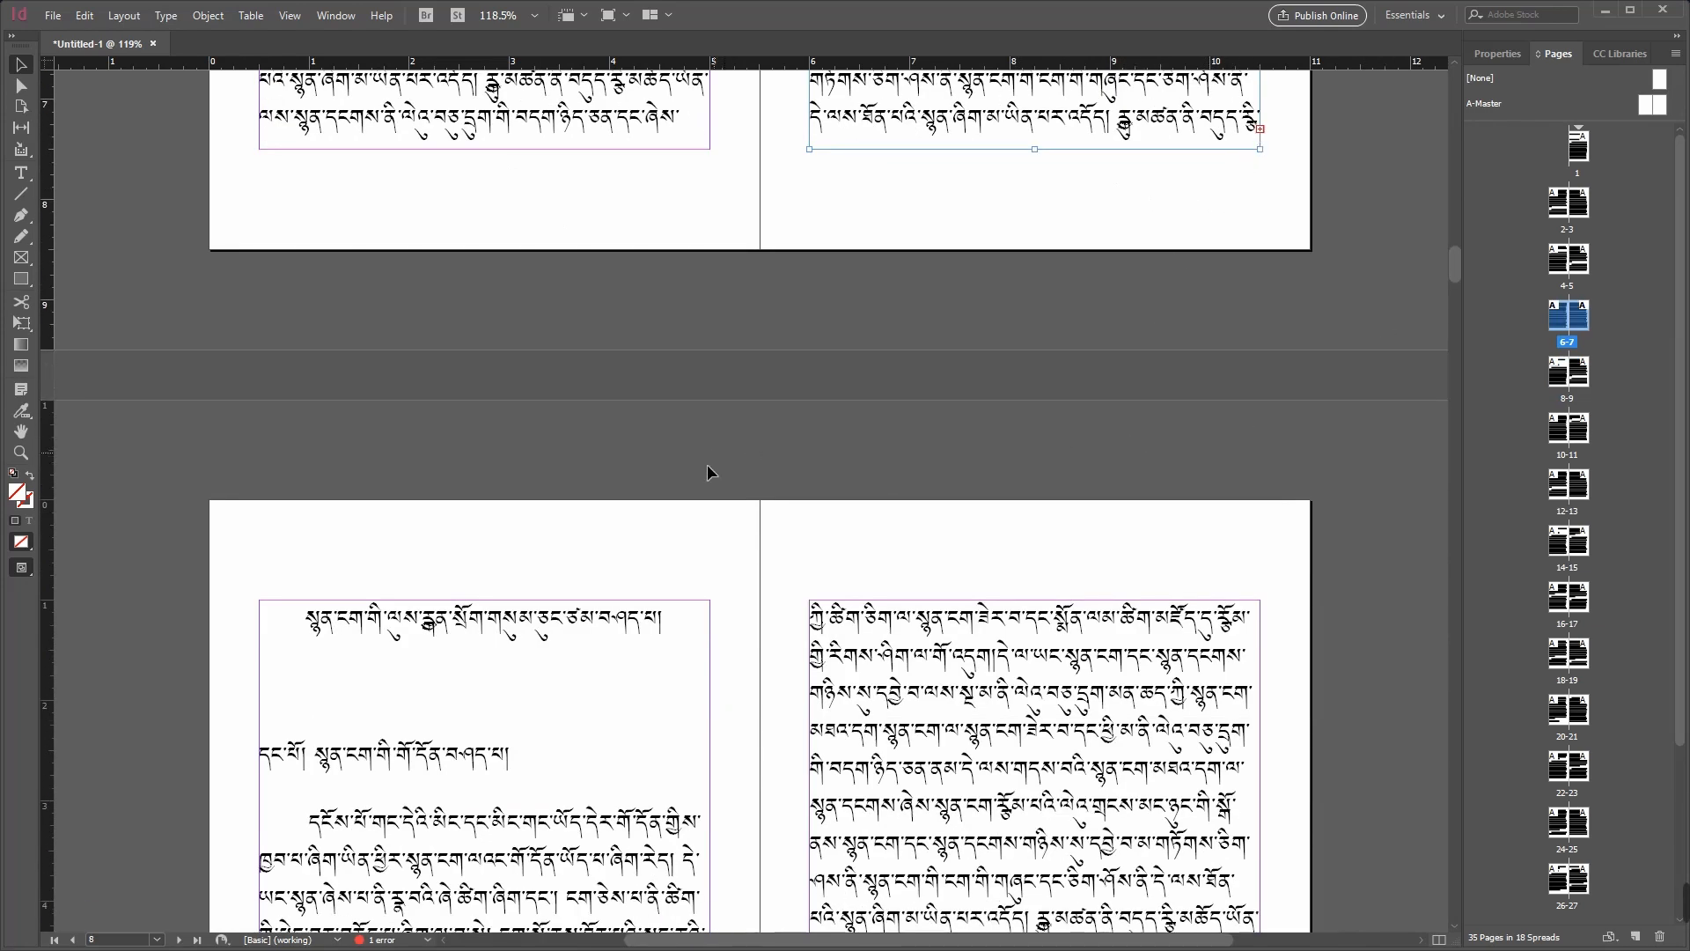
{"action": "scroll", "coordinate": [422, 756], "scroll_direction": "down", "scroll_amount": 5}
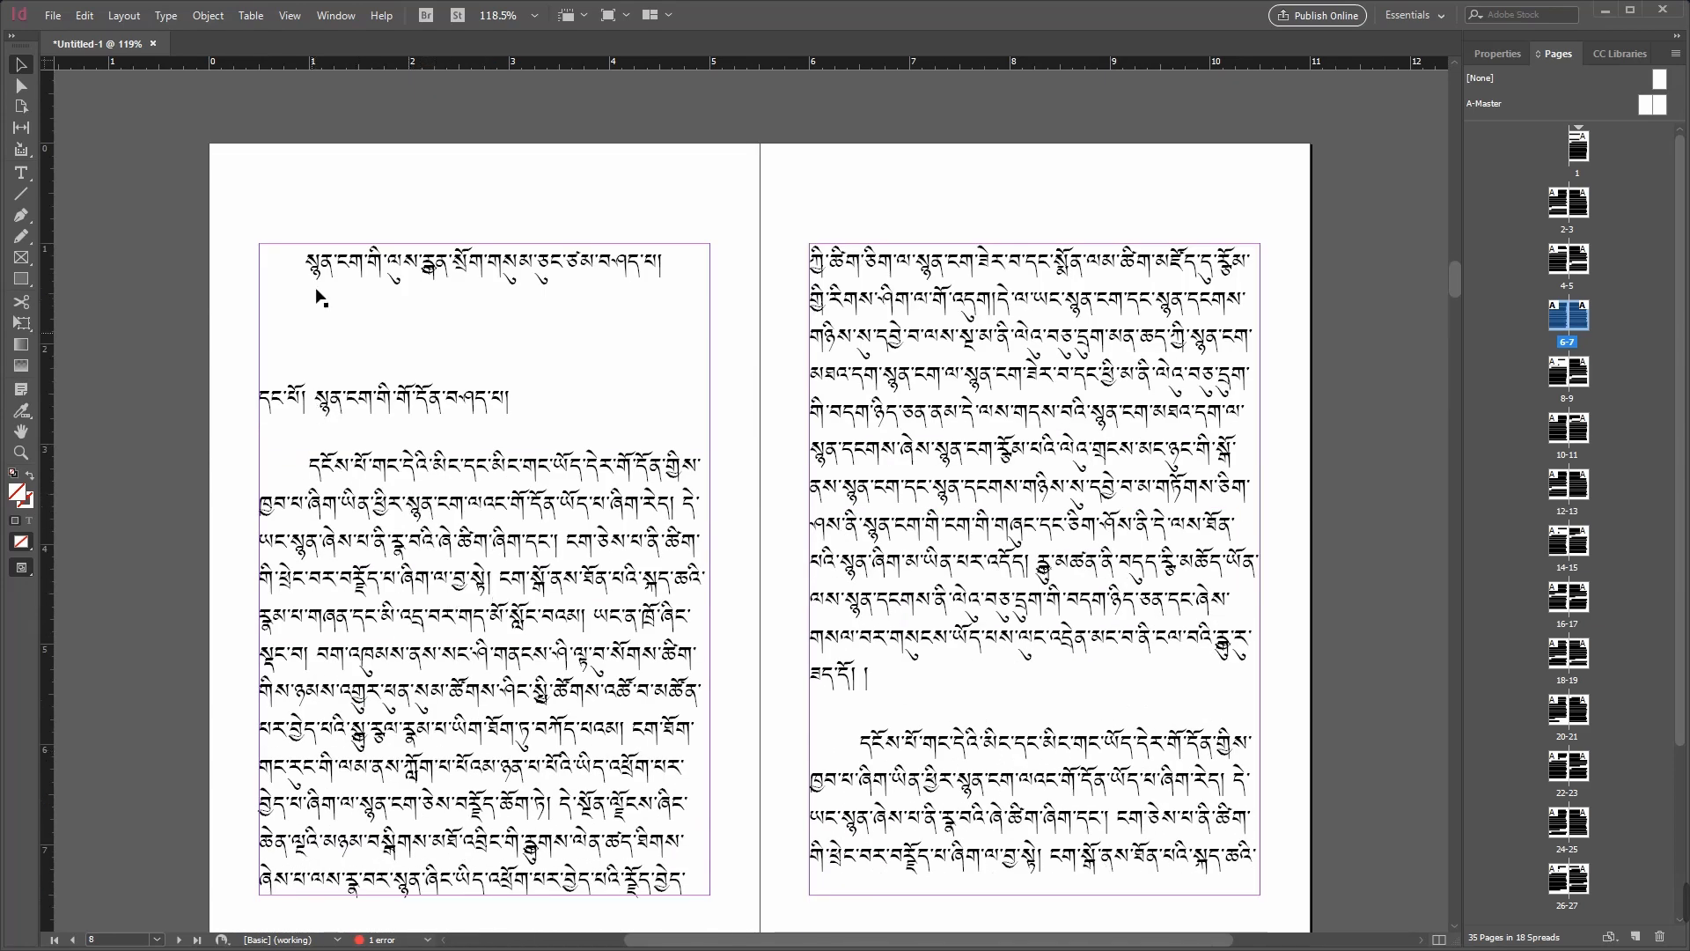
Step: Delete the text frame on page 8 and flow the overset text from page 7 into the emptied page
{"action": "left_click", "coordinate": [529, 480]}
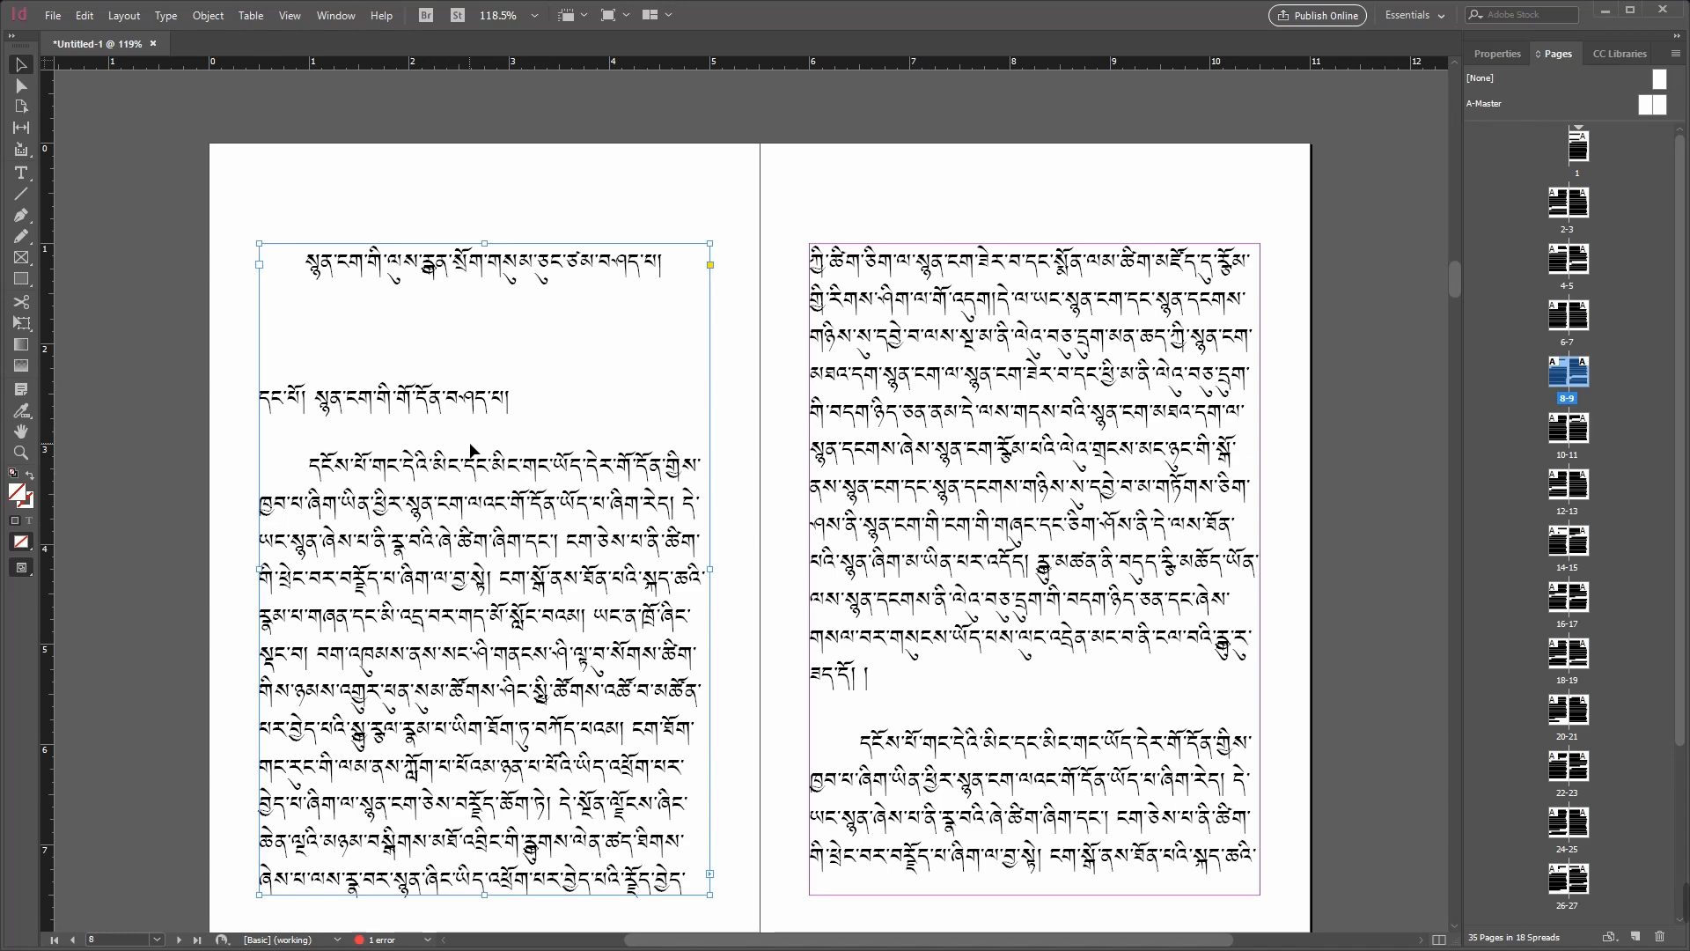
{"action": "key", "text": "Delete"}
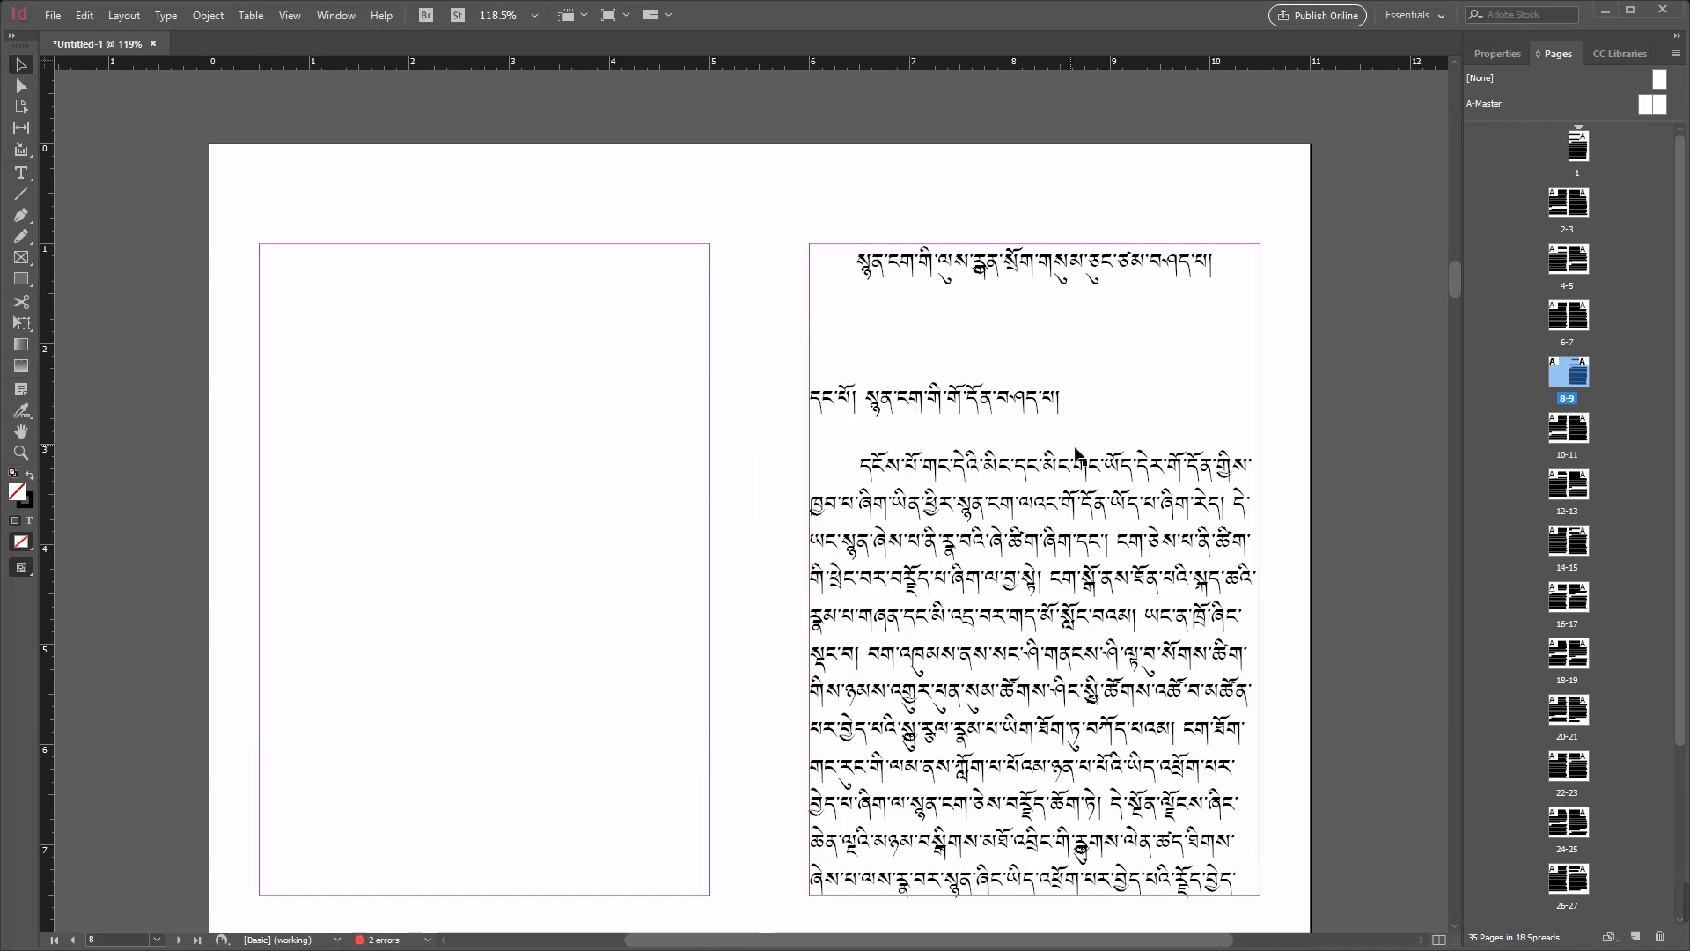
{"action": "scroll", "coordinate": [1096, 457], "scroll_direction": "up", "scroll_amount": 6}
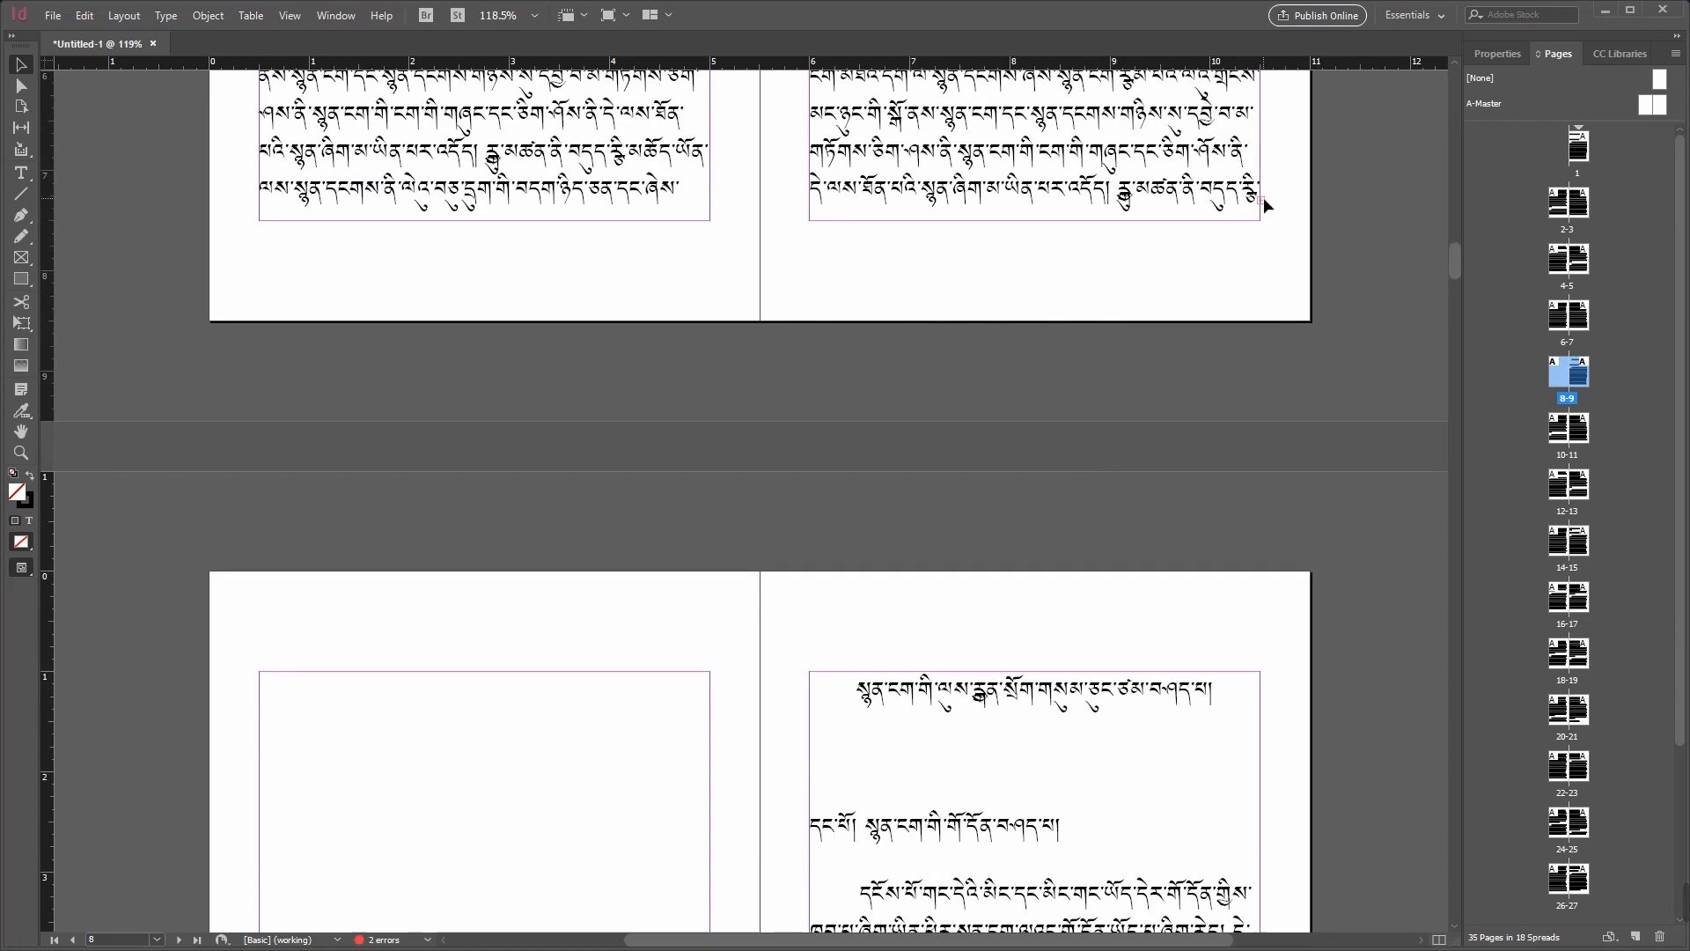
{"action": "left_click", "coordinate": [1262, 199]}
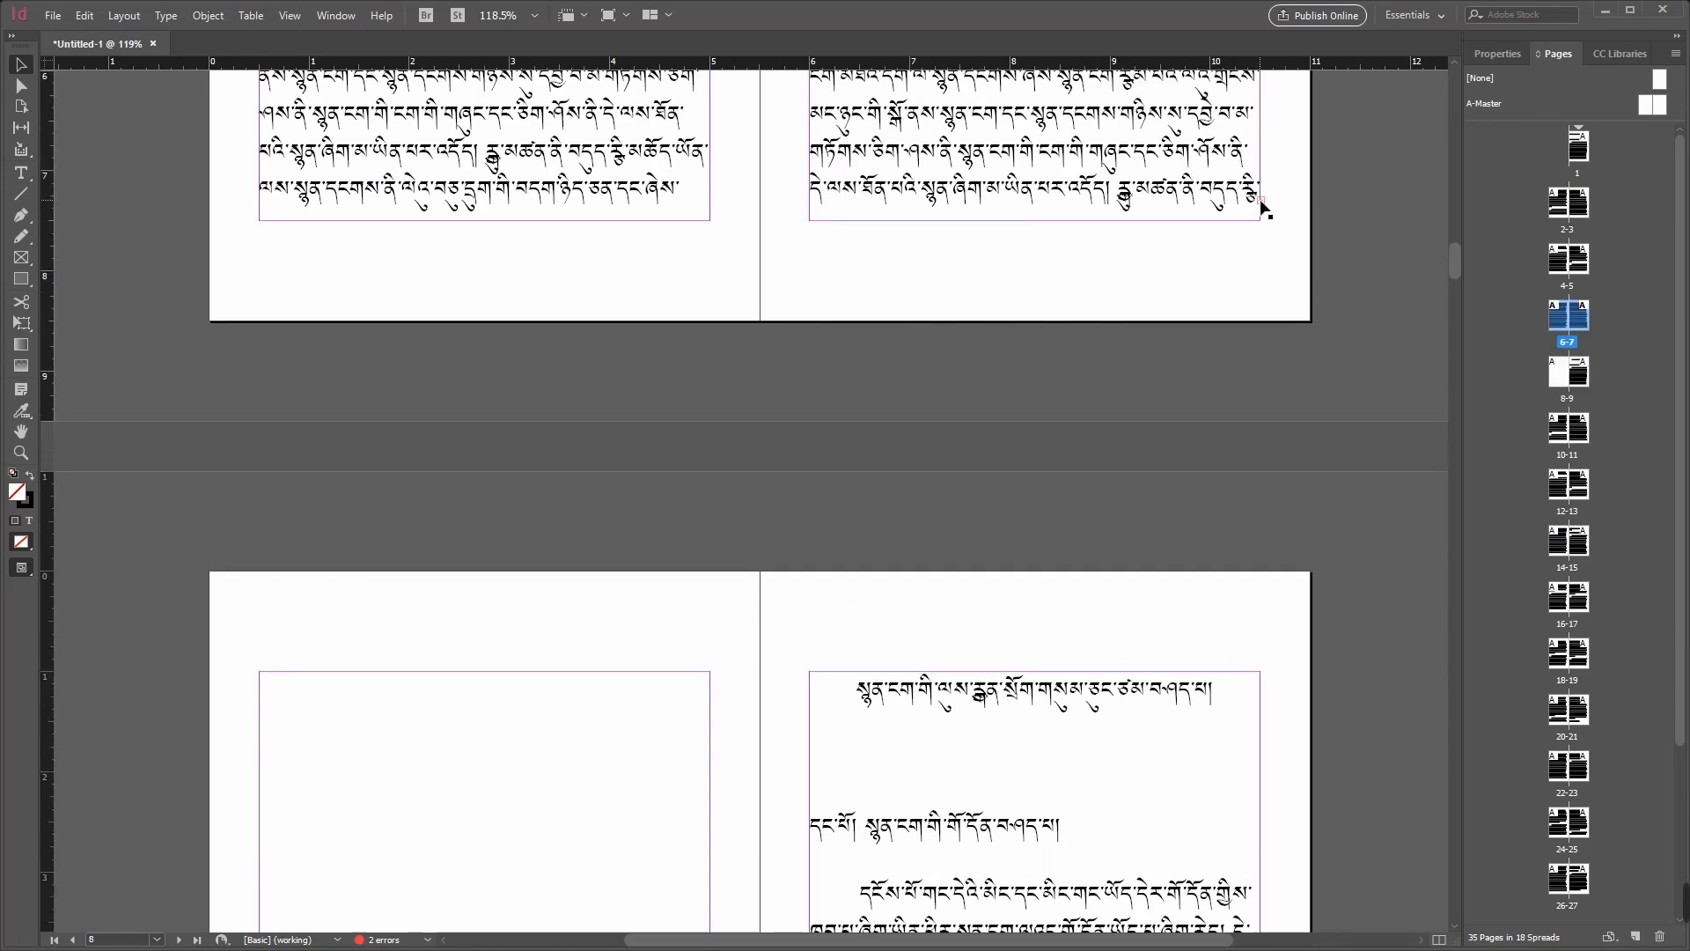
{"action": "left_click", "coordinate": [1265, 200]}
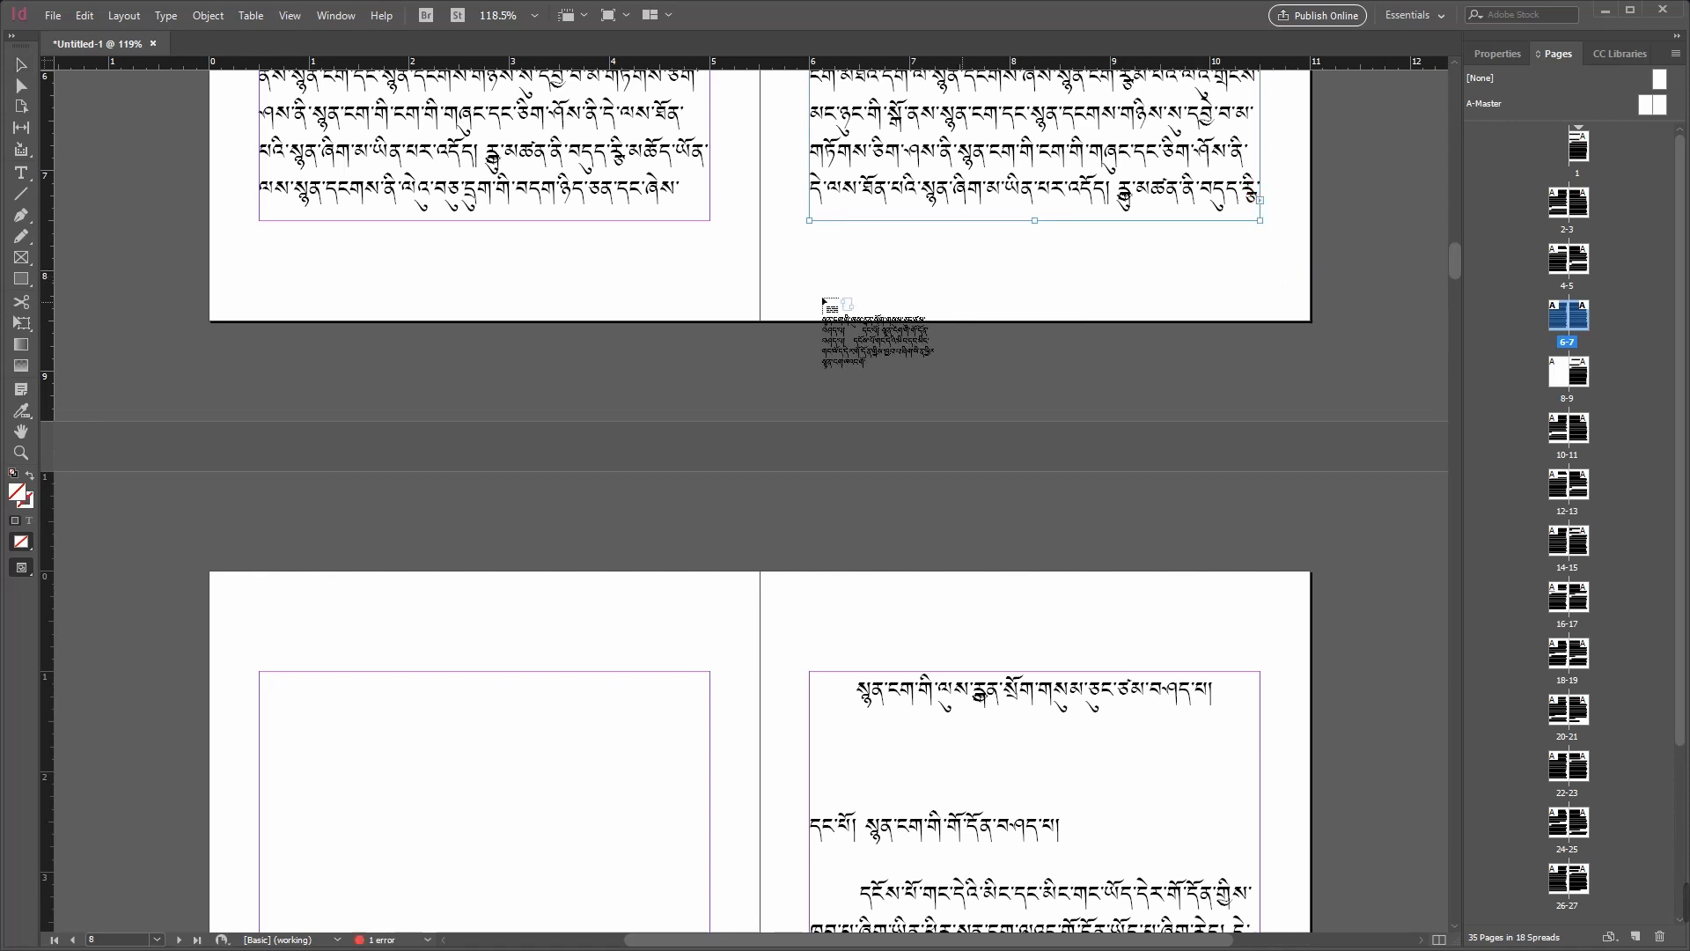
{"action": "left_click", "coordinate": [286, 676]}
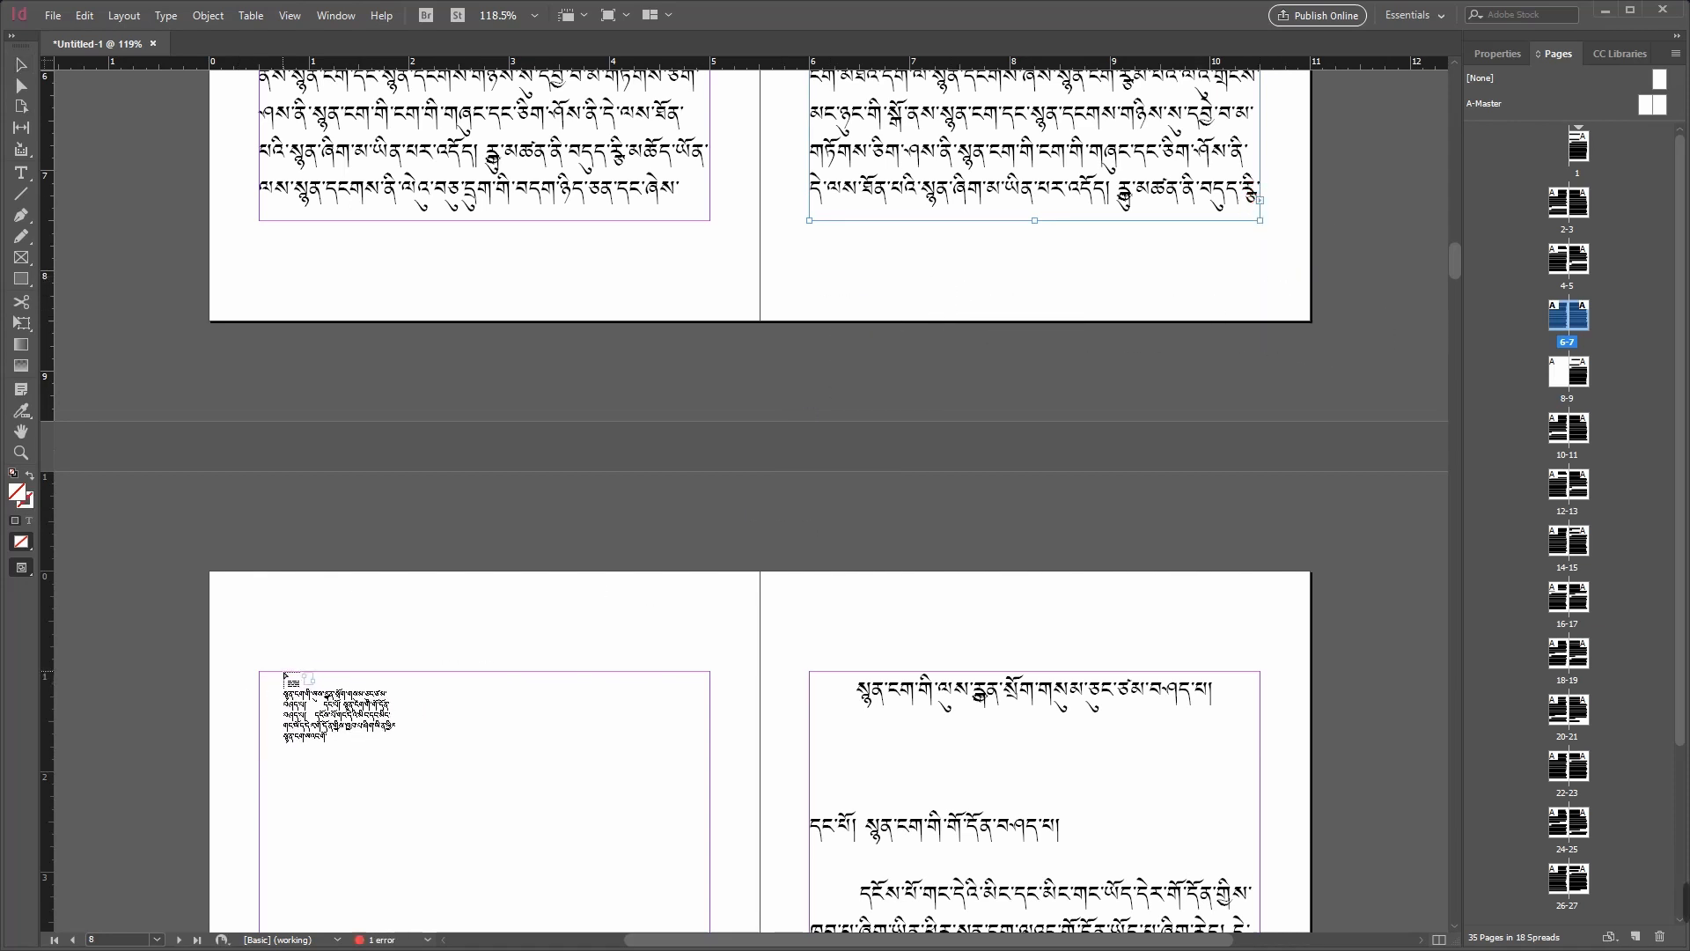
{"action": "scroll", "coordinate": [543, 695], "scroll_direction": "down", "scroll_amount": 5}
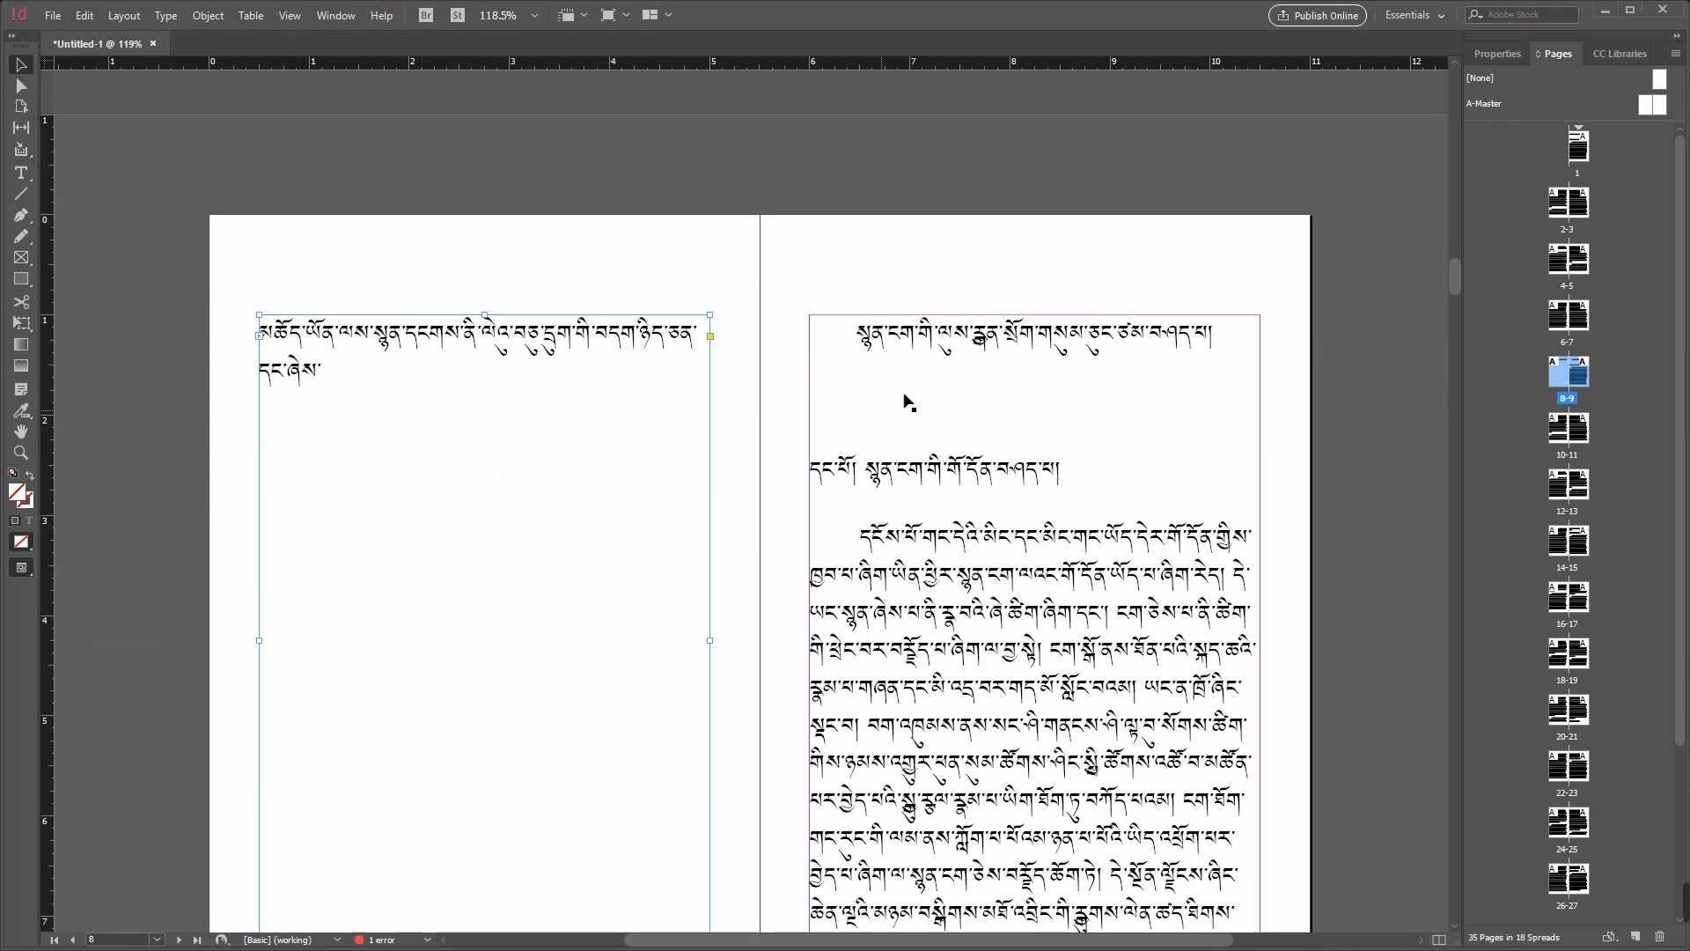
Step: Select the frames on pages 9 and 8 and compare them with page 7 to examine where each story continues
{"action": "left_click", "coordinate": [1003, 385]}
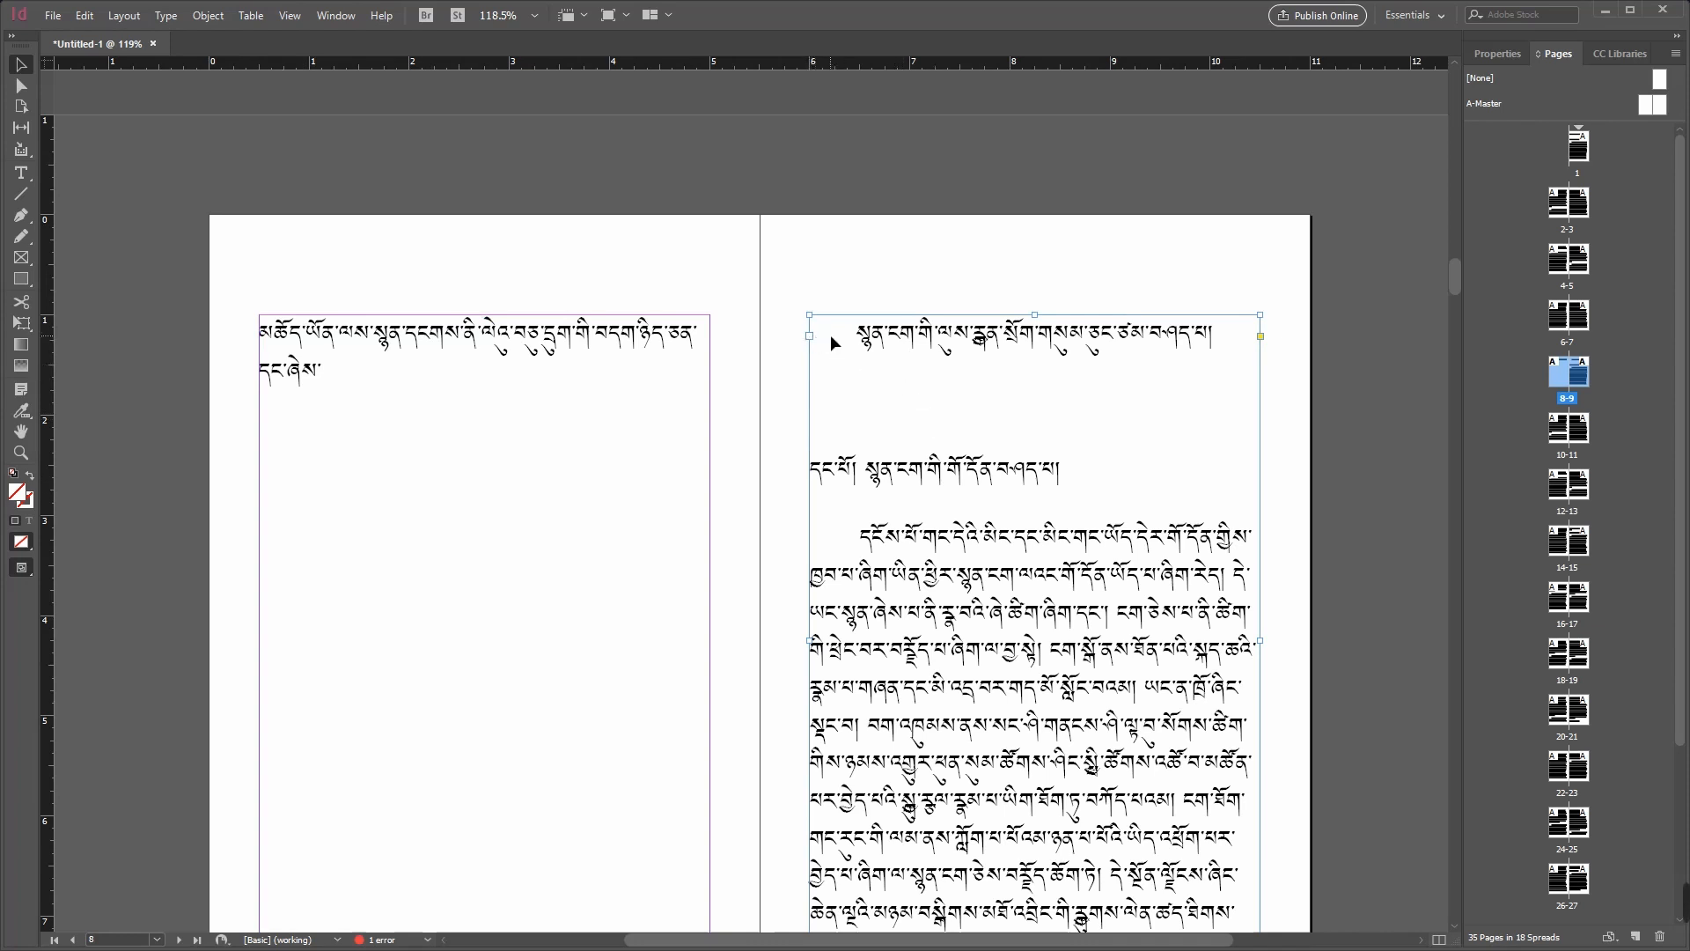
{"action": "left_click", "coordinate": [345, 403]}
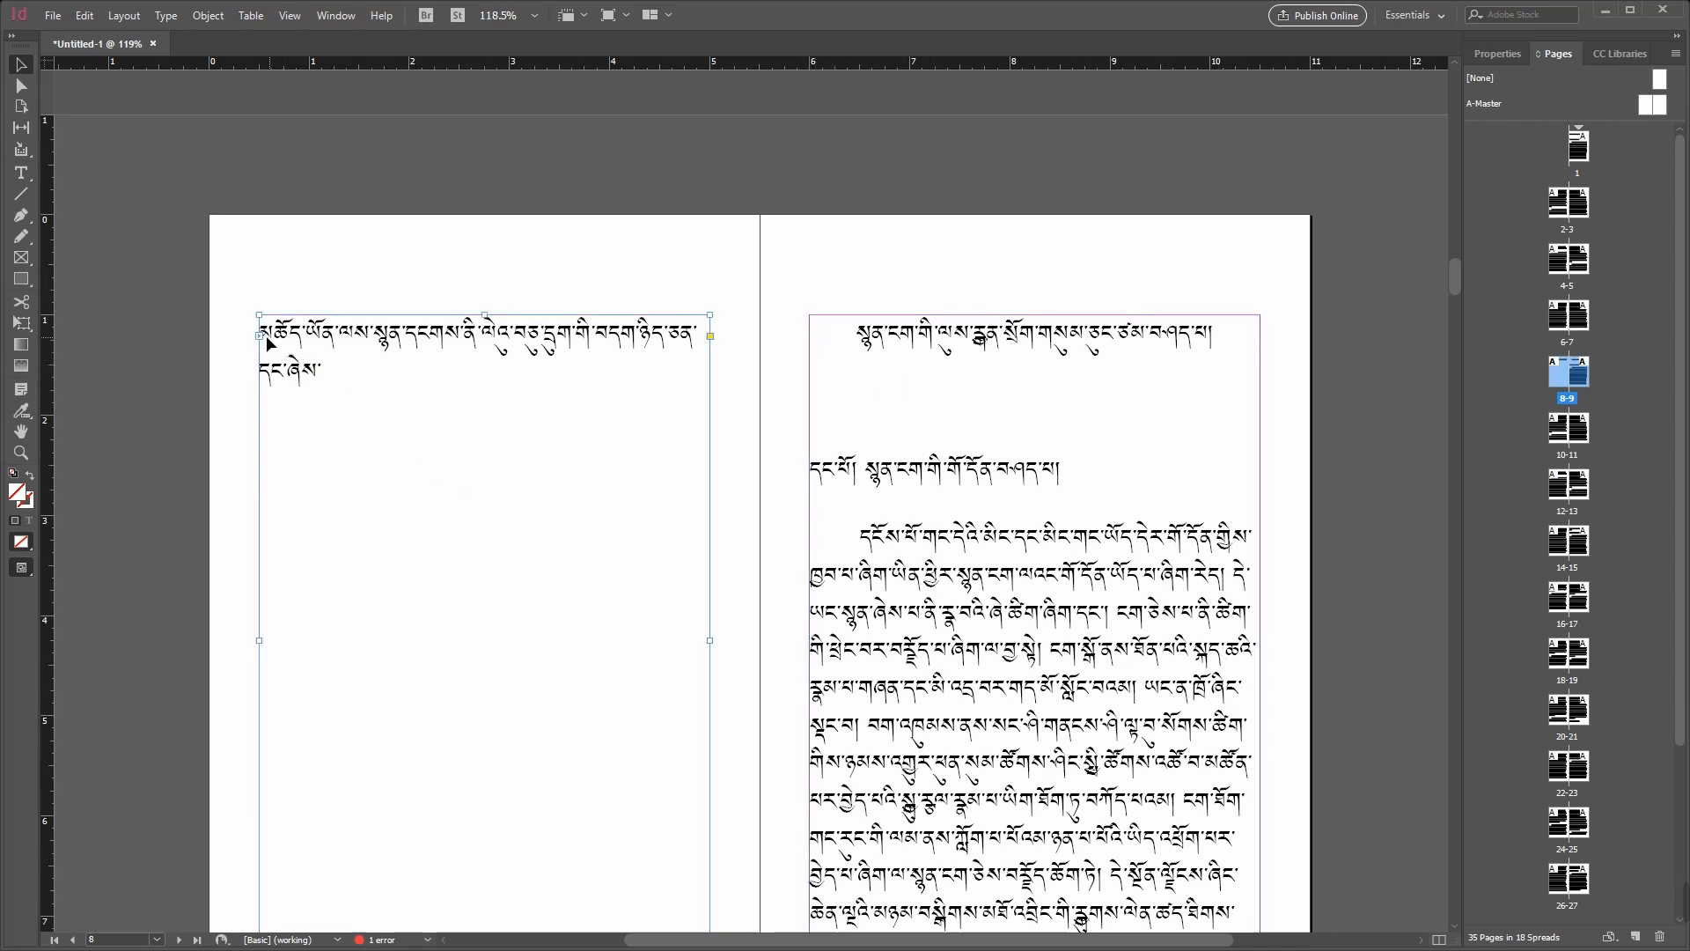
{"action": "scroll", "coordinate": [462, 457], "scroll_direction": "up", "scroll_amount": 5}
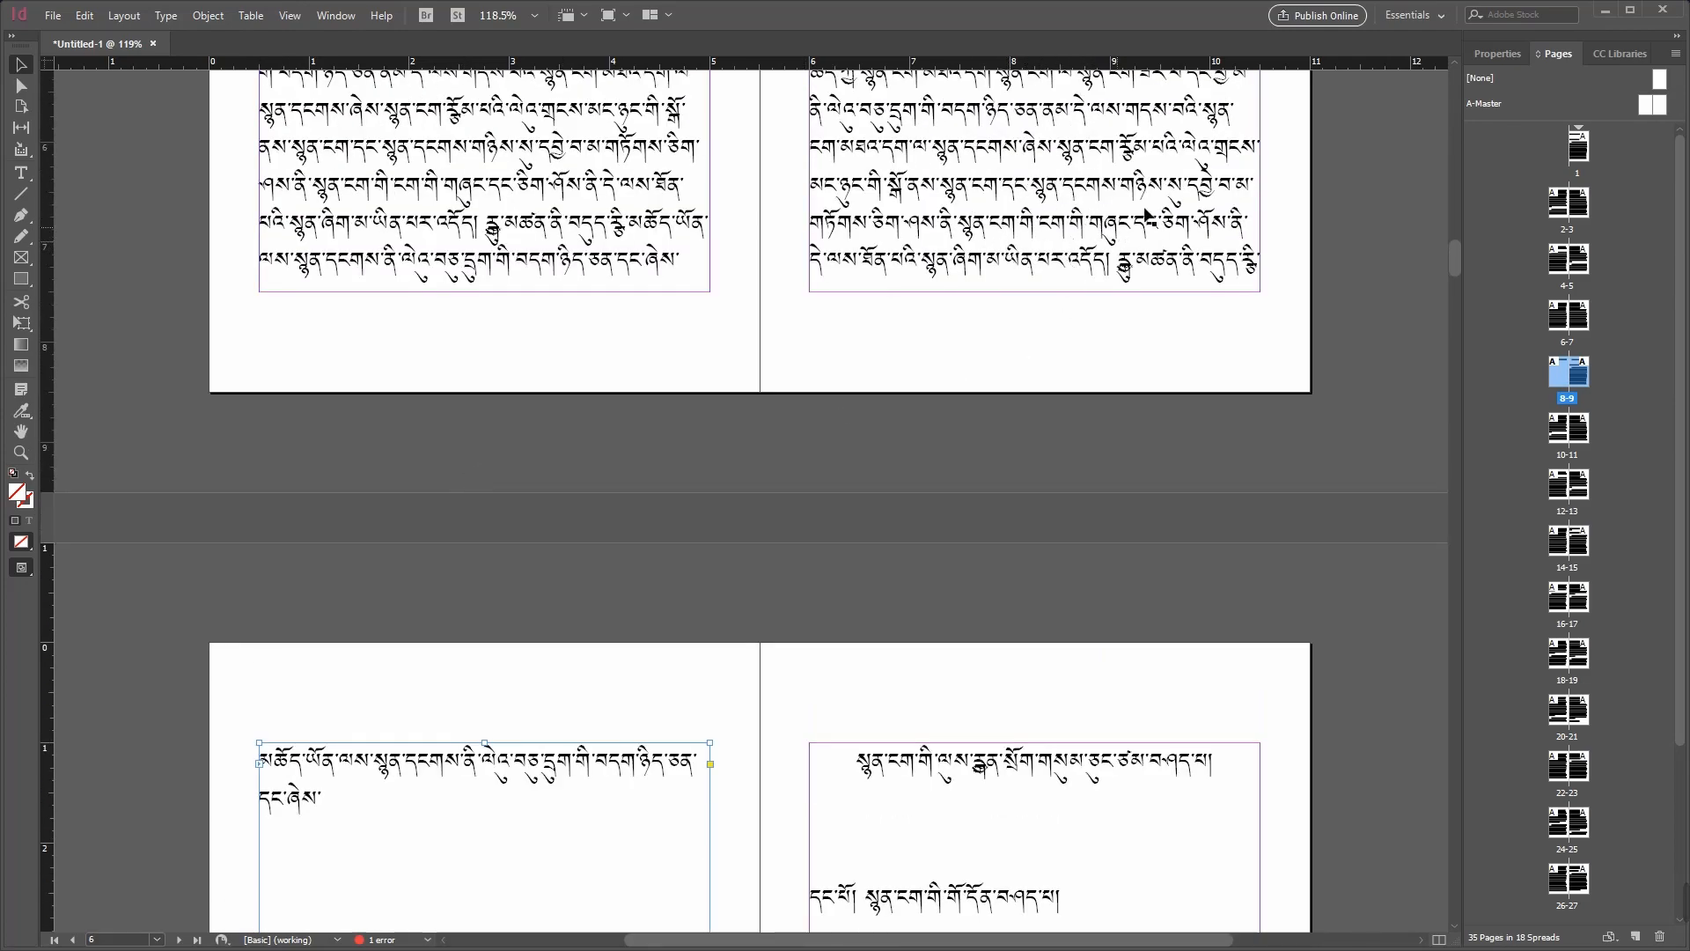
{"action": "scroll", "coordinate": [1100, 214], "scroll_direction": "up", "scroll_amount": 2}
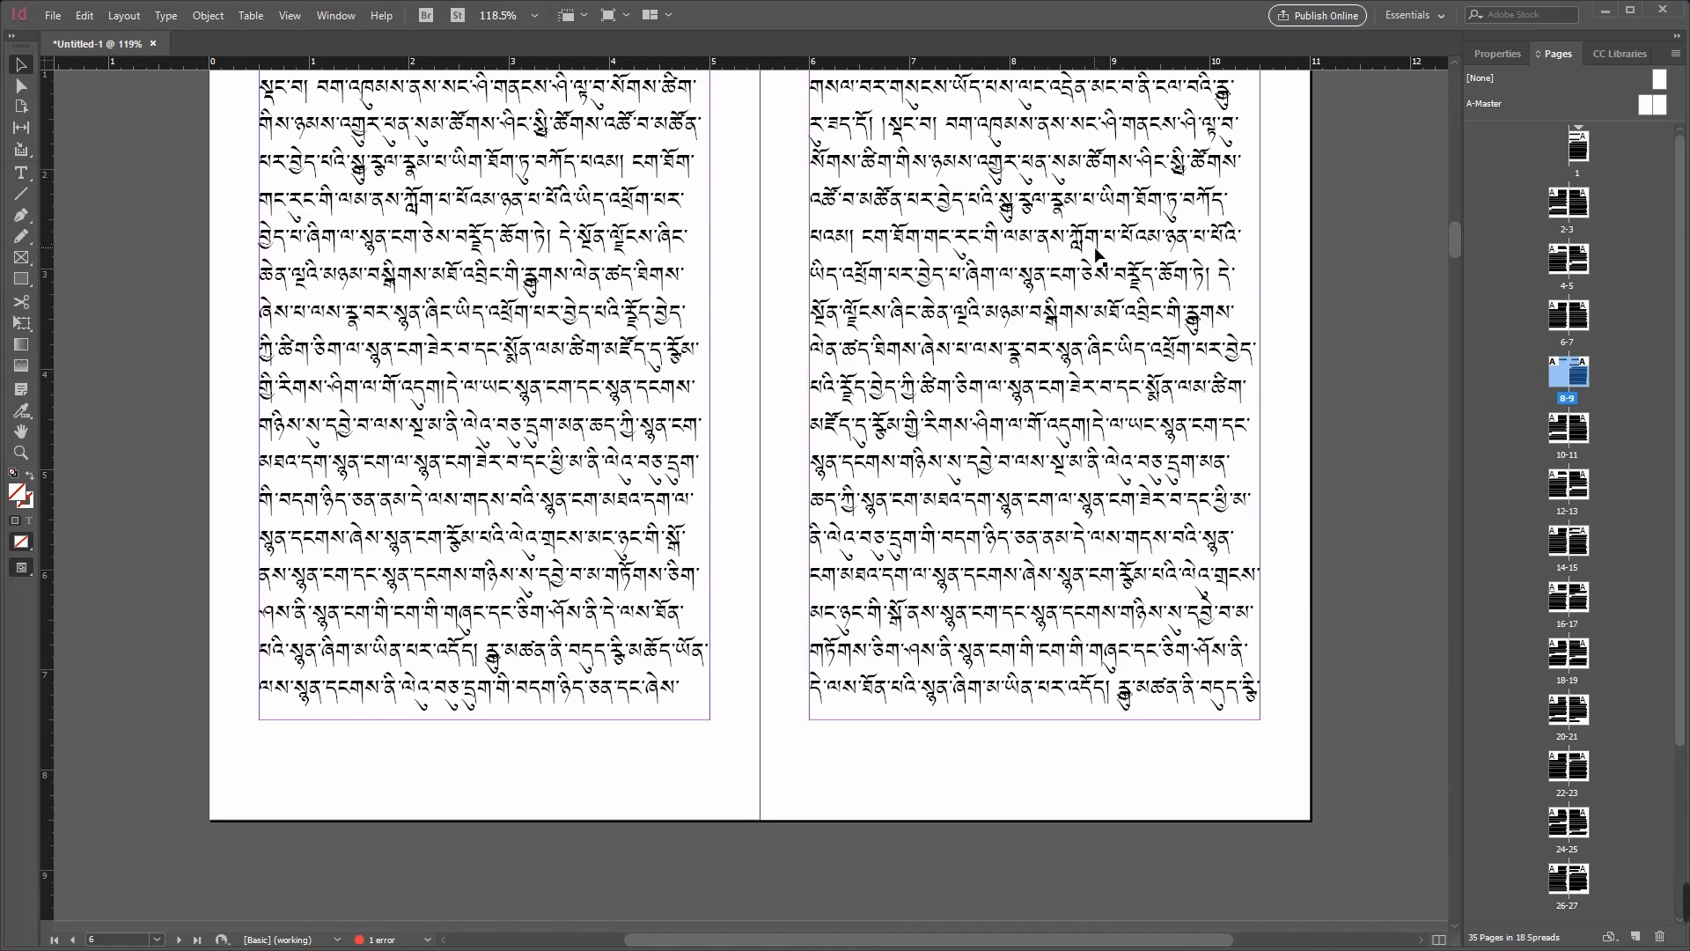
{"action": "scroll", "coordinate": [1102, 238], "scroll_direction": "down", "scroll_amount": 3}
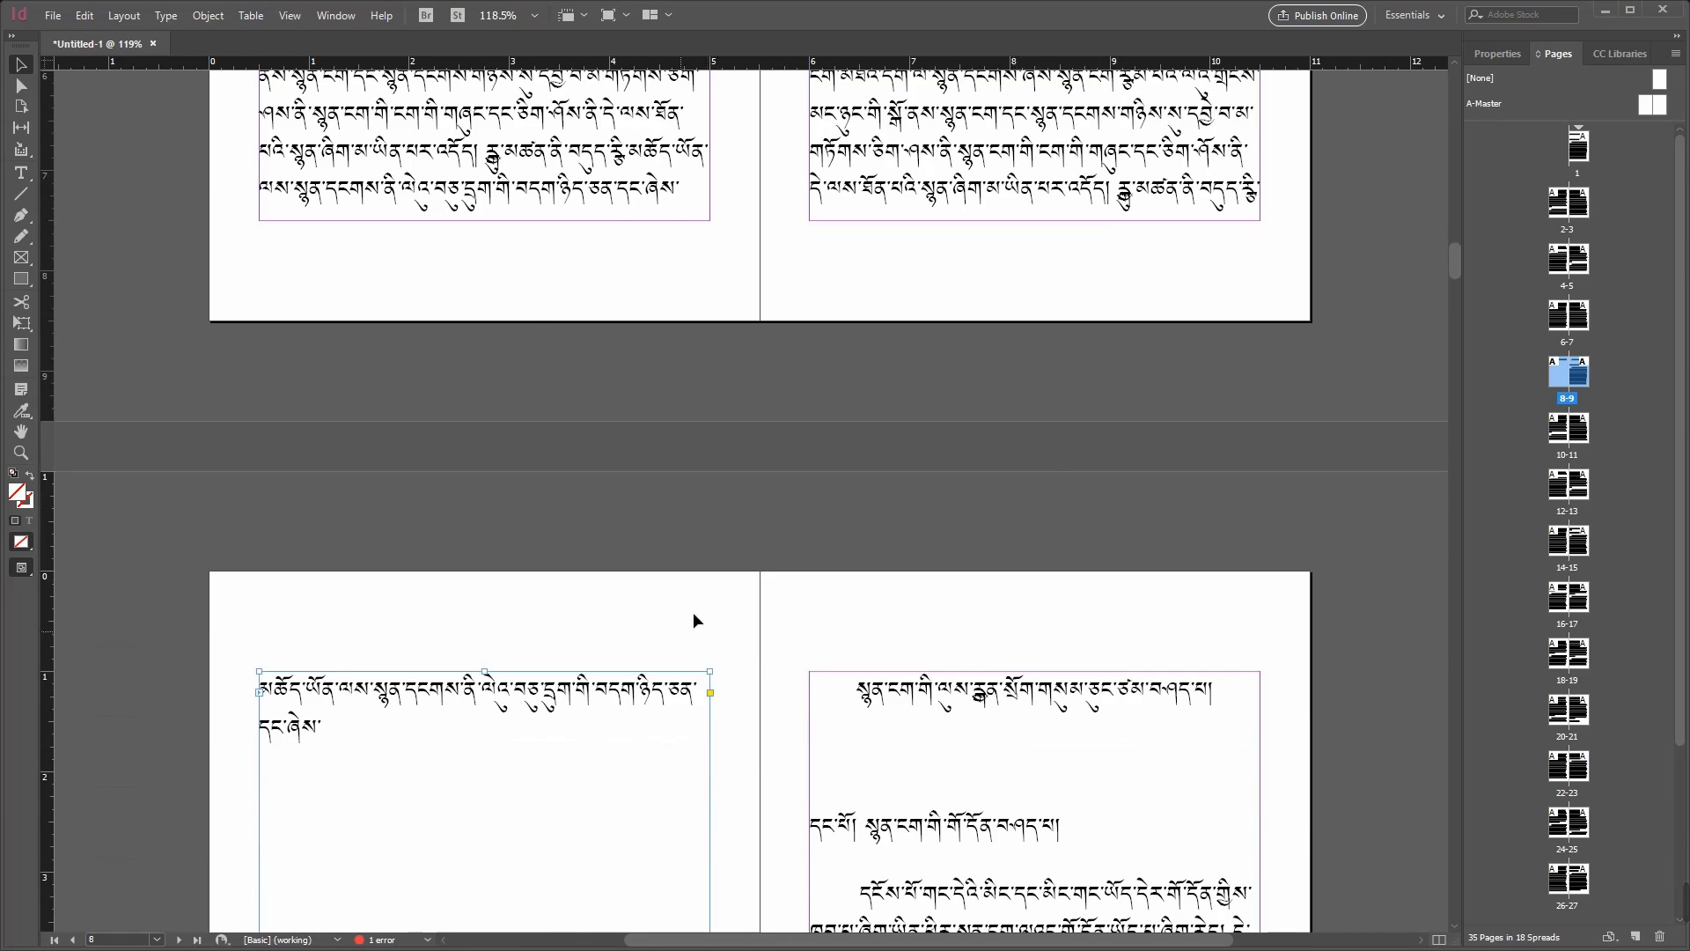
Step: Undo the overset text placement on page 8 and the deletion of that page's original frame
{"action": "key", "text": "ctrl+z"}
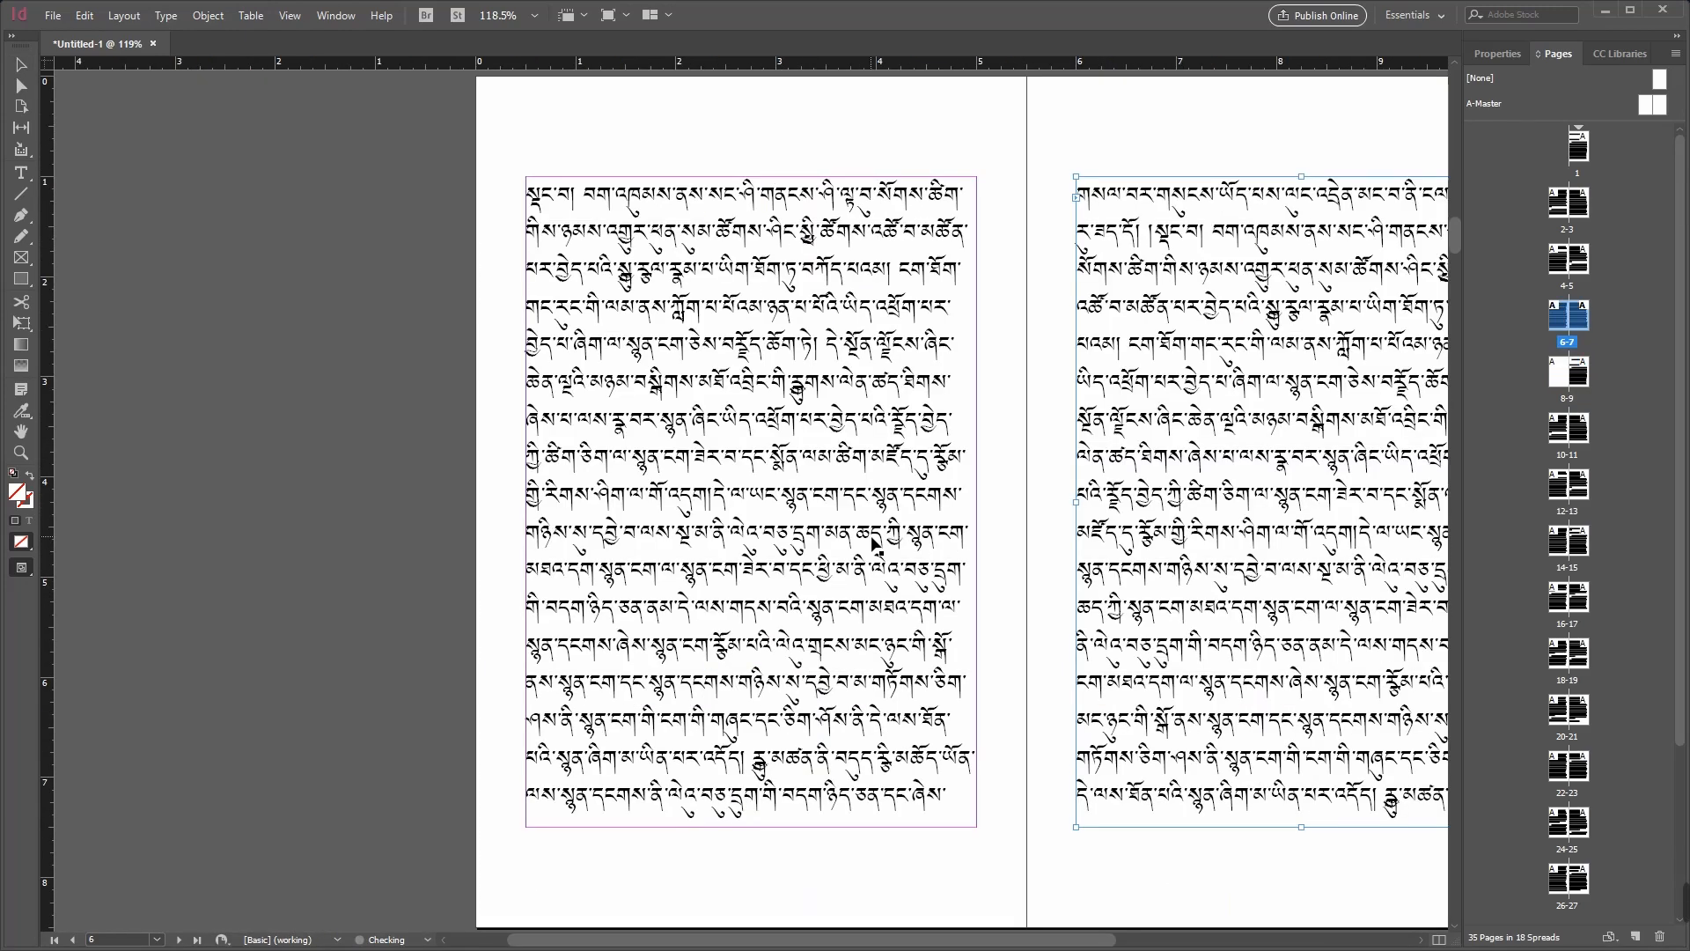
{"action": "left_click_drag", "start_coordinate": [960, 946], "coordinate": [1087, 947]}
{"action": "scroll", "coordinate": [1120, 871], "scroll_direction": "down", "scroll_amount": 5}
{"action": "scroll", "coordinate": [1141, 885], "scroll_direction": "down", "scroll_amount": 3}
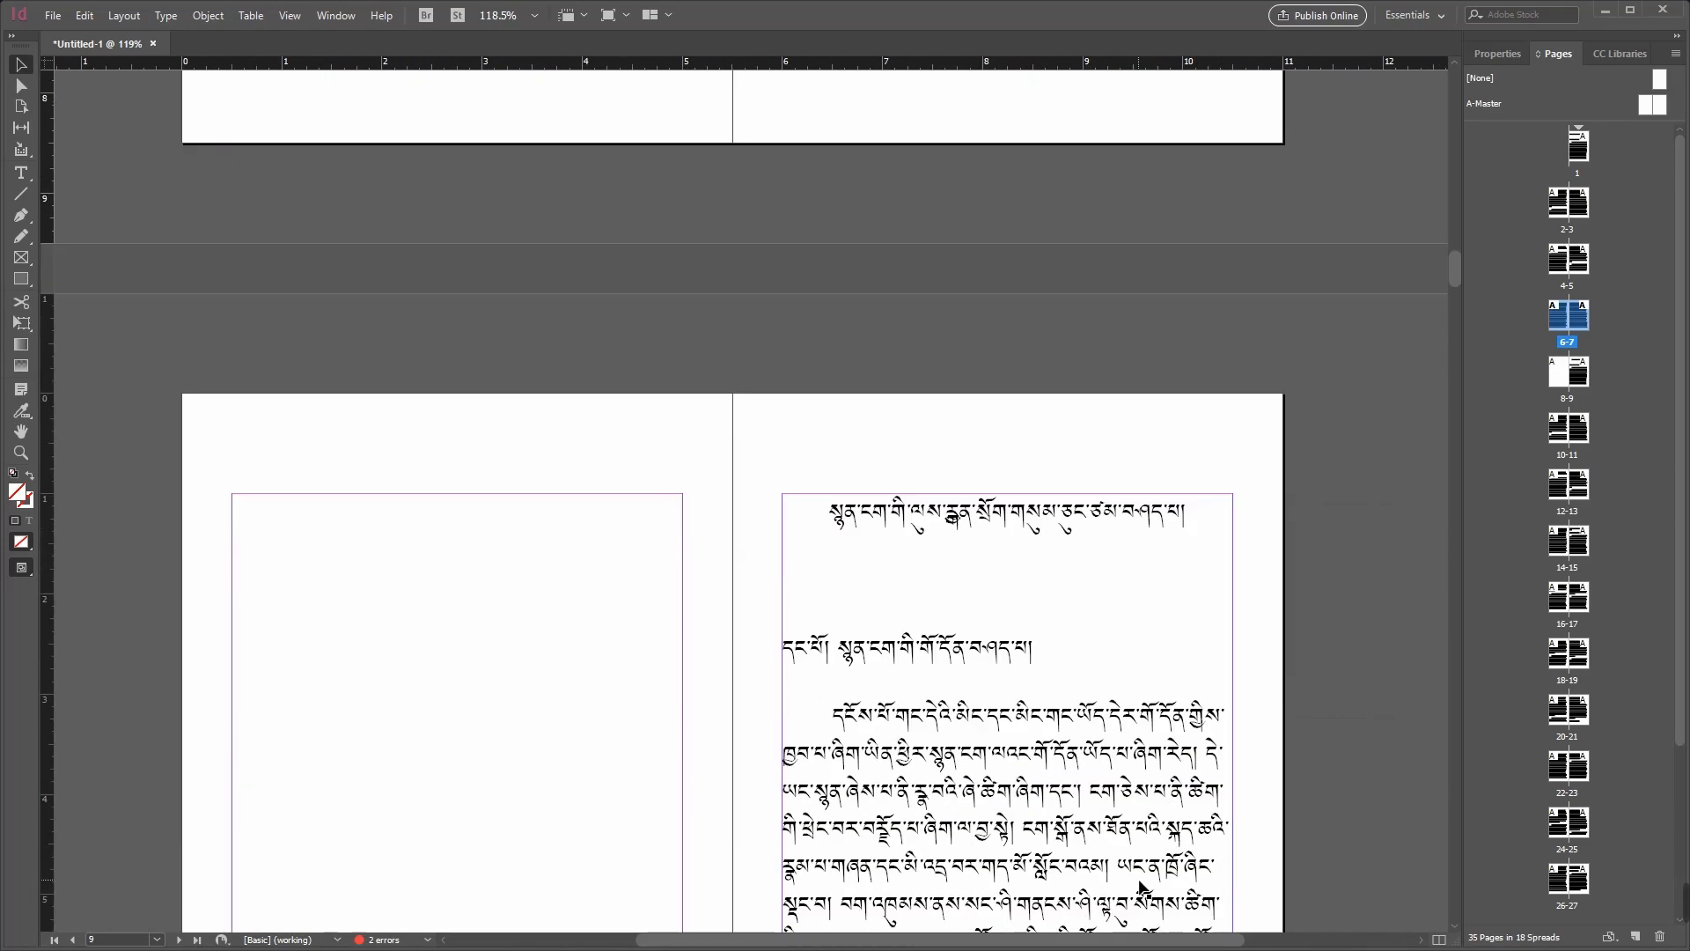
{"action": "key", "text": "ctrl+shift+z"}
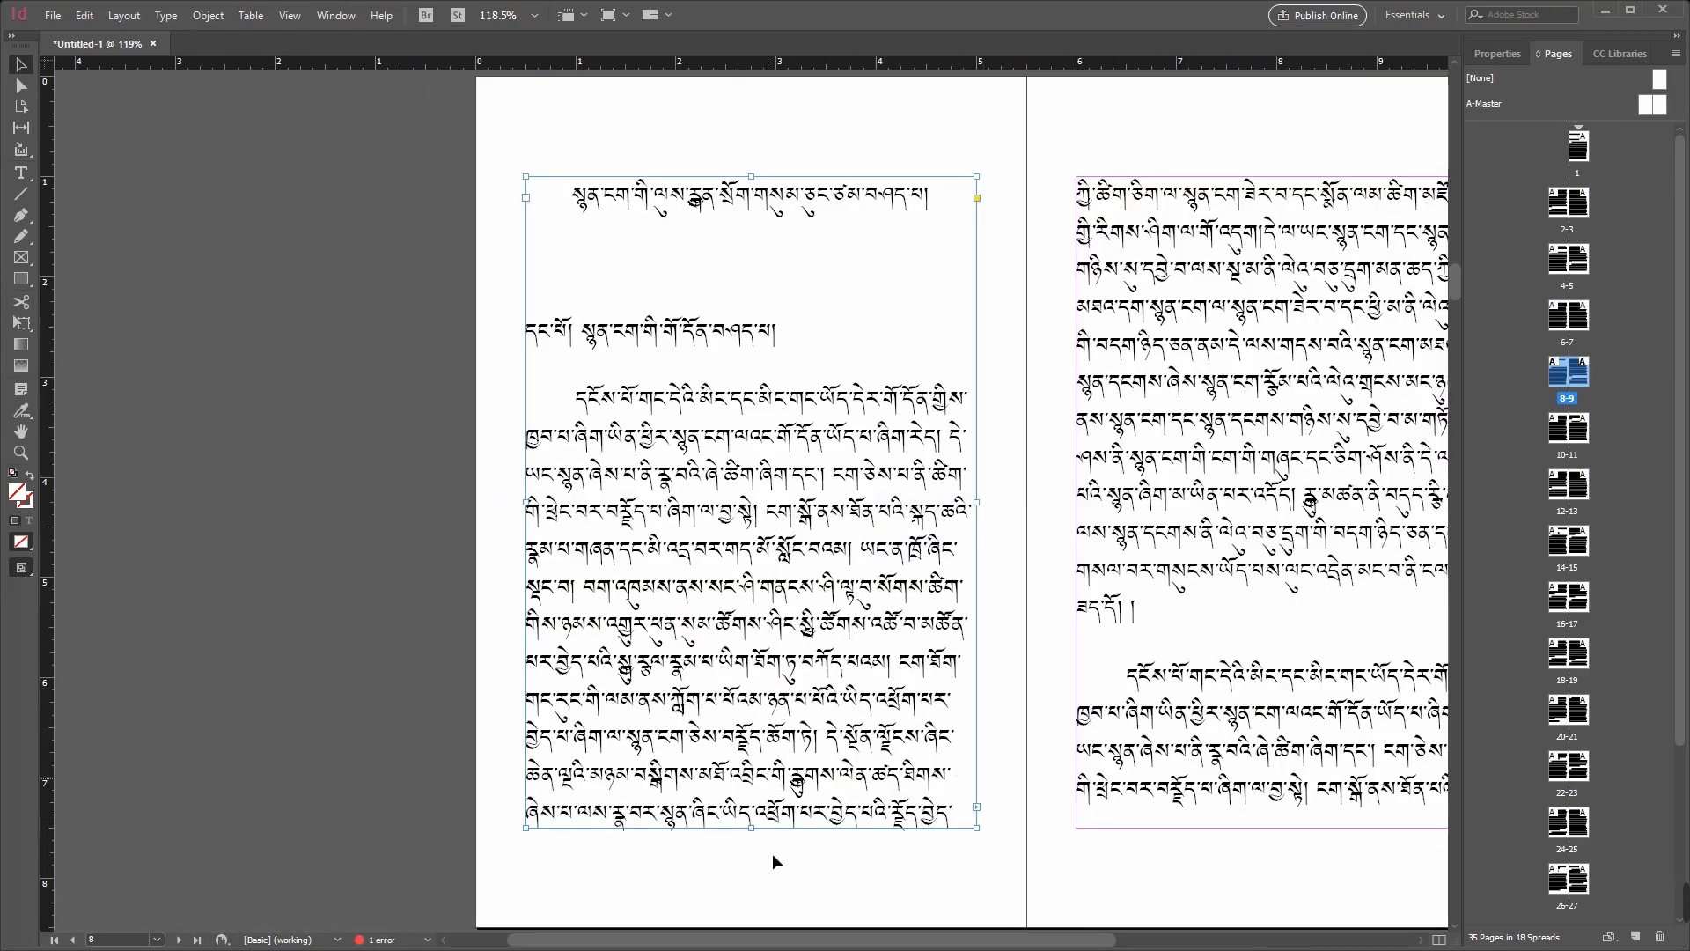
{"action": "left_click_drag", "start_coordinate": [763, 939], "coordinate": [888, 935]}
{"action": "scroll", "coordinate": [1188, 792], "scroll_direction": "up", "scroll_amount": 3}
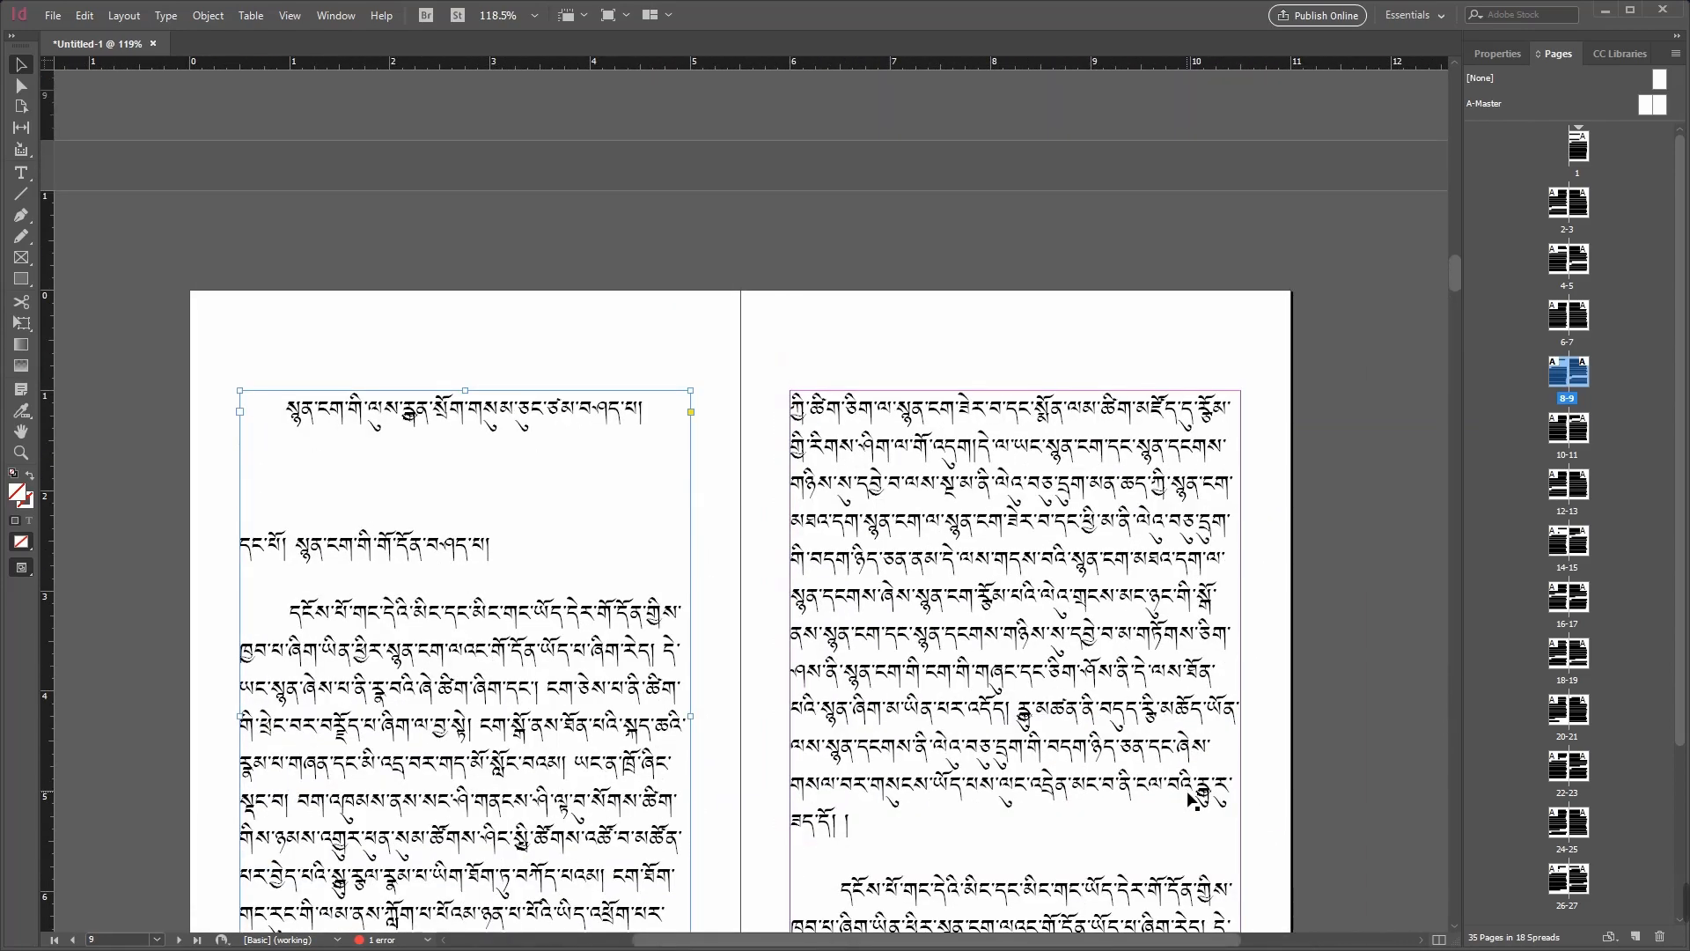
{"action": "scroll", "coordinate": [1192, 799], "scroll_direction": "up", "scroll_amount": 6}
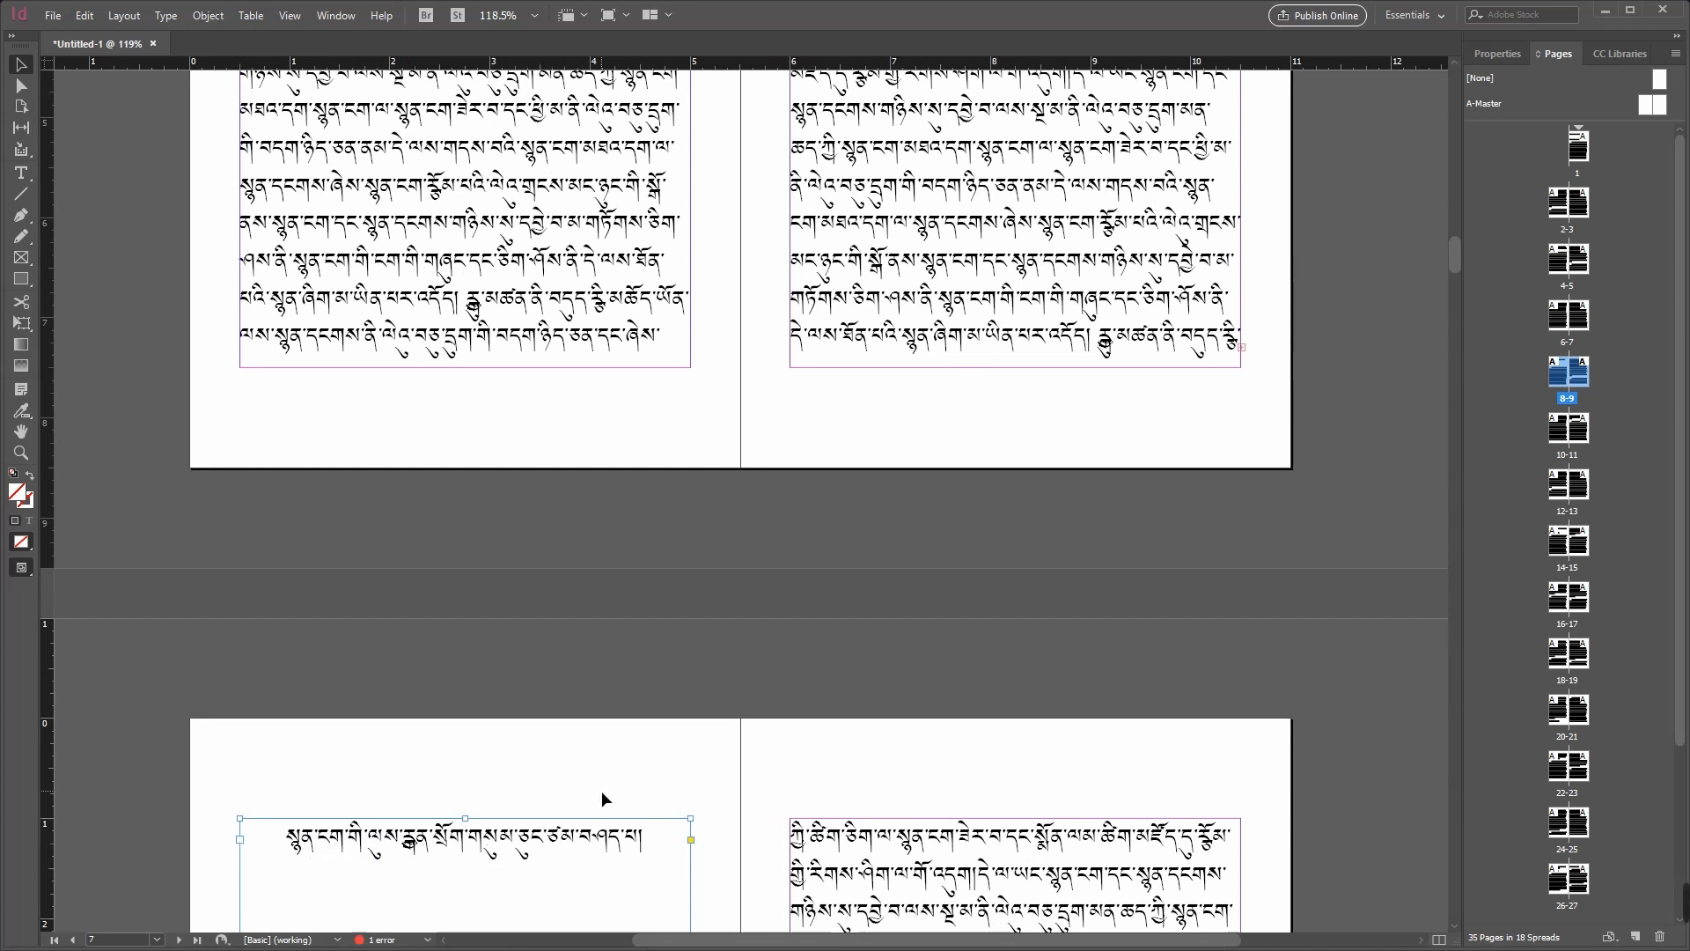
Step: Insert one page after page 7 using A-Master
{"action": "left_click", "coordinate": [1241, 349]}
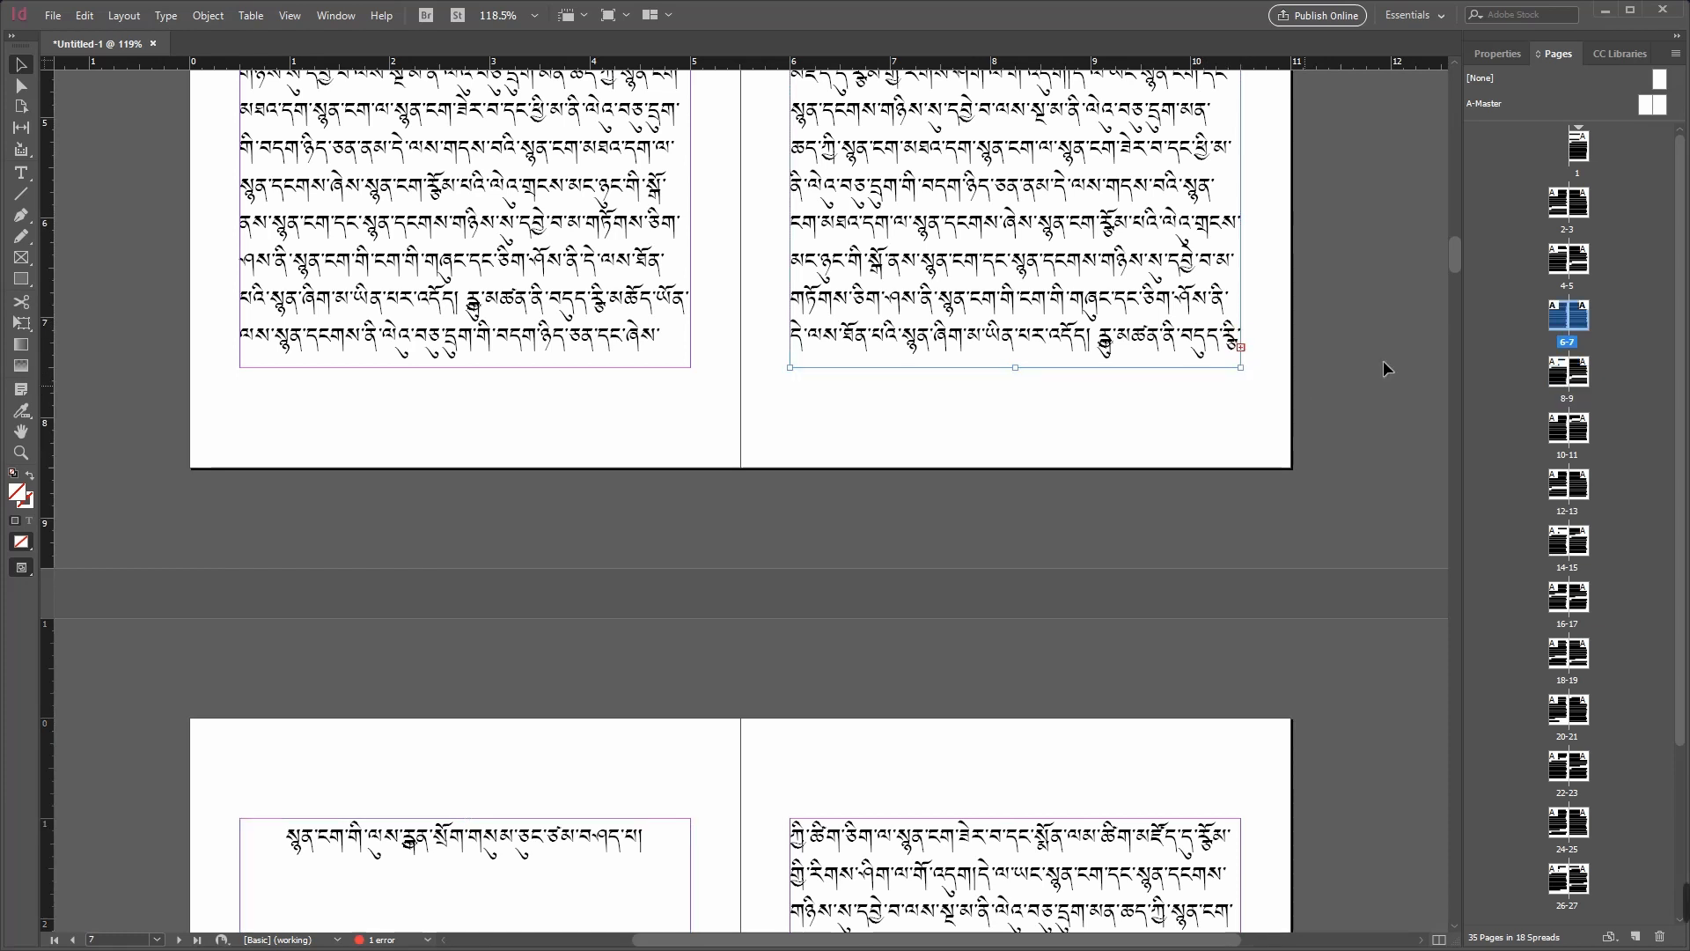
{"action": "double_click", "coordinate": [1581, 322]}
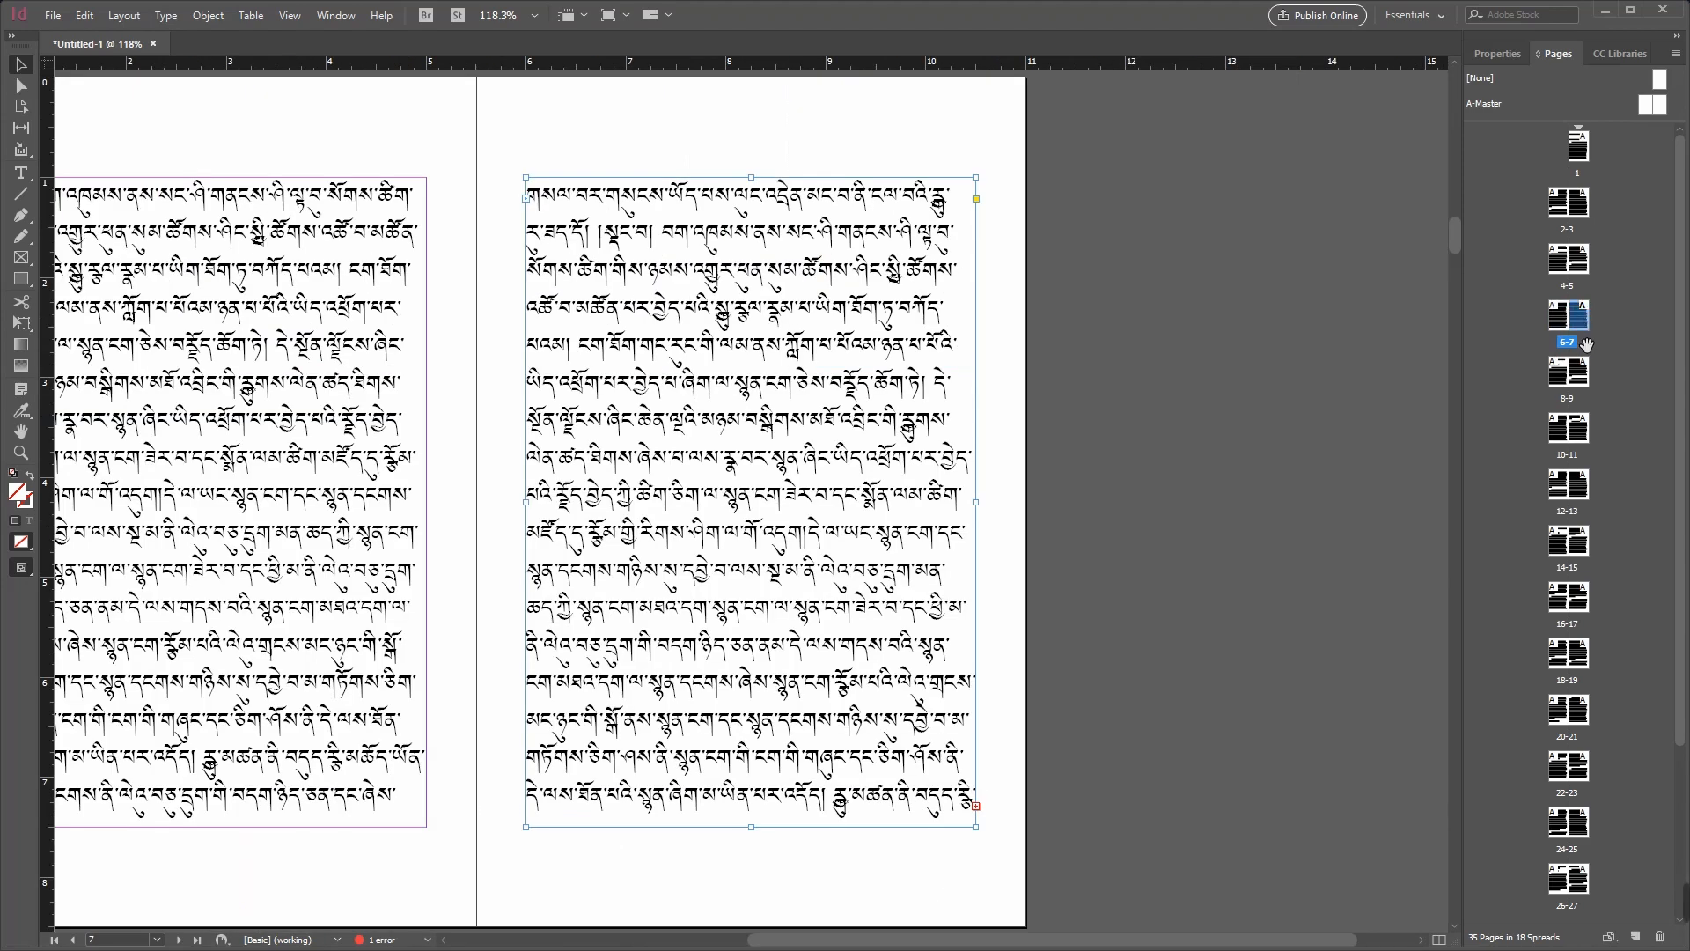
{"action": "right_click", "coordinate": [1582, 324]}
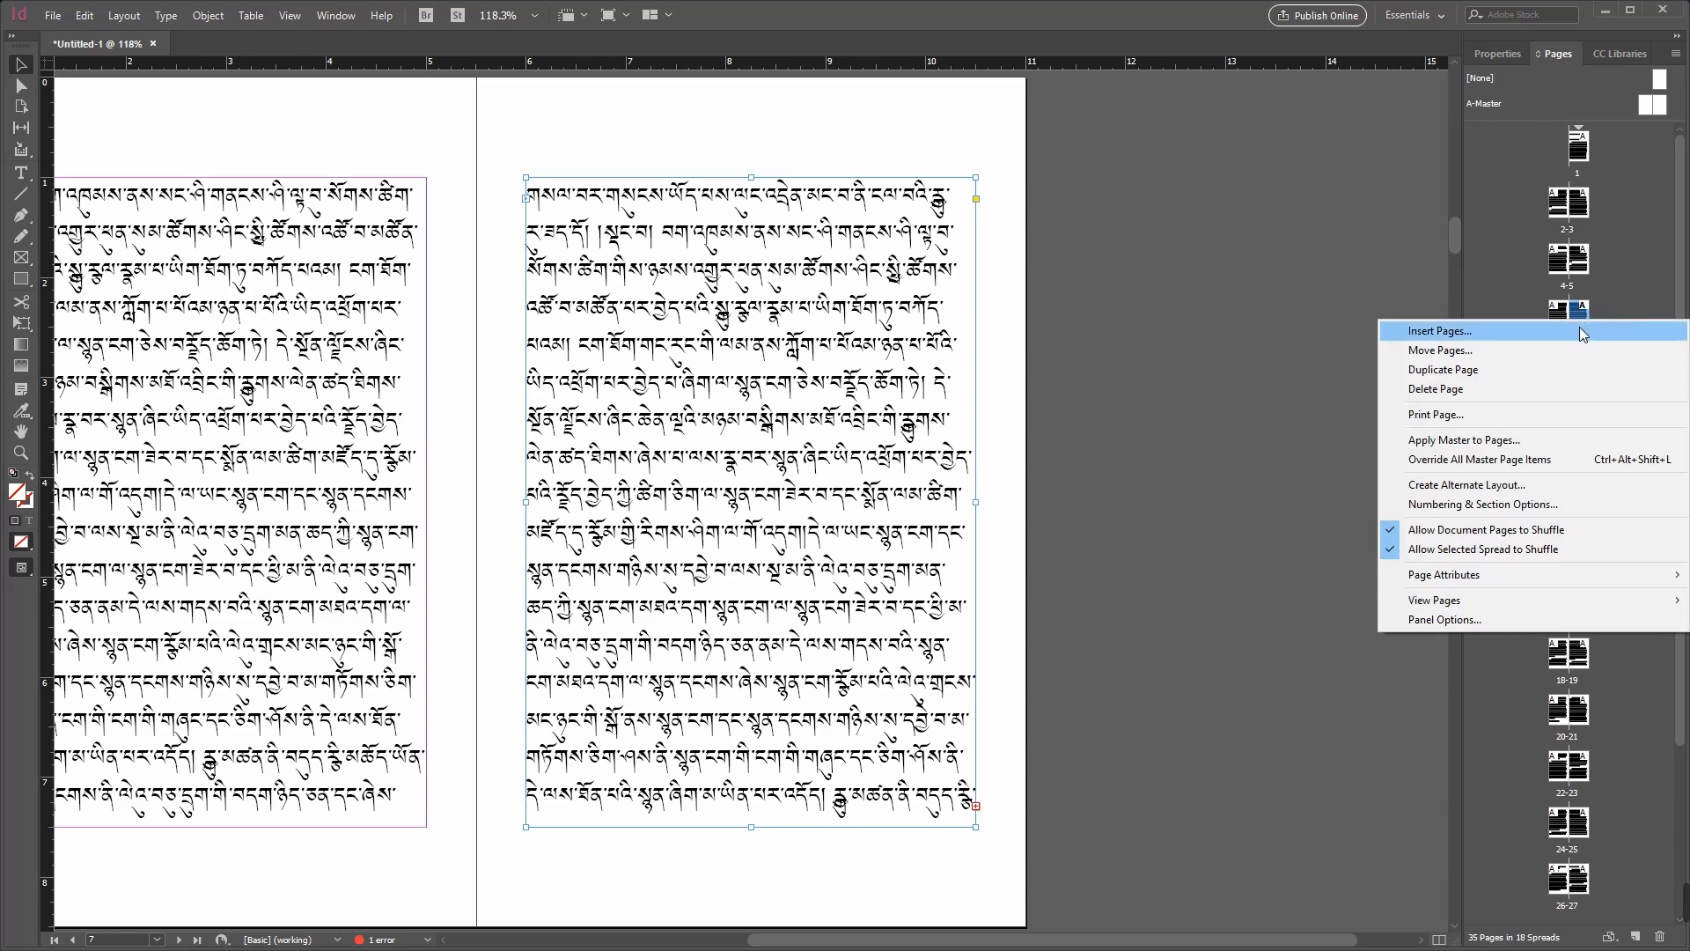
{"action": "left_click", "coordinate": [1579, 335]}
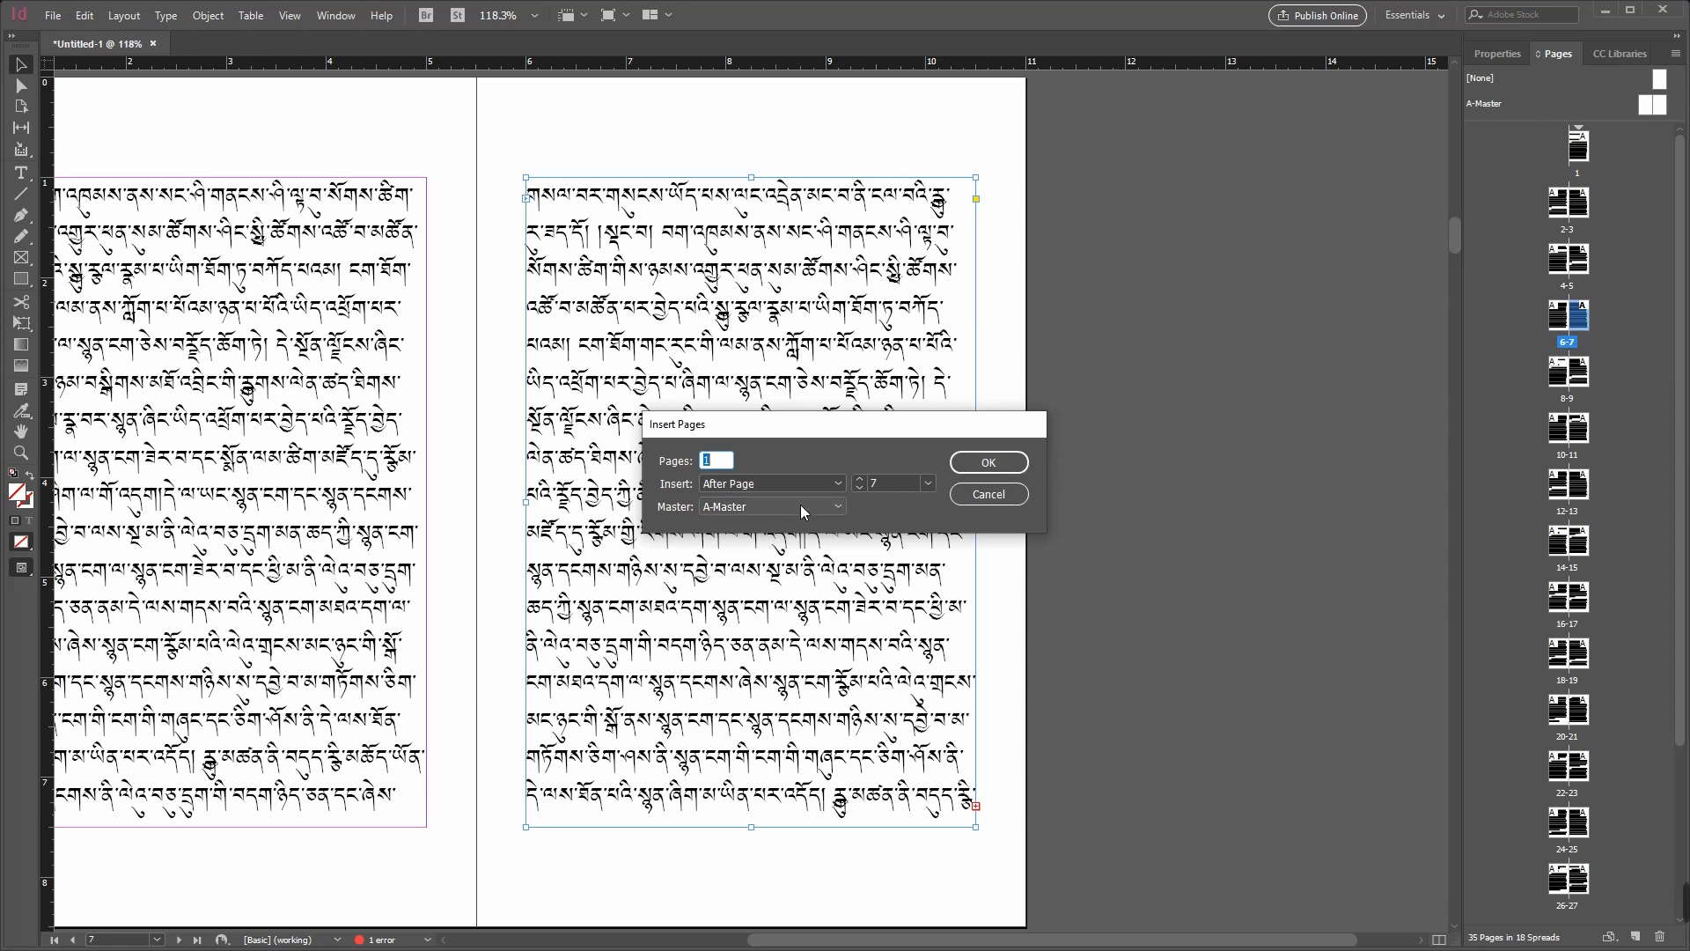
{"action": "left_click", "coordinate": [717, 461]}
{"action": "left_click", "coordinate": [994, 468]}
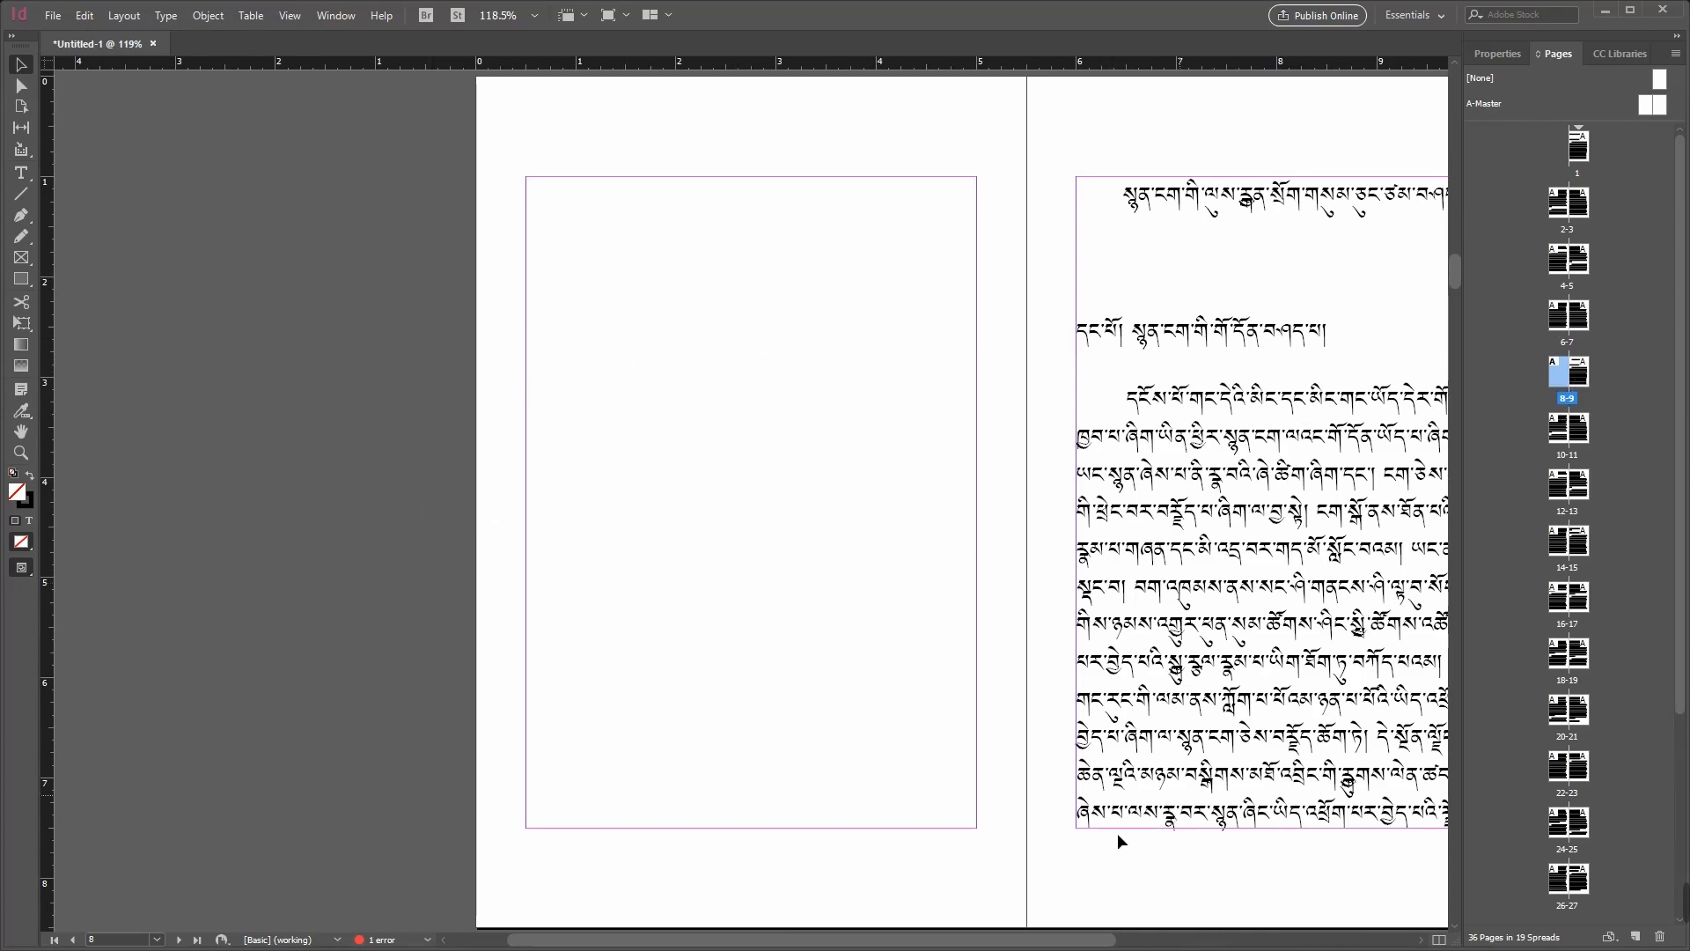
Step: Flow the overset text from page 7 into the newly inserted blank page 8
{"action": "left_click_drag", "start_coordinate": [1002, 942], "coordinate": [1140, 942]}
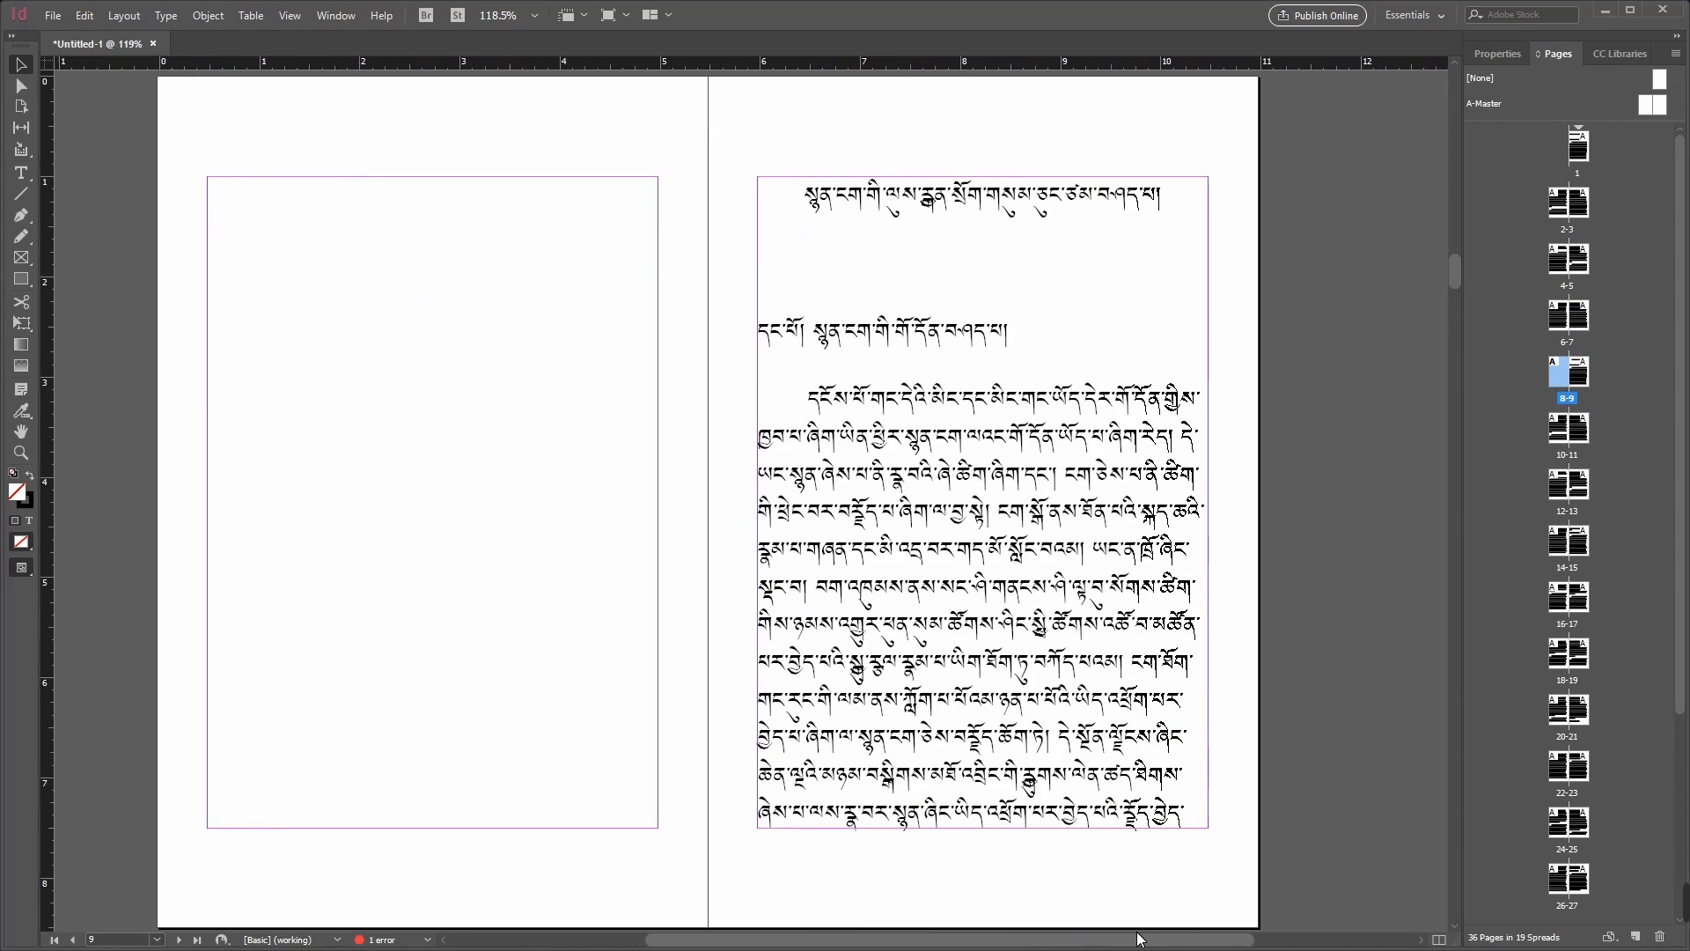
{"action": "scroll", "coordinate": [1179, 724], "scroll_direction": "up", "scroll_amount": 3}
{"action": "scroll", "coordinate": [1179, 723], "scroll_direction": "up", "scroll_amount": 3}
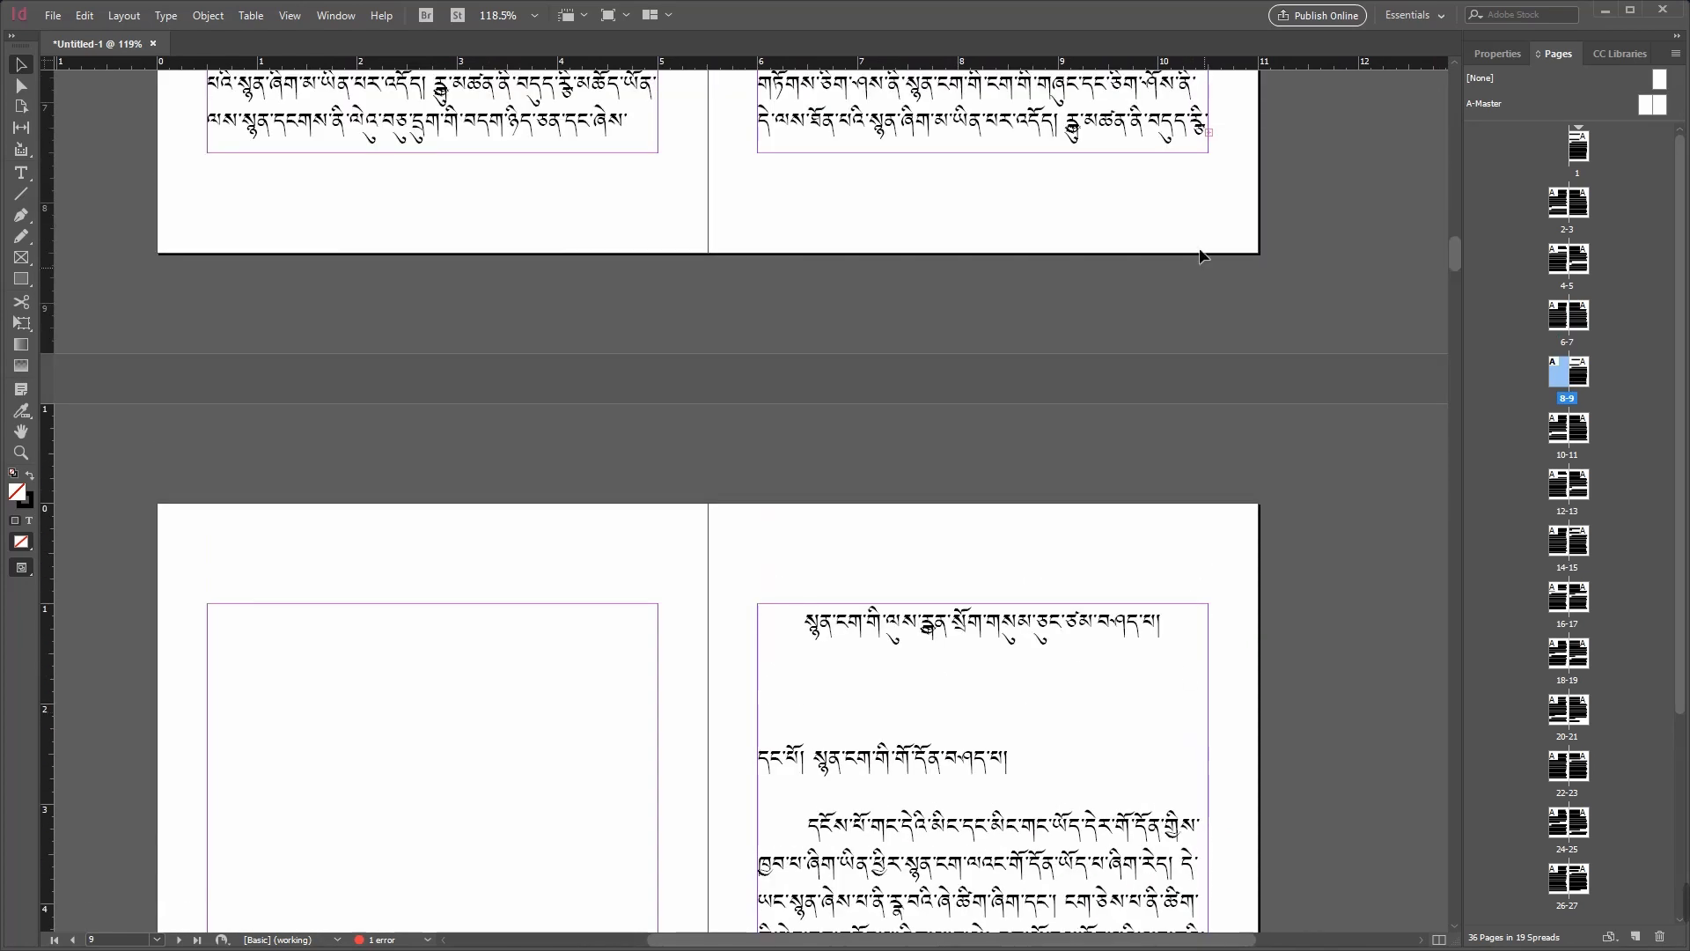
{"action": "left_click", "coordinate": [1211, 129]}
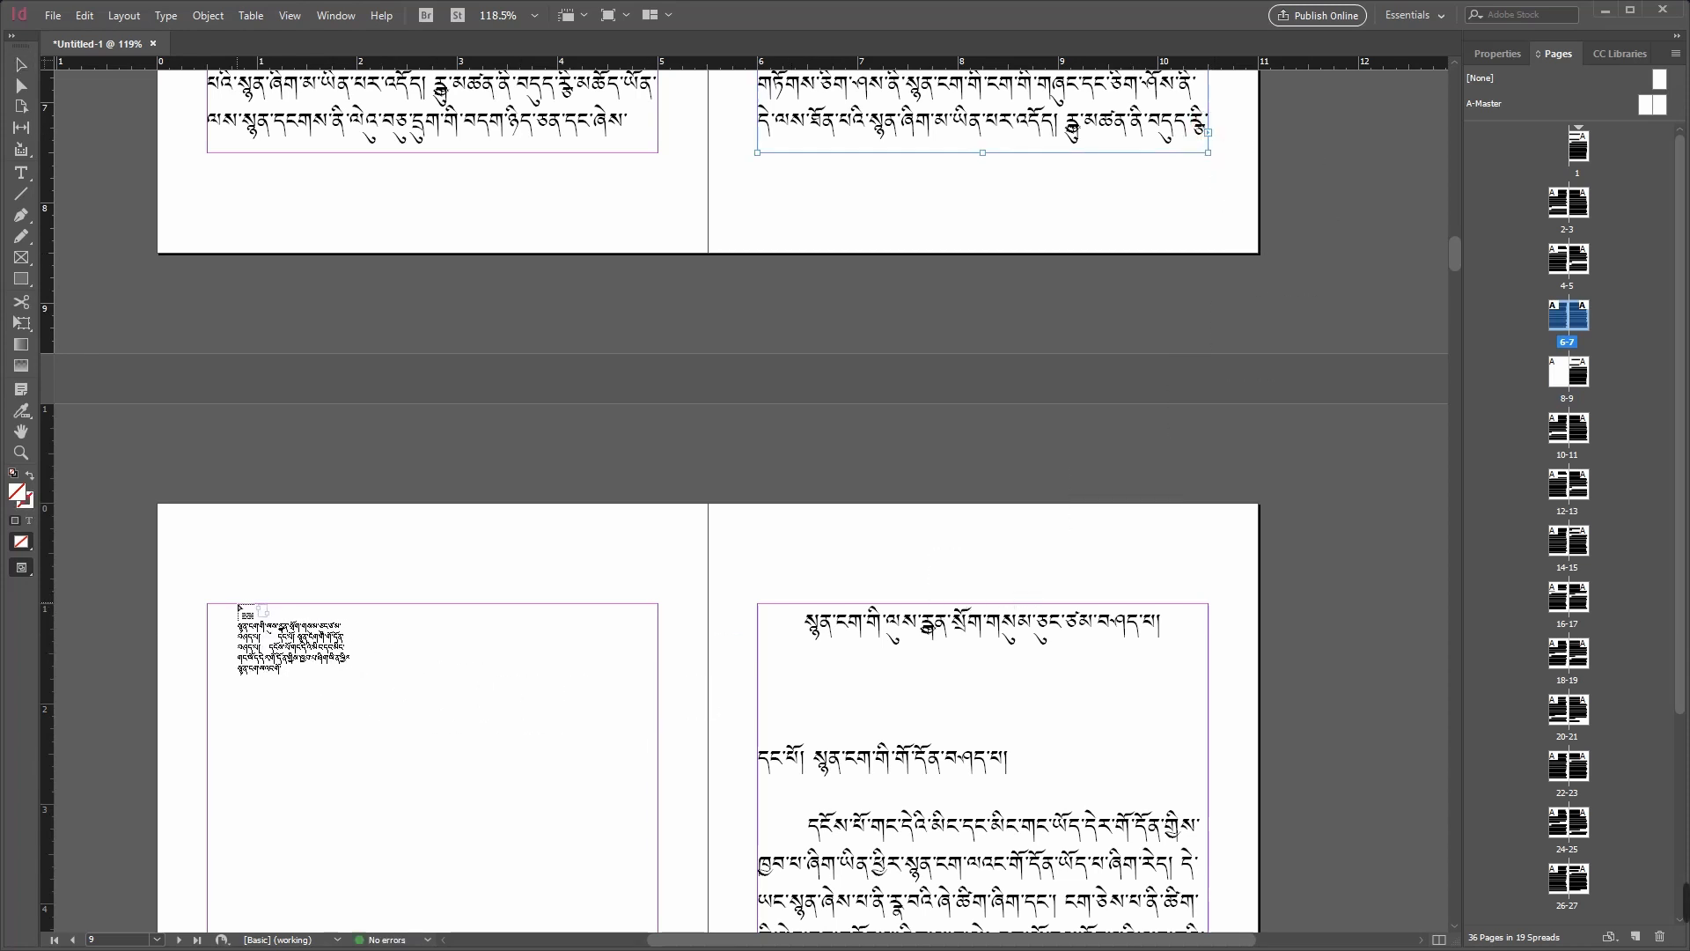
{"action": "left_click", "coordinate": [238, 606]}
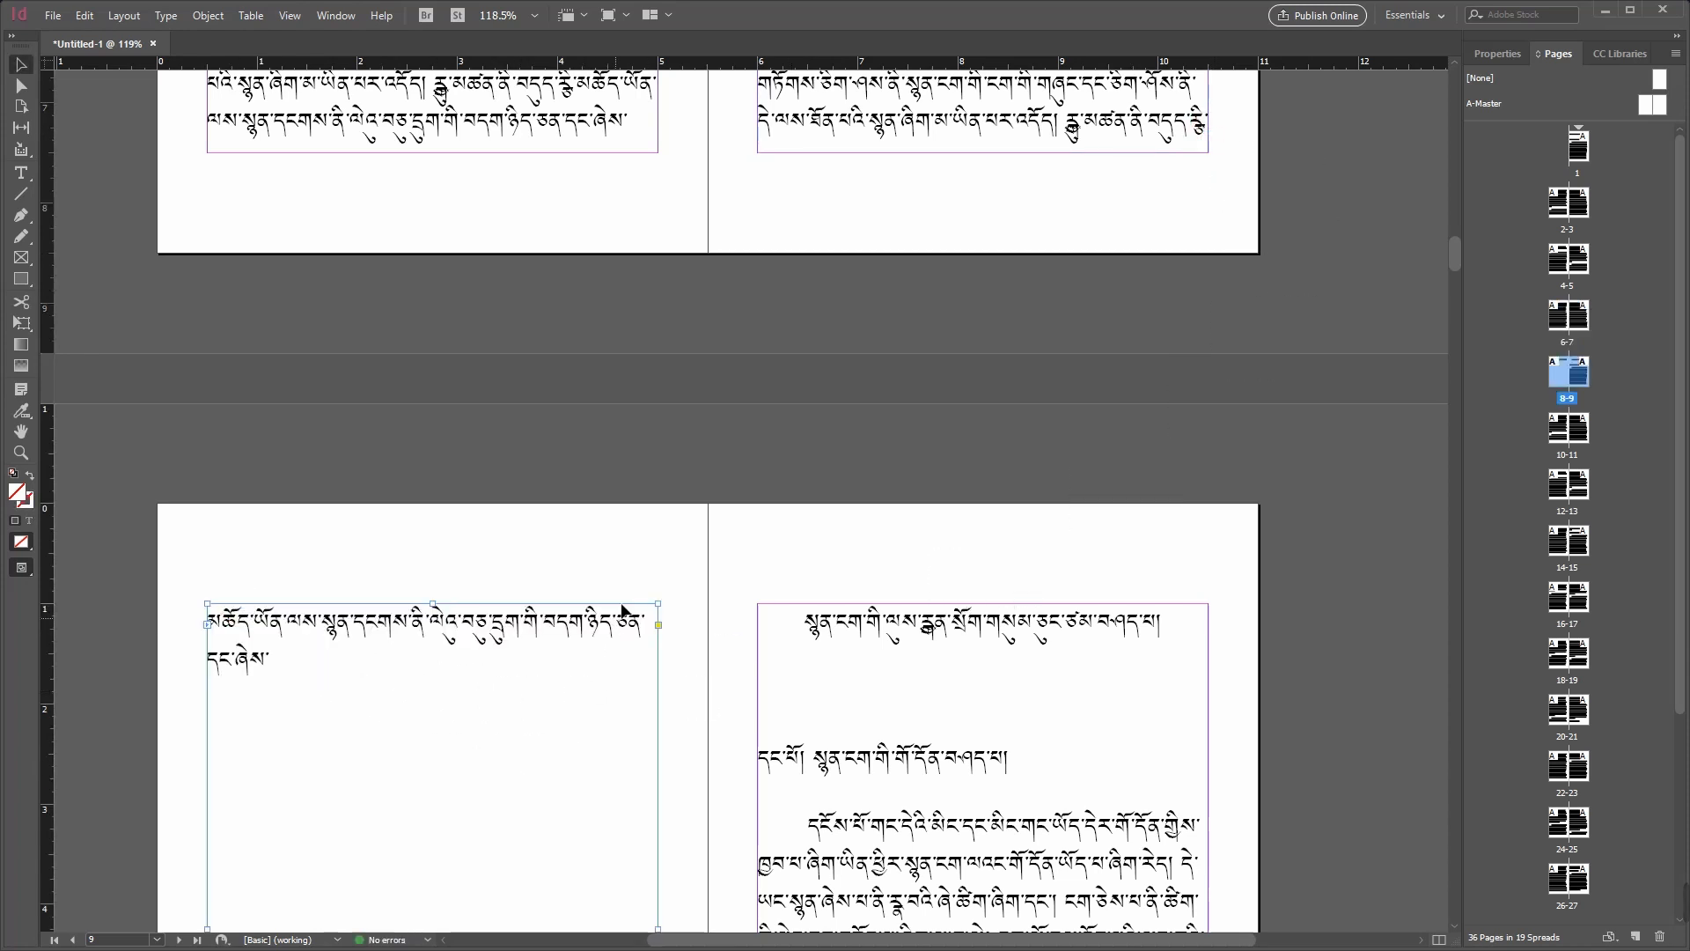
{"action": "left_click", "coordinate": [651, 532]}
{"action": "scroll", "coordinate": [678, 548], "scroll_direction": "down", "scroll_amount": 5}
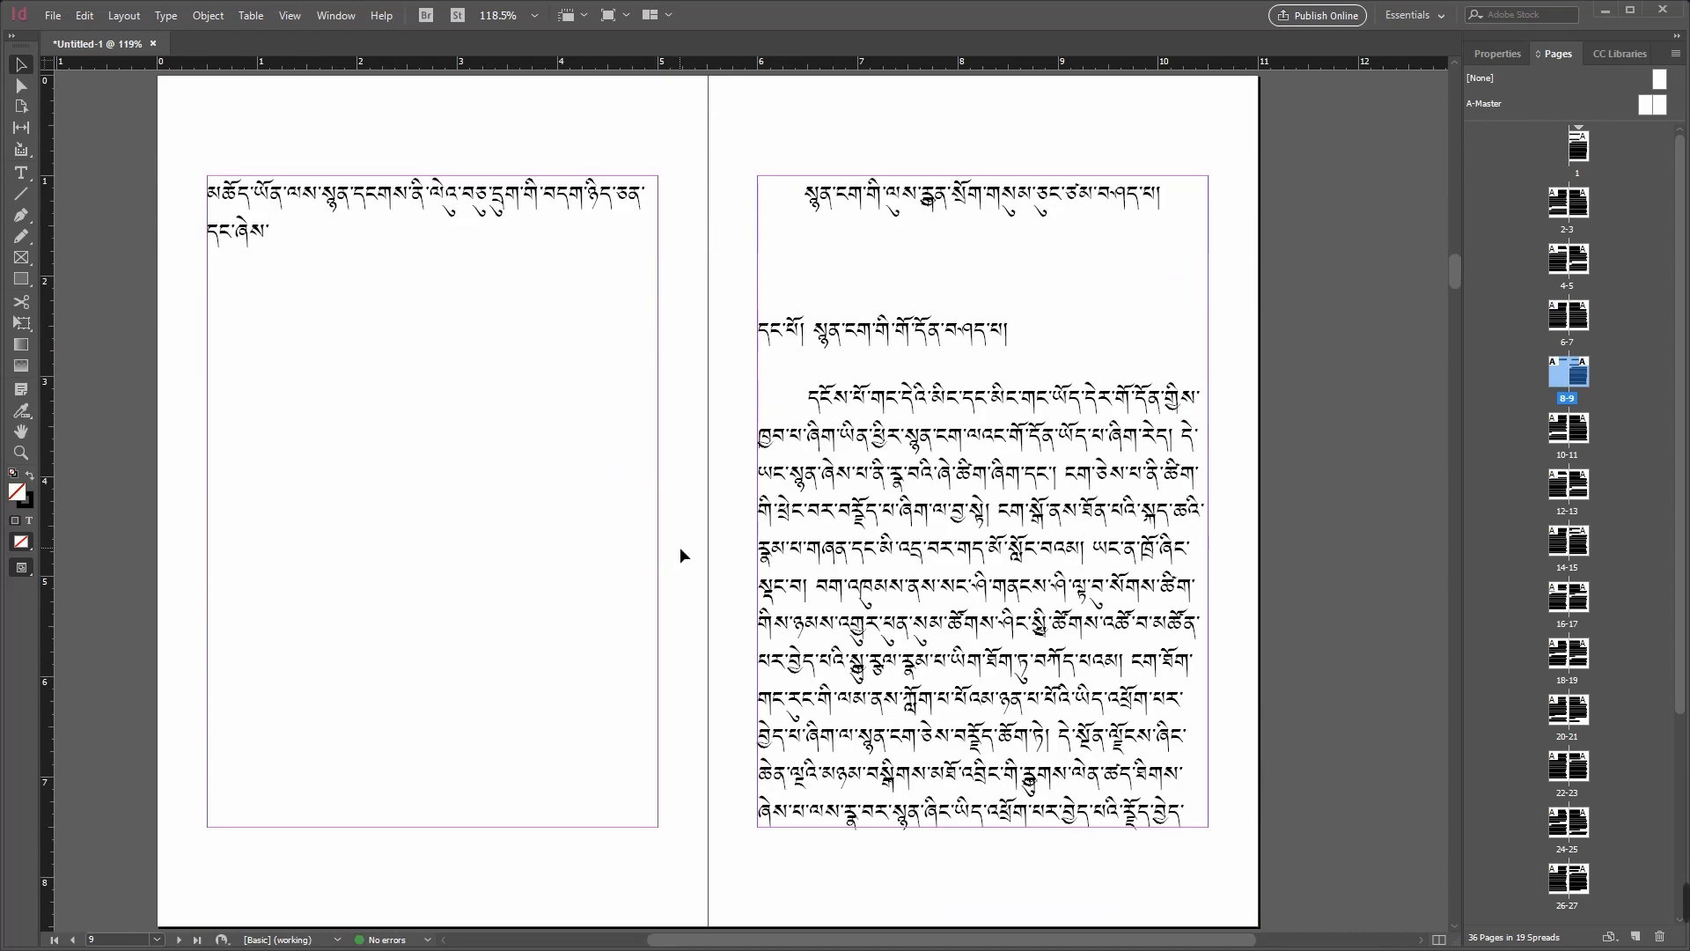
{"action": "scroll", "coordinate": [679, 555], "scroll_direction": "down", "scroll_amount": 2}
{"action": "scroll", "coordinate": [723, 565], "scroll_direction": "up", "scroll_amount": 2}
{"action": "left_click", "coordinate": [430, 241]}
{"action": "scroll", "coordinate": [551, 331], "scroll_direction": "up", "scroll_amount": 1}
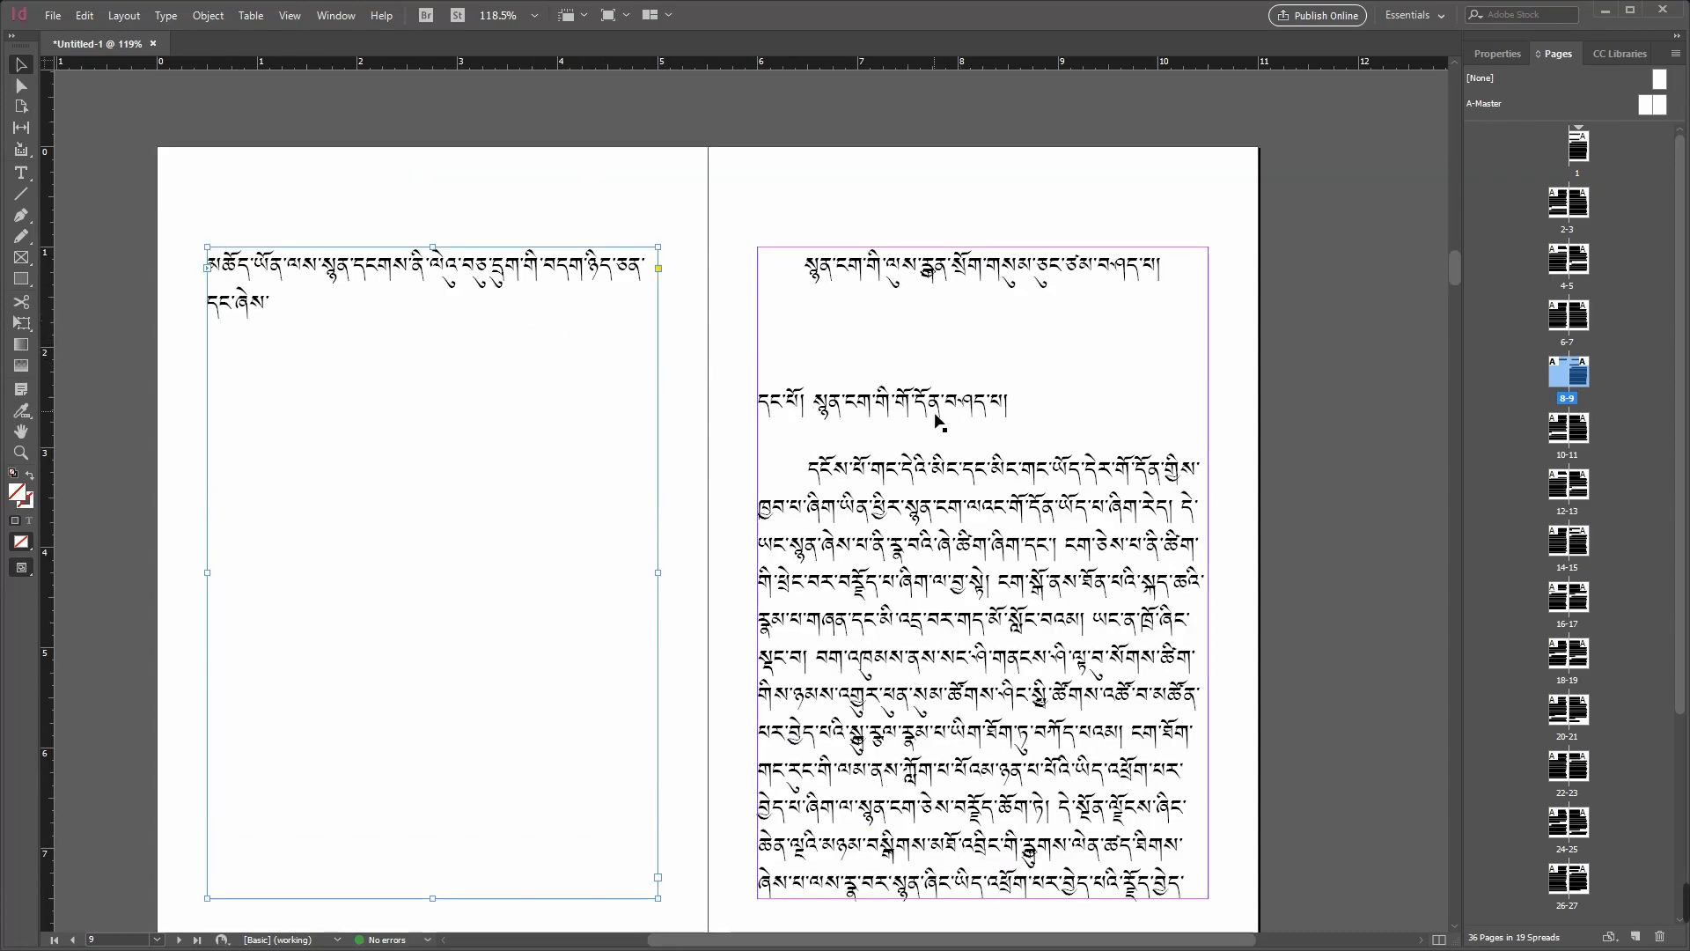
Step: Undo the overset text placement and the page insertion after page 7
{"action": "key", "text": "ctrl+z"}
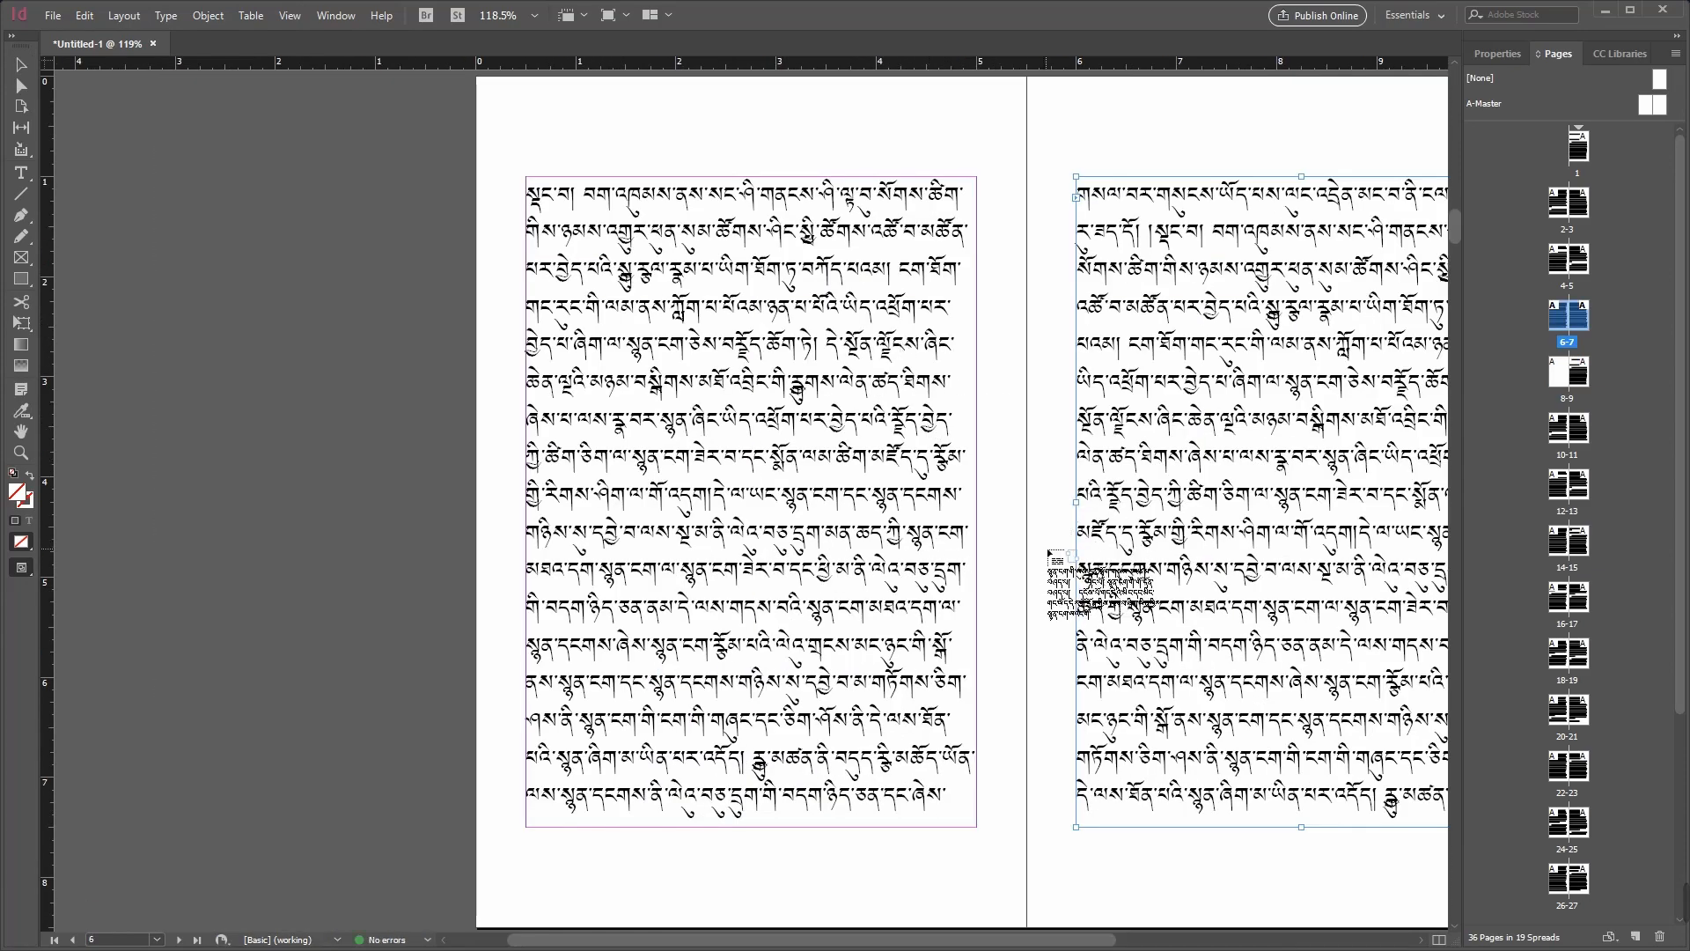
{"action": "key", "text": "ctrl+z"}
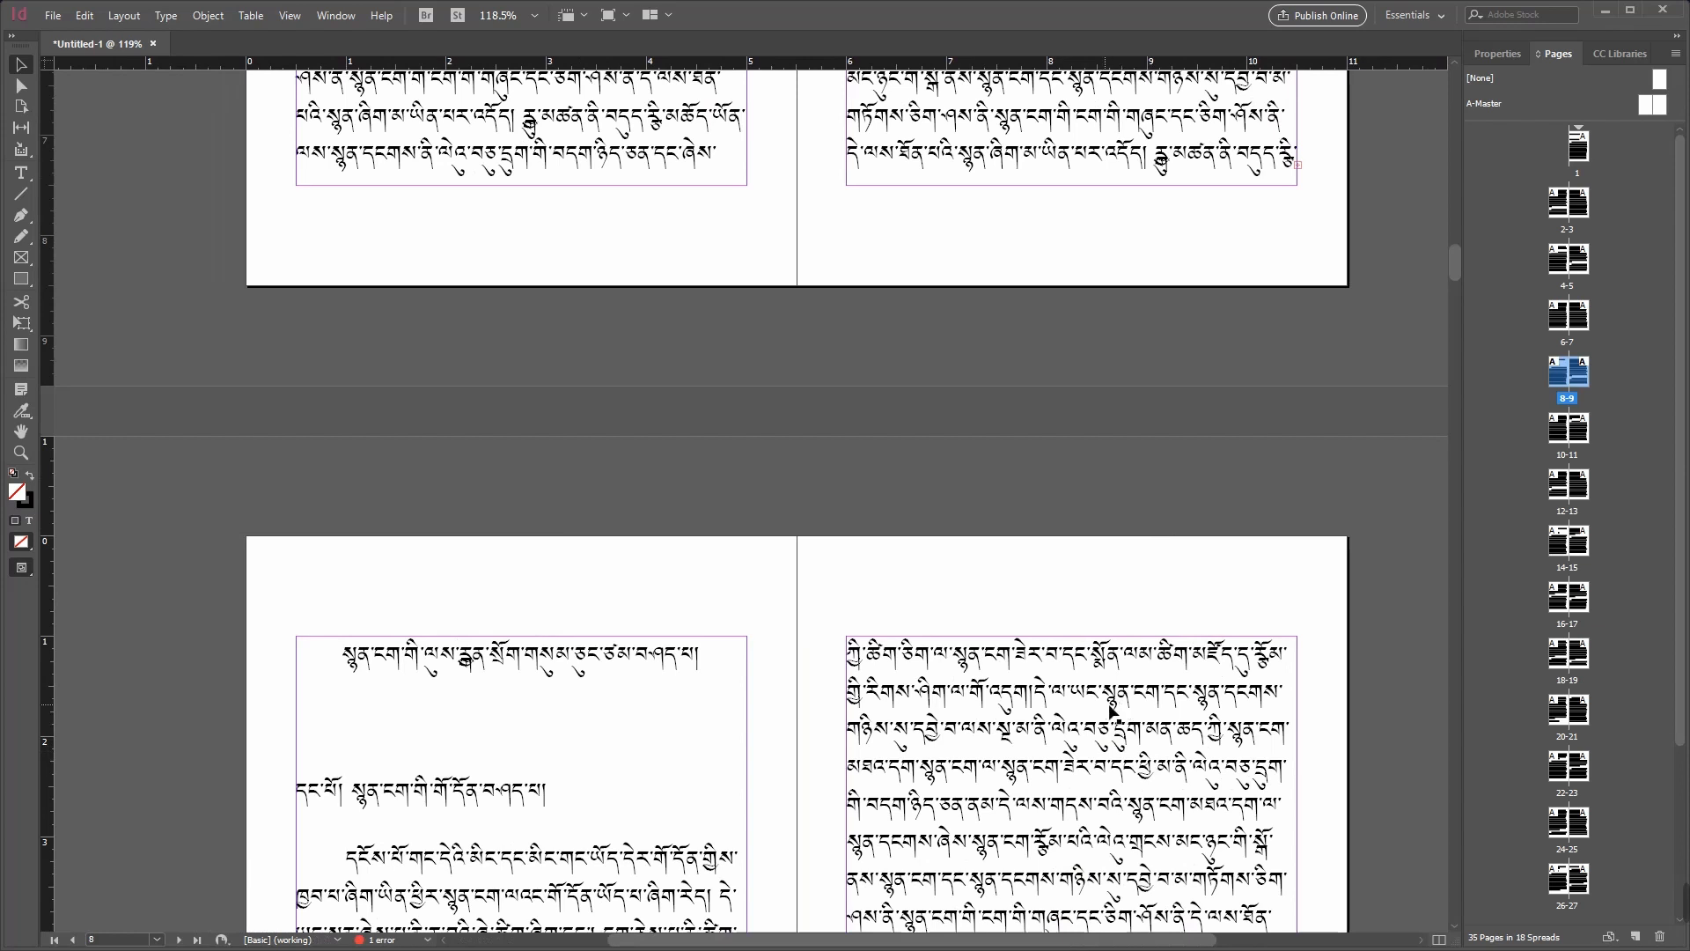
{"action": "left_click", "coordinate": [333, 678]}
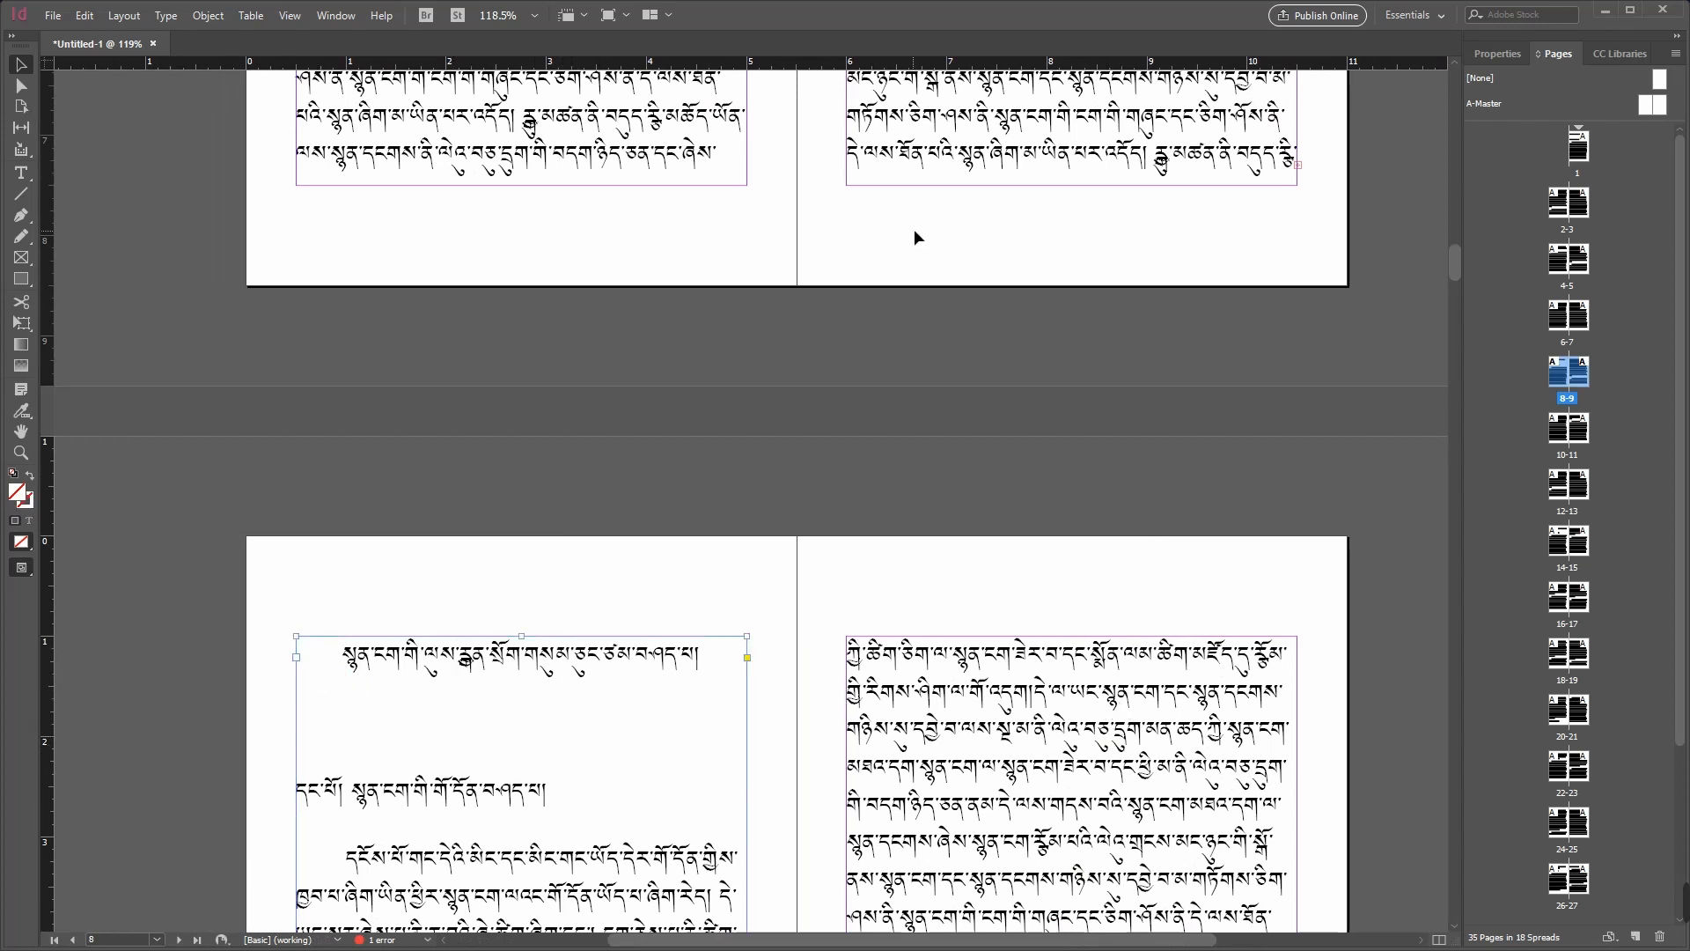
{"action": "left_click", "coordinate": [1304, 173]}
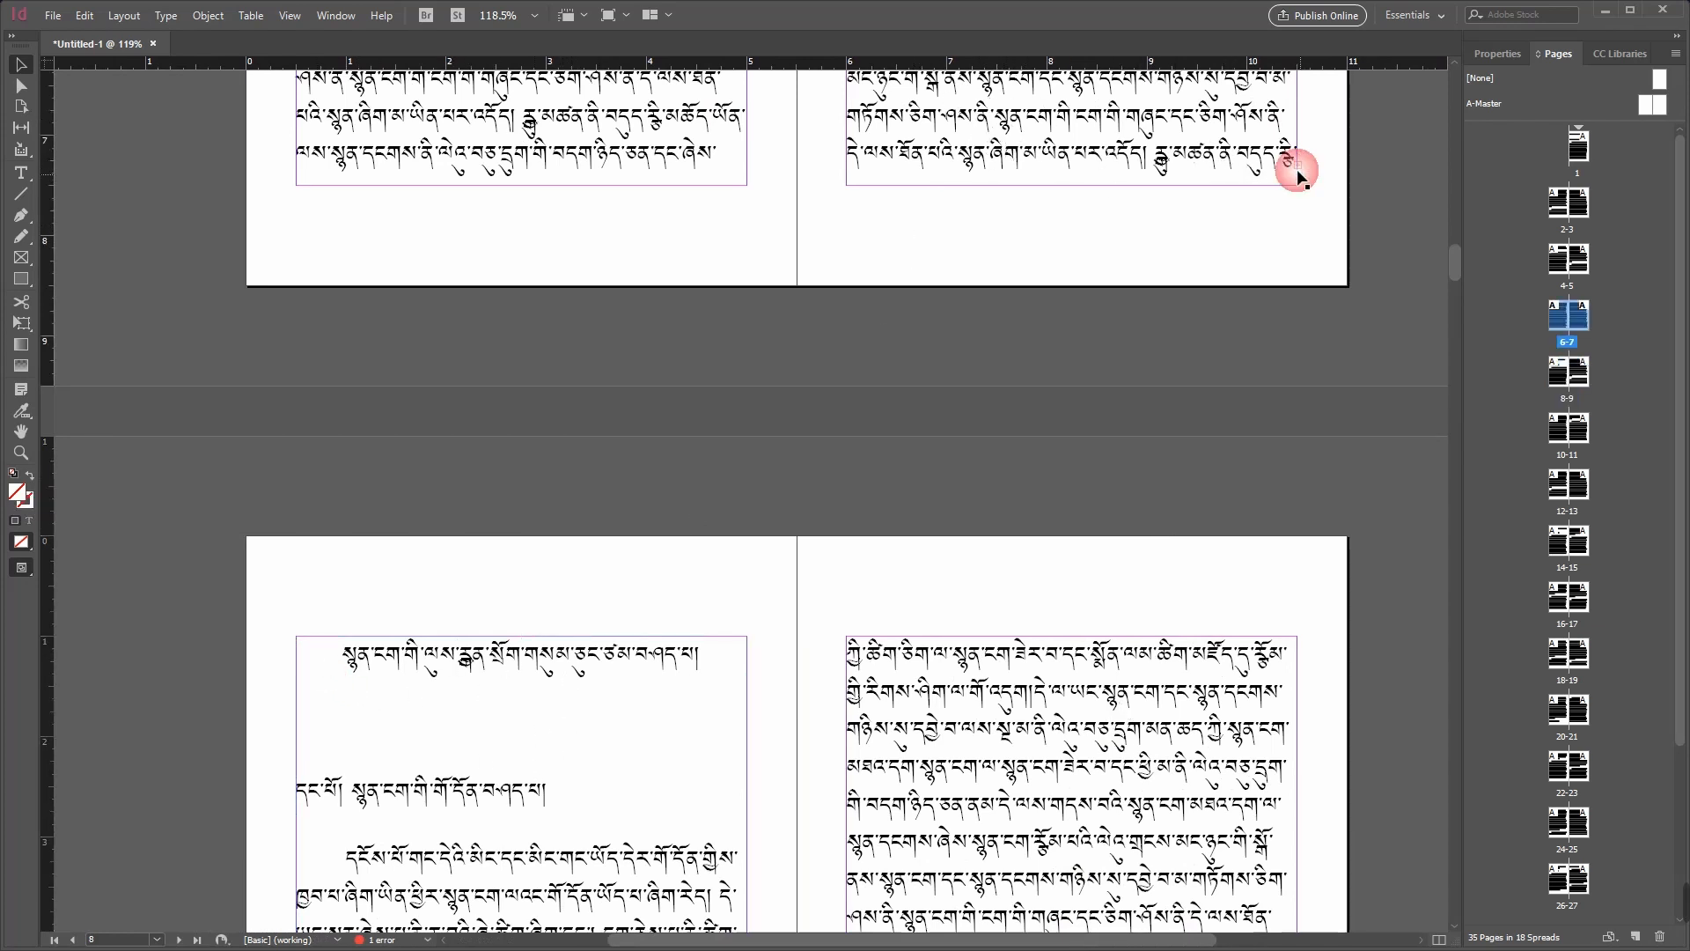
Step: Delete the text frame on page 9 and flow the overset text from page 7 into the emptied page
{"action": "left_click", "coordinate": [1077, 688]}
{"action": "key", "text": "Delete"}
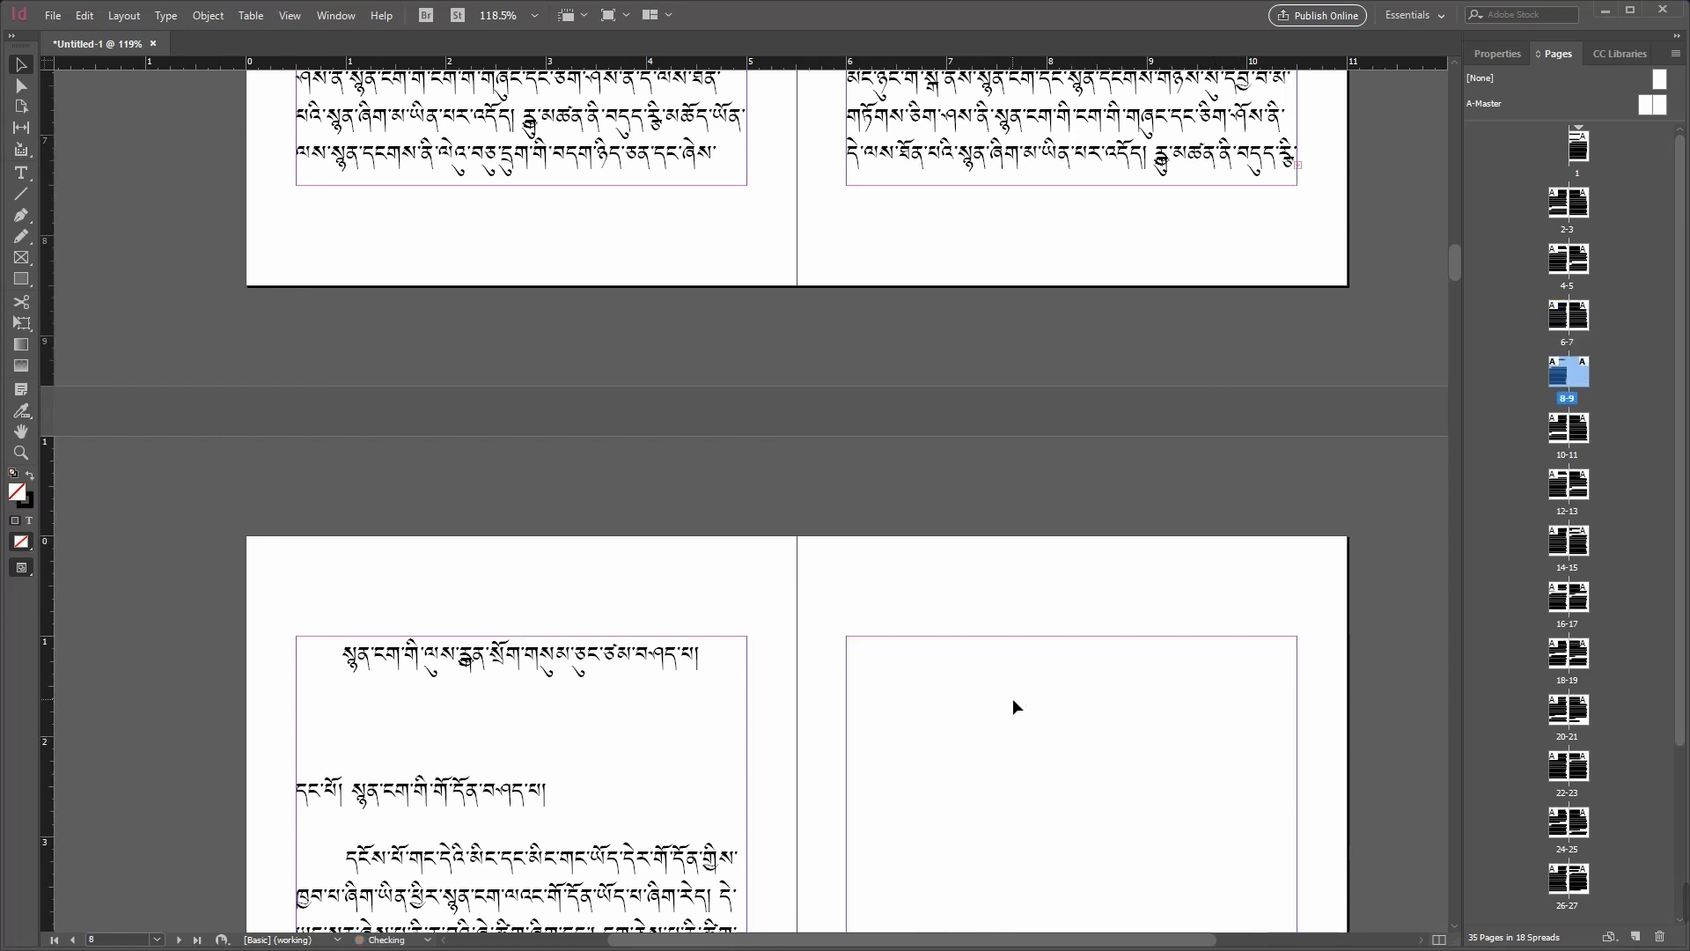
{"action": "left_click", "coordinate": [1078, 721]}
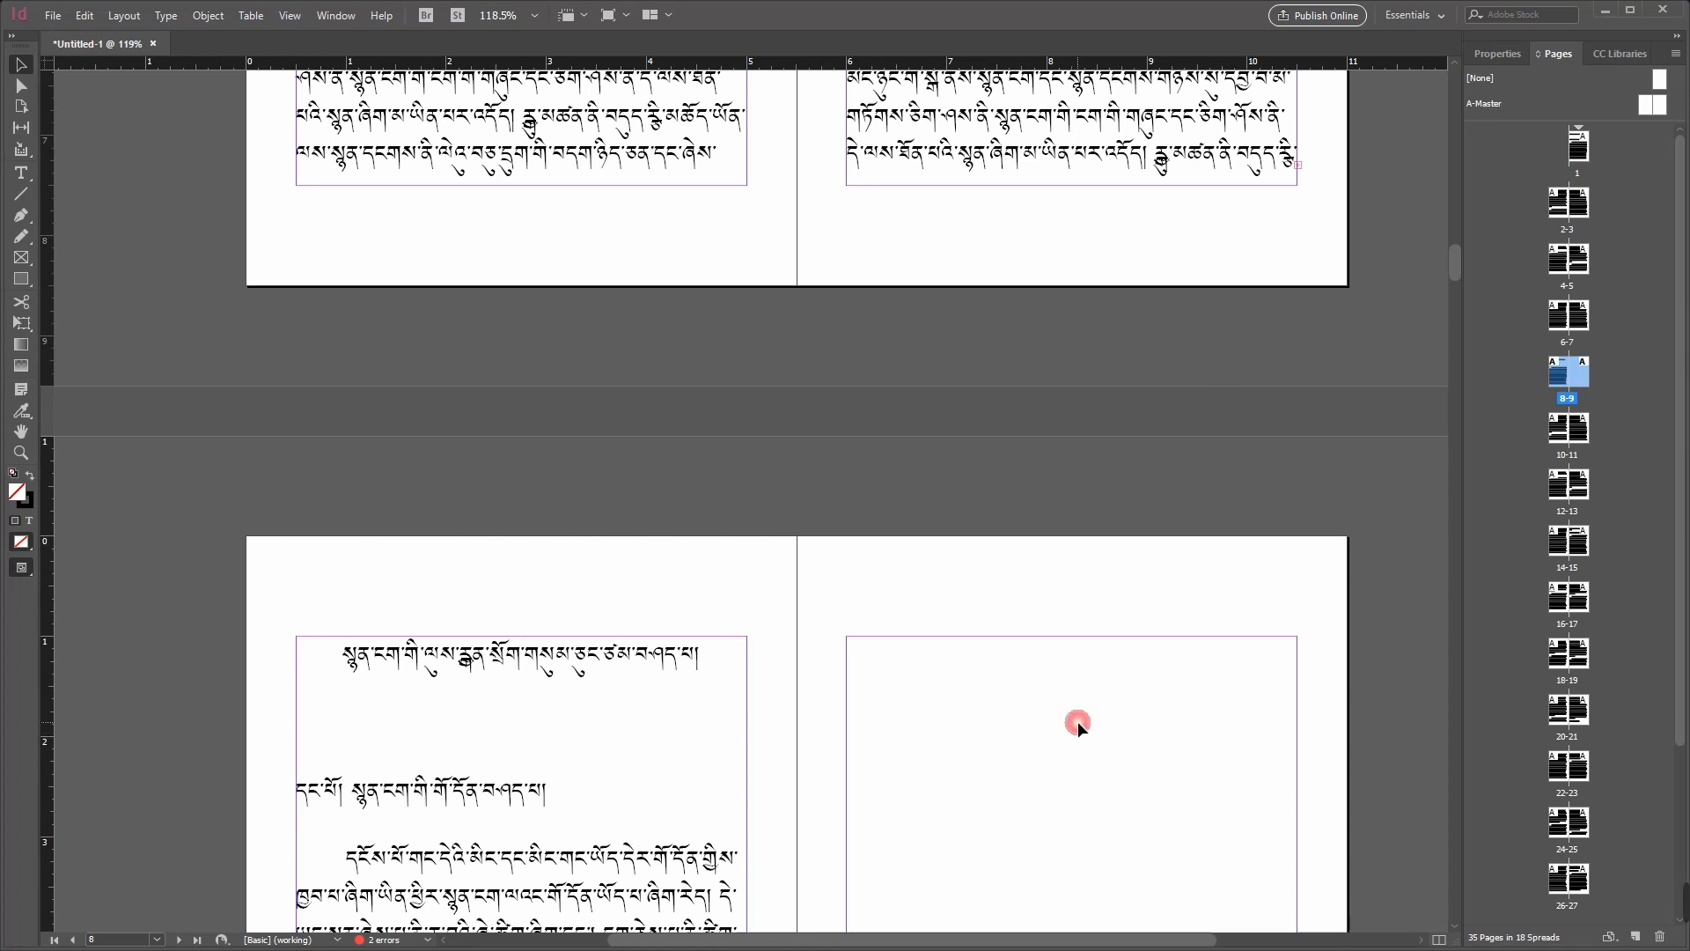
{"action": "left_click", "coordinate": [1299, 164]}
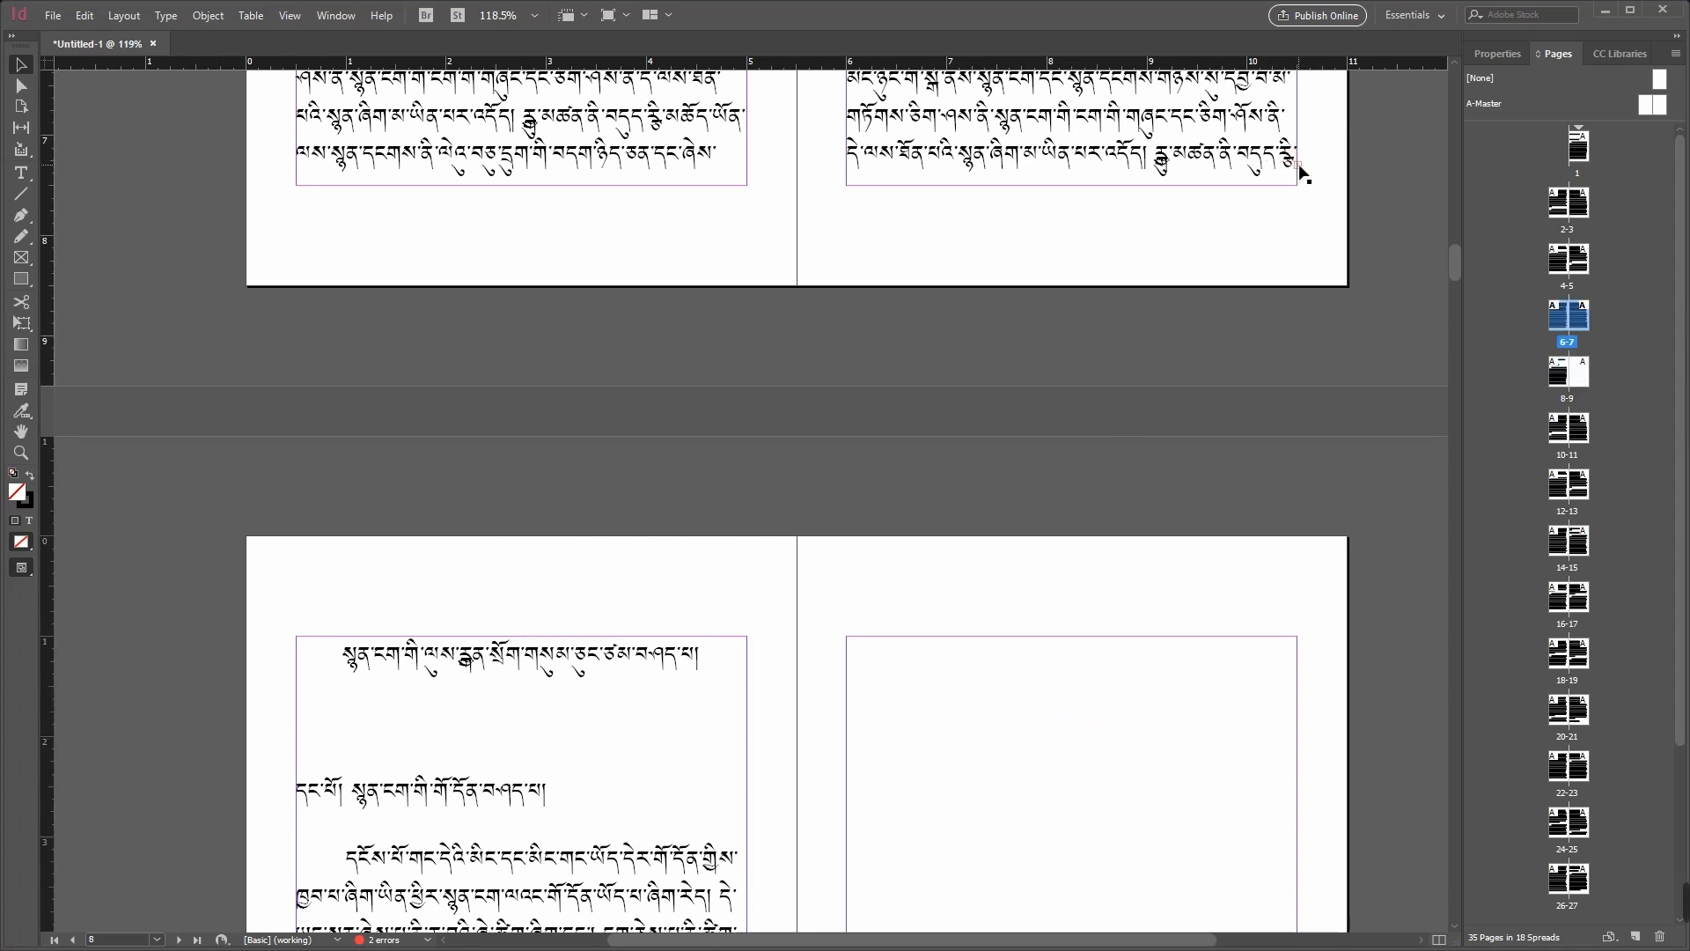
{"action": "left_click", "coordinate": [1299, 165]}
{"action": "left_click", "coordinate": [1300, 164]}
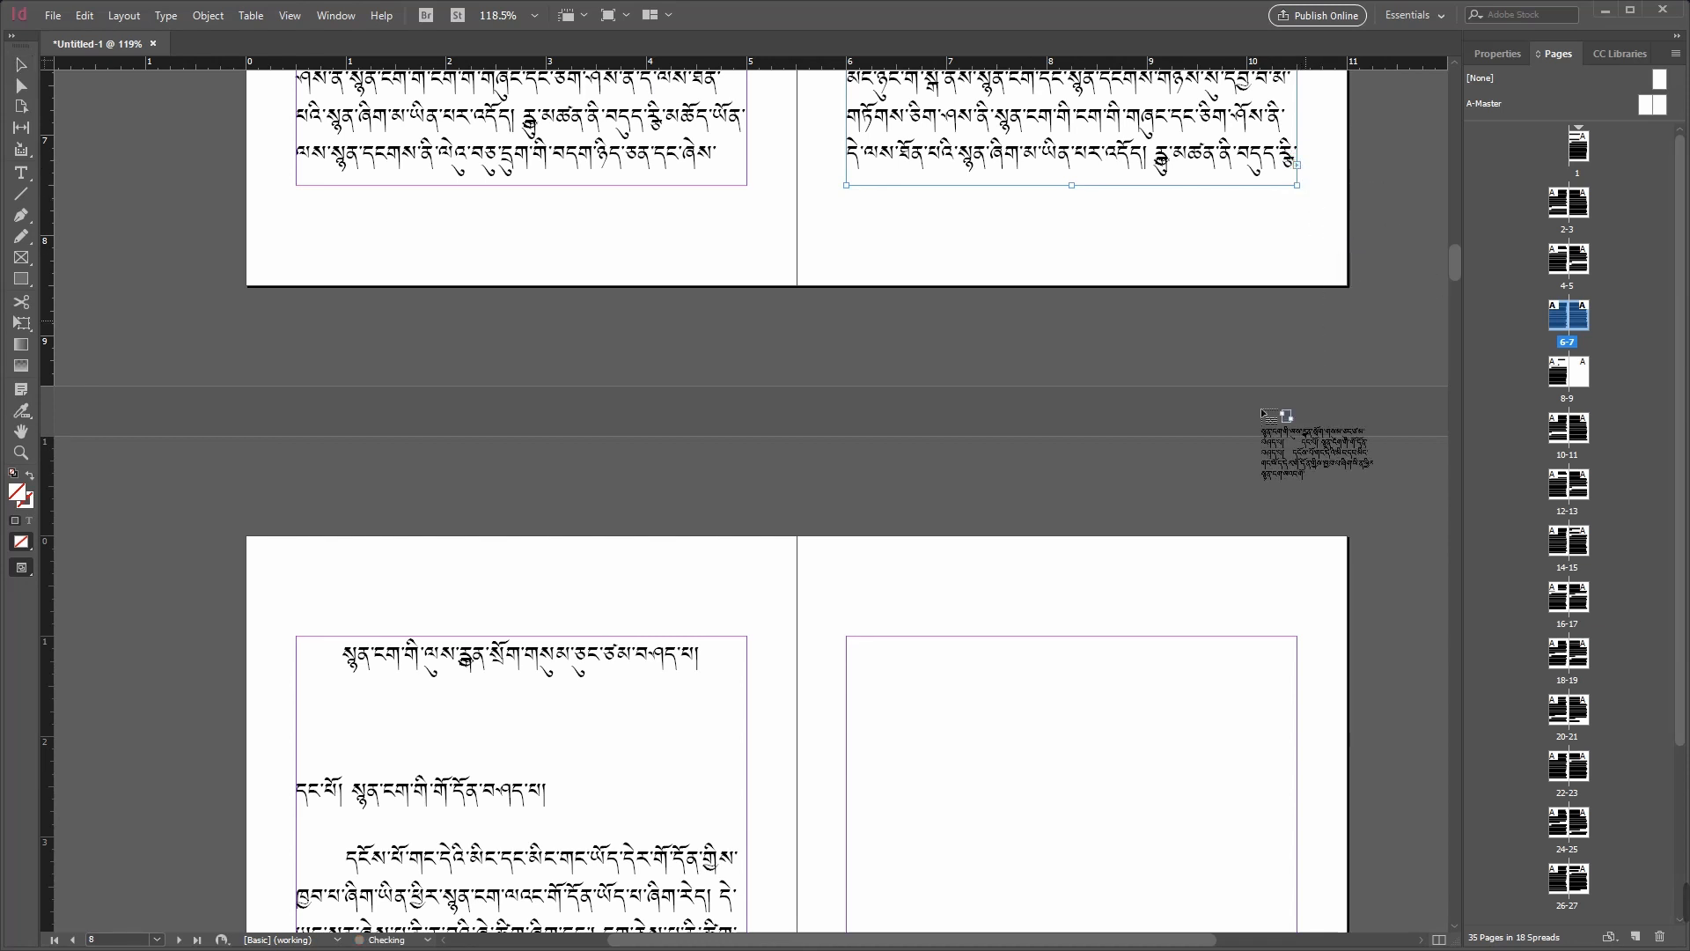
{"action": "left_click", "coordinate": [886, 638]}
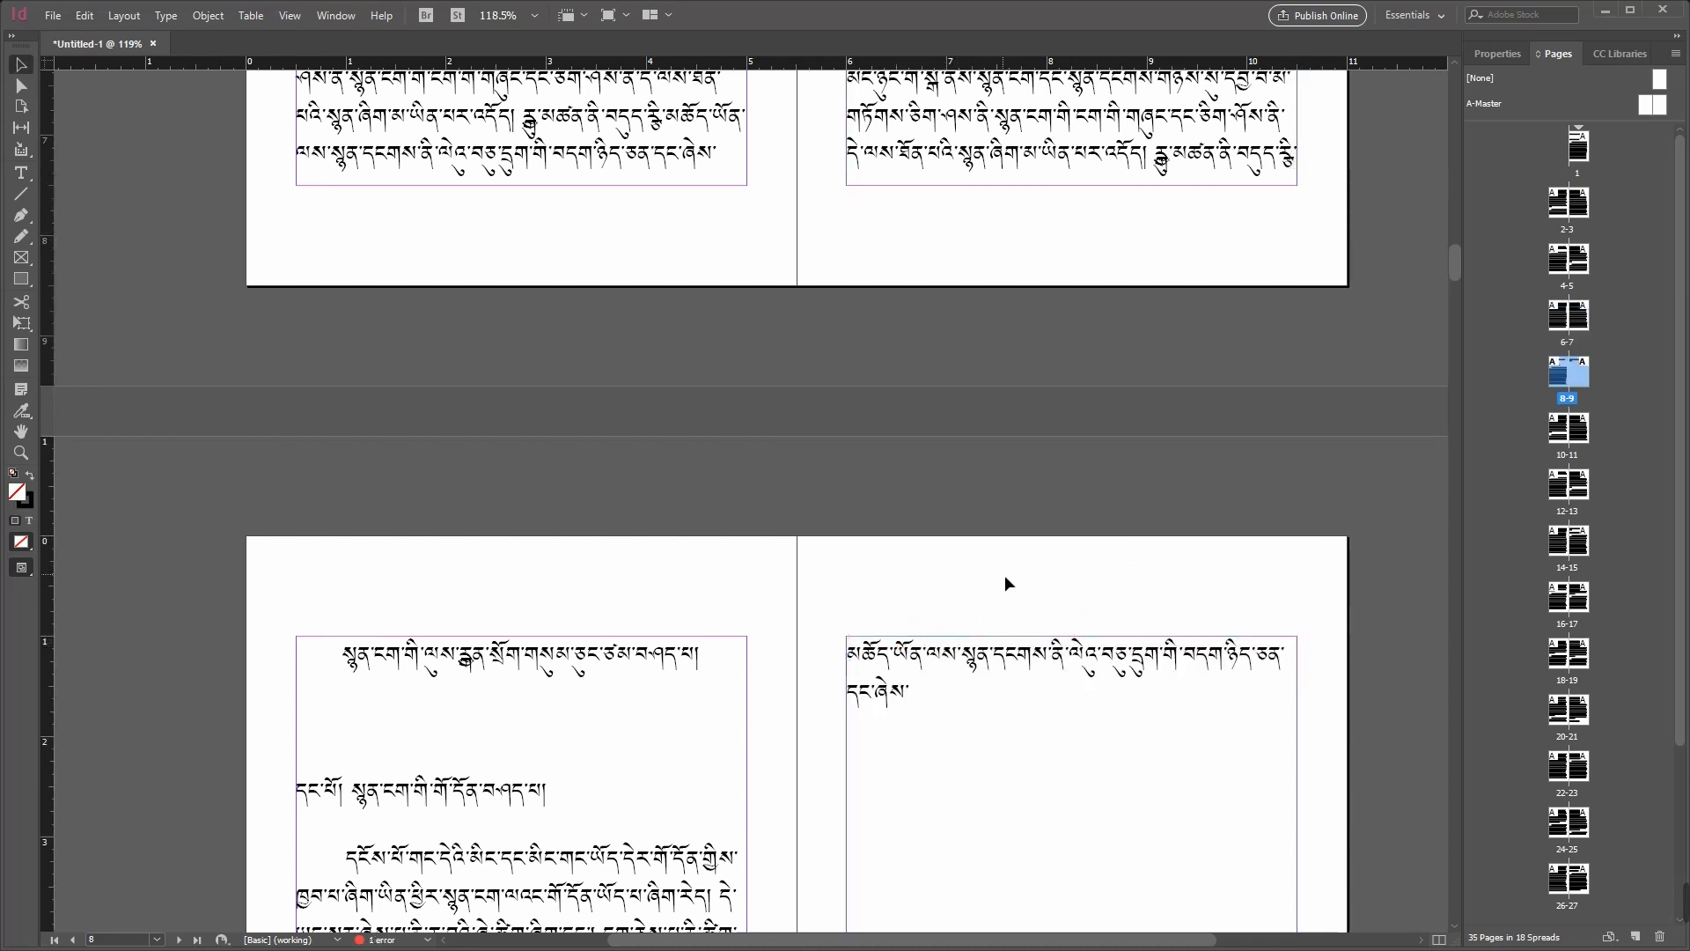
Step: Delete the last line of text on page 7 so the text on page 9 moves back
{"action": "scroll", "coordinate": [1006, 581], "scroll_direction": "down", "scroll_amount": 3}
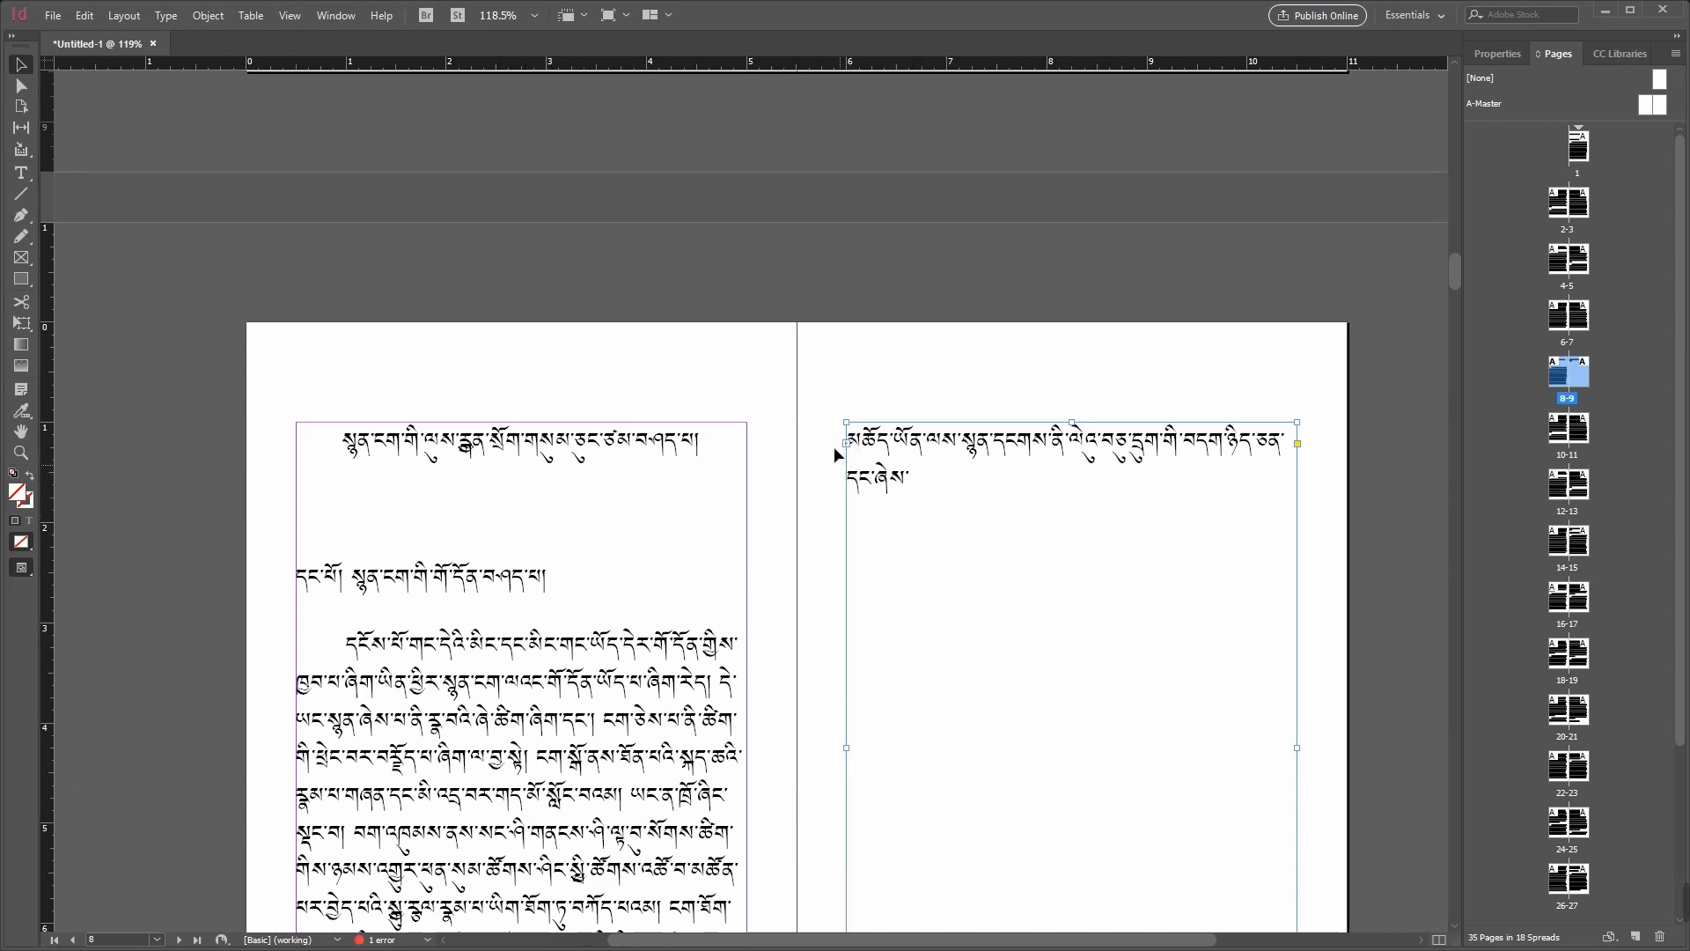
{"action": "scroll", "coordinate": [1001, 558], "scroll_direction": "up", "scroll_amount": 3}
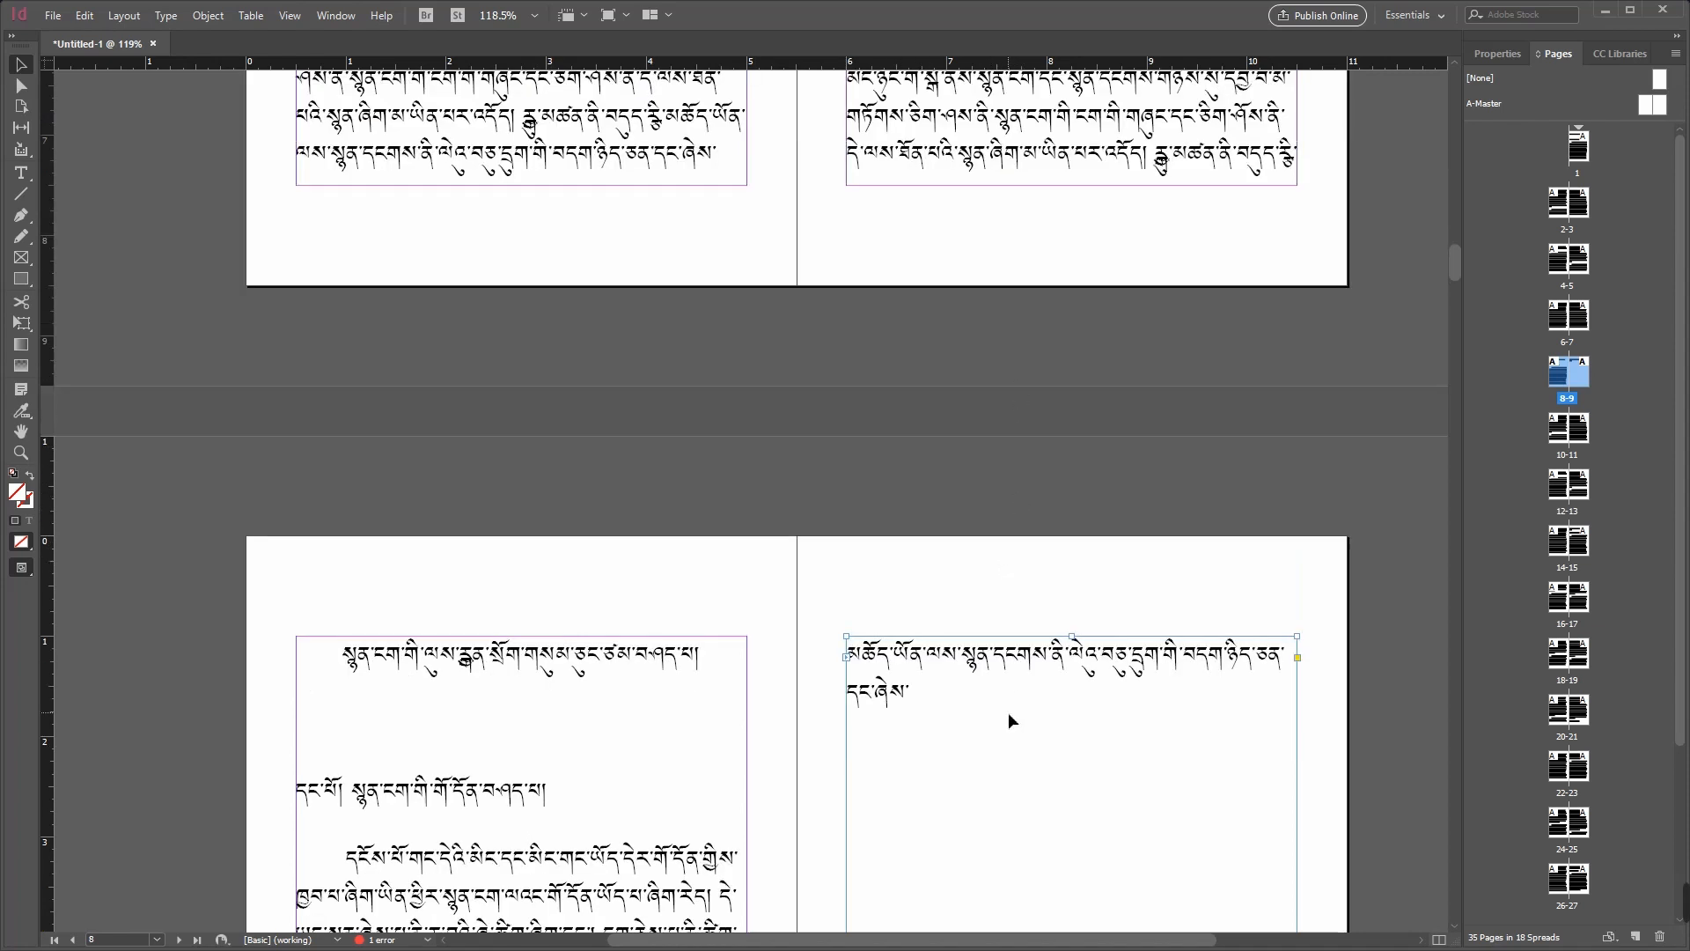
{"action": "left_click", "coordinate": [1122, 125]}
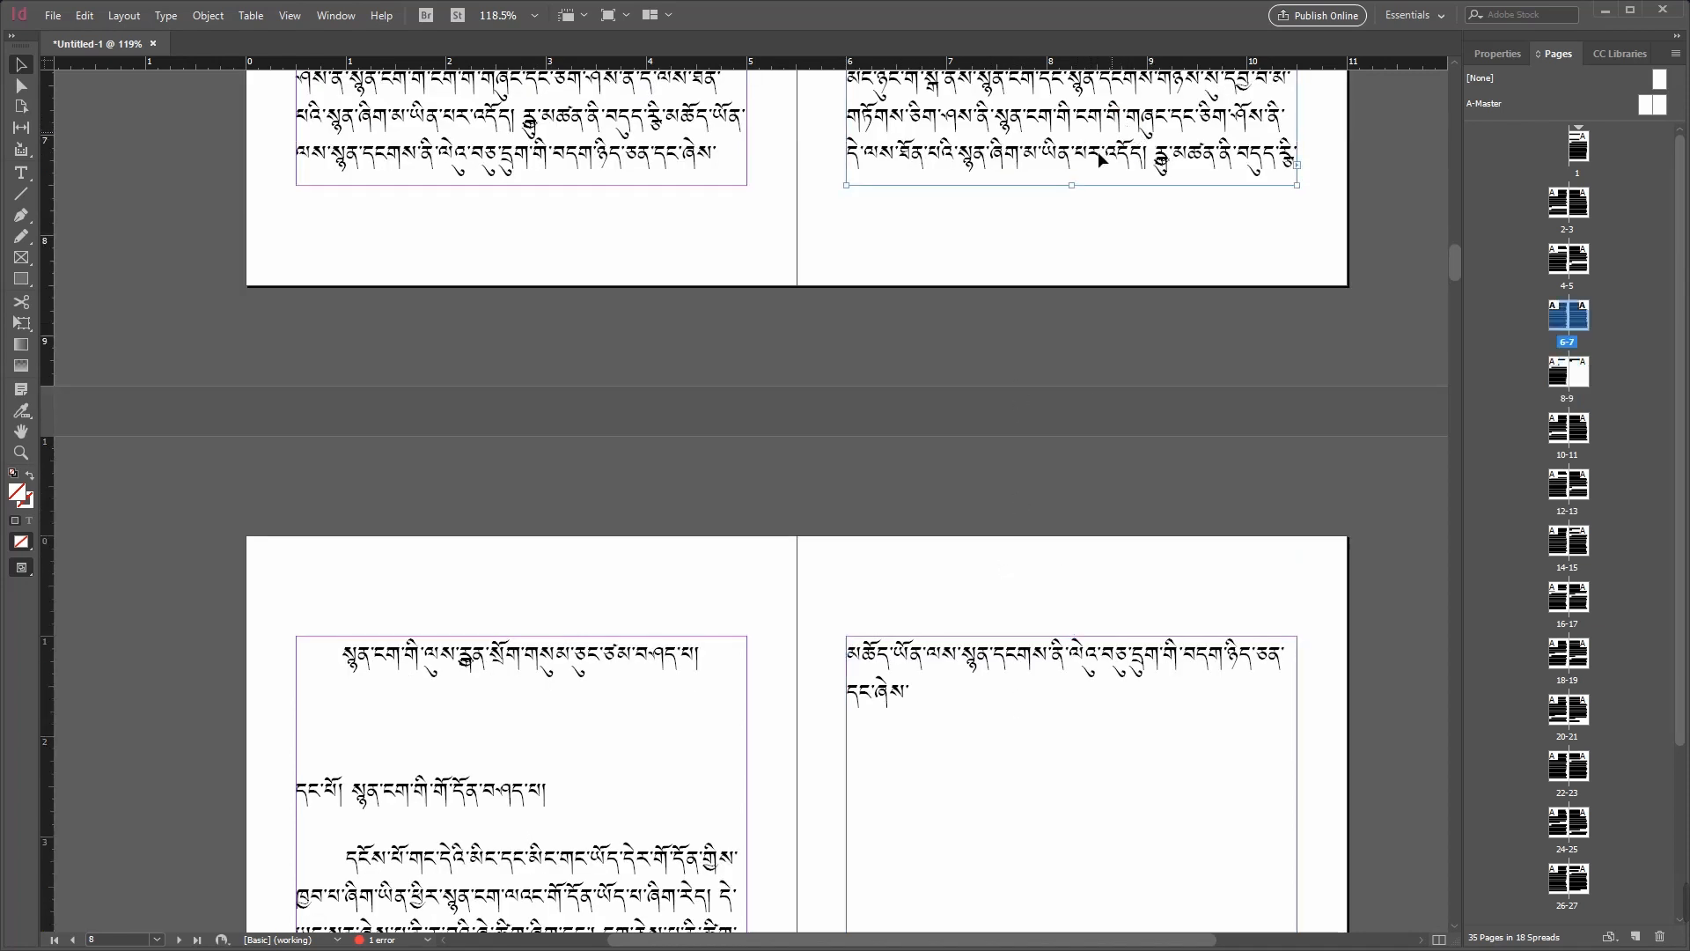
{"action": "double_click", "coordinate": [1151, 162]}
{"action": "triple_click", "coordinate": [1160, 165]}
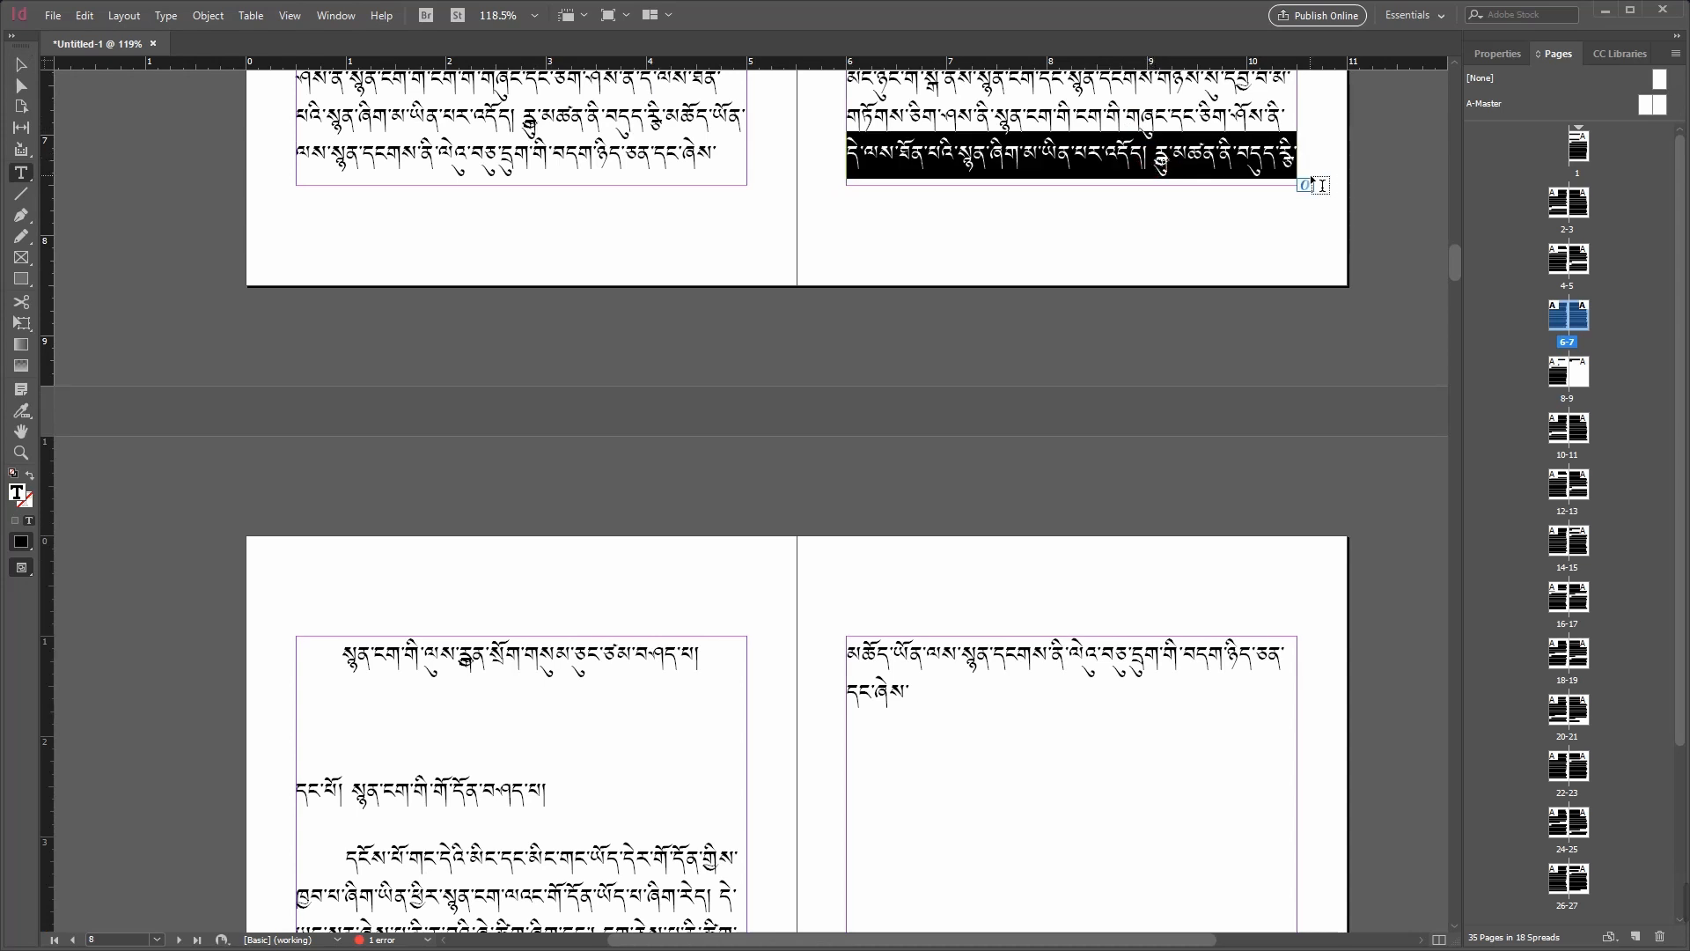
{"action": "key", "text": "BackSpace"}
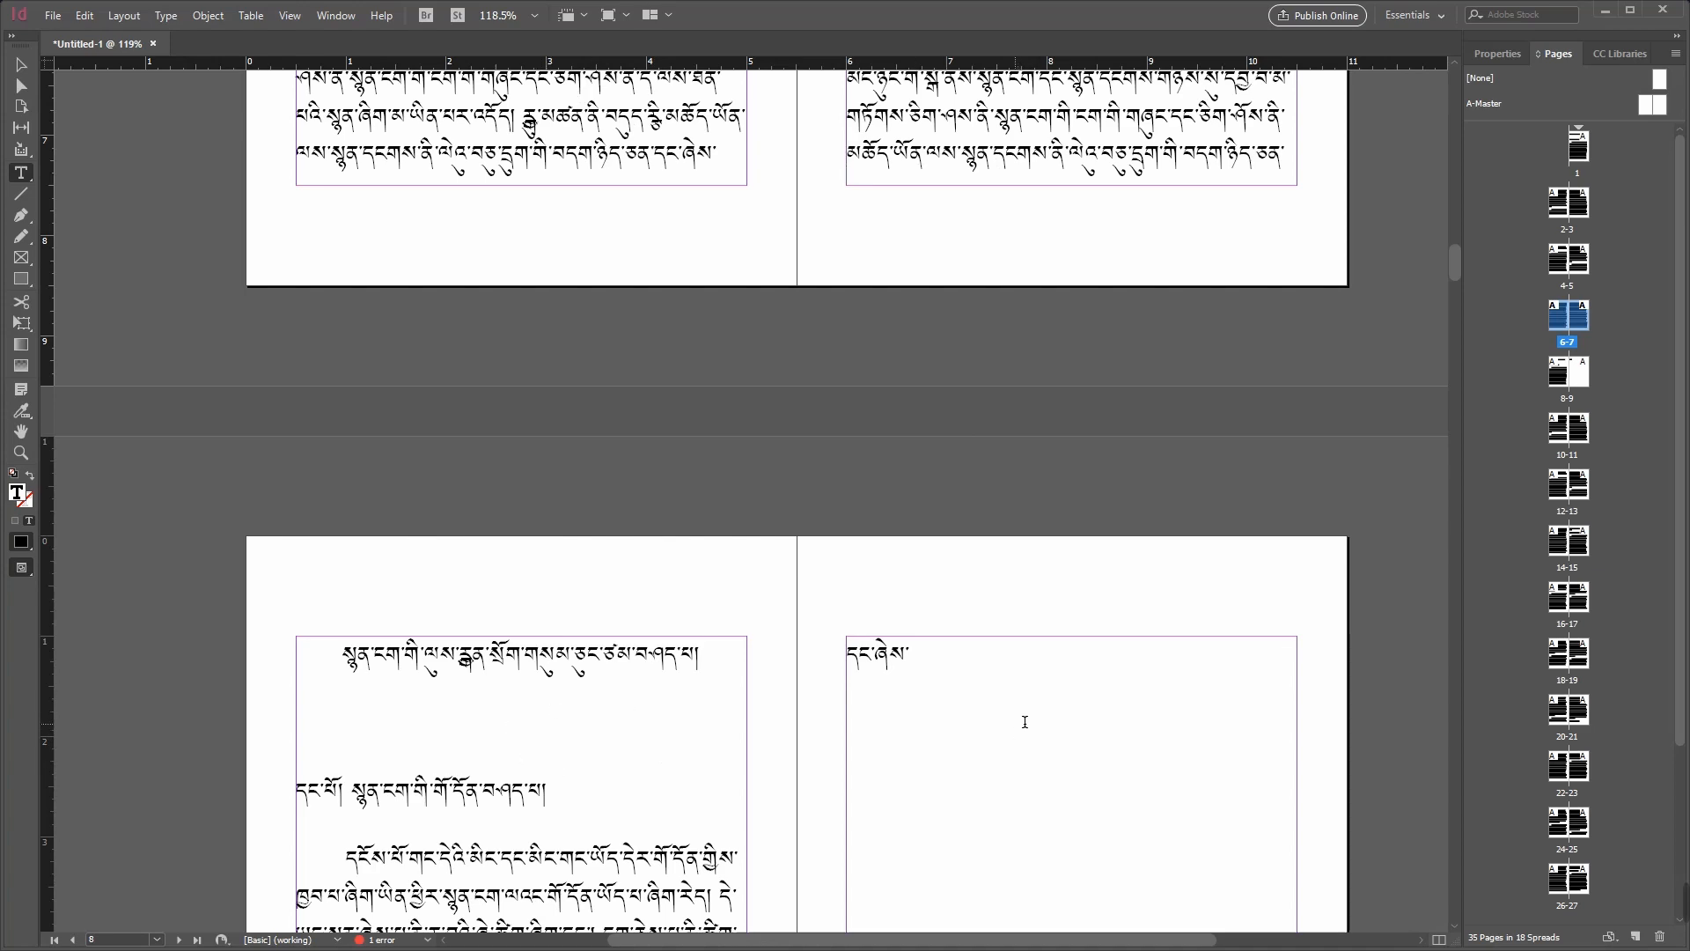
Step: Delete a few characters at the end of the last line on page 8
{"action": "left_click", "coordinate": [967, 754]}
{"action": "scroll", "coordinate": [1060, 817], "scroll_direction": "down", "scroll_amount": 3}
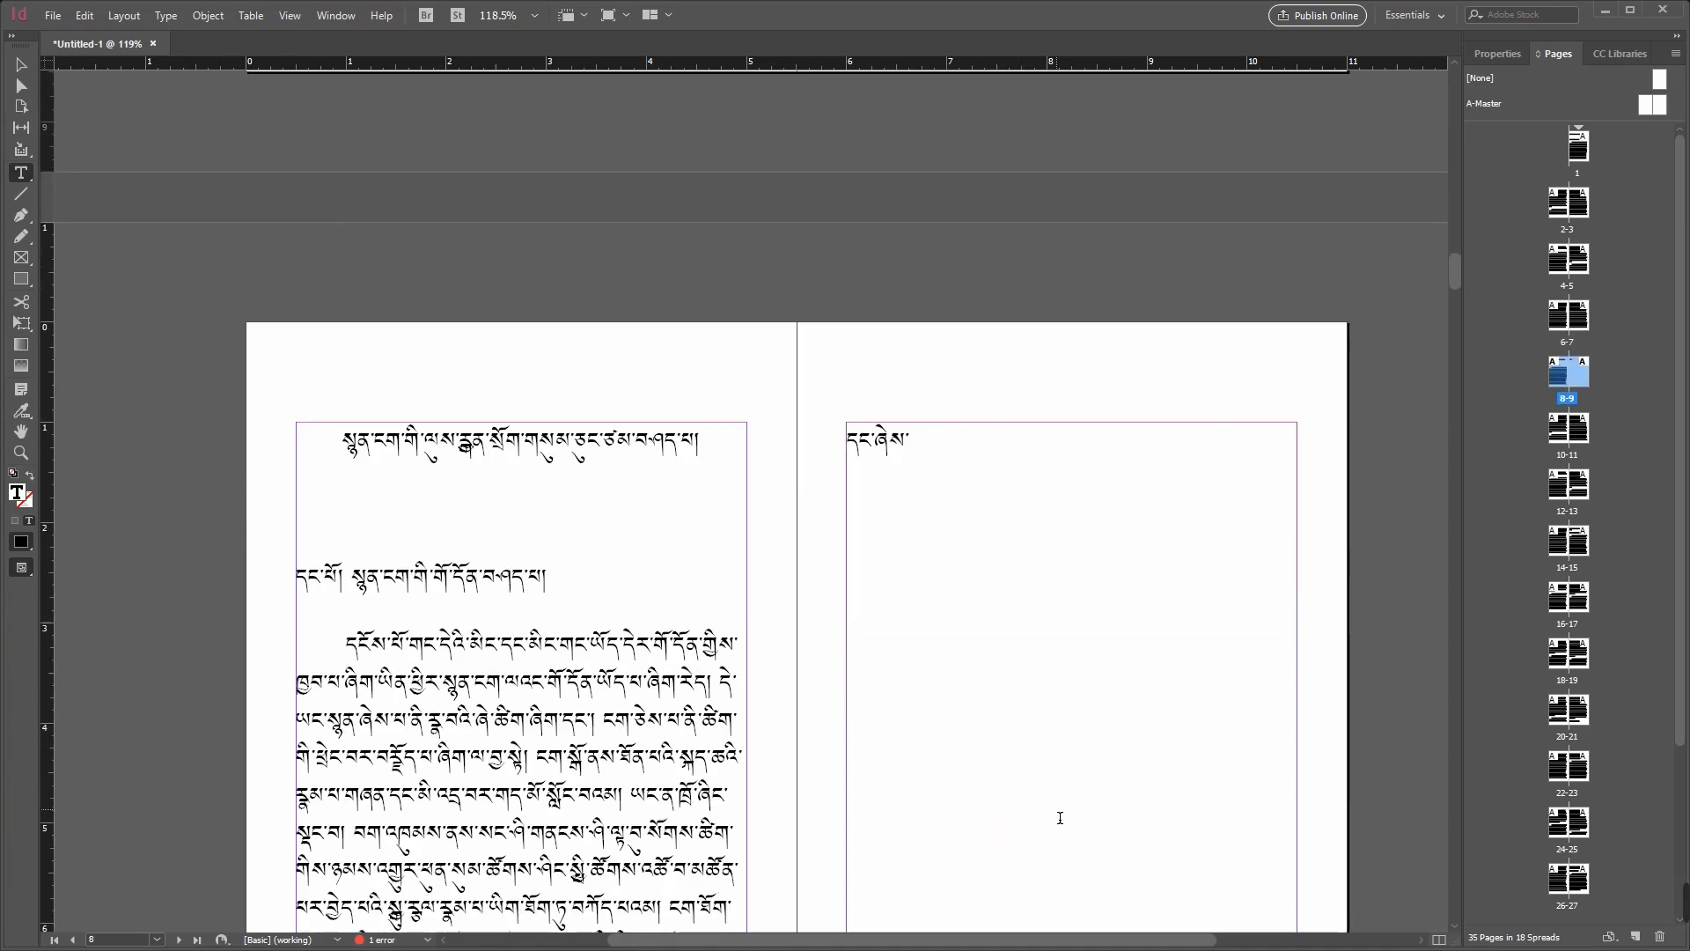
{"action": "scroll", "coordinate": [1052, 678], "scroll_direction": "down", "scroll_amount": 2}
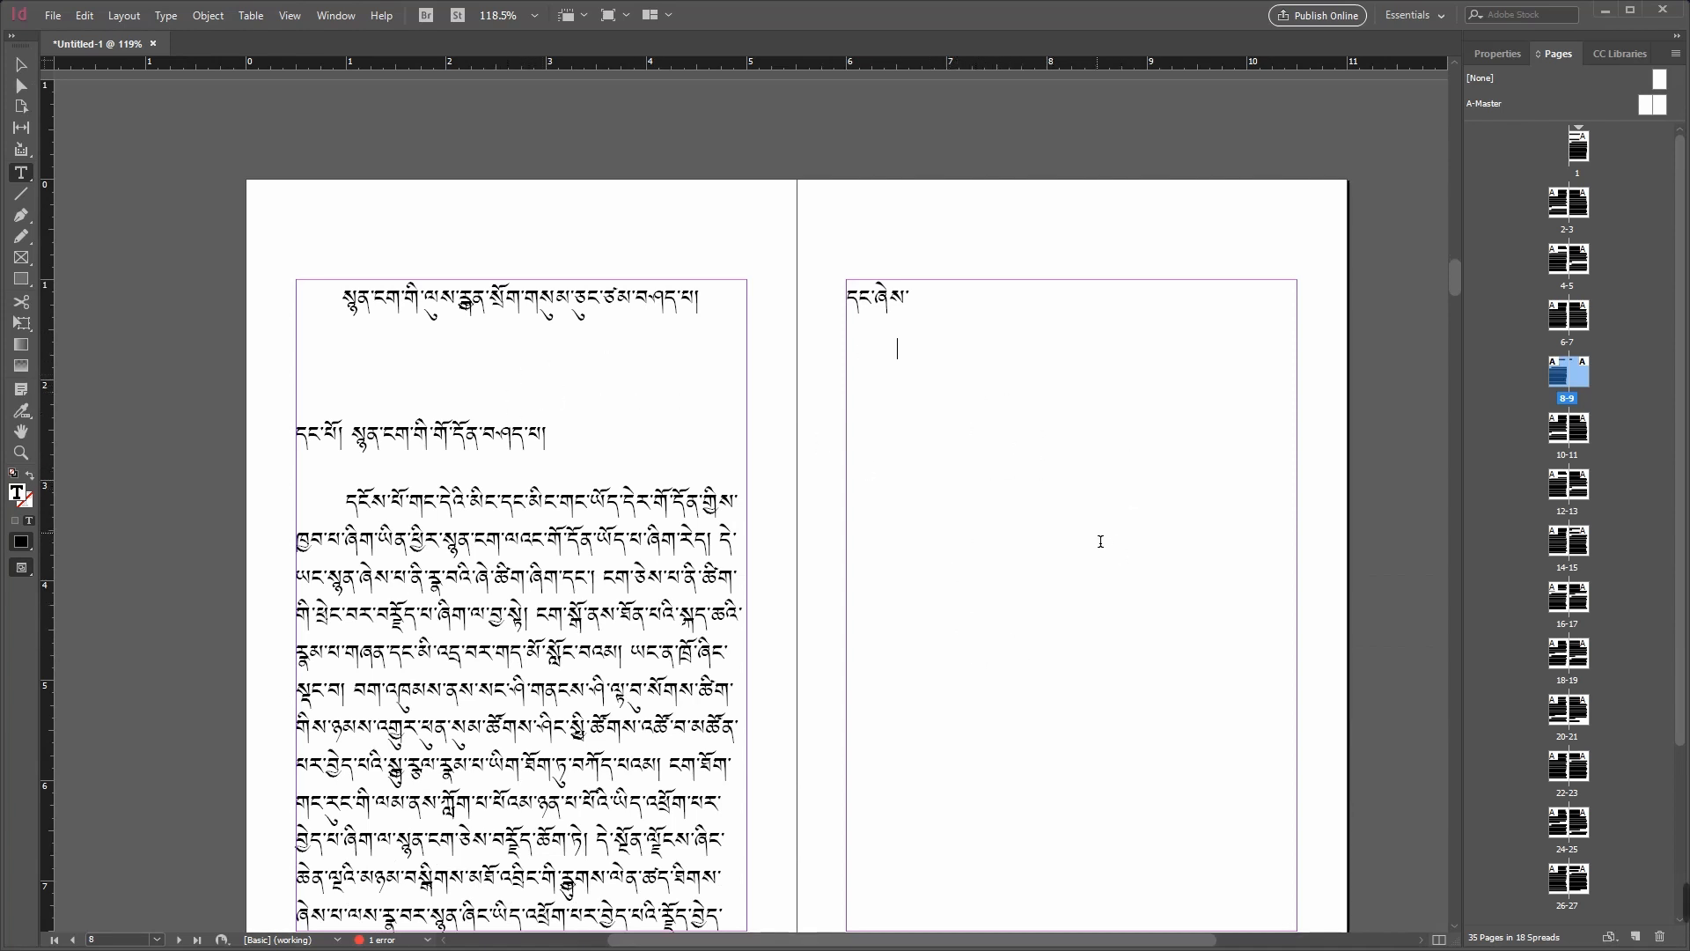
{"action": "scroll", "coordinate": [774, 685], "scroll_direction": "down", "scroll_amount": 5}
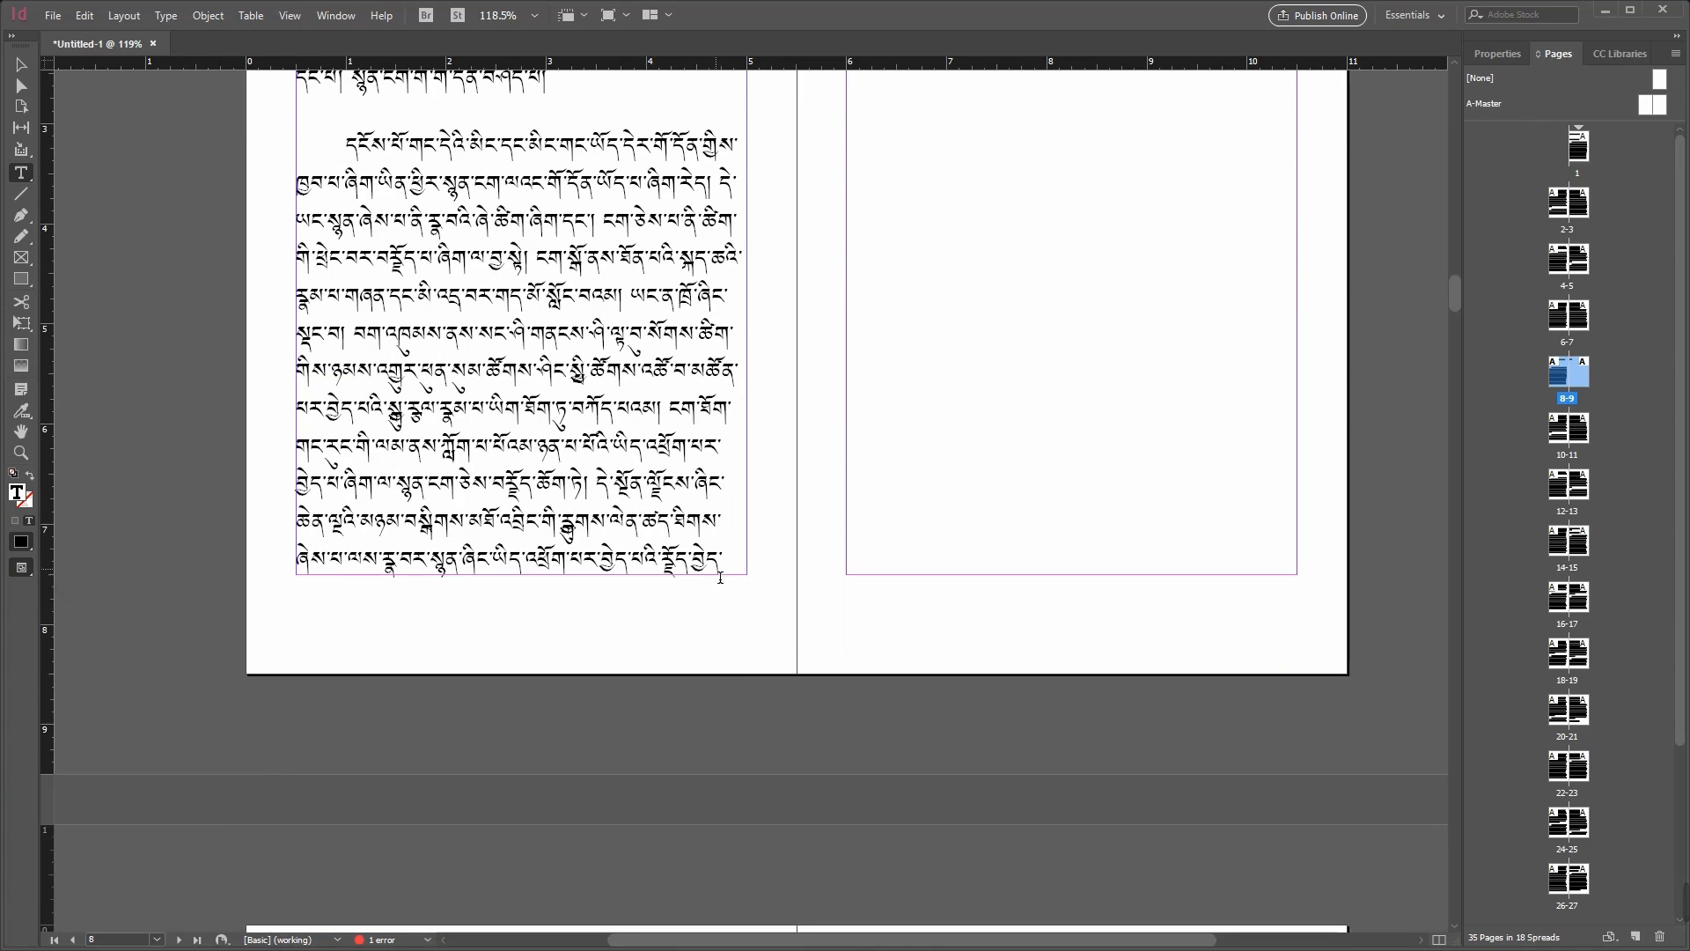
{"action": "left_click", "coordinate": [731, 556]}
{"action": "key", "text": "BackSpace"}
{"action": "key", "text": "BackSpace"}
{"action": "key", "text": "BackSpace"}
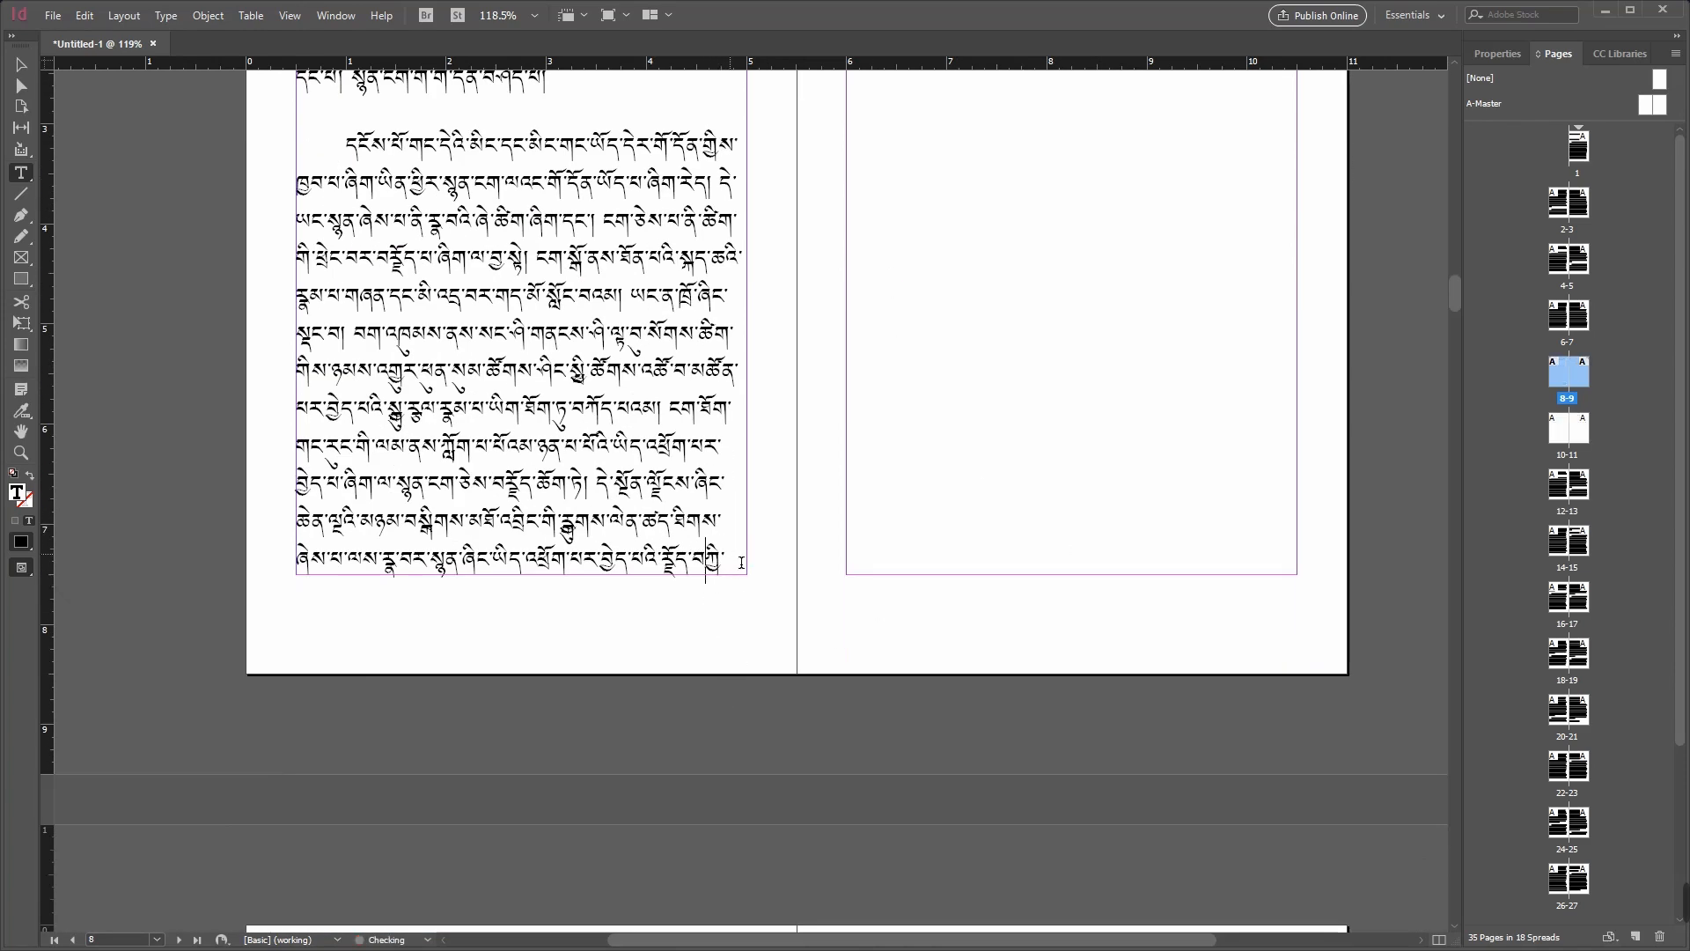
Step: Delete the closing words of the last line on page 8 to test how its story reflows
{"action": "scroll", "coordinate": [1020, 445], "scroll_direction": "up", "scroll_amount": 2}
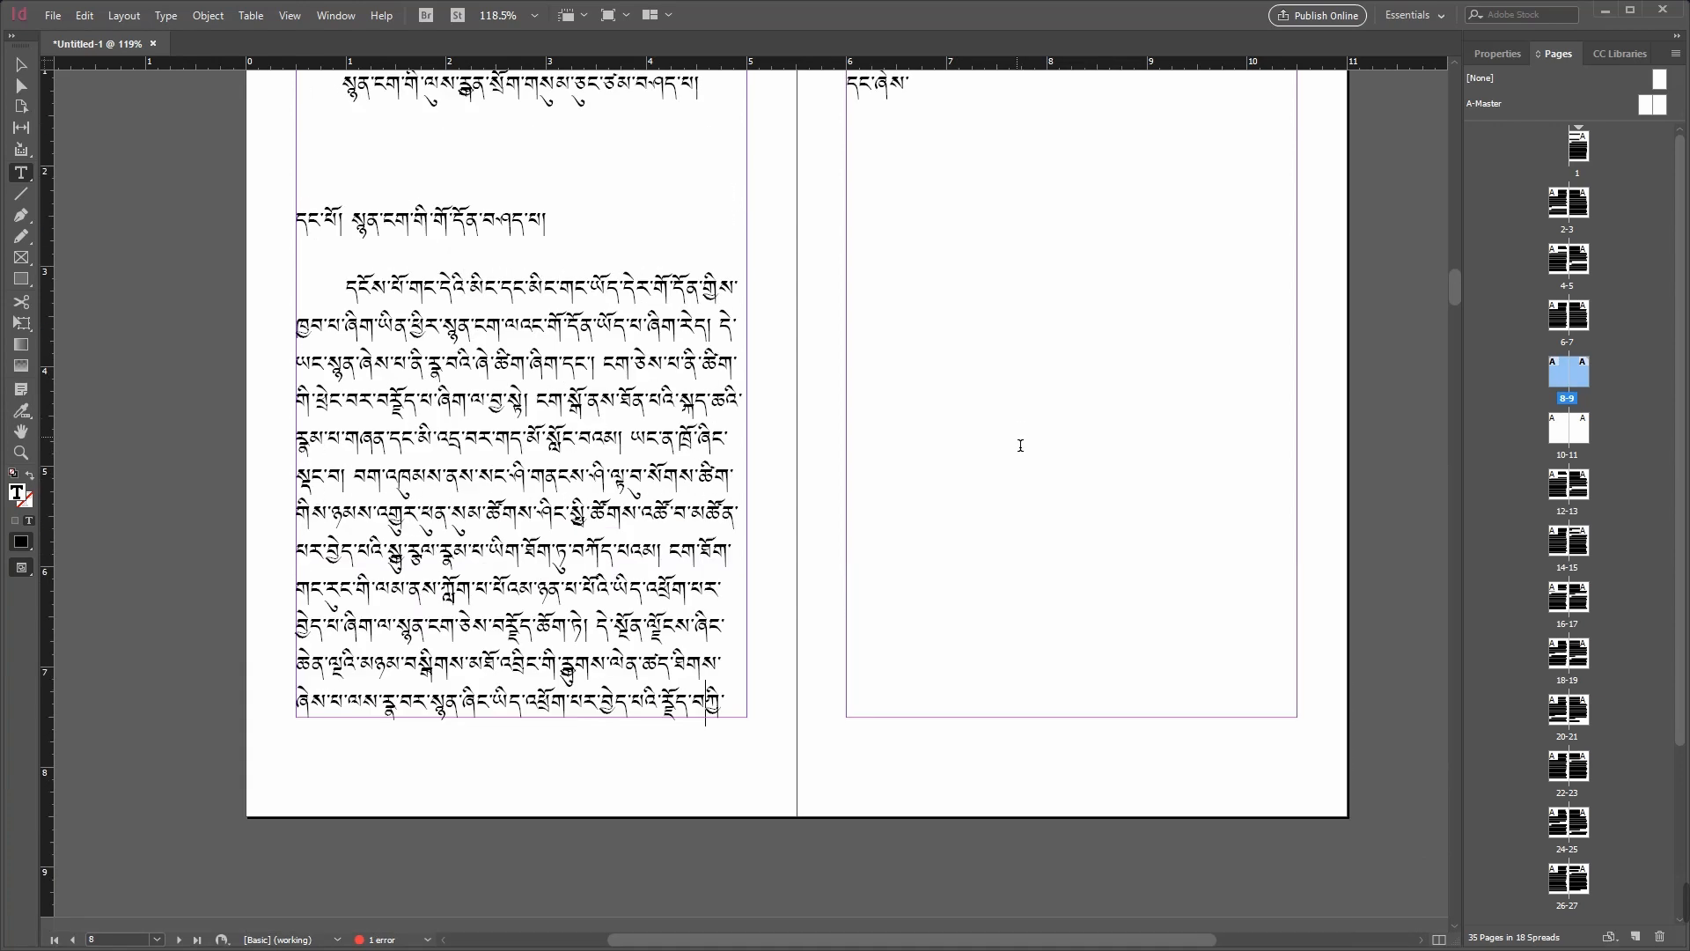
{"action": "scroll", "coordinate": [1020, 446], "scroll_direction": "up", "scroll_amount": 2}
{"action": "scroll", "coordinate": [1020, 446], "scroll_direction": "down", "scroll_amount": 2}
{"action": "scroll", "coordinate": [1019, 449], "scroll_direction": "up", "scroll_amount": 2}
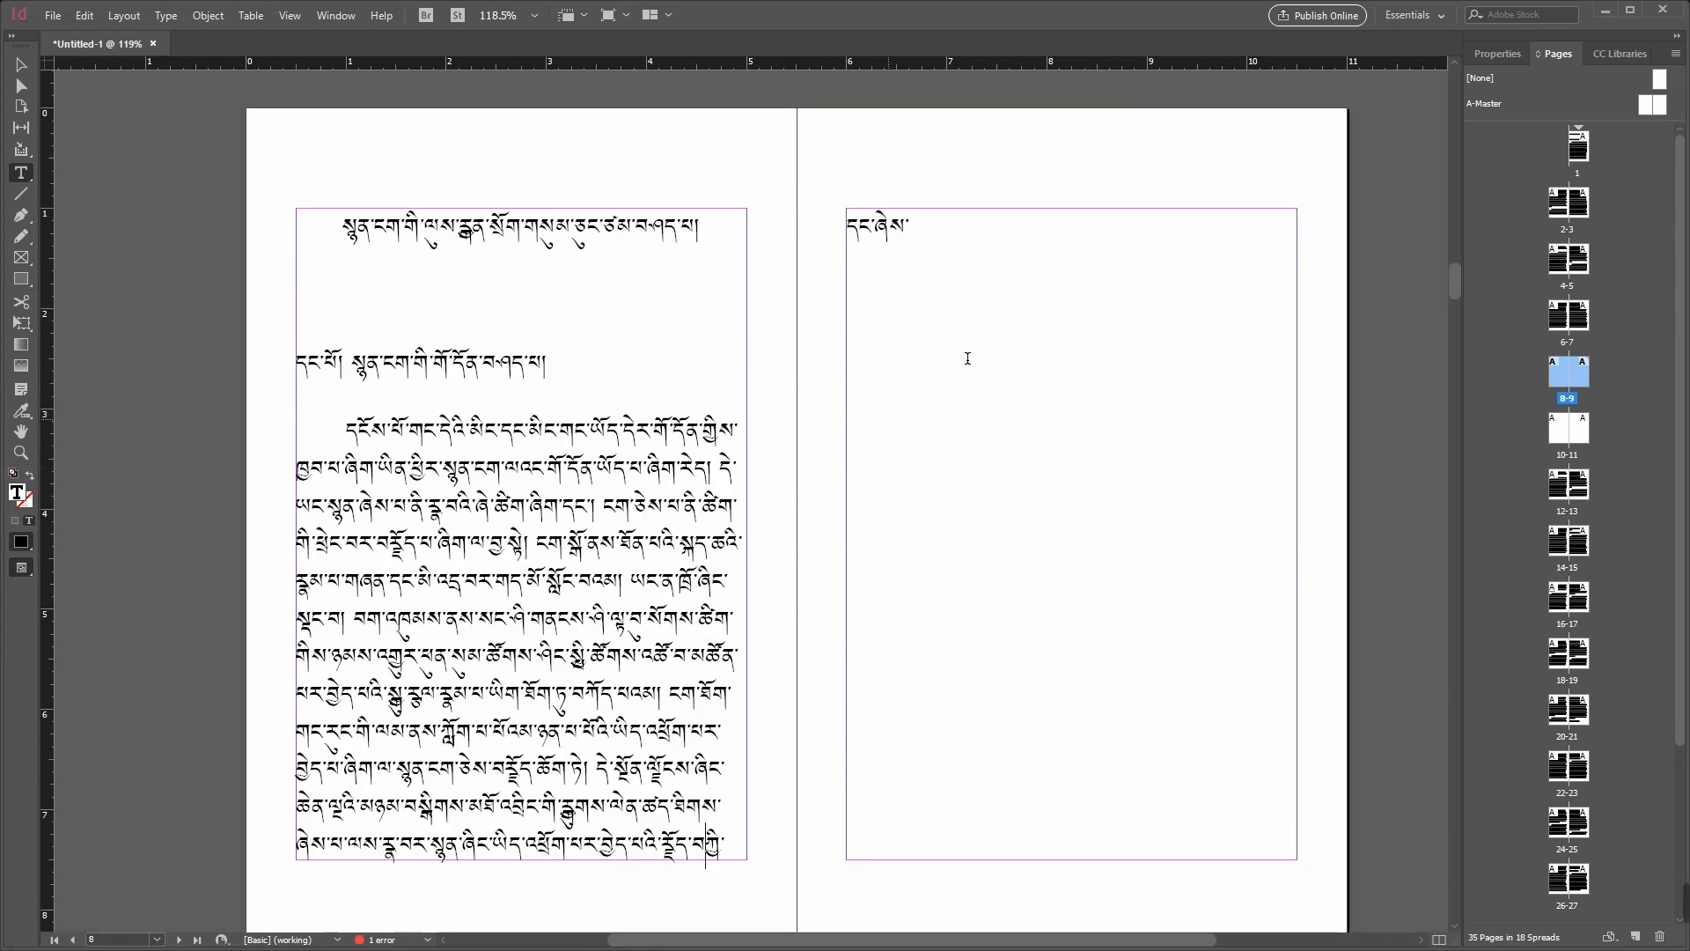
{"action": "left_click_drag", "start_coordinate": [741, 861], "coordinate": [519, 846]}
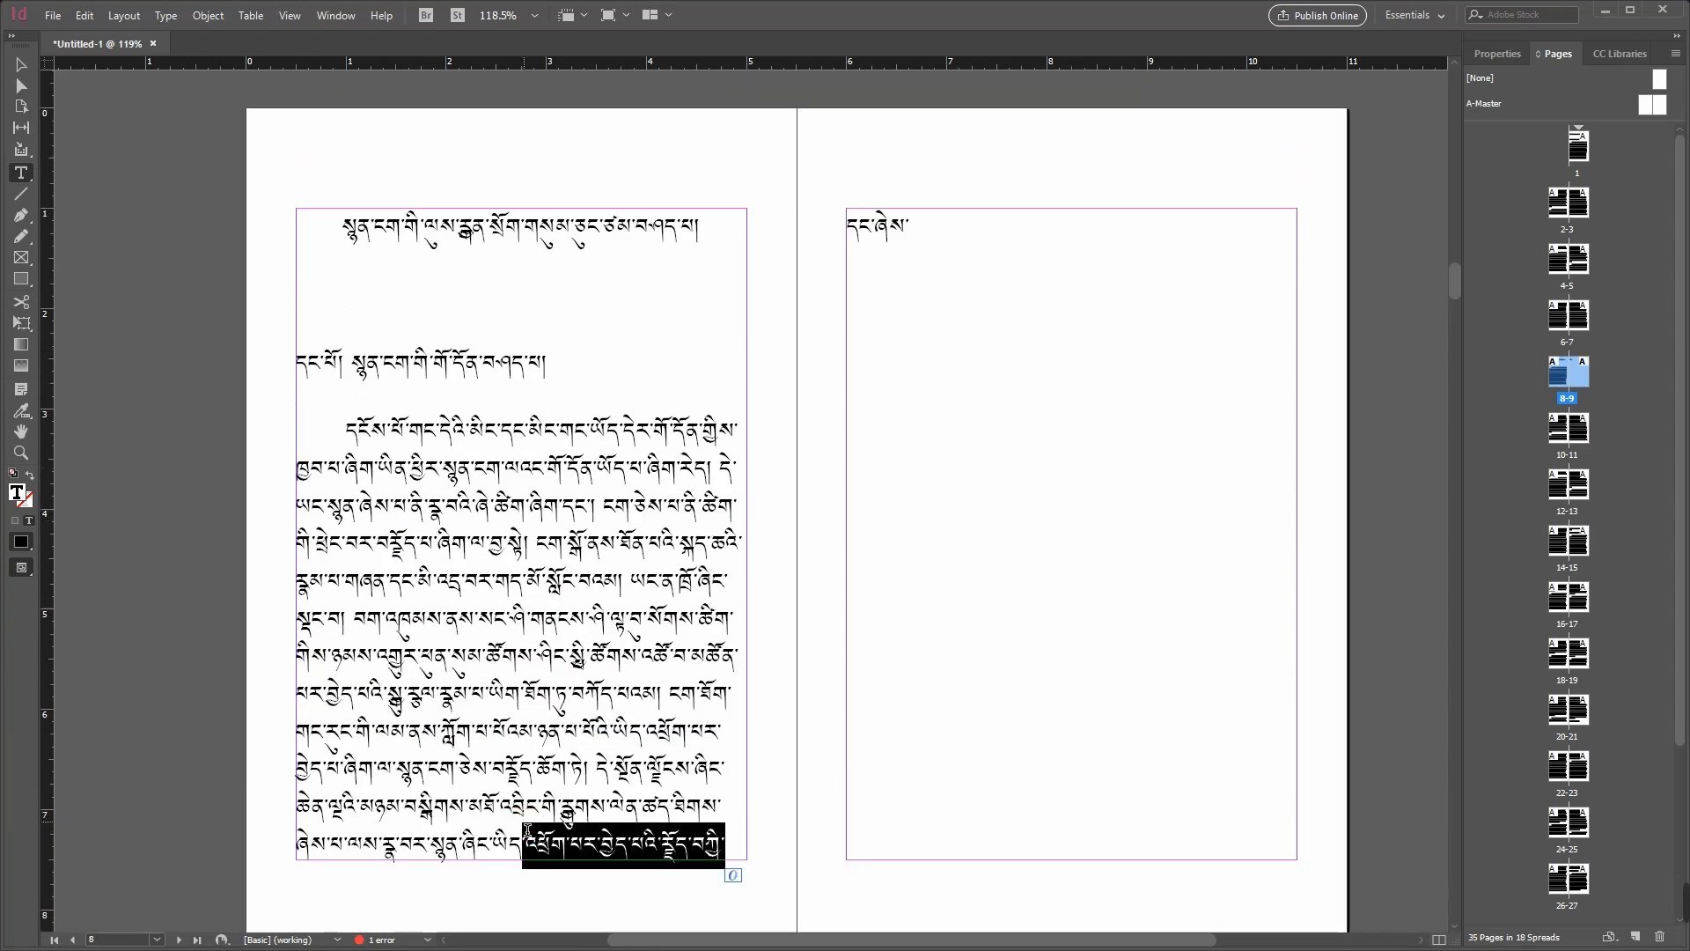
{"action": "key", "text": "BackSpace"}
{"action": "scroll", "coordinate": [817, 870], "scroll_direction": "down", "scroll_amount": 1}
{"action": "scroll", "coordinate": [816, 870], "scroll_direction": "up", "scroll_amount": 1}
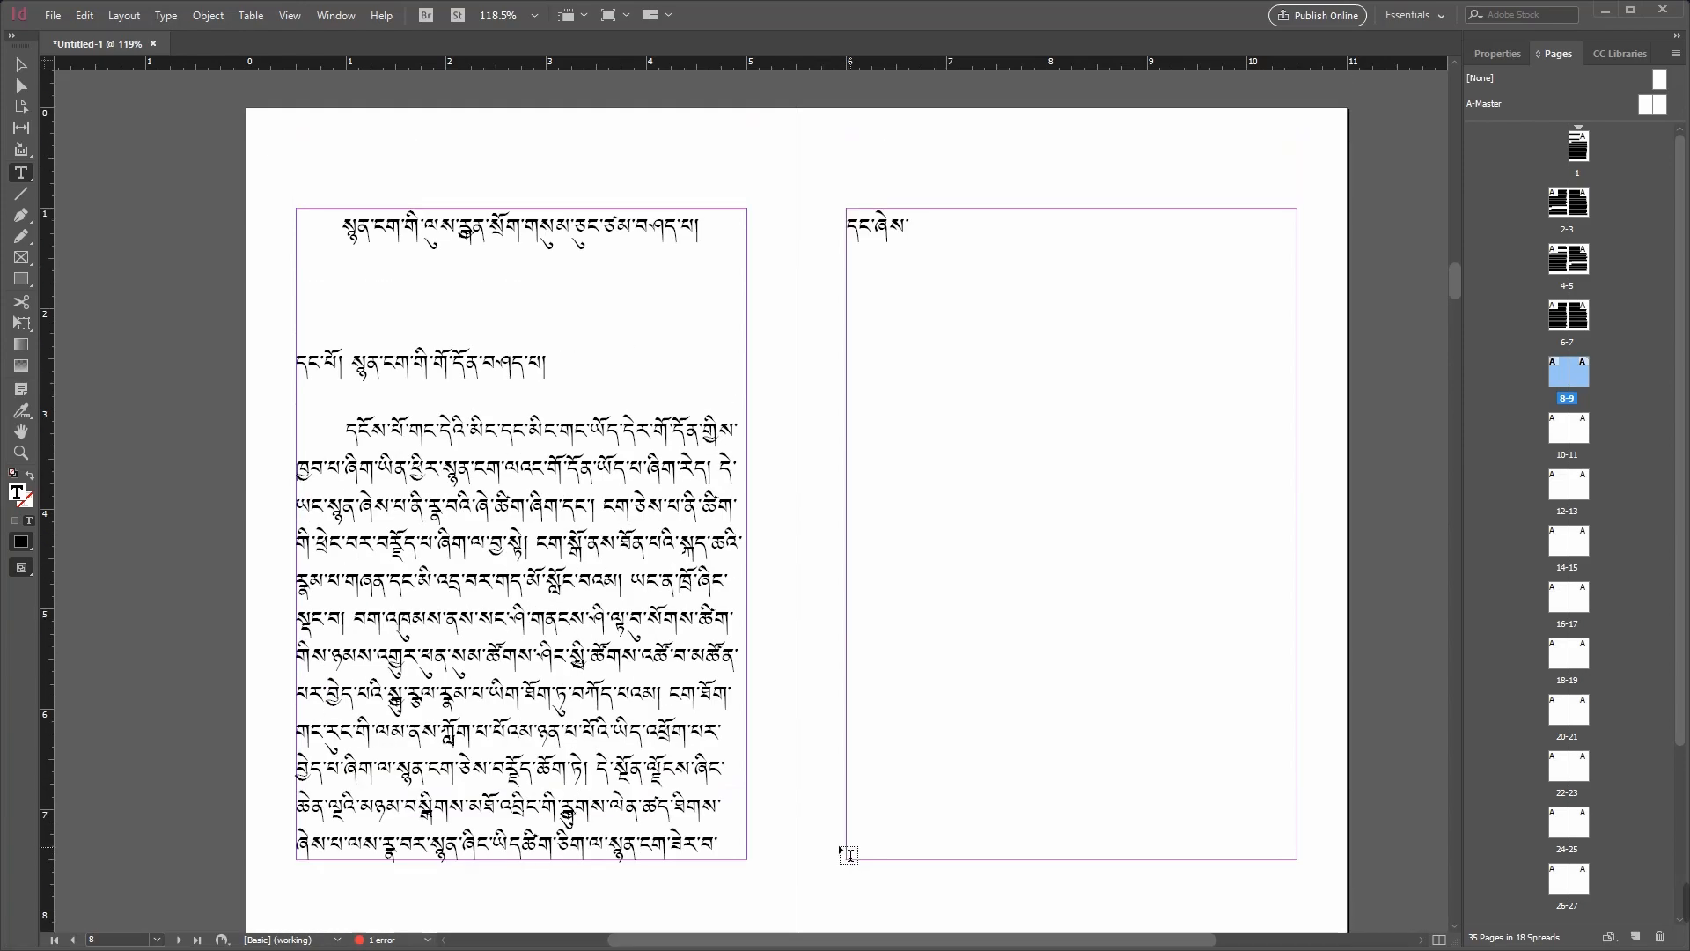
Step: Delete the words pulled up from page 10 into the end of page 8's last line
{"action": "scroll", "coordinate": [657, 746], "scroll_direction": "down", "scroll_amount": 7}
{"action": "scroll", "coordinate": [665, 768], "scroll_direction": "down", "scroll_amount": 2}
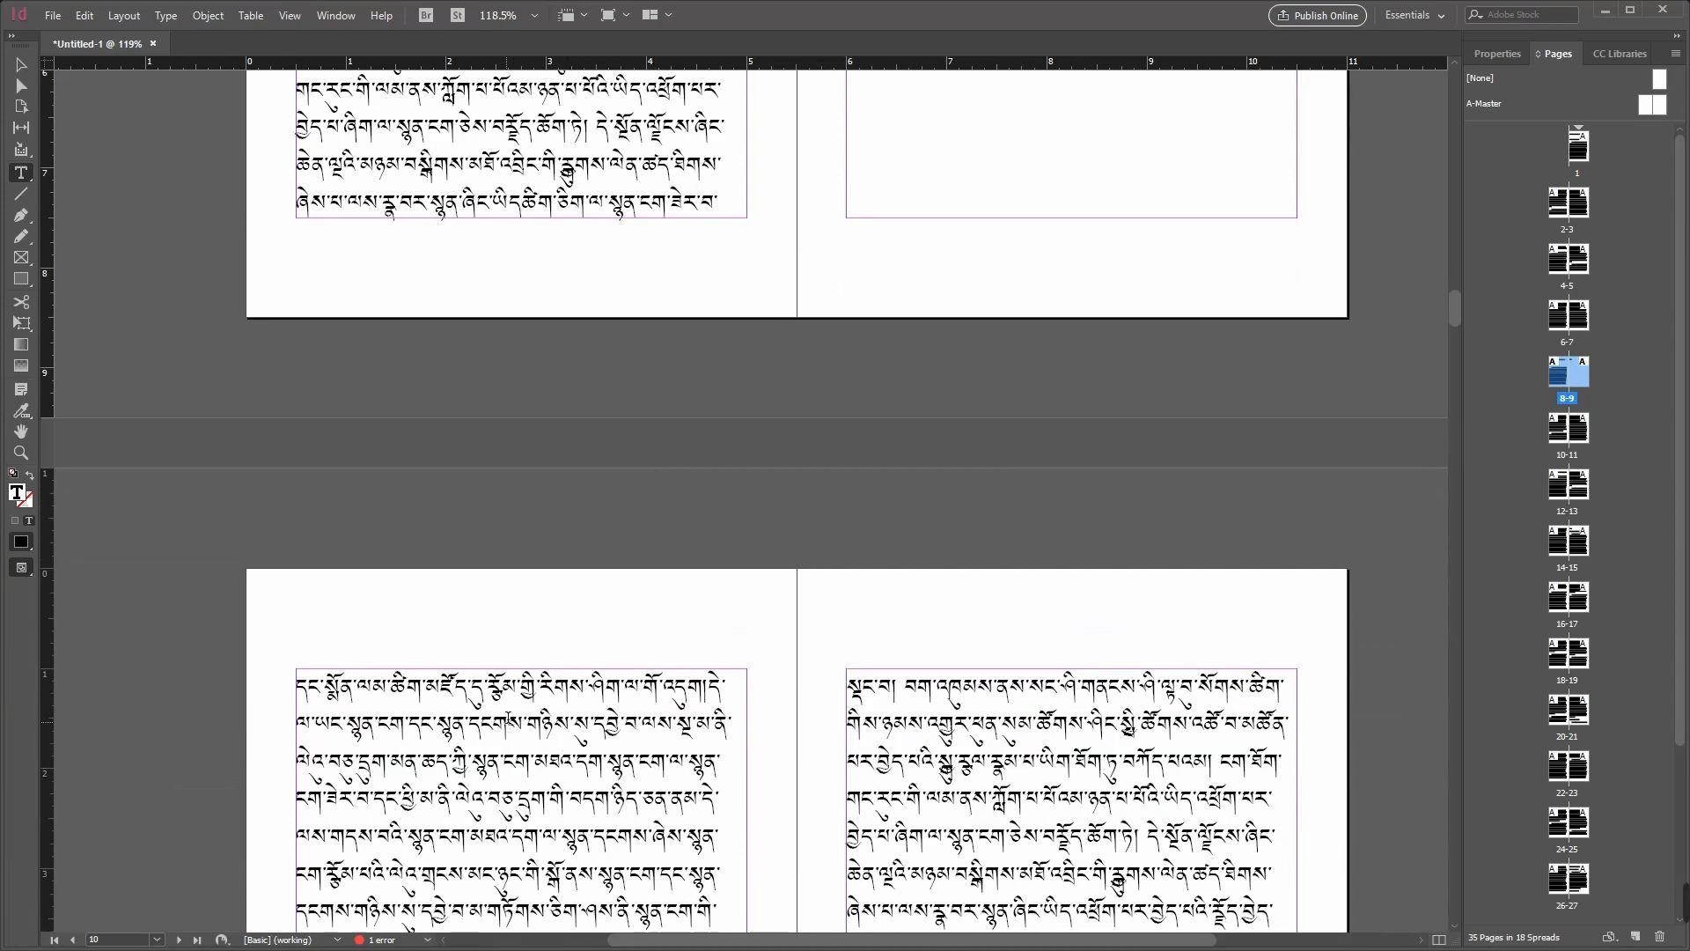
{"action": "left_click_drag", "start_coordinate": [718, 199], "coordinate": [526, 199]}
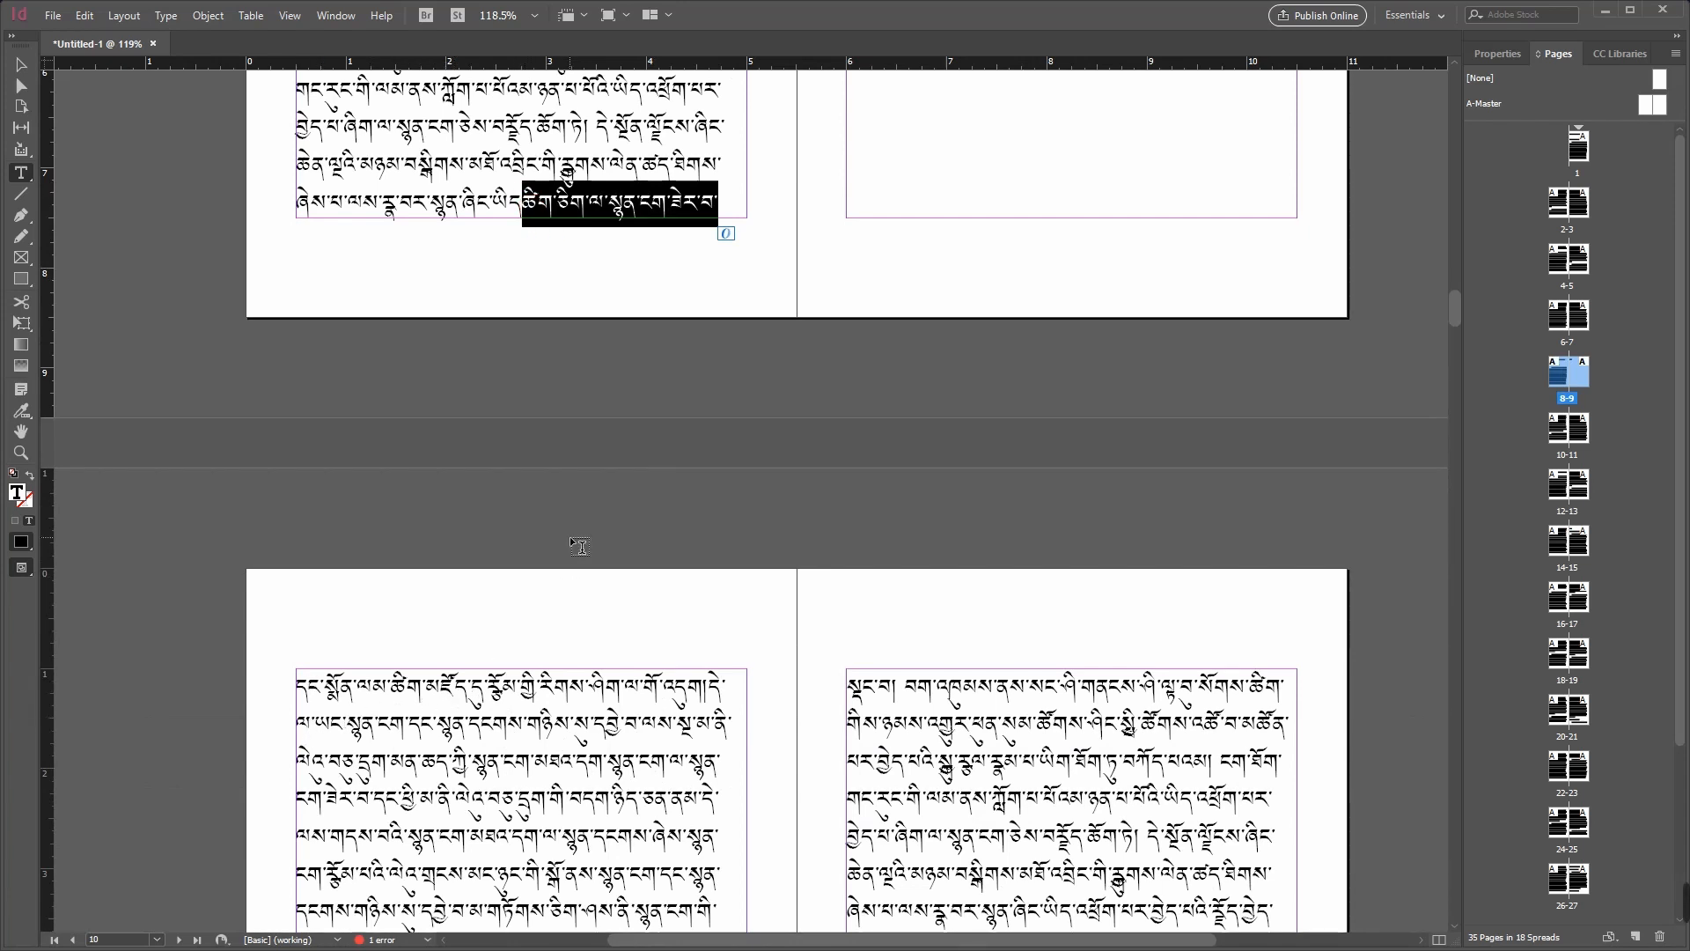
{"action": "key", "text": "BackSpace"}
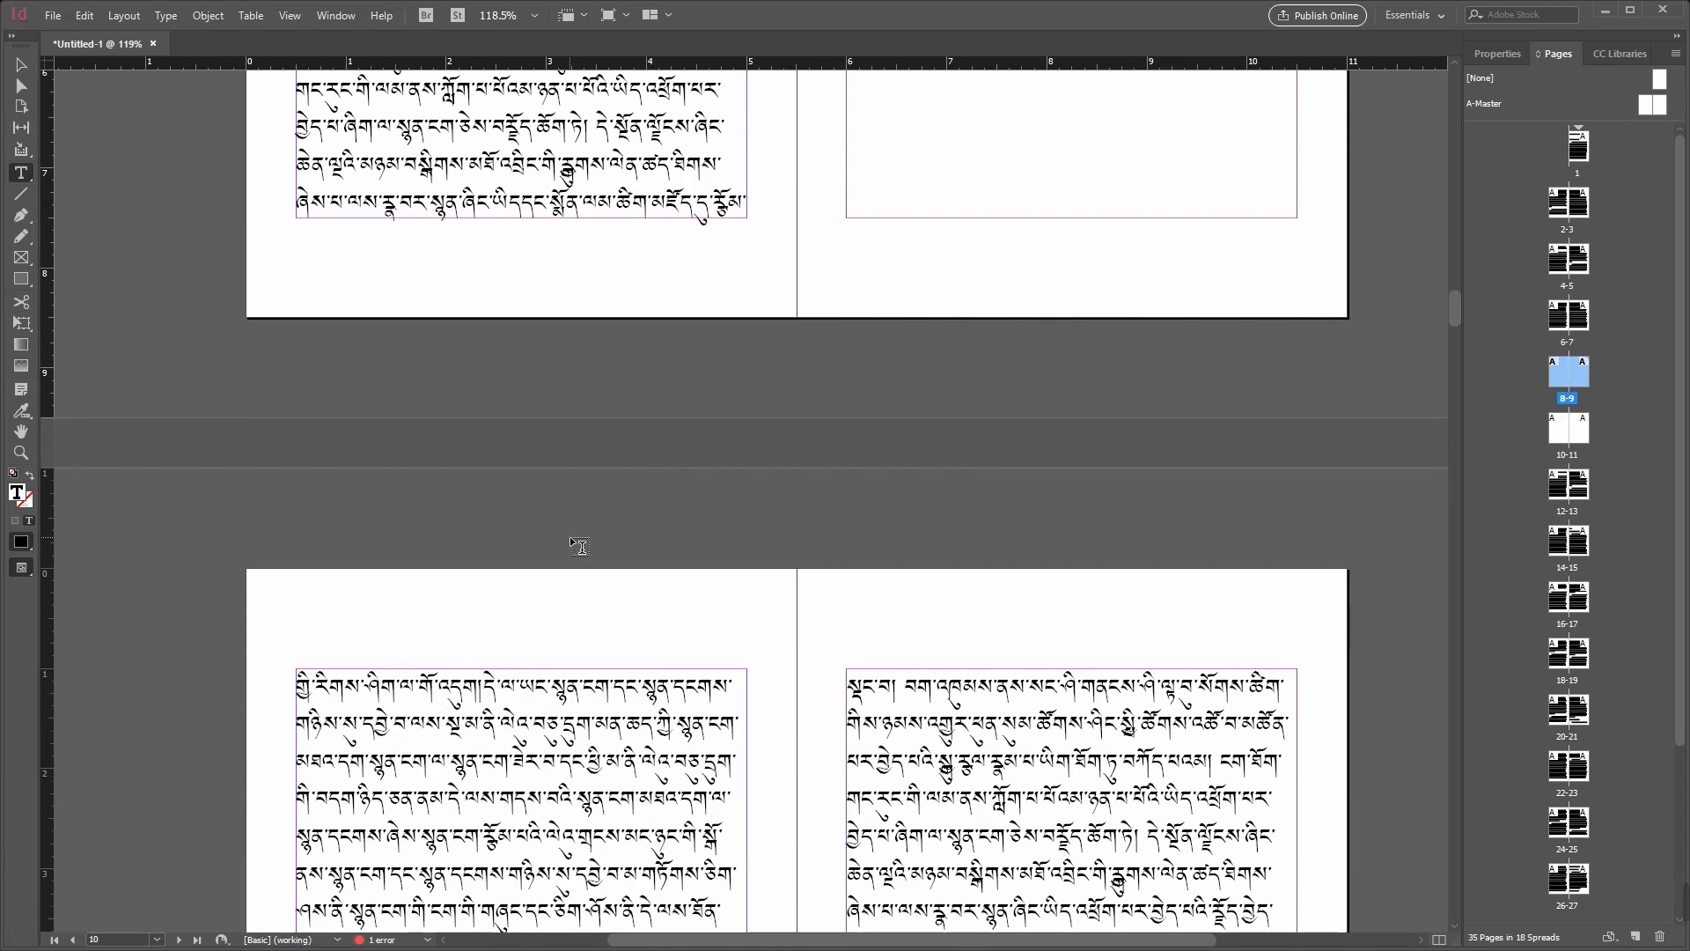
Step: Compare the text across pages 6 to 11 to examine where each of the two stories continues
{"action": "left_click_drag", "start_coordinate": [525, 212], "coordinate": [739, 254]}
{"action": "scroll", "coordinate": [739, 254], "scroll_direction": "up", "scroll_amount": 3}
{"action": "left_click", "coordinate": [584, 280]}
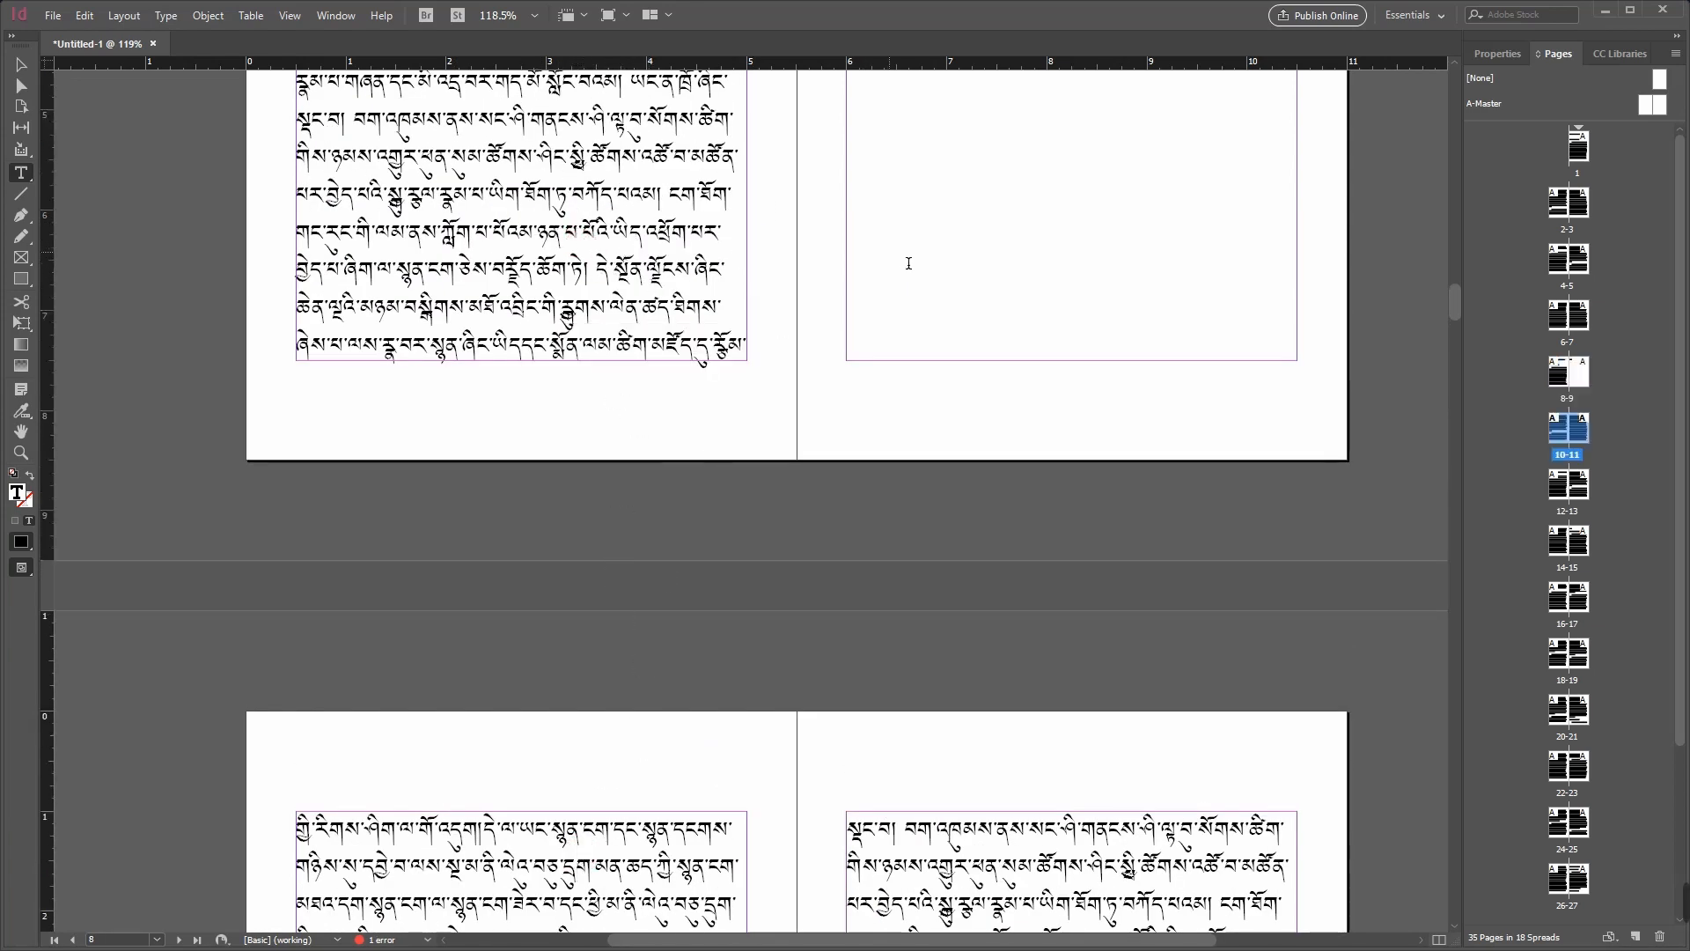
{"action": "scroll", "coordinate": [992, 290], "scroll_direction": "up", "scroll_amount": 7}
{"action": "scroll", "coordinate": [998, 299], "scroll_direction": "up", "scroll_amount": 3}
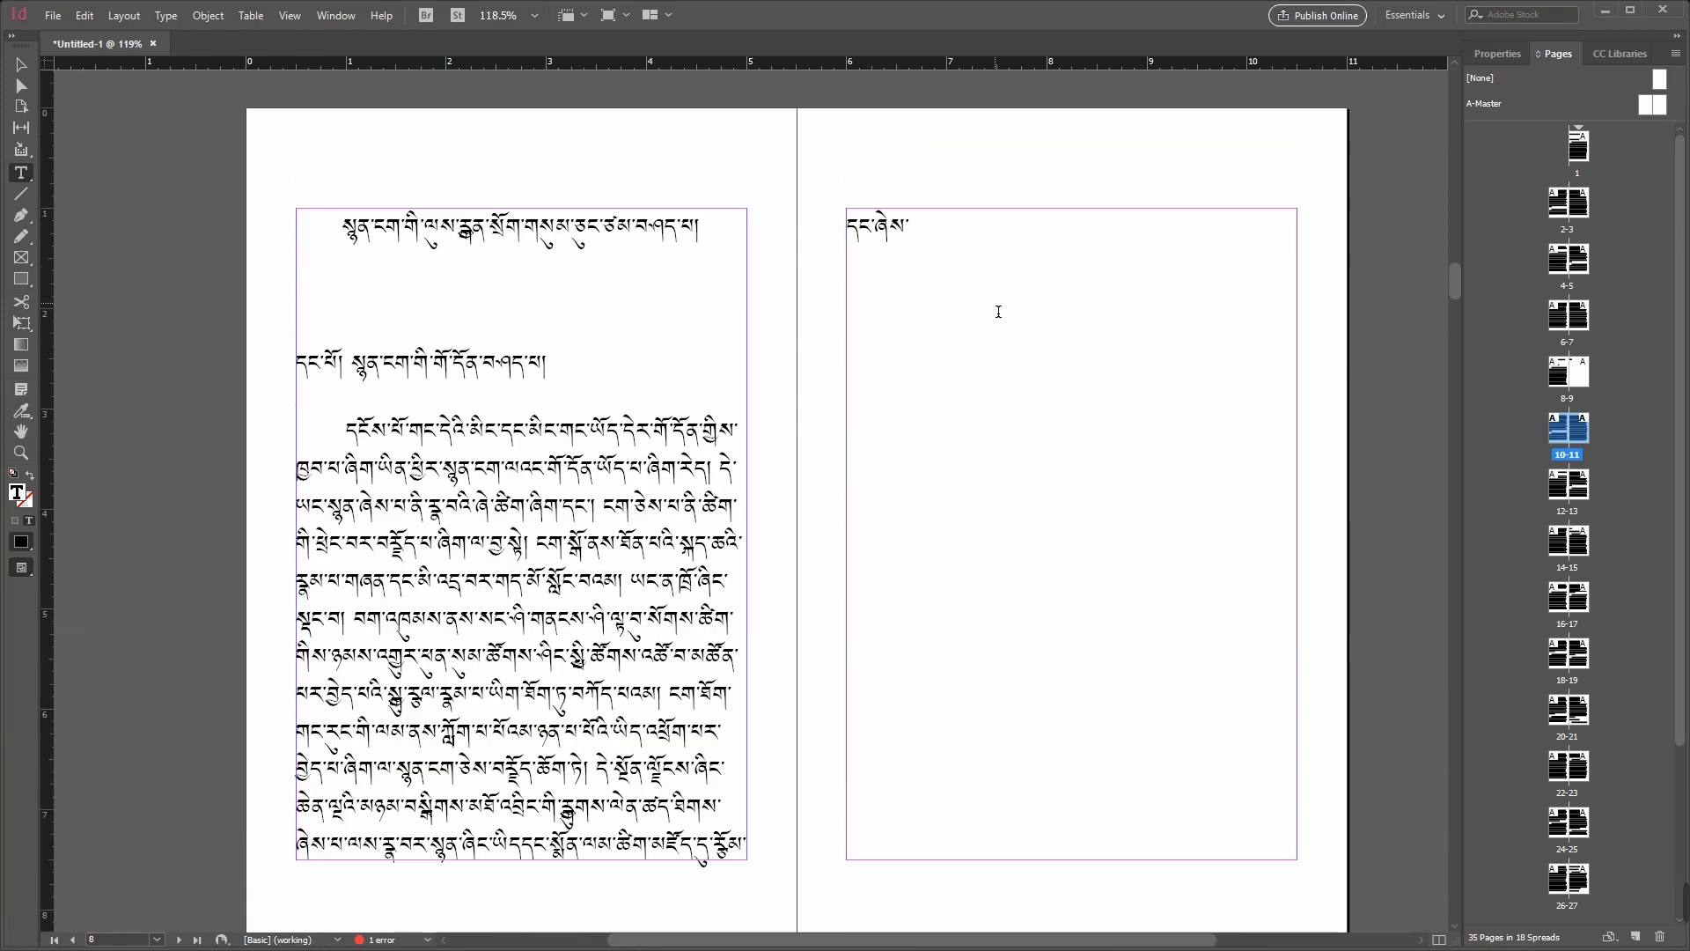
{"action": "scroll", "coordinate": [1085, 429], "scroll_direction": "up", "scroll_amount": 11}
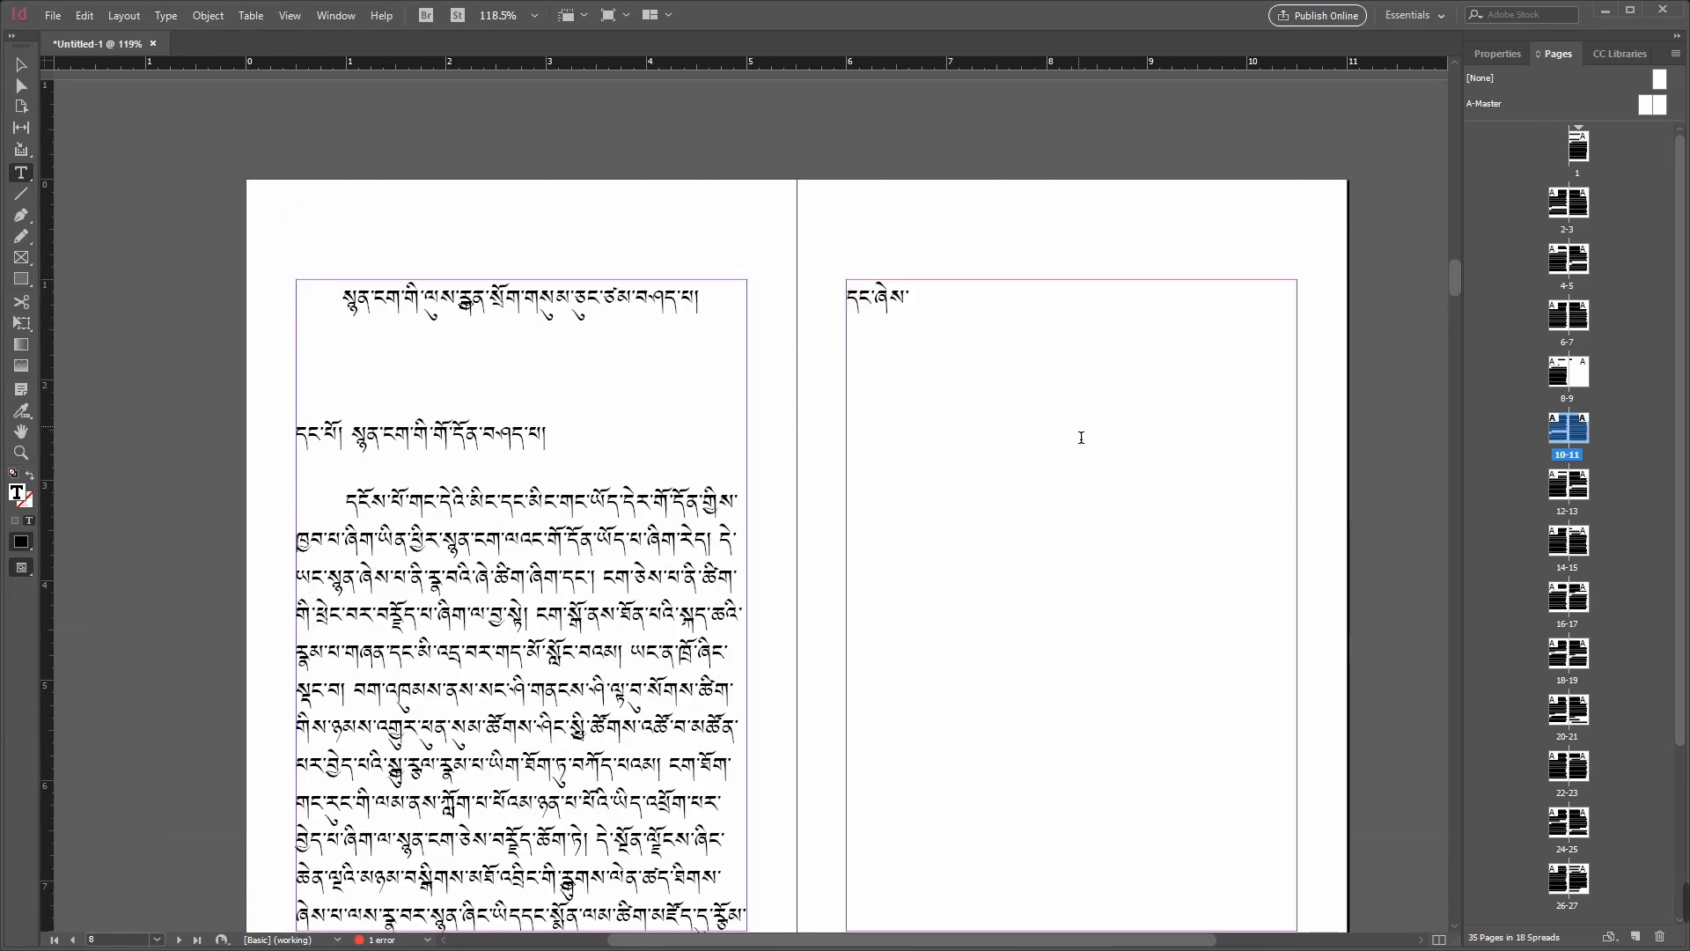
{"action": "scroll", "coordinate": [1080, 440], "scroll_direction": "up", "scroll_amount": 7}
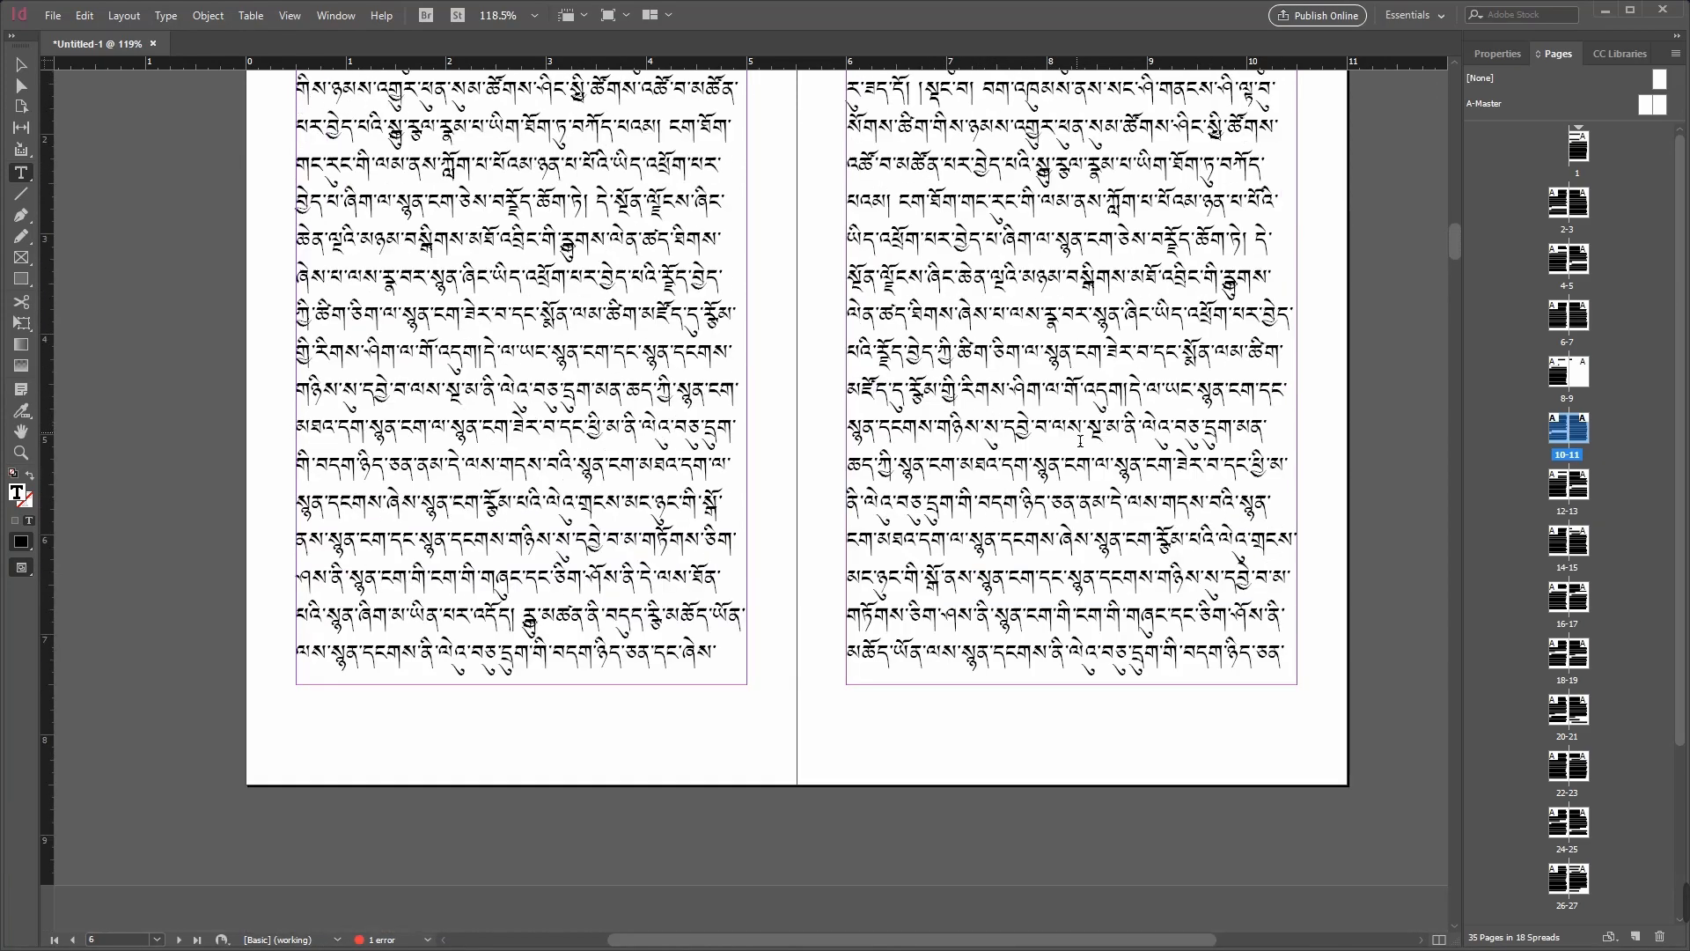
{"action": "scroll", "coordinate": [1043, 510], "scroll_direction": "down", "scroll_amount": 10}
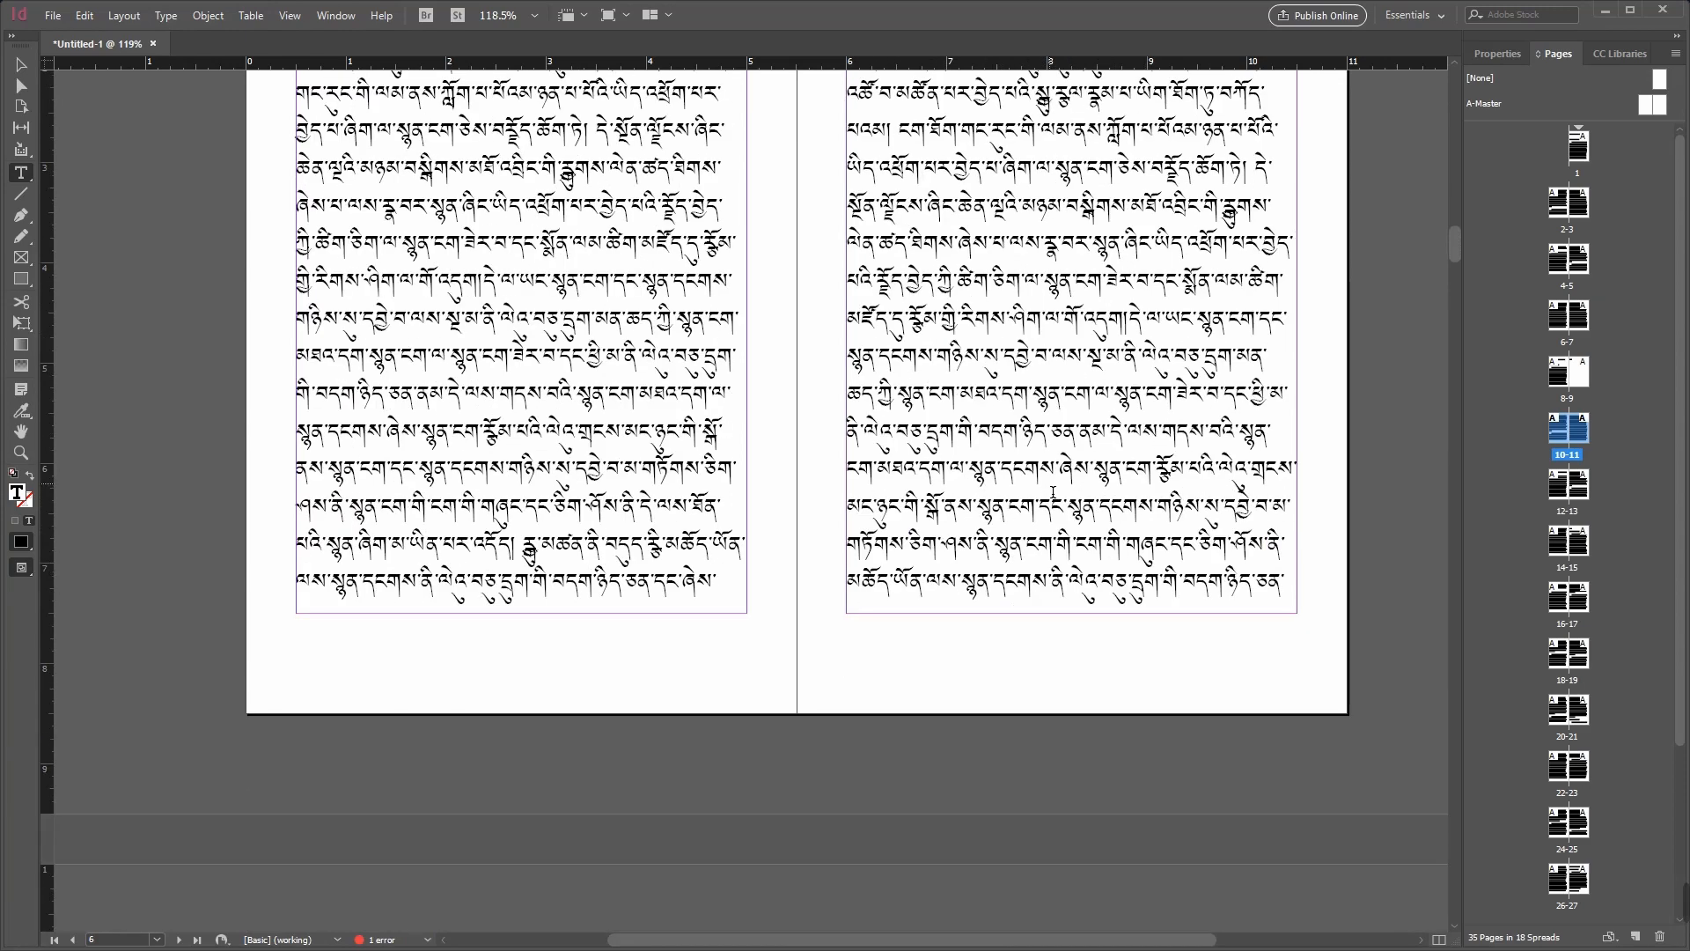